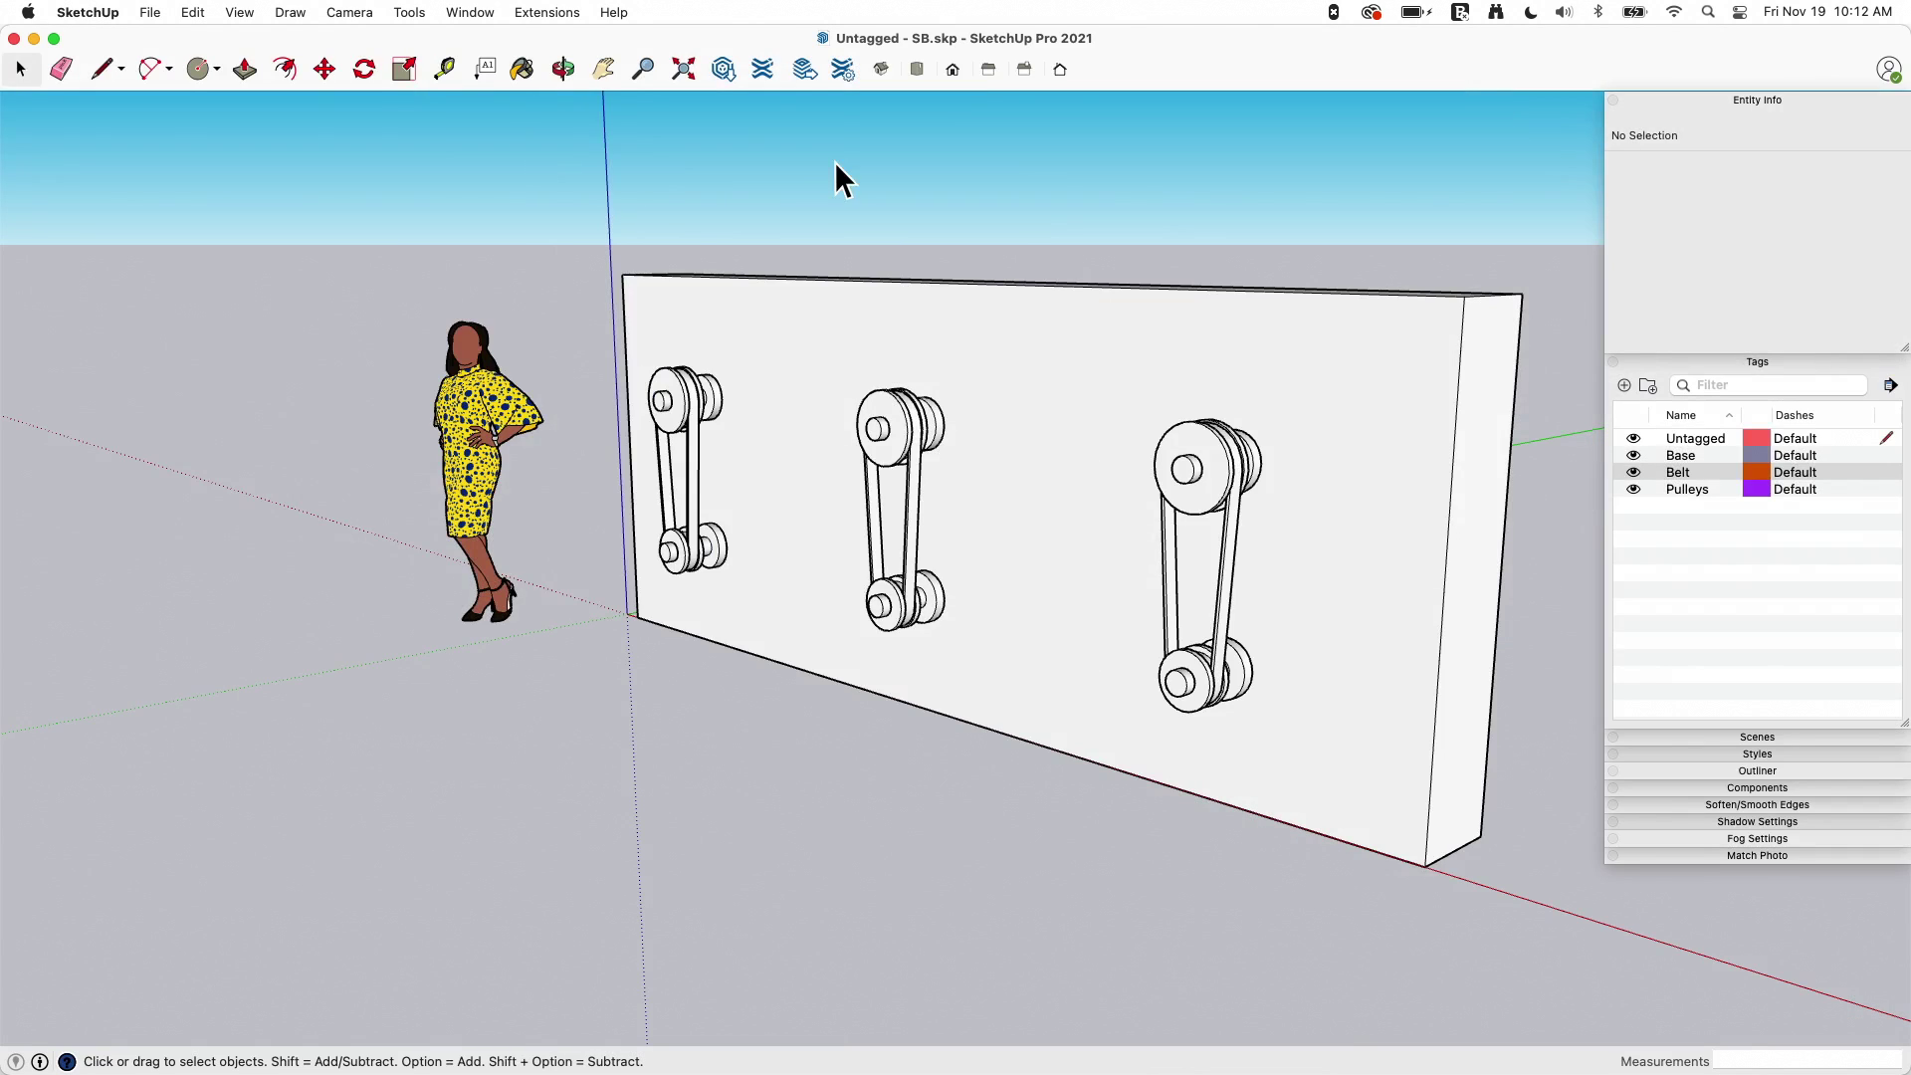
Step: Explode the group containing the upper base and pulley in the assembly nearest the standing figure
{"action": "middle_click_drag", "start_coordinate": [583, 625], "coordinate": [704, 709]}
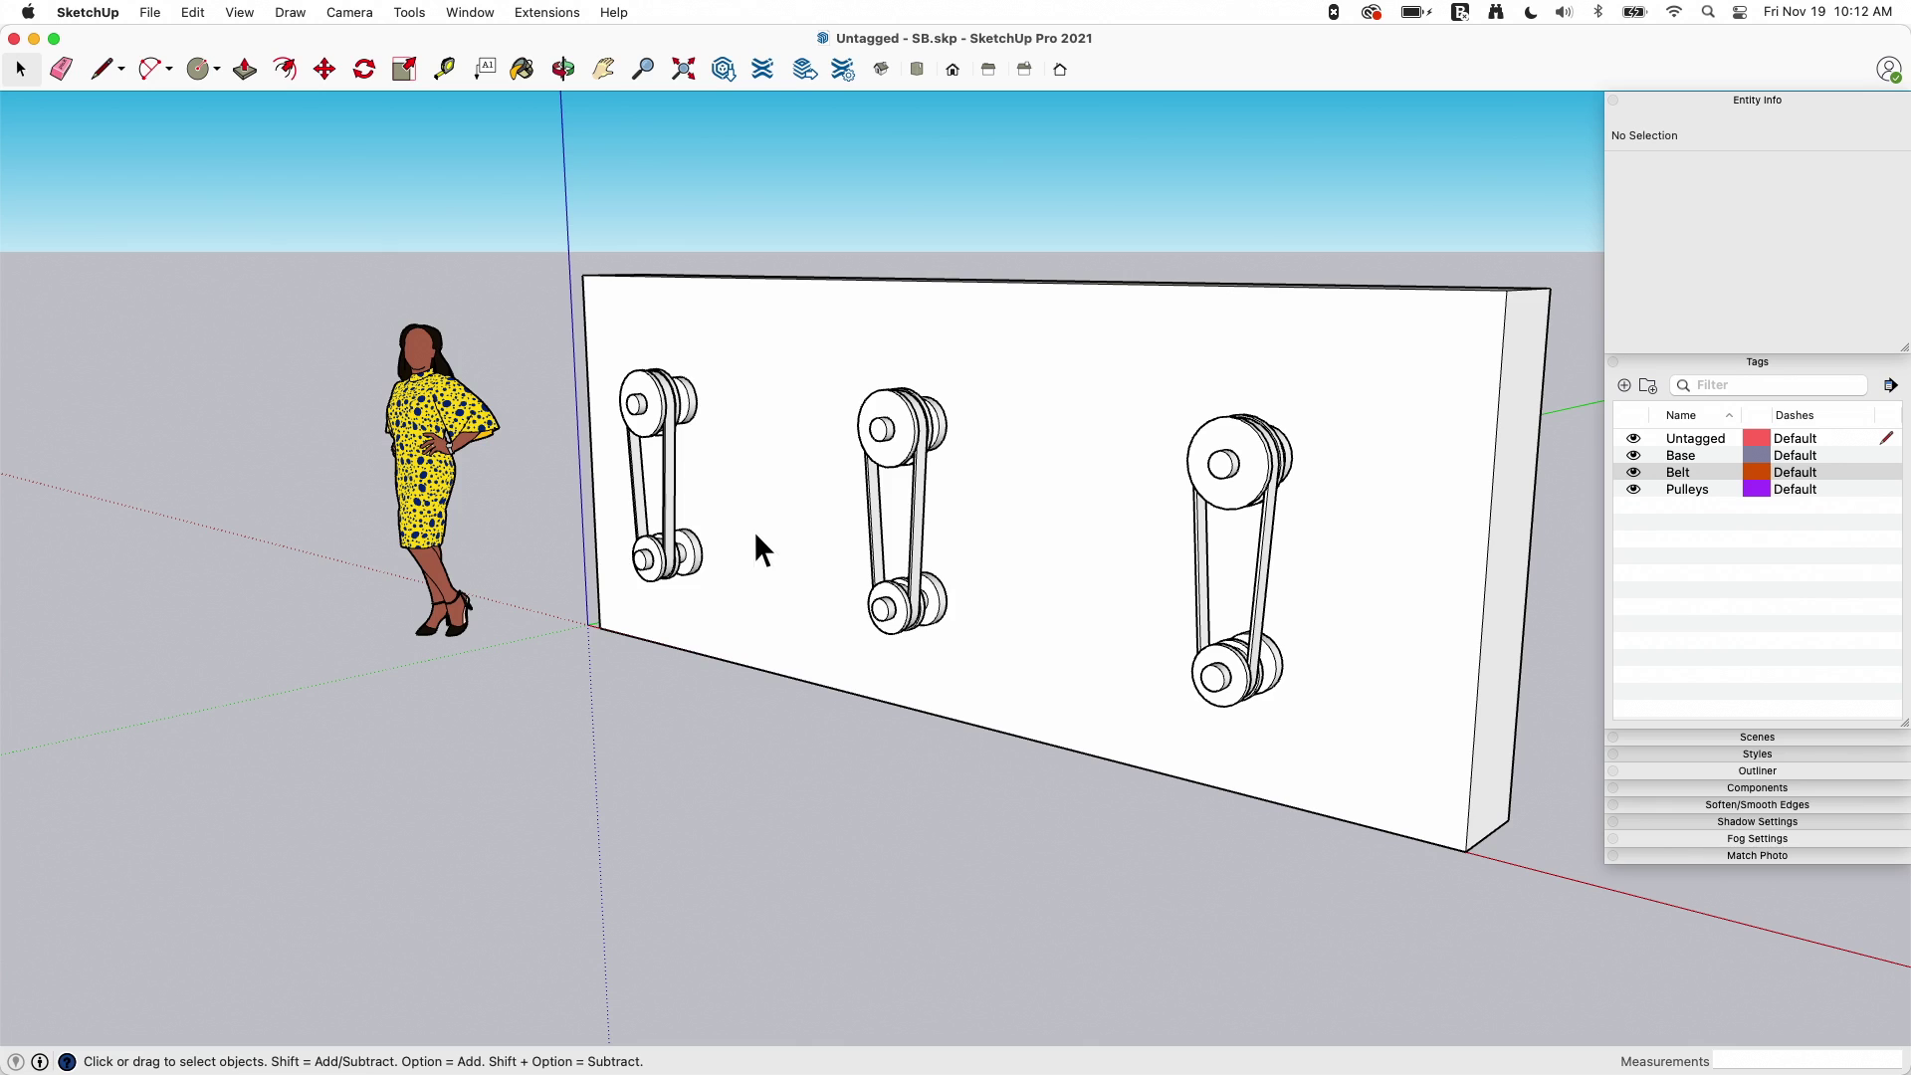
{"action": "scroll", "coordinate": [754, 530], "scroll_direction": "up", "scroll_amount": 8}
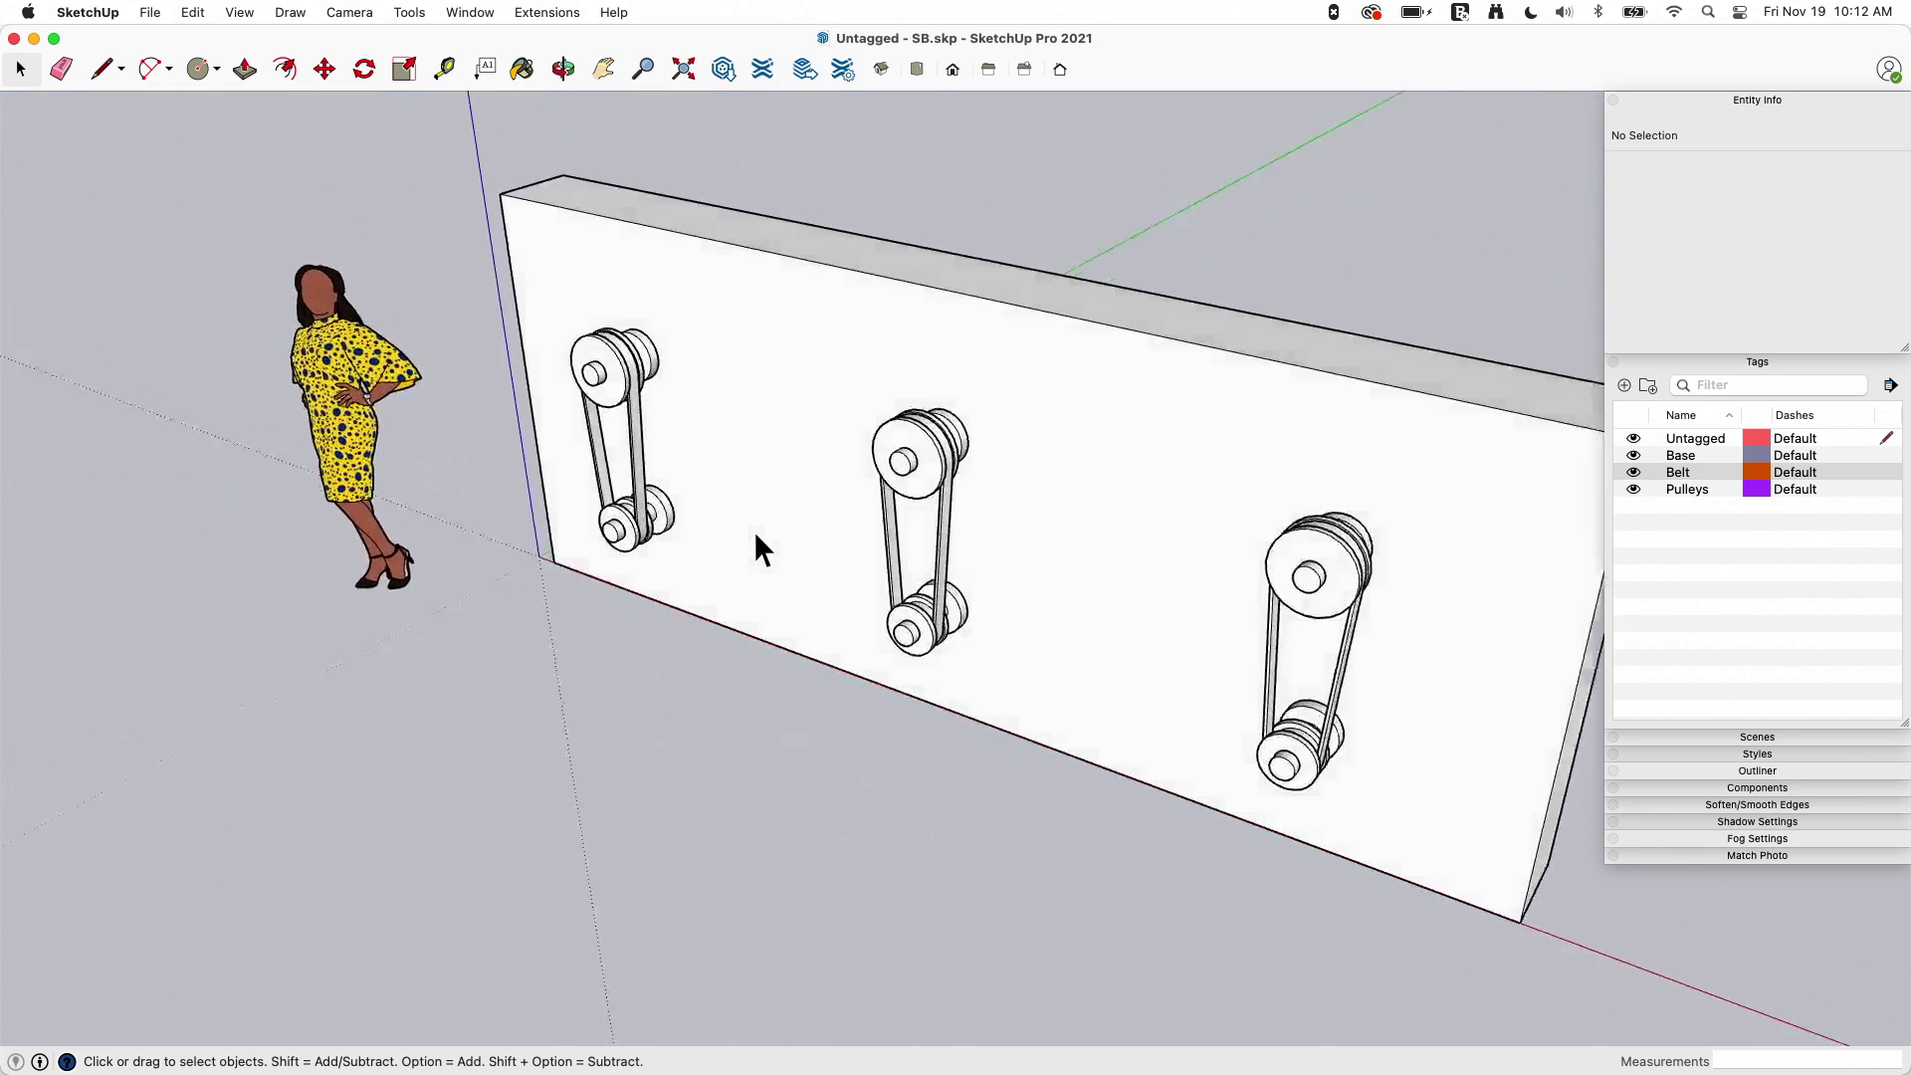
{"action": "scroll", "coordinate": [595, 384], "scroll_direction": "down", "scroll_amount": 2}
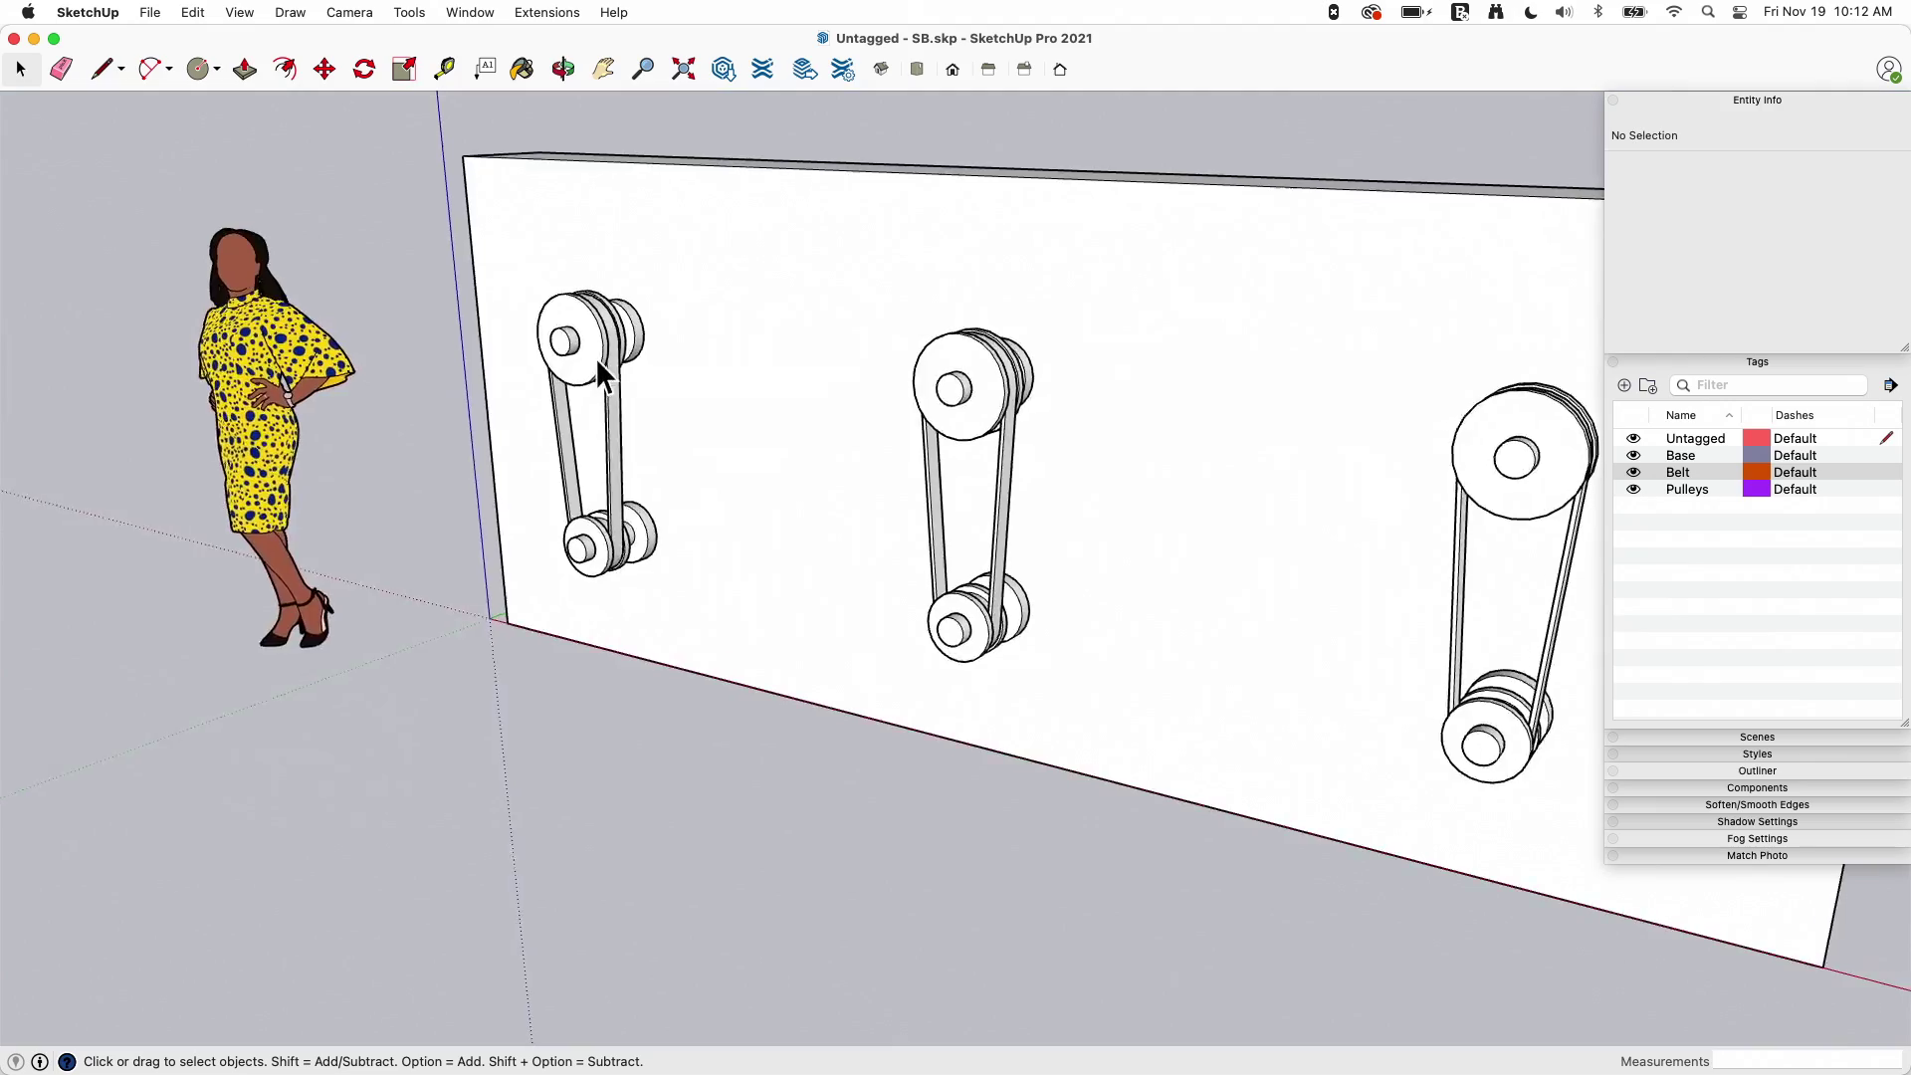
{"action": "scroll", "coordinate": [595, 359], "scroll_direction": "up", "scroll_amount": 5}
{"action": "scroll", "coordinate": [595, 358], "scroll_direction": "up", "scroll_amount": 5}
{"action": "scroll", "coordinate": [601, 366], "scroll_direction": "down", "scroll_amount": 1}
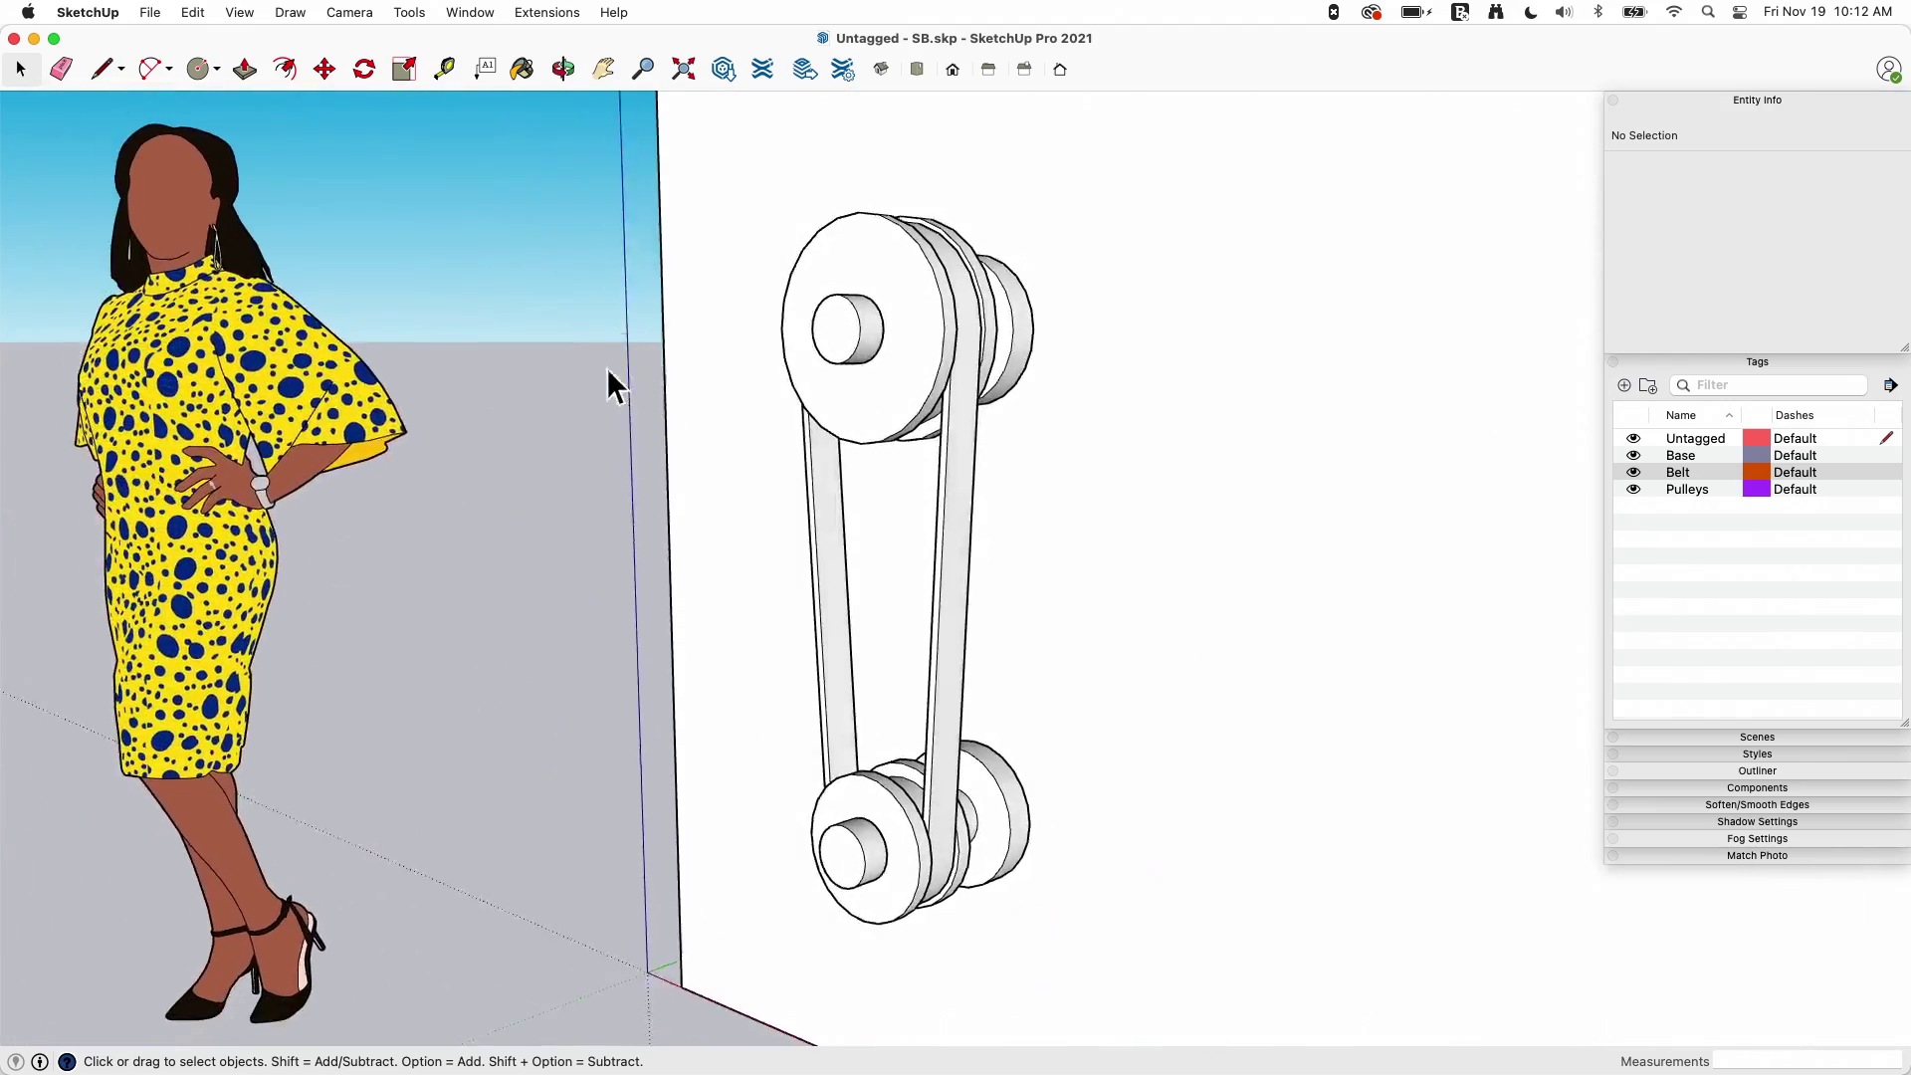
{"action": "scroll", "coordinate": [812, 374], "scroll_direction": "up", "scroll_amount": 1}
{"action": "scroll", "coordinate": [814, 377], "scroll_direction": "down", "scroll_amount": 1}
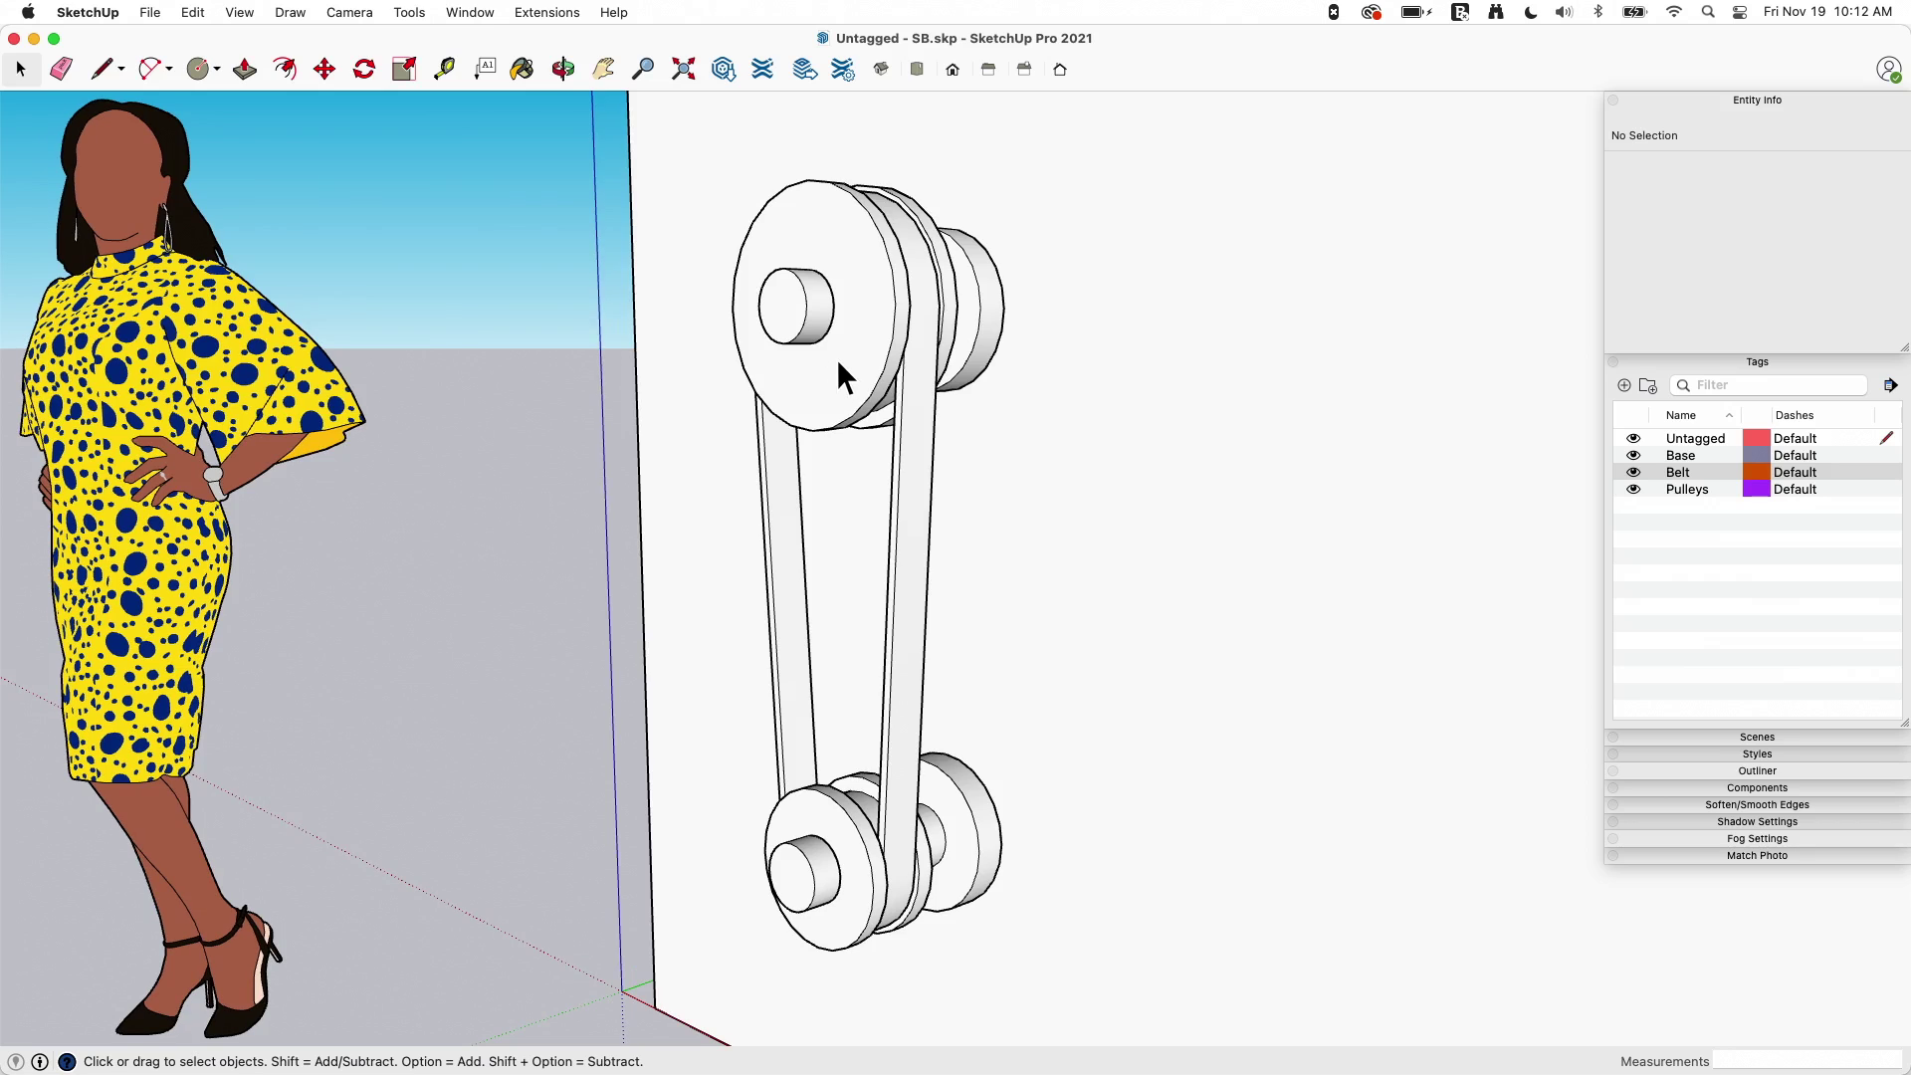
{"action": "middle_click_drag", "start_coordinate": [838, 360], "coordinate": [858, 380]}
{"action": "left_click", "coordinate": [973, 329]}
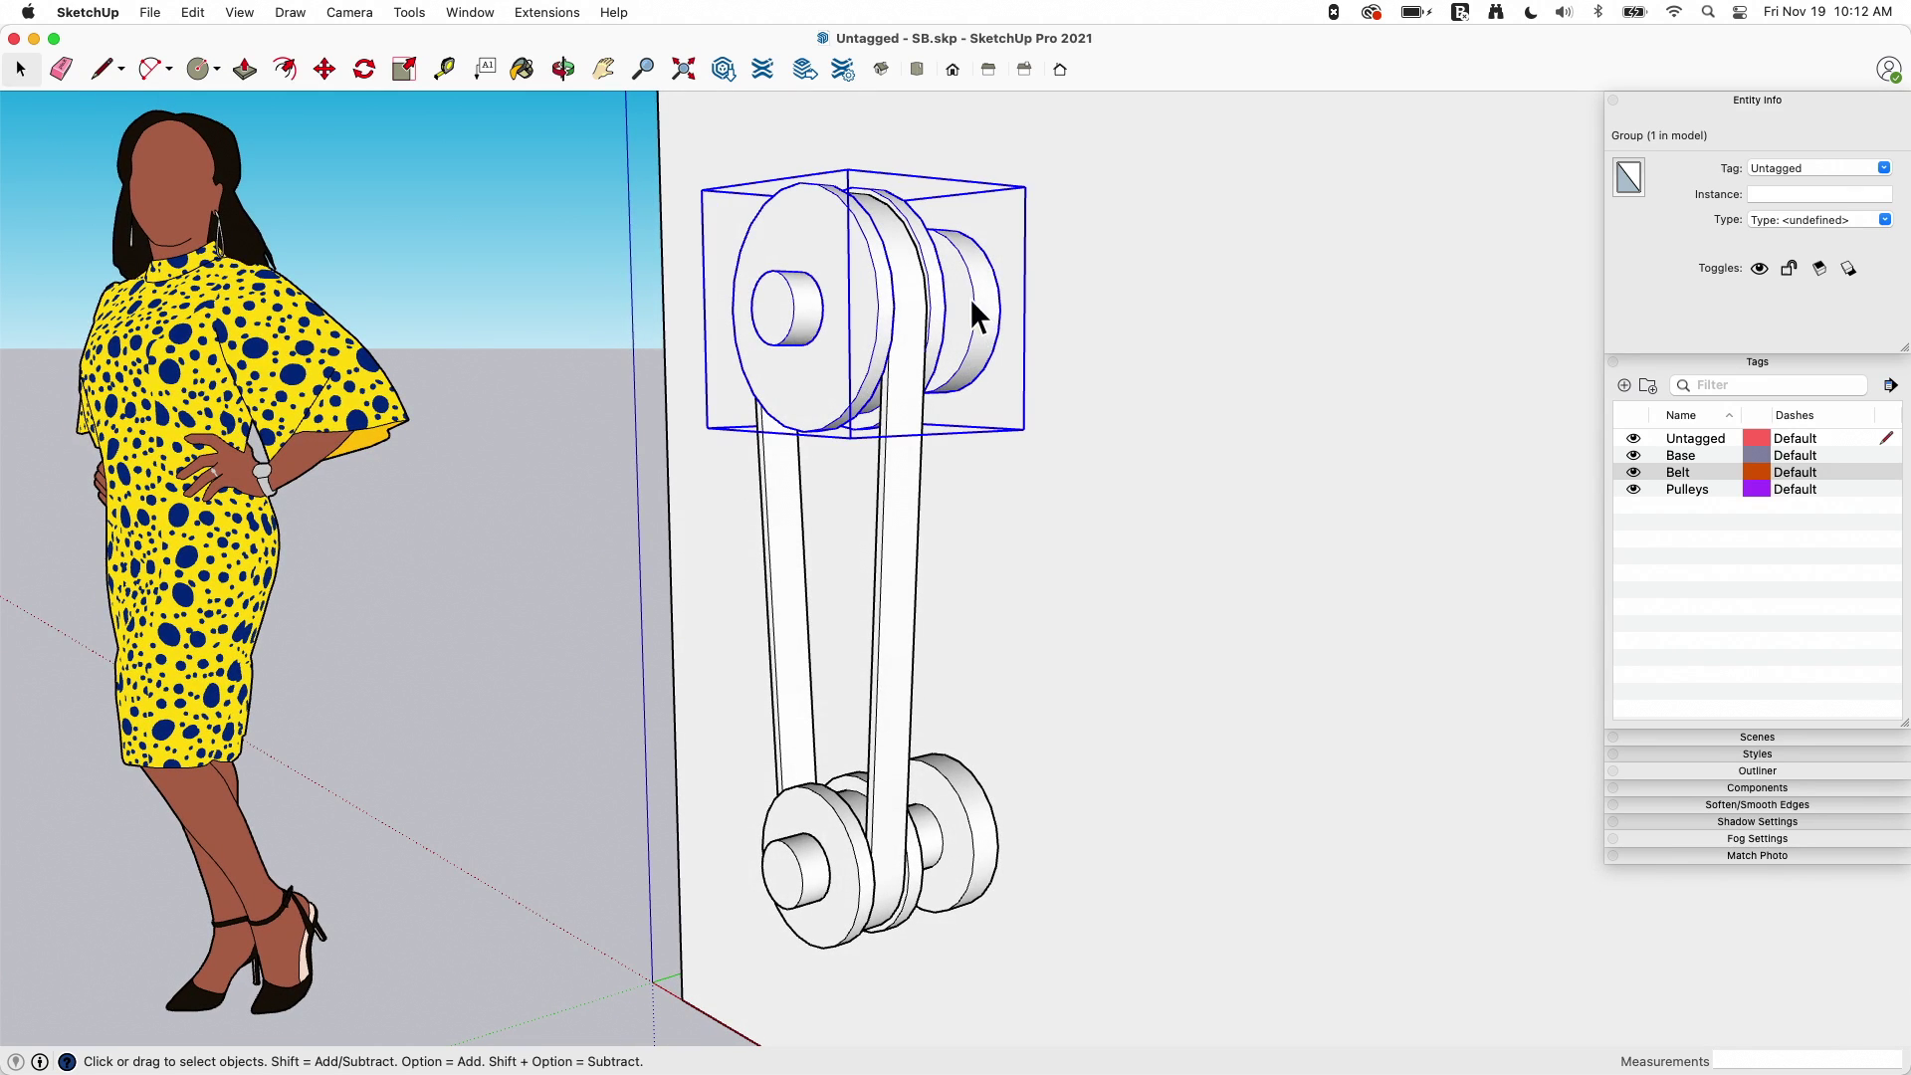
{"action": "right_click", "coordinate": [971, 298]}
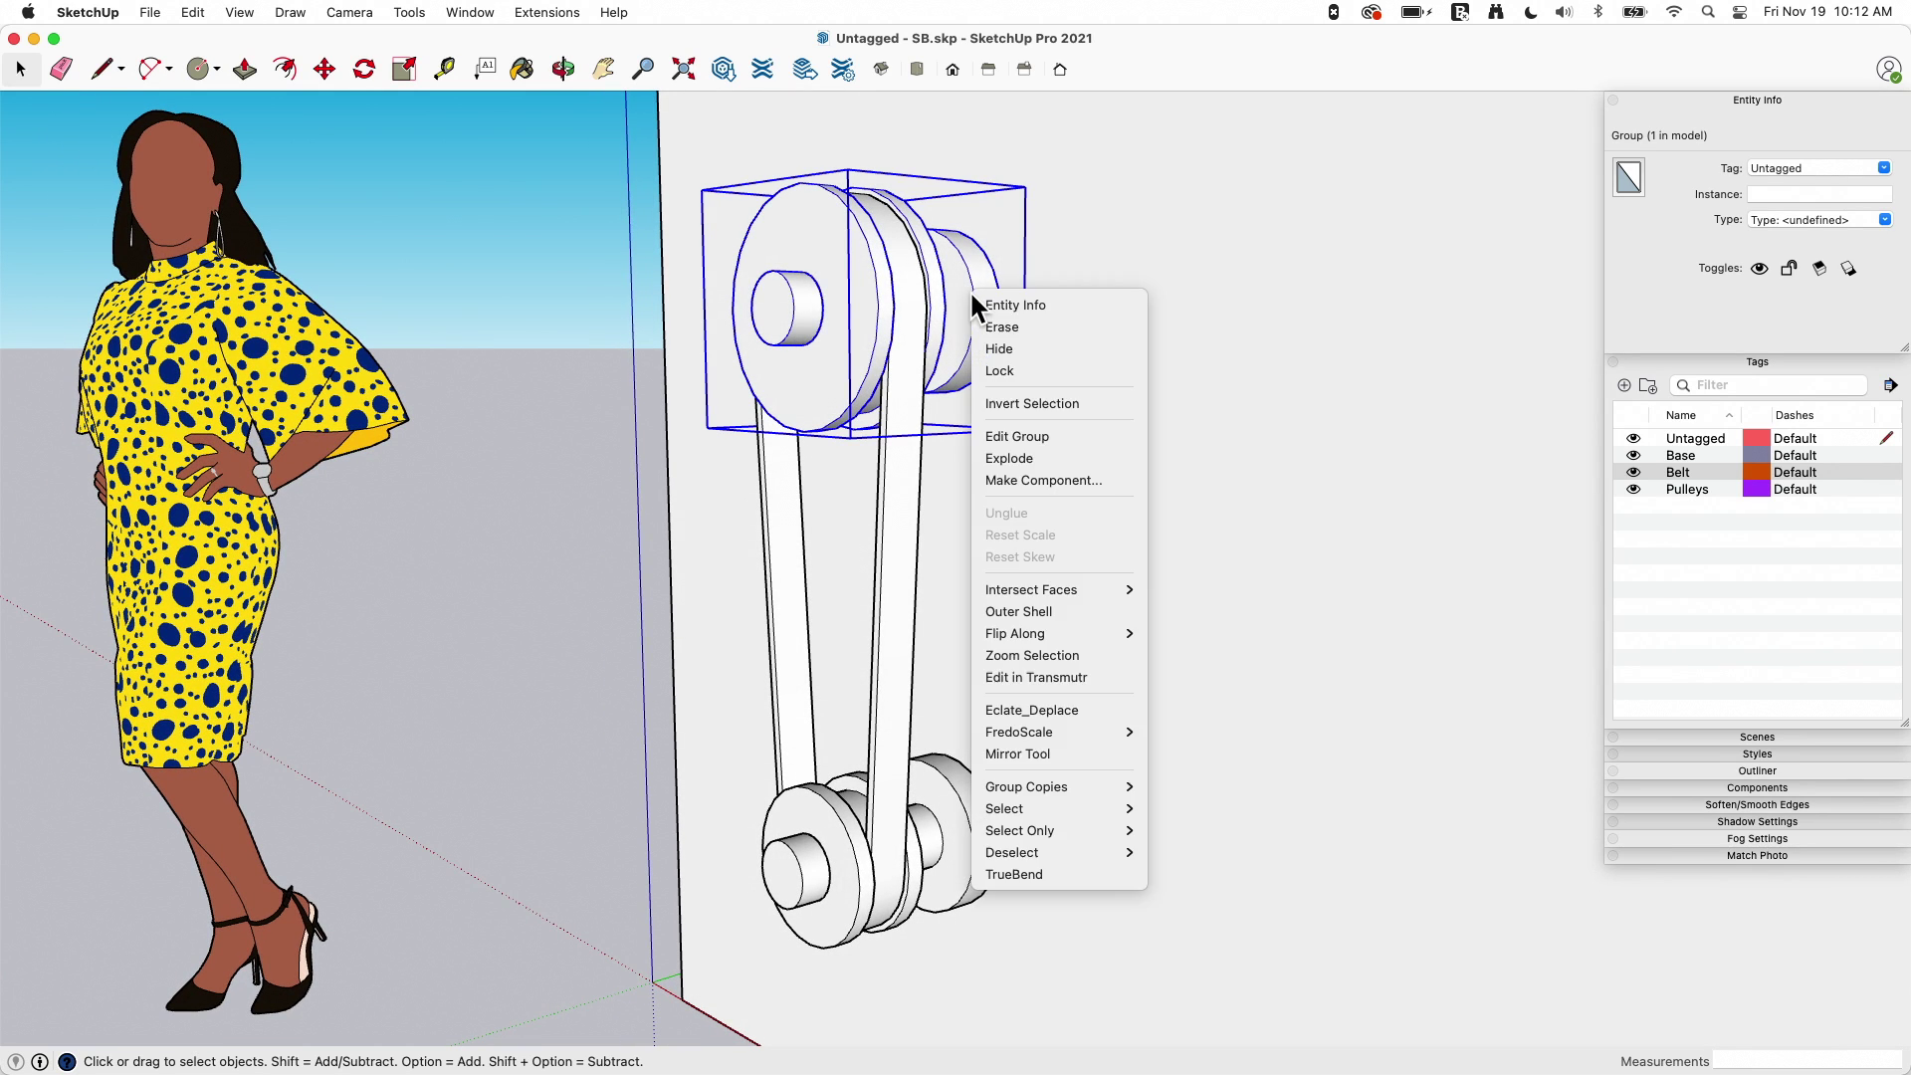
{"action": "left_click", "coordinate": [1037, 450]}
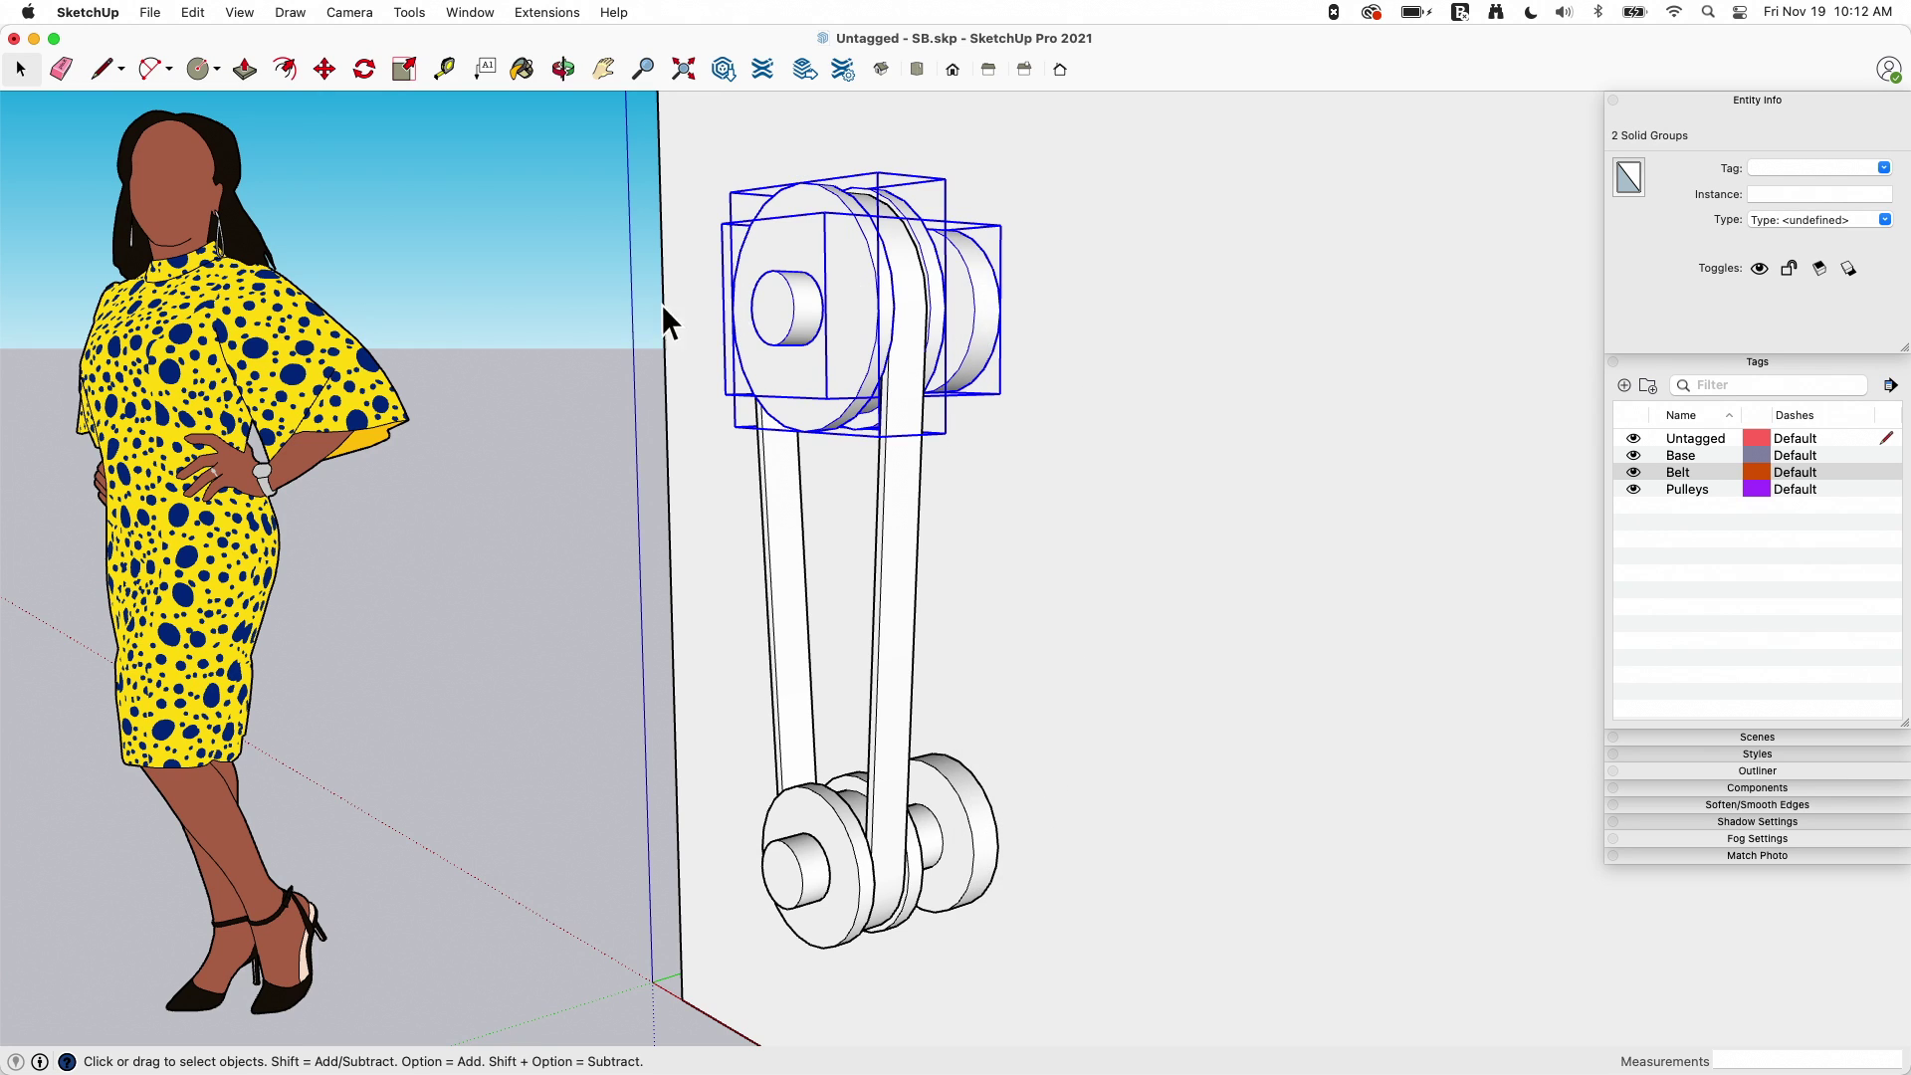
Step: Select the upper base, upper pulley, belt, lower pulley and lower base in turn to check their assigned tags
{"action": "left_click", "coordinate": [551, 304]}
{"action": "left_click", "coordinate": [787, 313]}
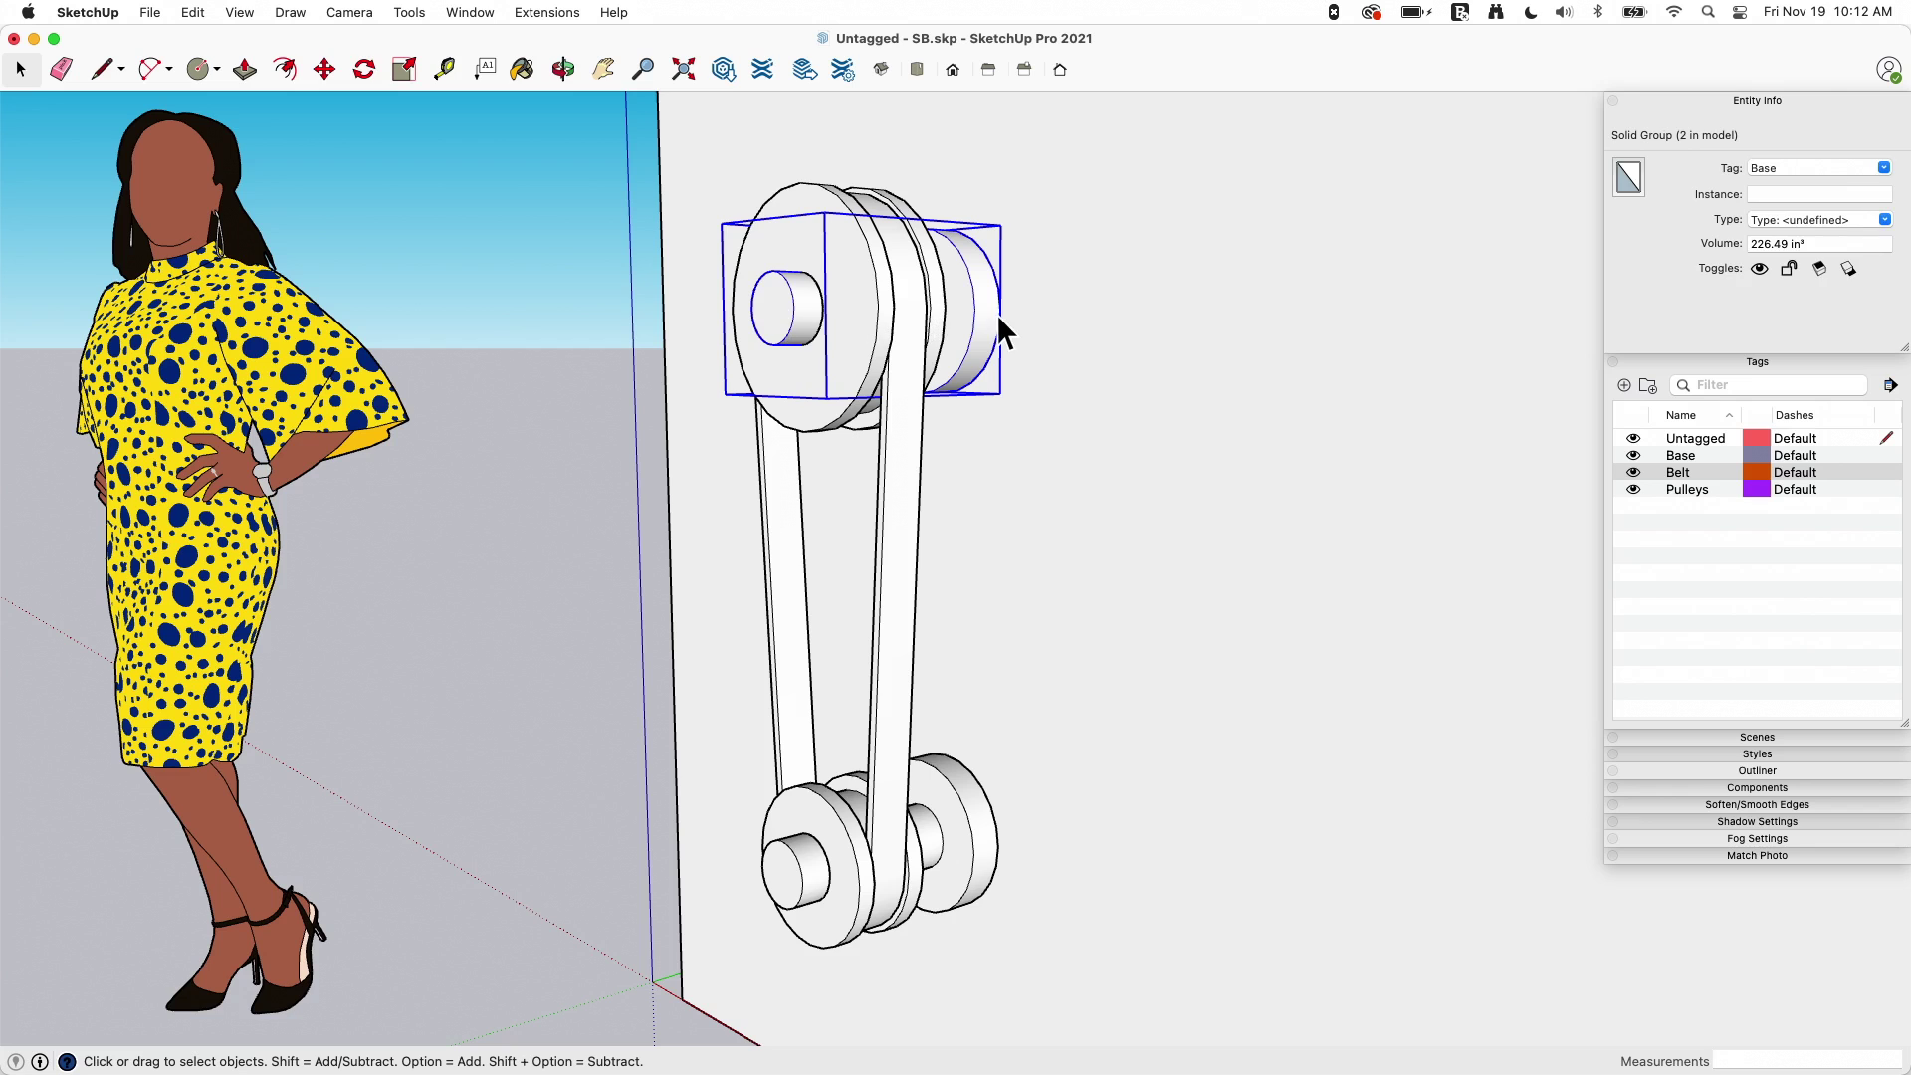
{"action": "middle_click_drag", "start_coordinate": [966, 312], "coordinate": [891, 307]}
{"action": "left_click", "coordinate": [873, 307]}
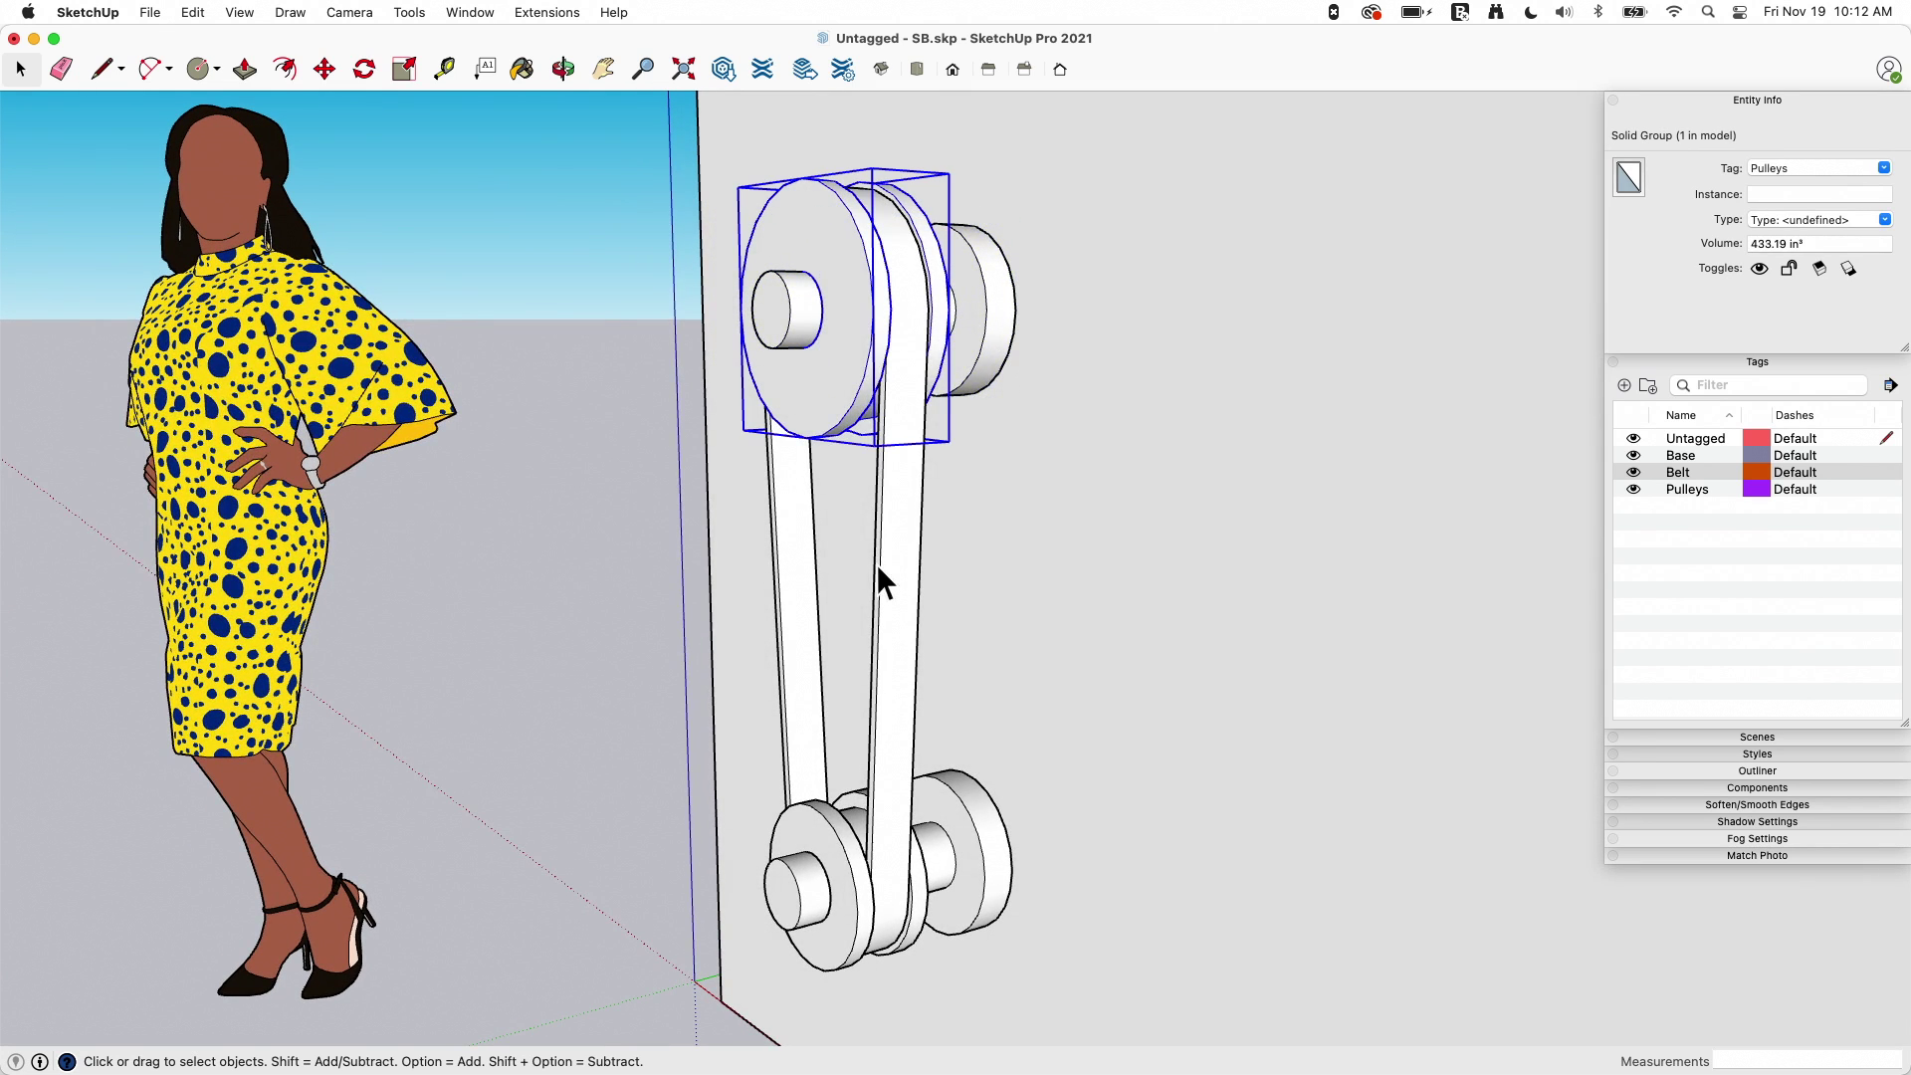
{"action": "left_click", "coordinate": [874, 786]}
{"action": "left_click", "coordinate": [842, 887]}
{"action": "left_click", "coordinate": [989, 853]}
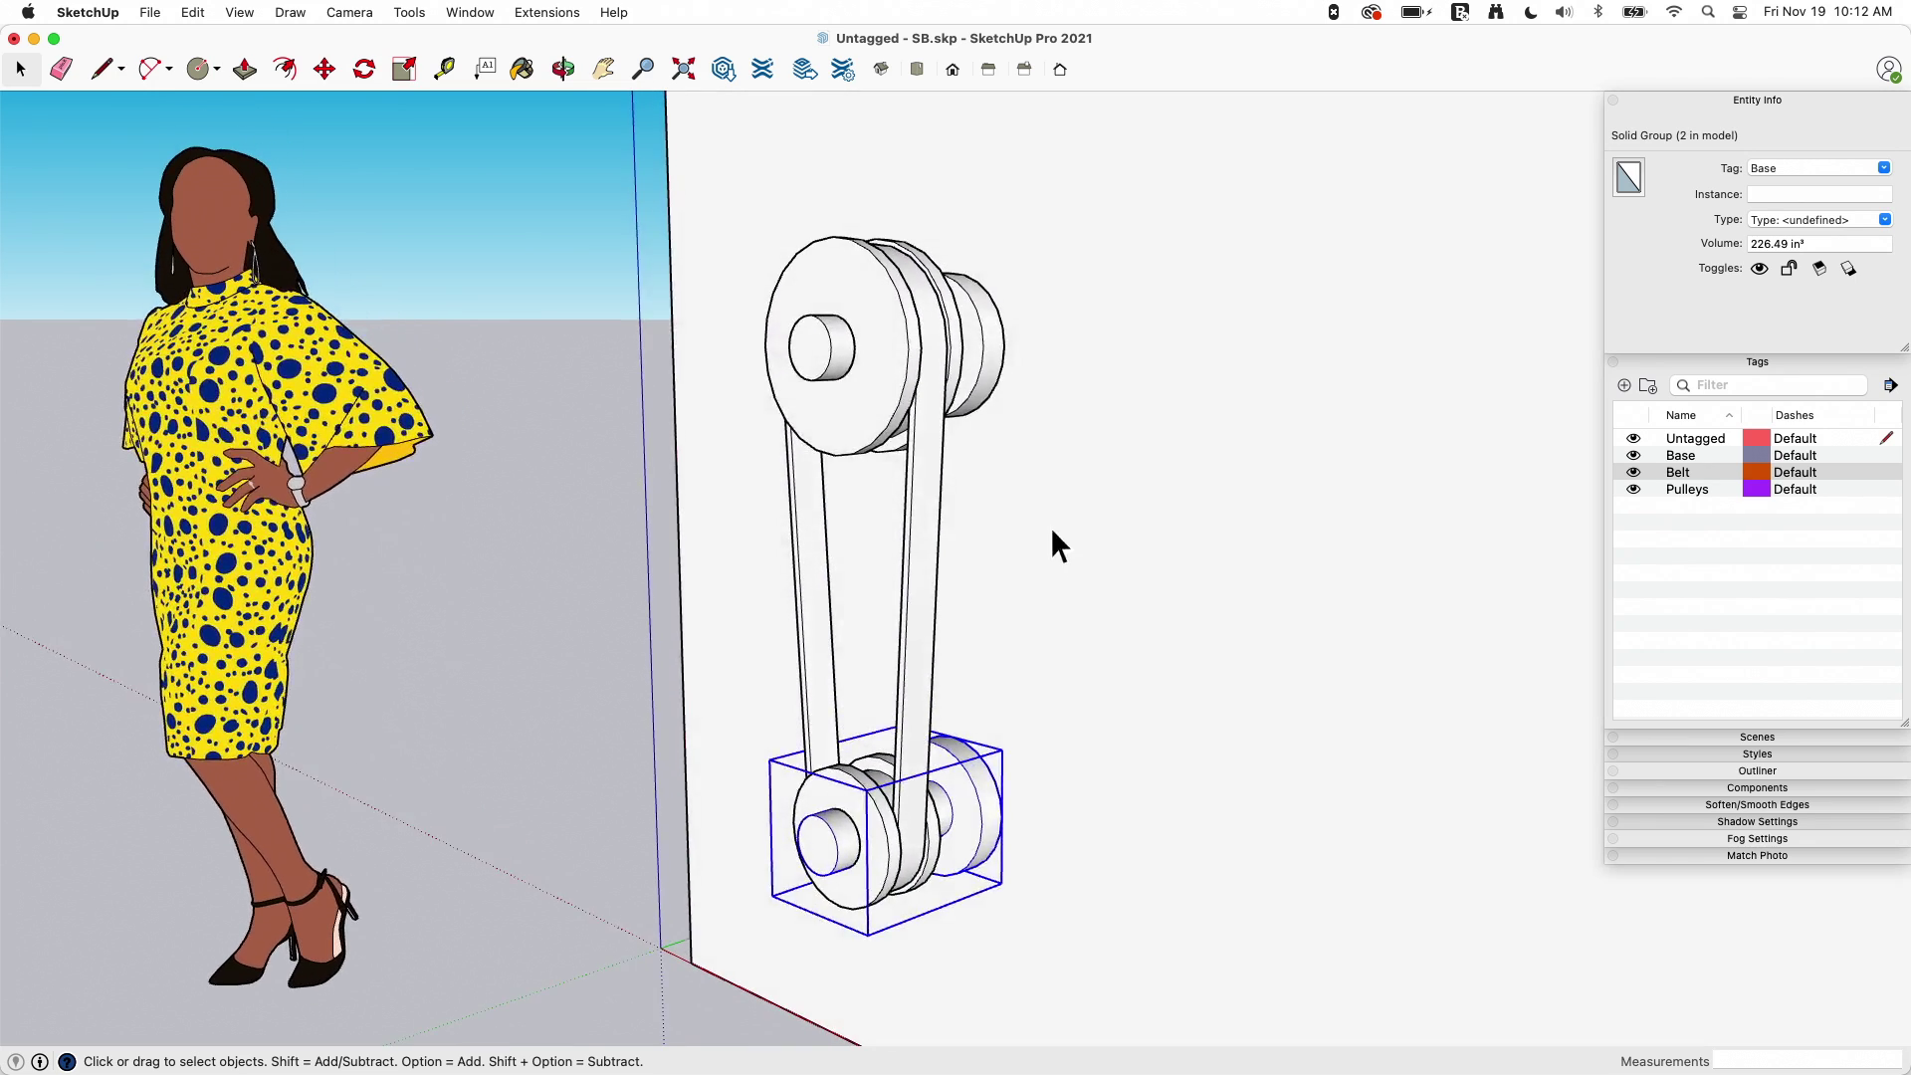
Step: Open the upper pulley group for editing in the assembly nearest the standing figure
{"action": "left_click", "coordinate": [1177, 359]}
{"action": "scroll", "coordinate": [1174, 356], "scroll_direction": "down", "scroll_amount": 3}
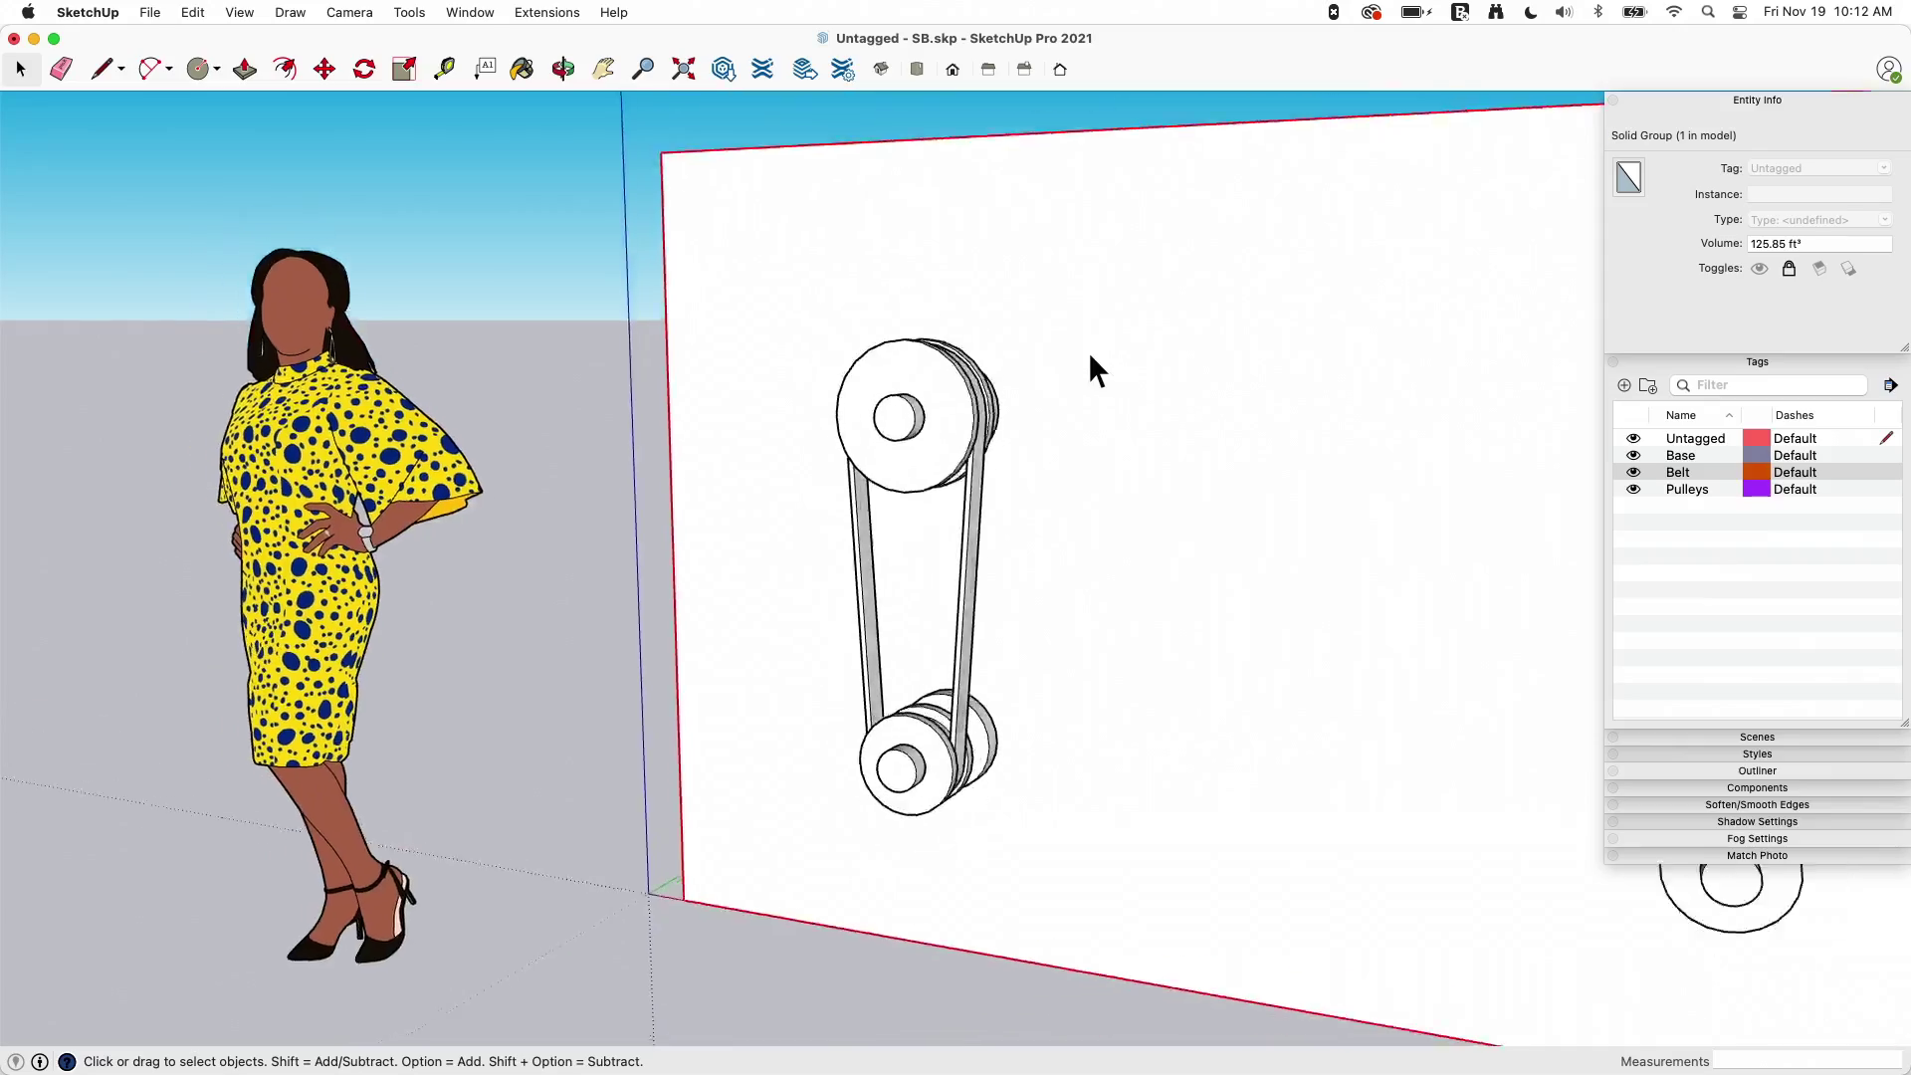
{"action": "middle_click_drag", "start_coordinate": [1089, 350], "coordinate": [875, 353]}
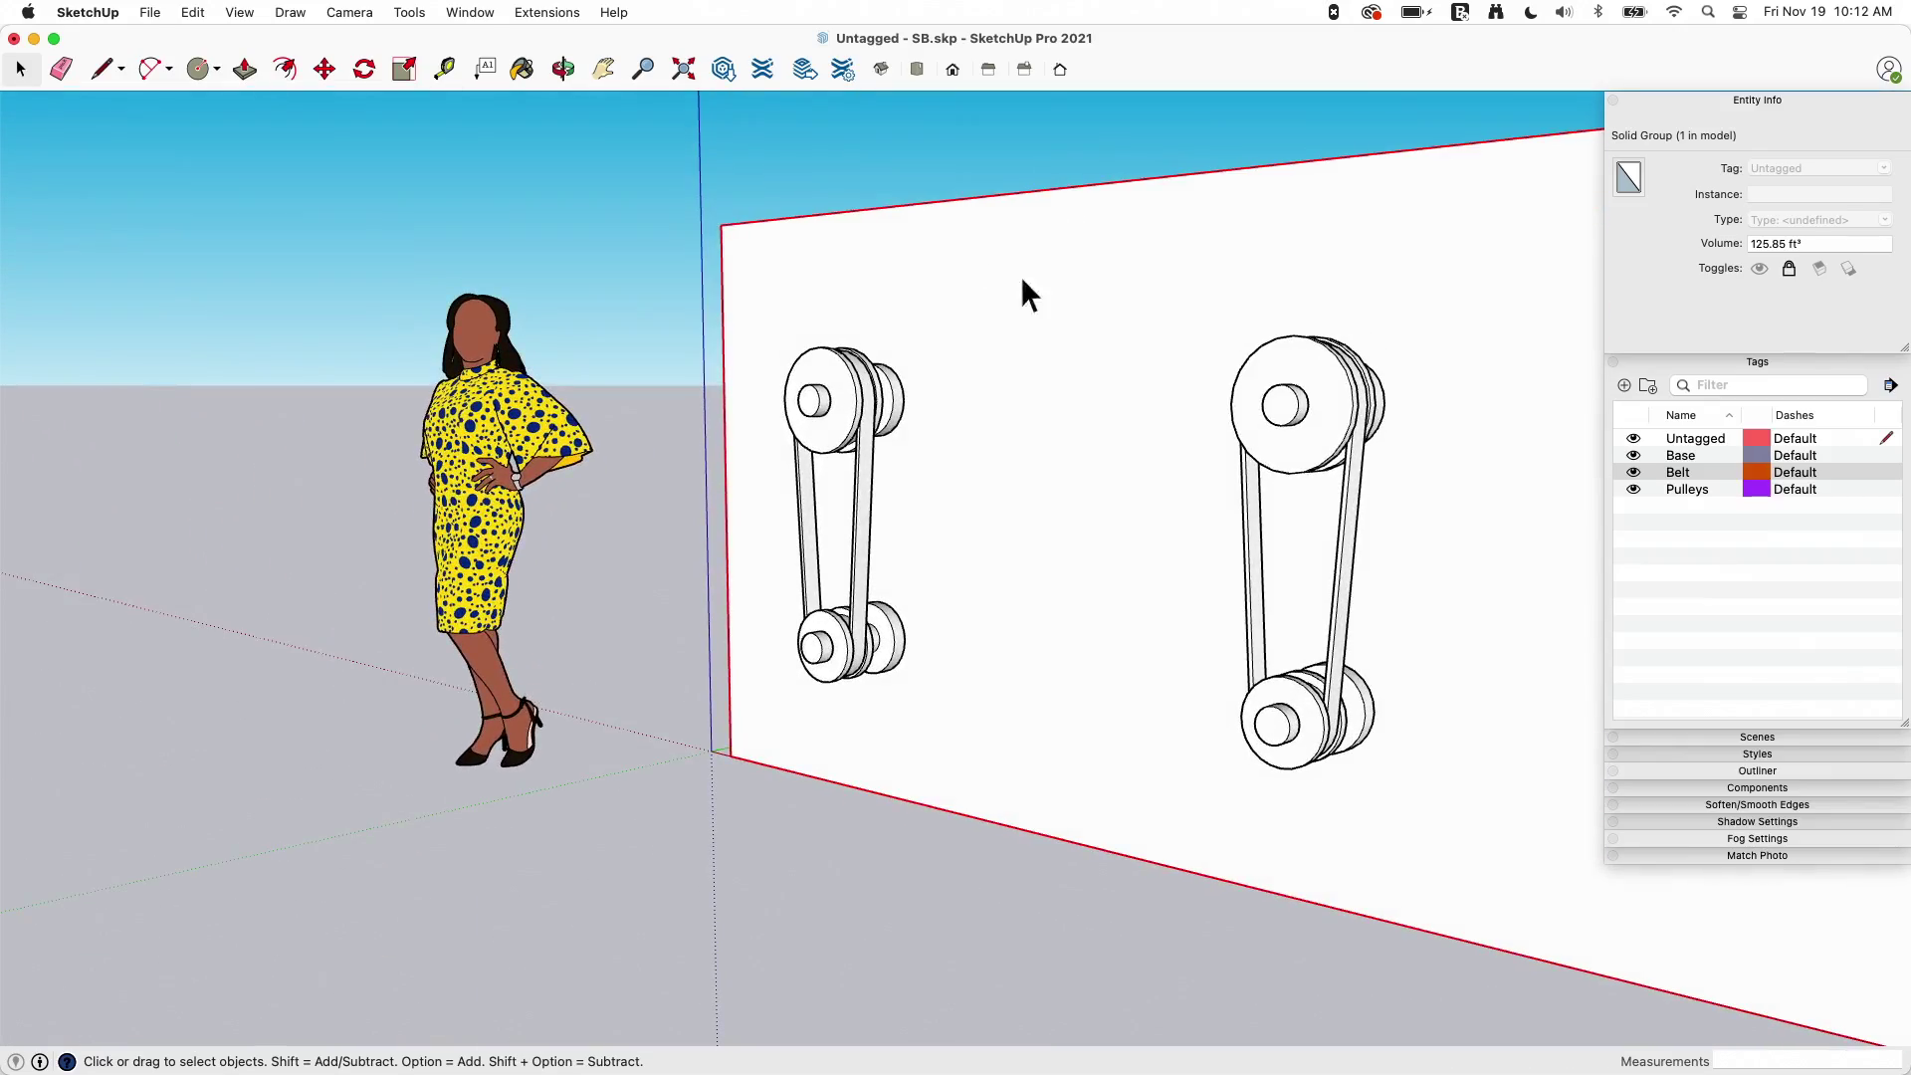
{"action": "scroll", "coordinate": [995, 289], "scroll_direction": "up", "scroll_amount": 4}
{"action": "scroll", "coordinate": [687, 367], "scroll_direction": "up", "scroll_amount": 4}
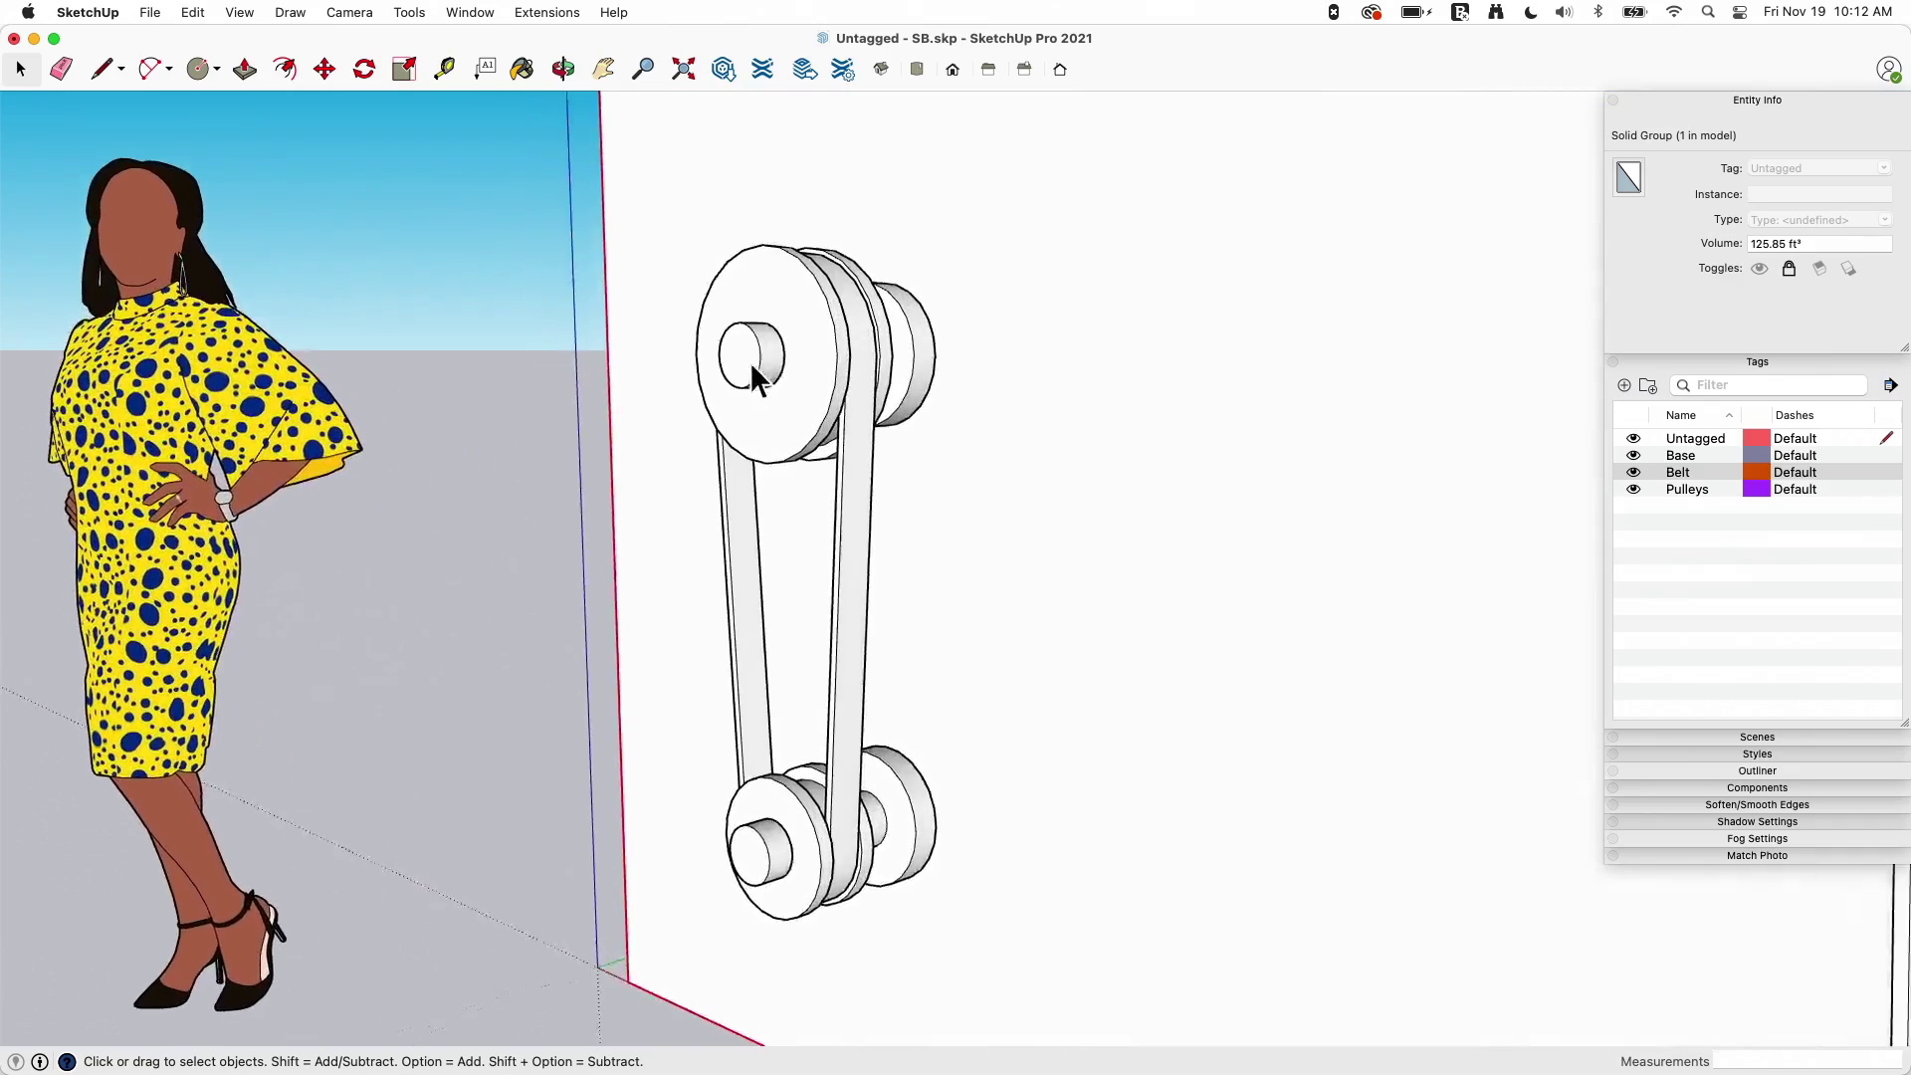
{"action": "middle_click_drag", "start_coordinate": [749, 361], "coordinate": [882, 370]}
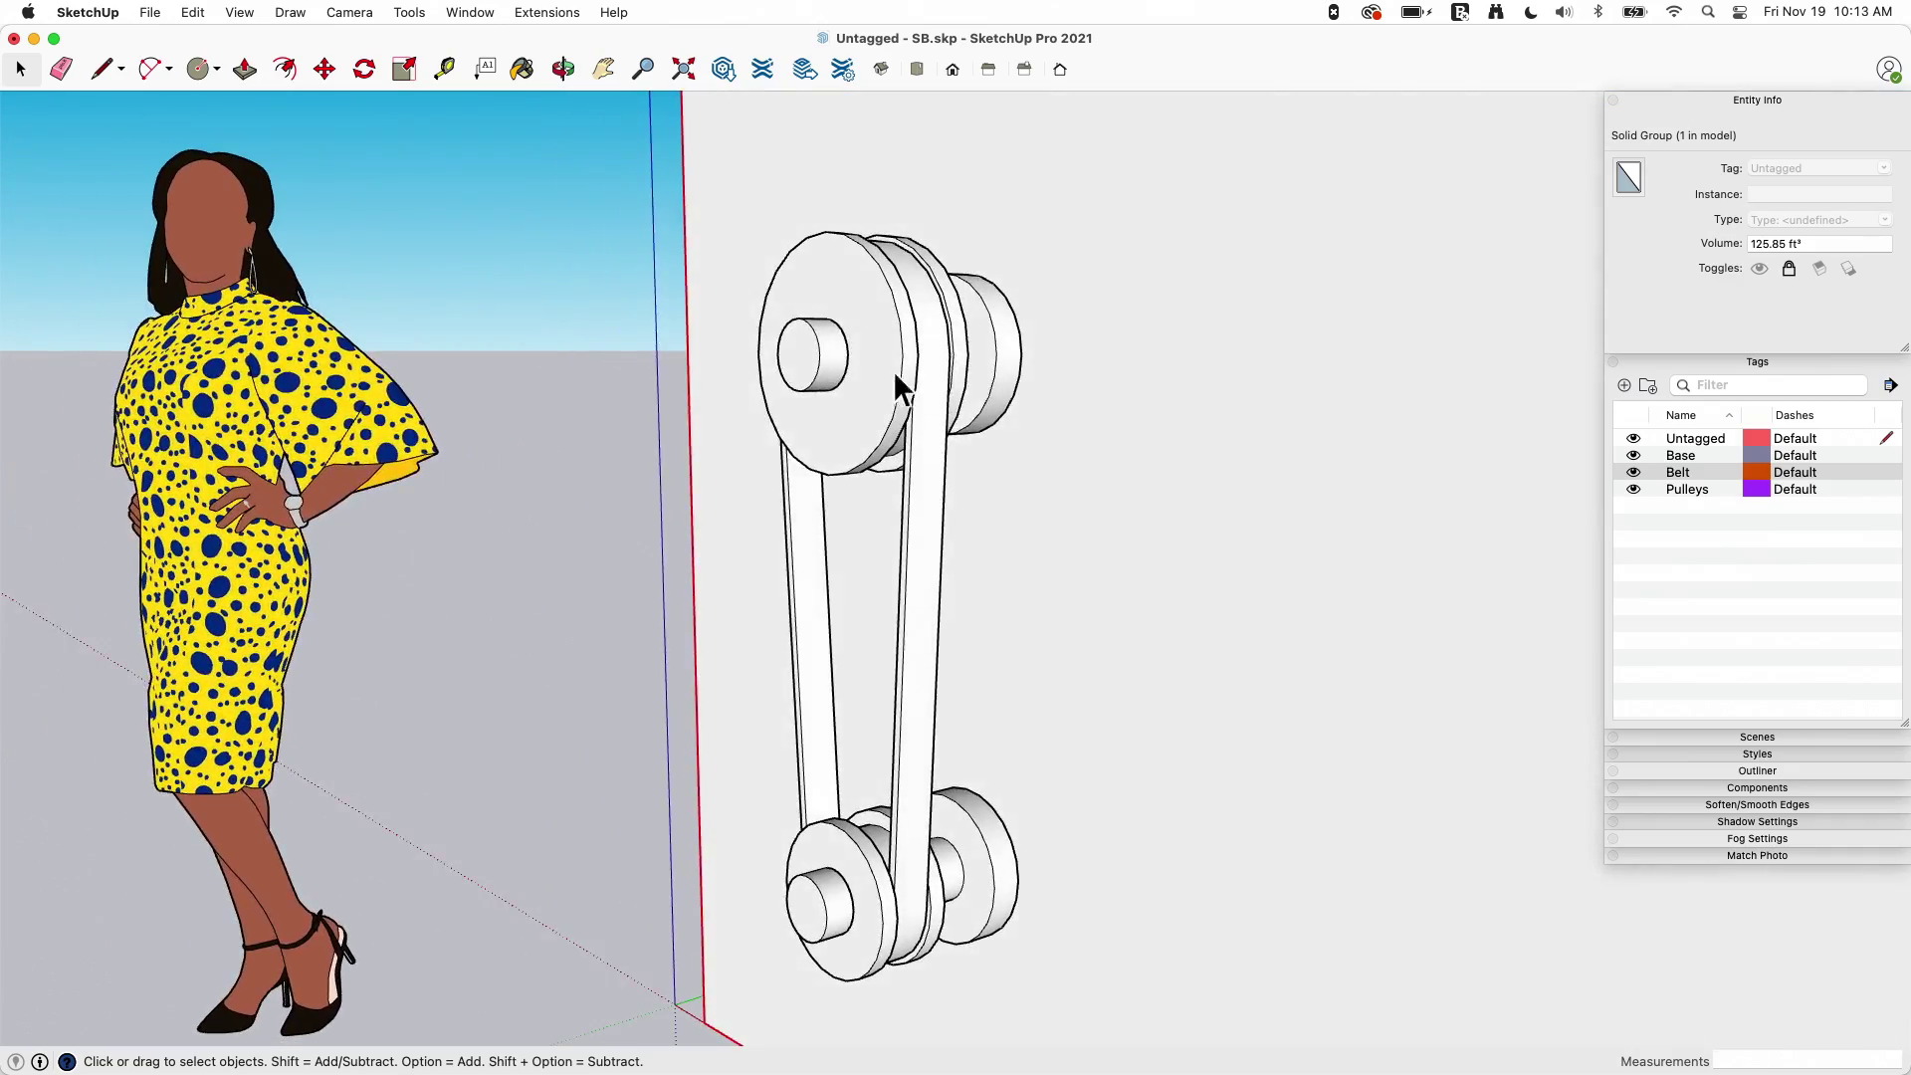
{"action": "left_click", "coordinate": [841, 375]}
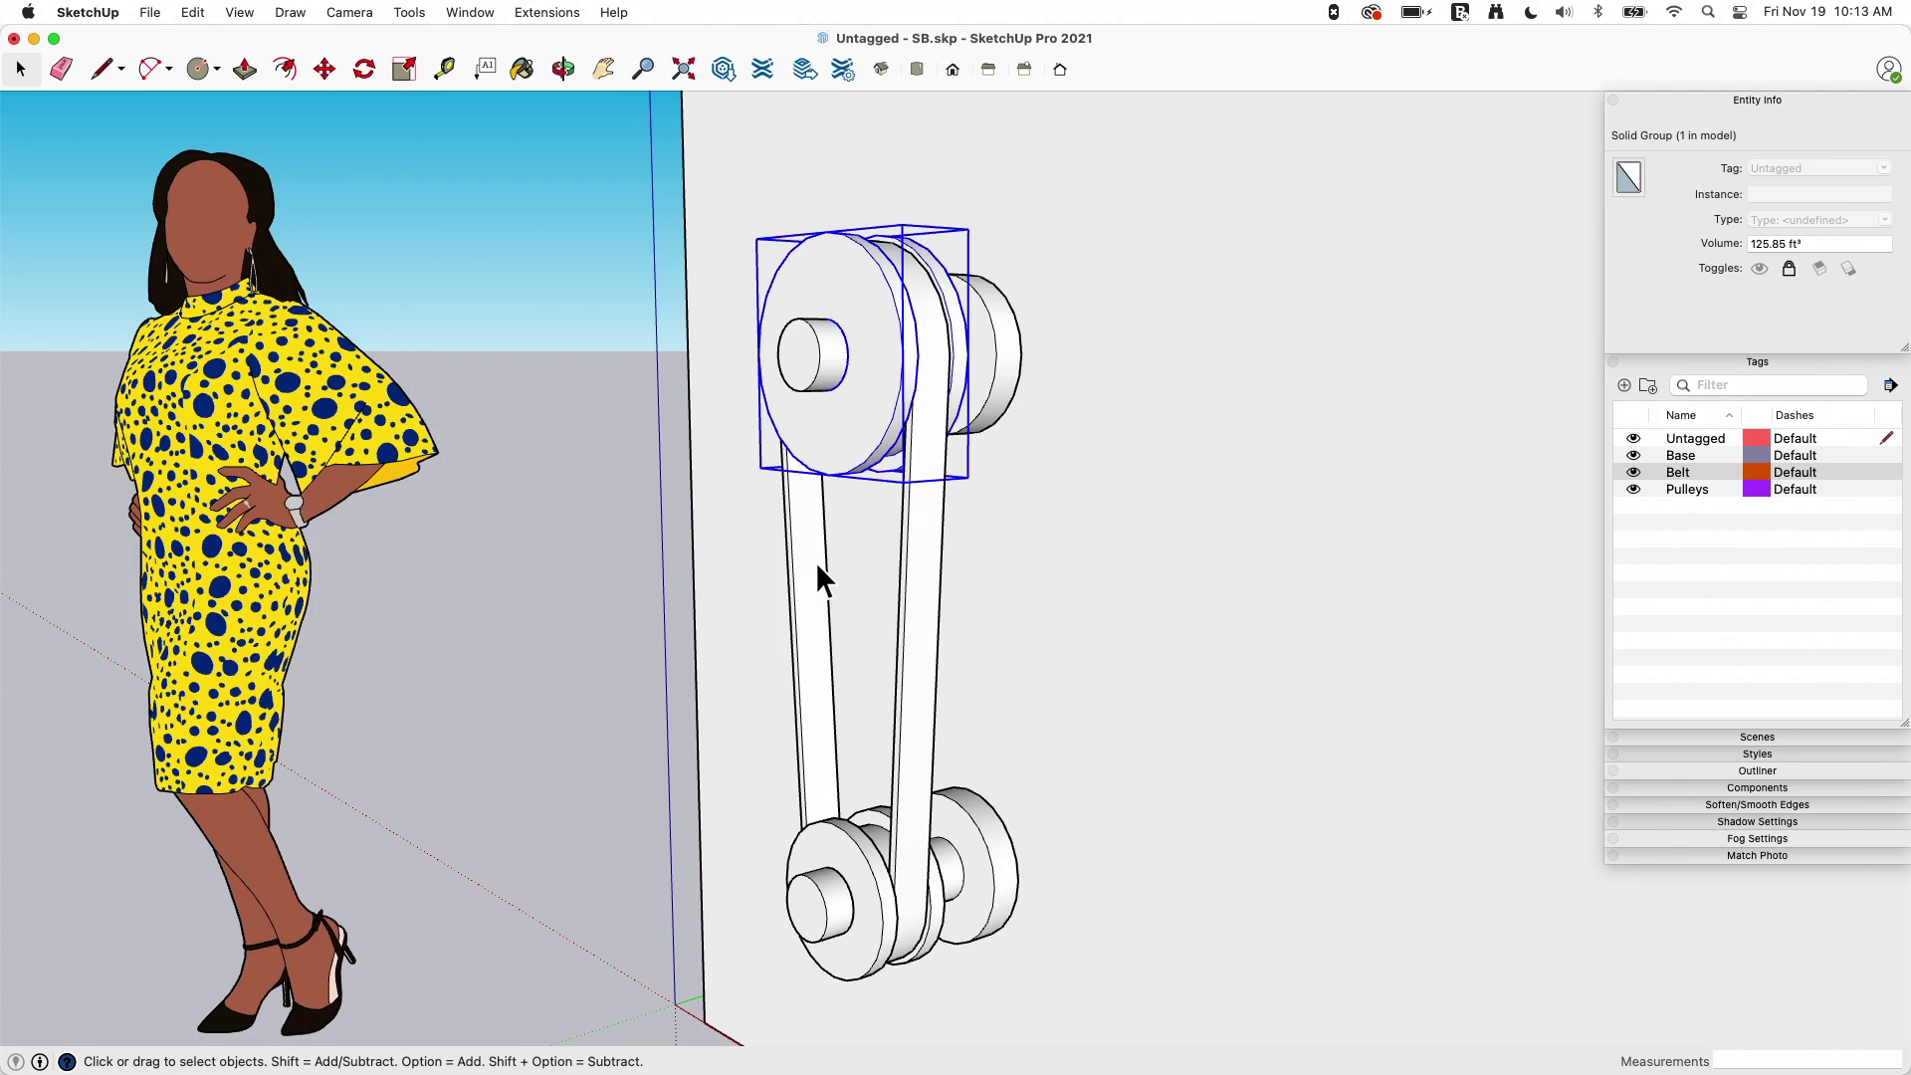
{"action": "double_click", "coordinate": [868, 380]}
Step: Check the tags of the pulley's front face, rear flange edge and inner groove surface
{"action": "middle_click_drag", "start_coordinate": [862, 445], "coordinate": [970, 372]}
{"action": "left_click", "coordinate": [970, 372]}
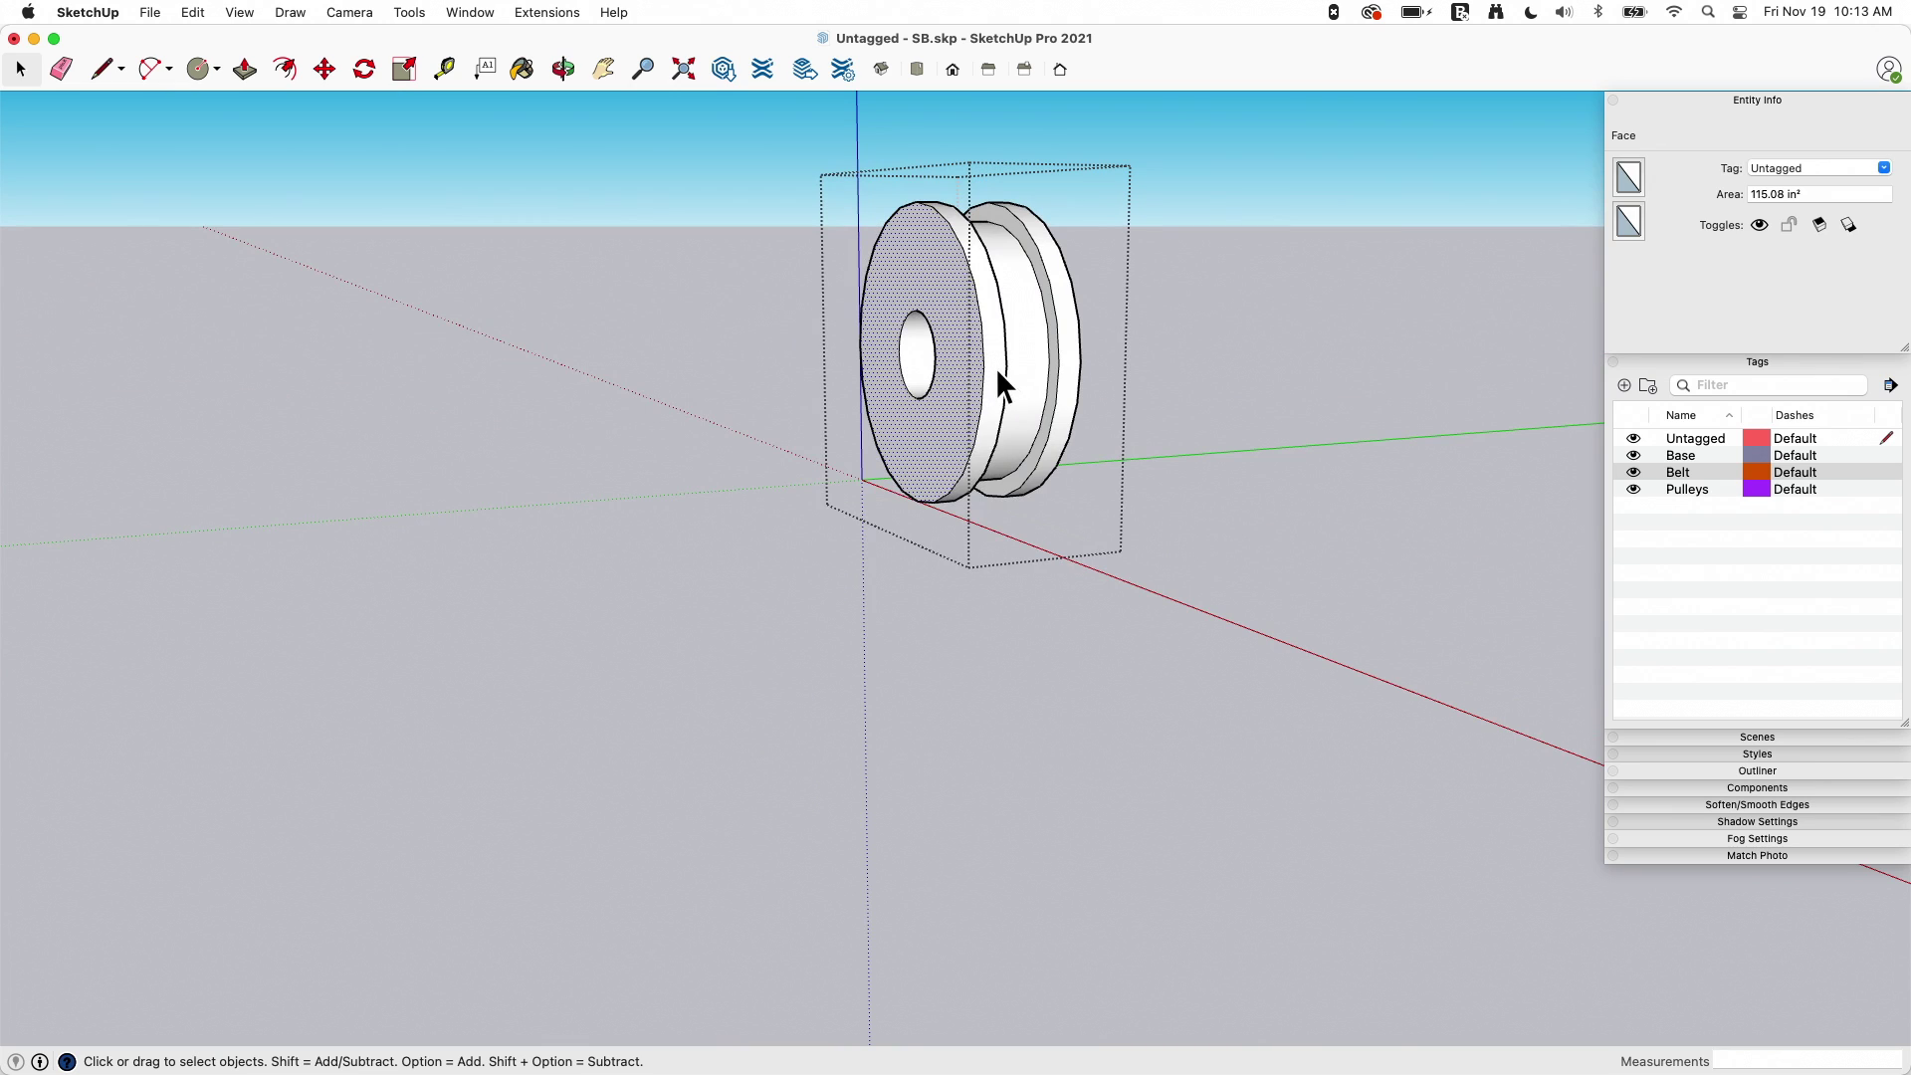
{"action": "left_click", "coordinate": [996, 369]}
{"action": "left_click", "coordinate": [1056, 319]}
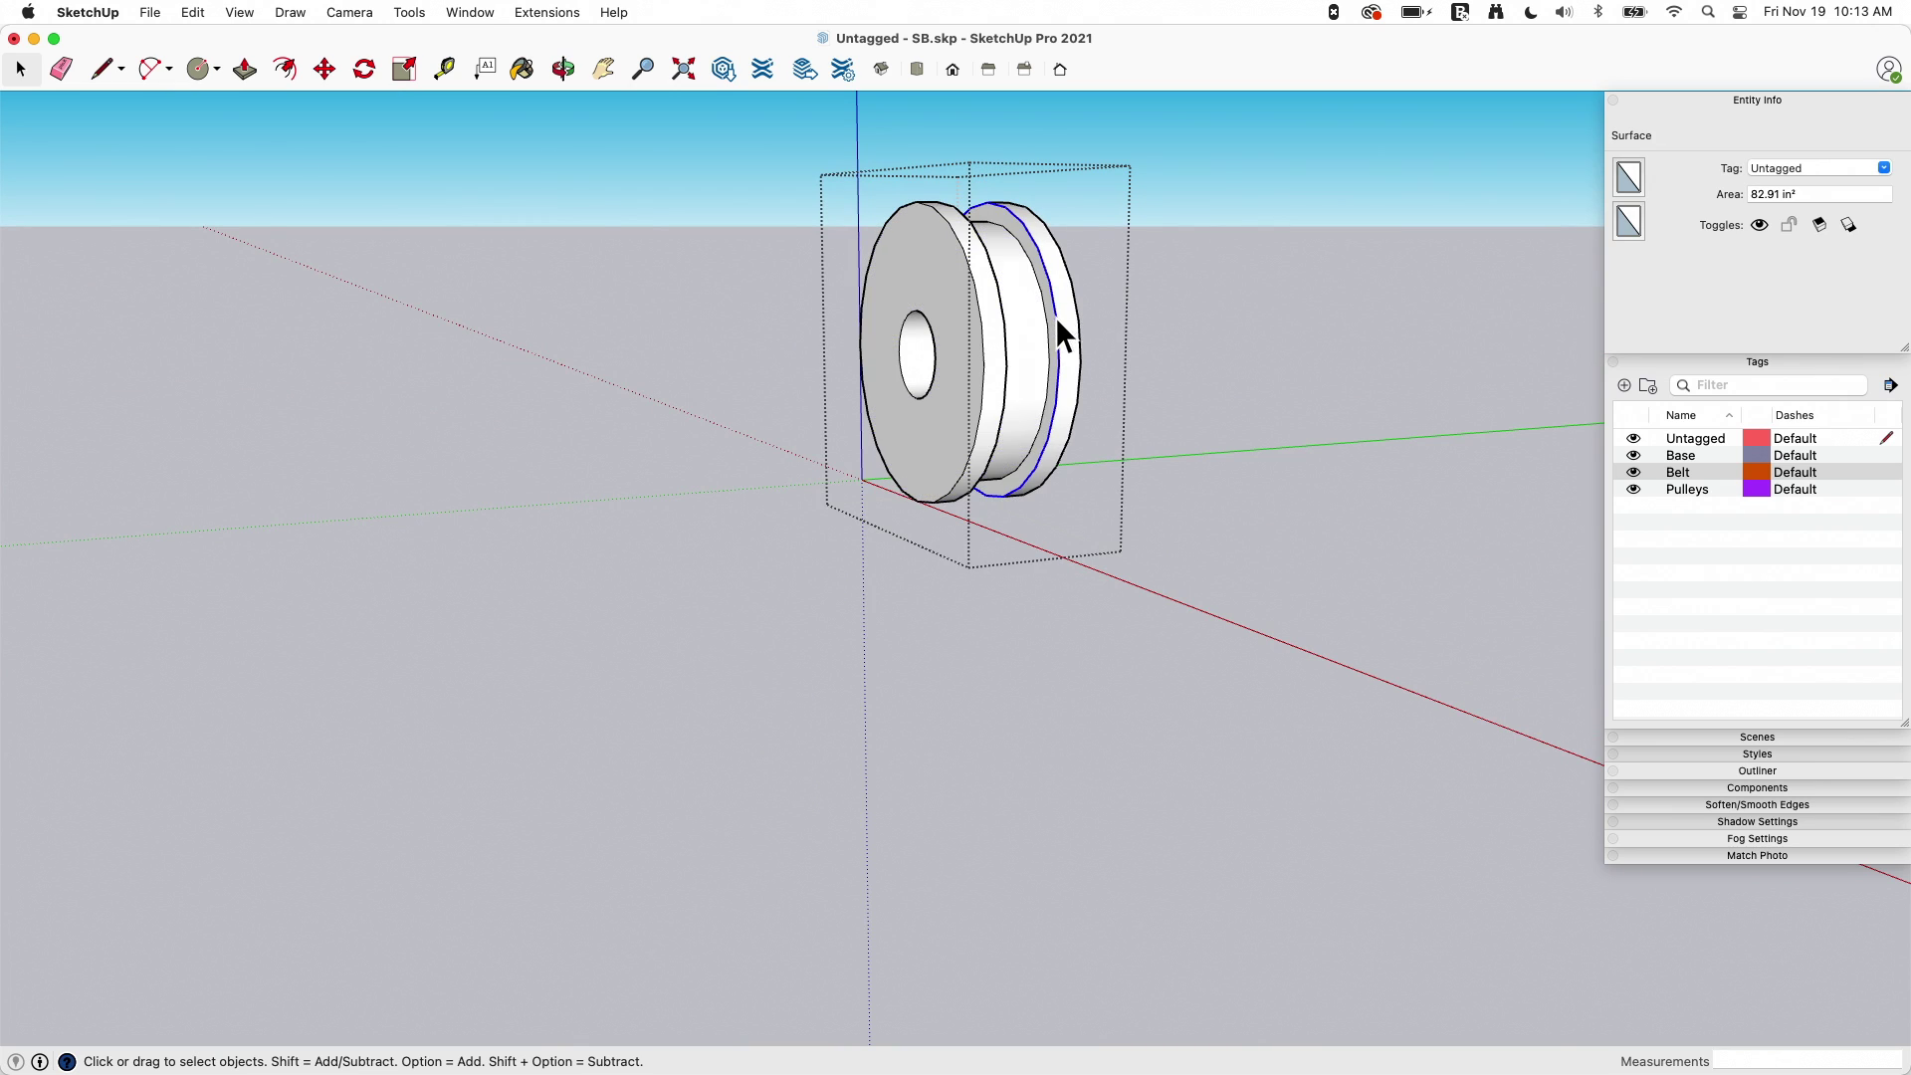
{"action": "middle_click_drag", "start_coordinate": [1054, 333], "coordinate": [1059, 331]}
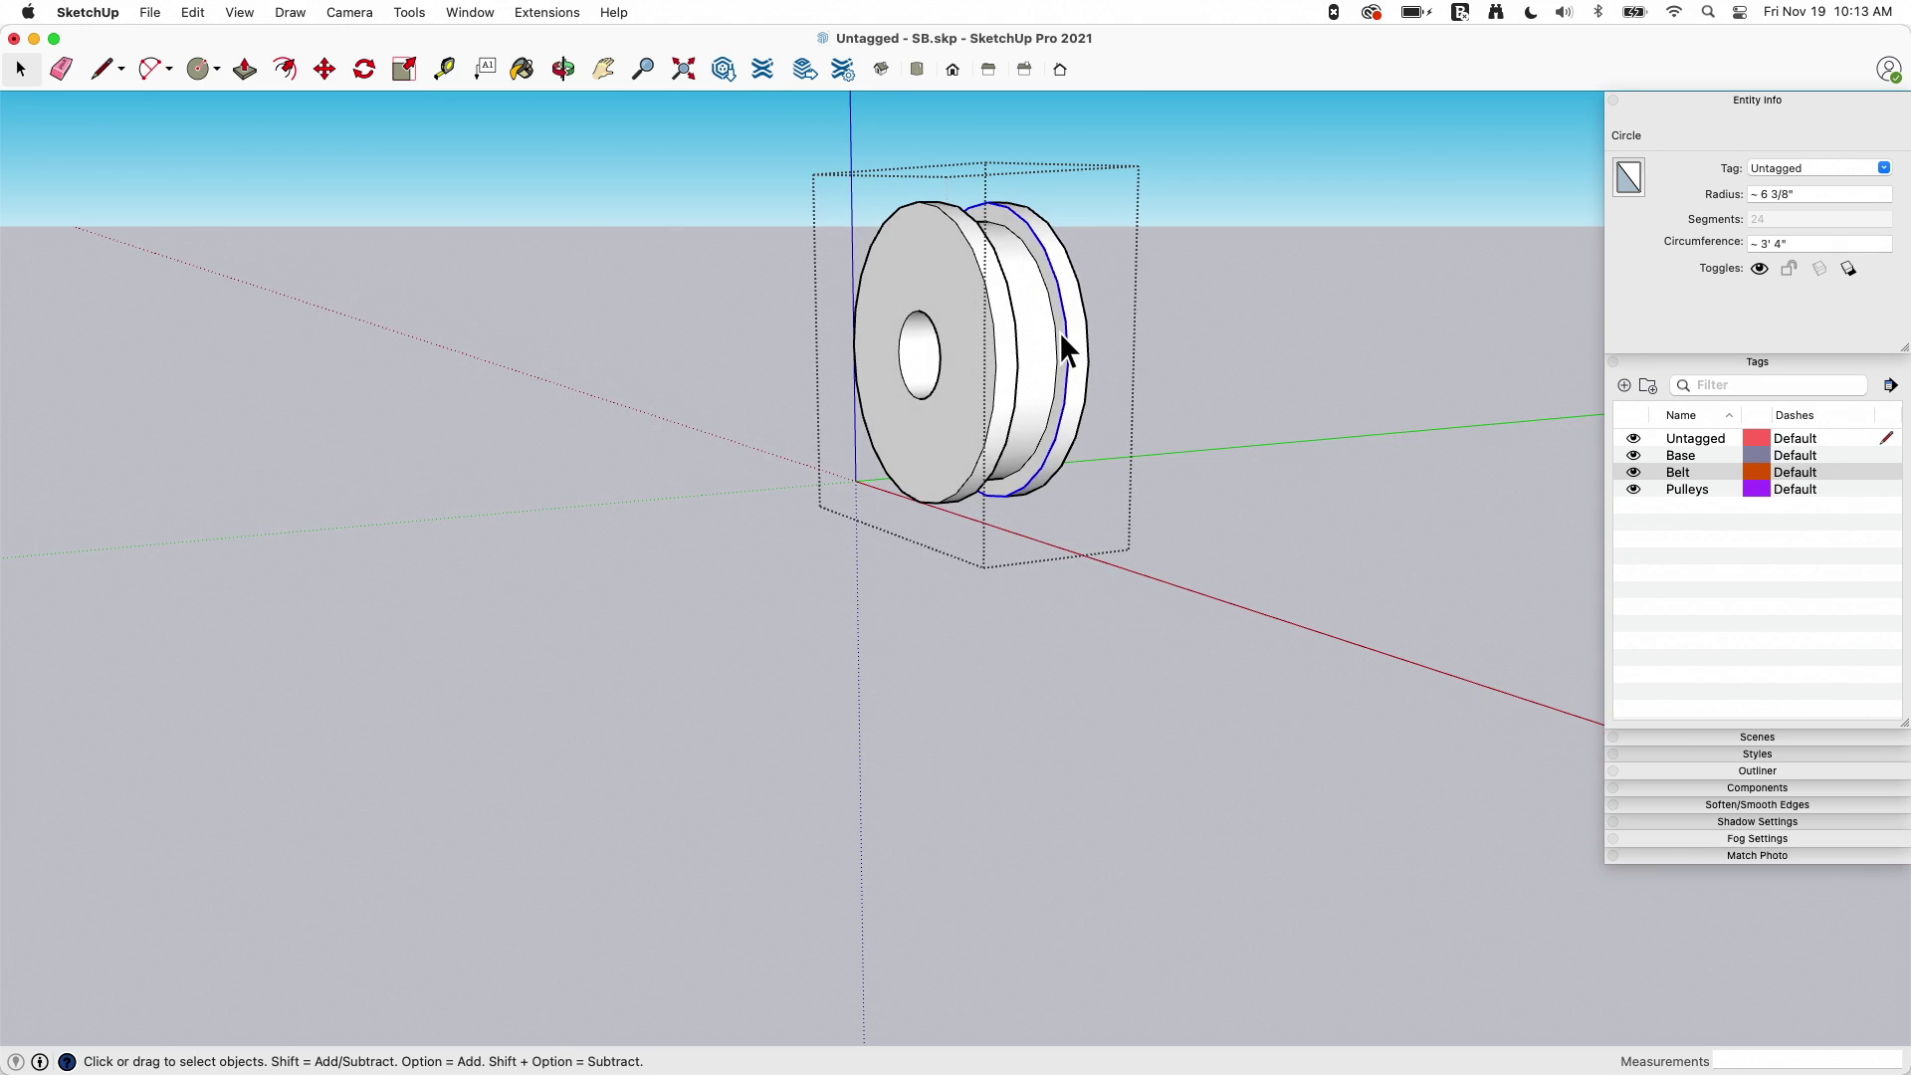
{"action": "left_click", "coordinate": [1049, 334]}
{"action": "left_click", "coordinate": [1046, 341]}
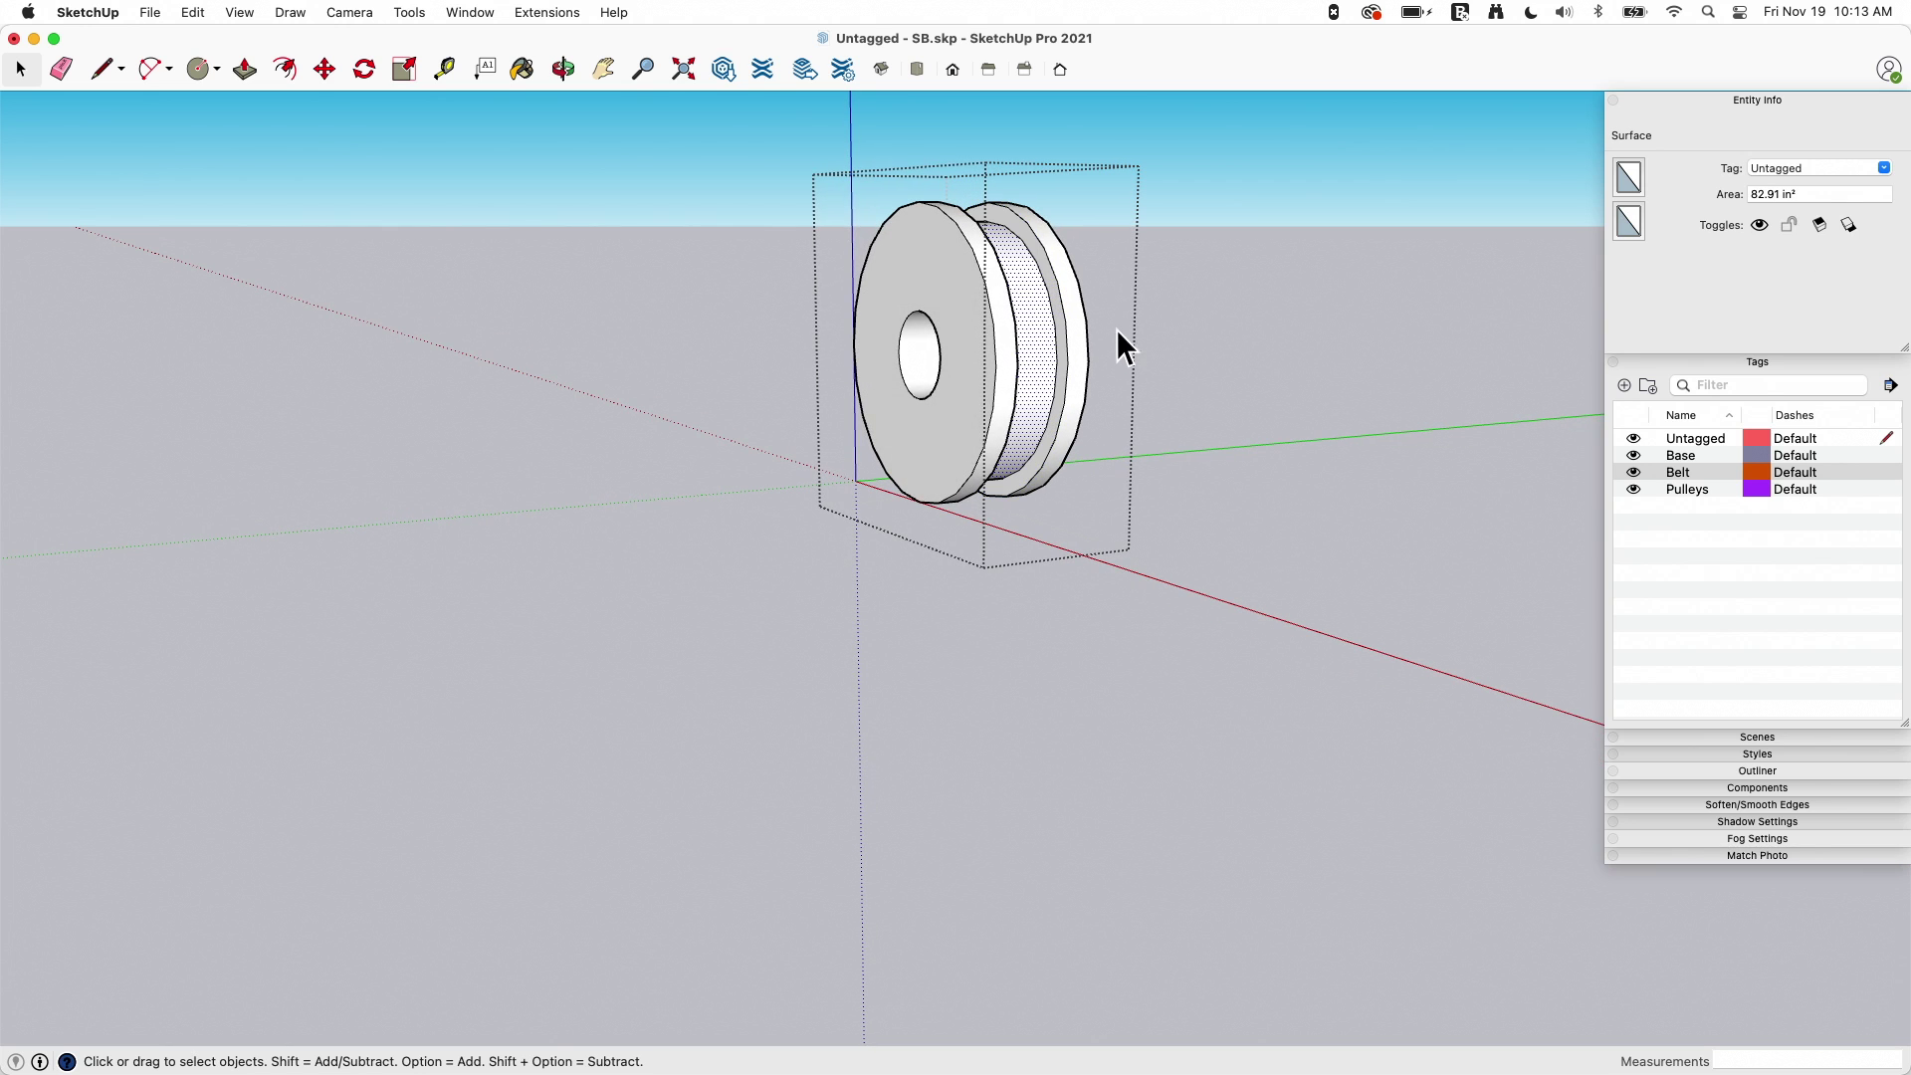
Step: Check the tags of the pulley's front rim, outer circle, groove edge and groove surface, and close the group
{"action": "left_click", "coordinate": [1125, 318]}
{"action": "left_click", "coordinate": [997, 339]}
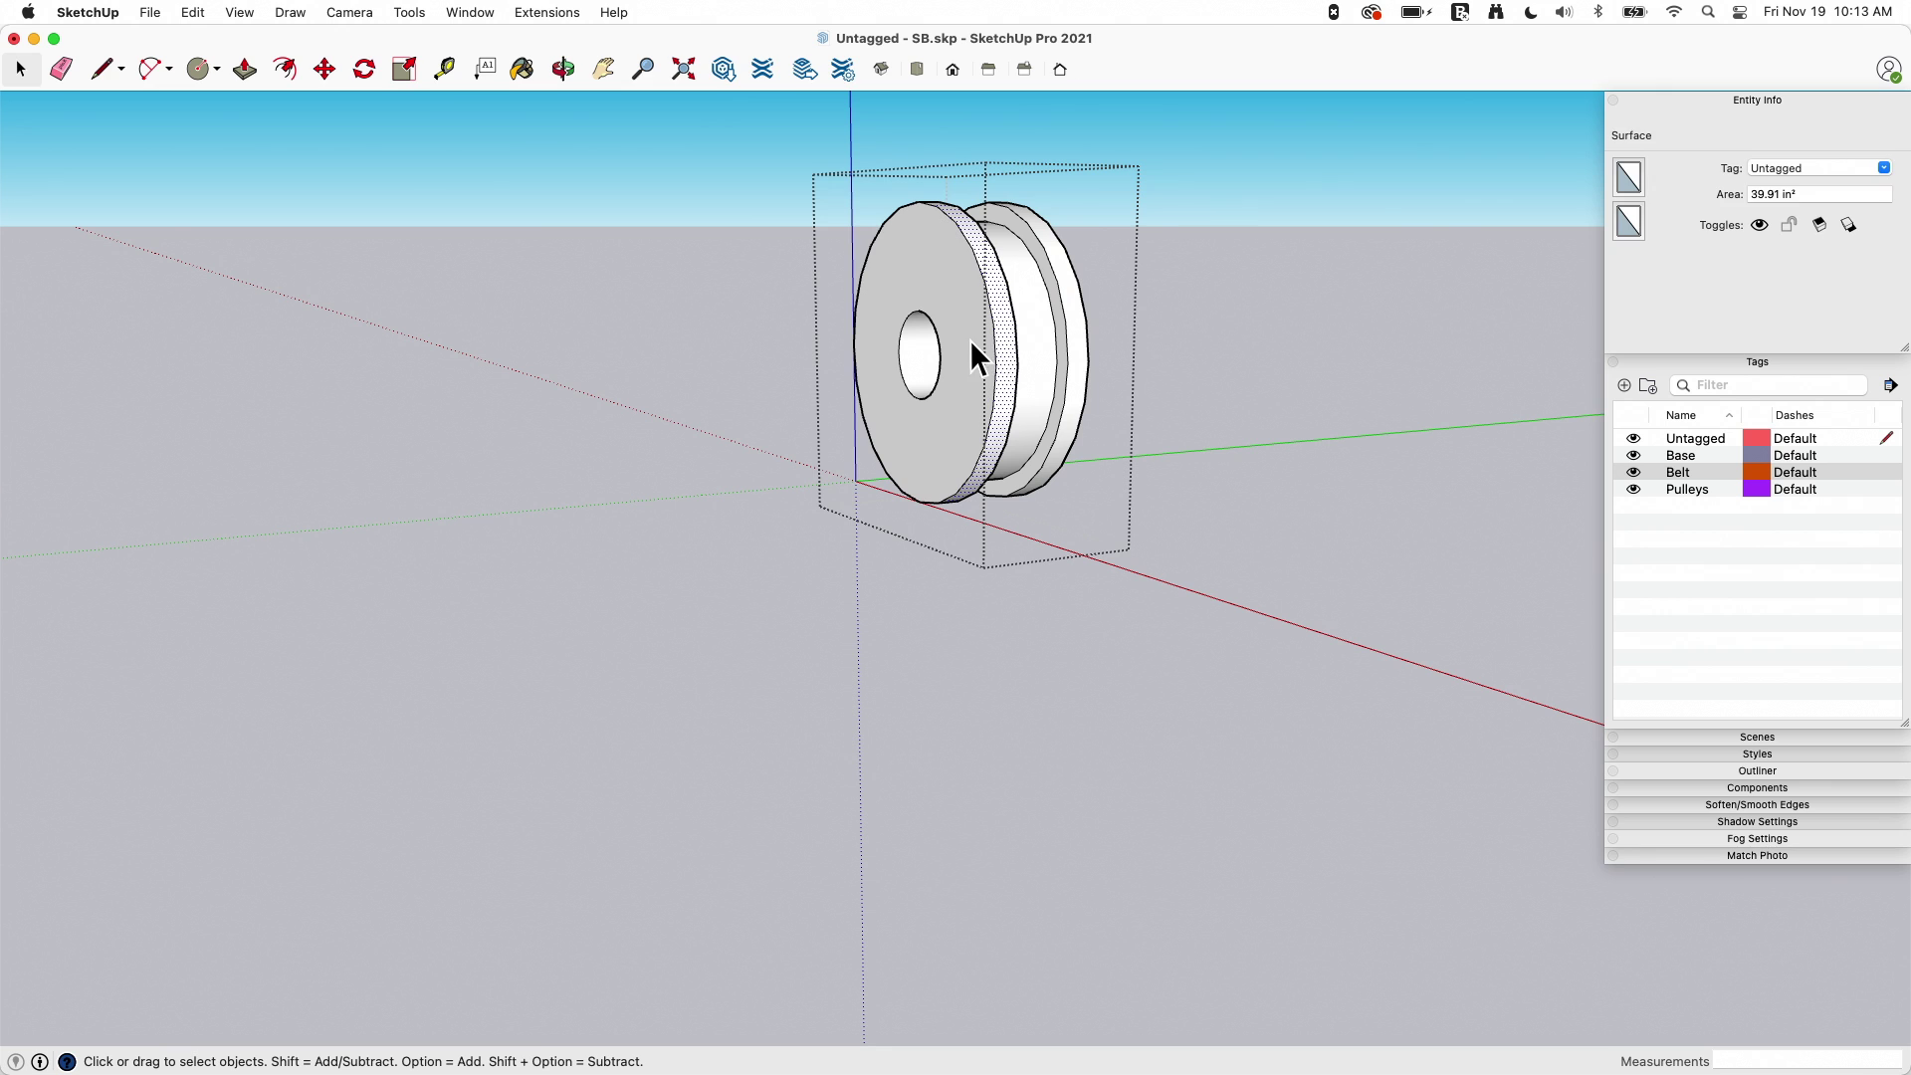
{"action": "left_click", "coordinate": [971, 341]}
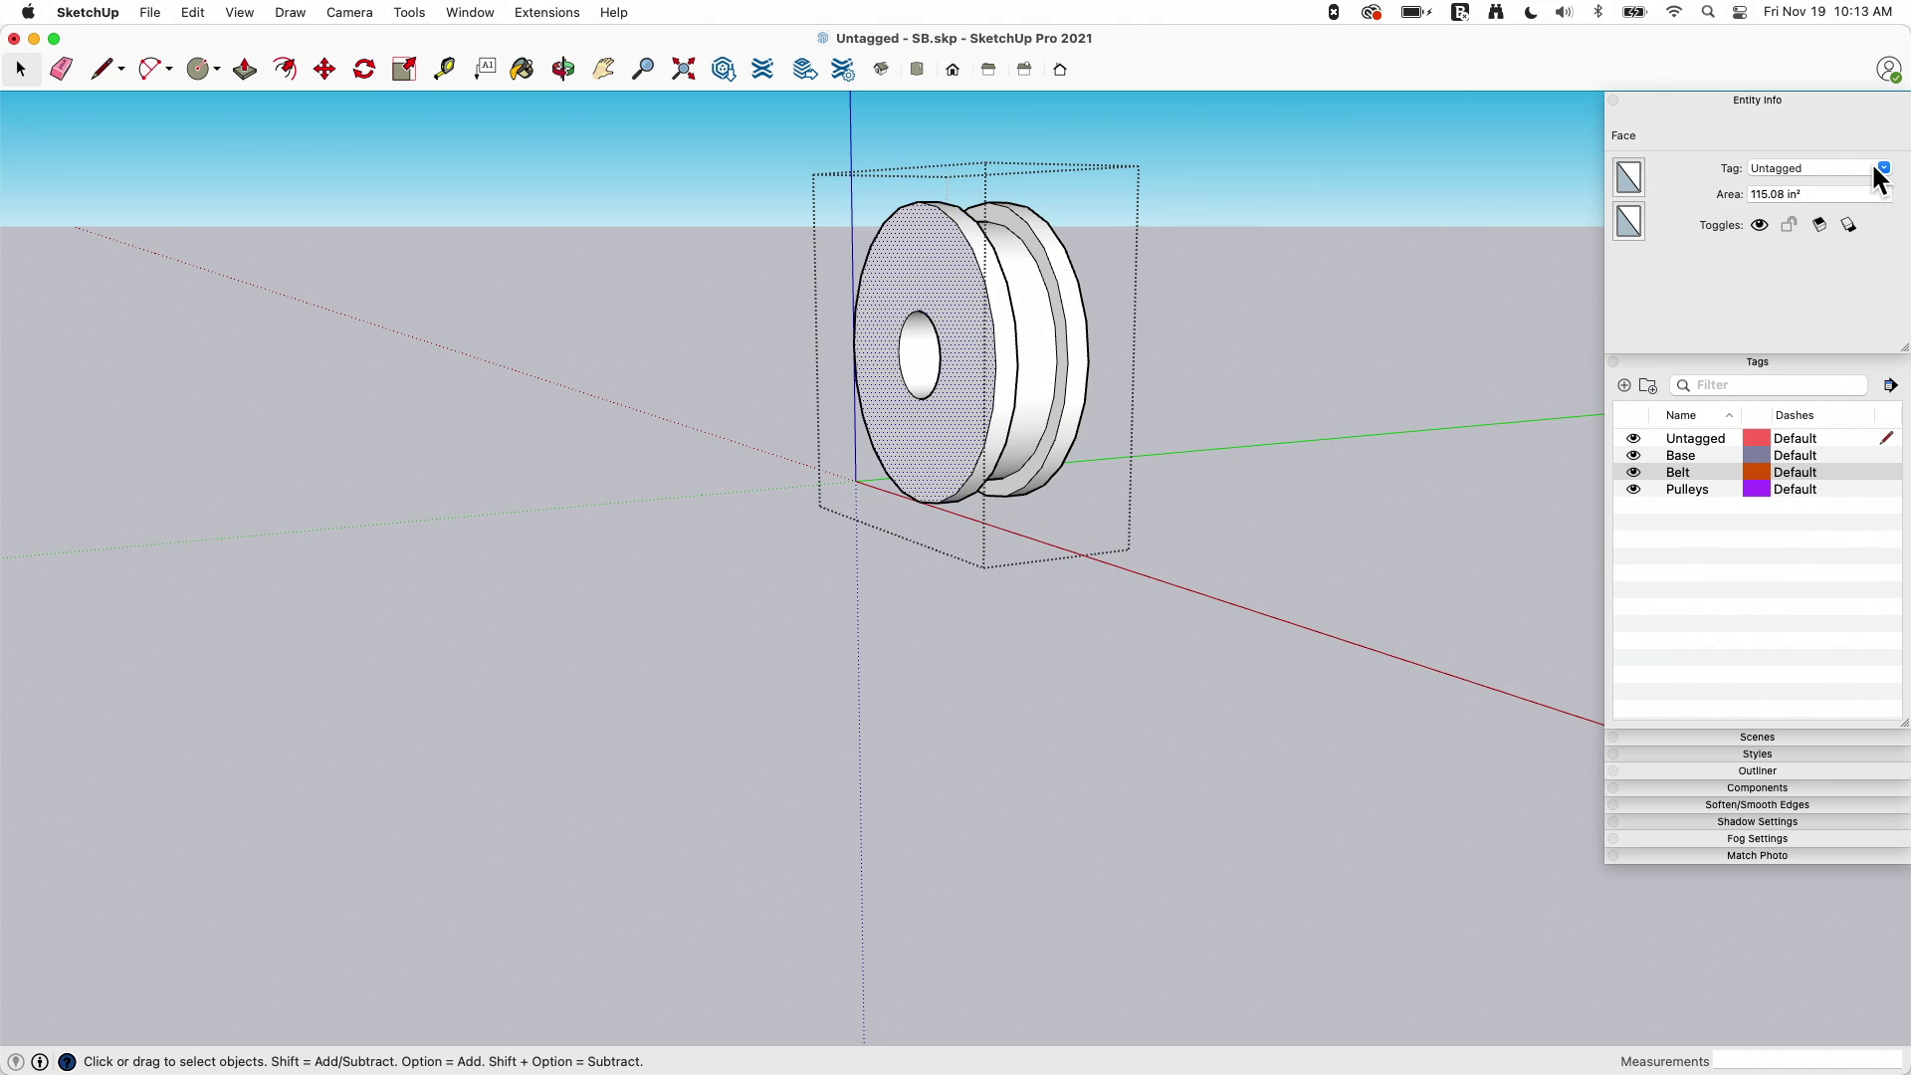
{"action": "left_click", "coordinate": [1003, 350]}
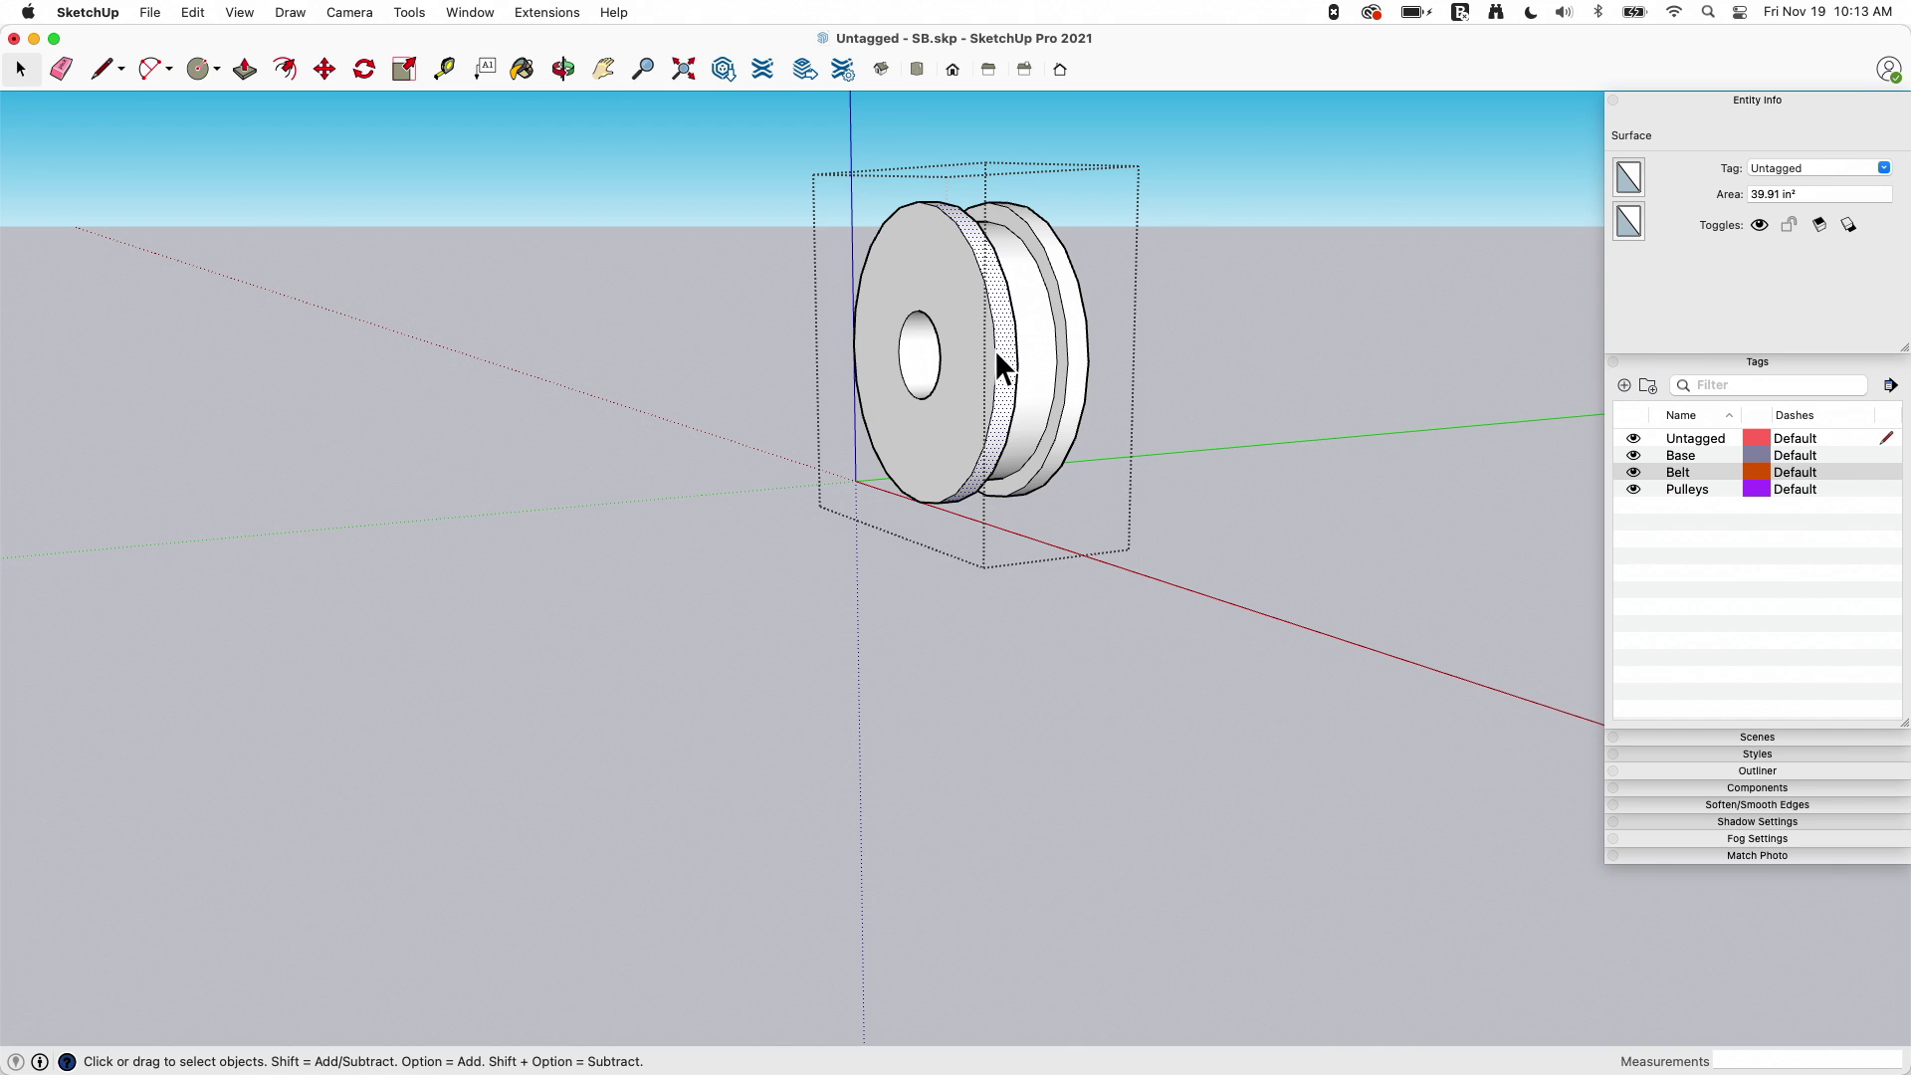
{"action": "left_click", "coordinate": [994, 350]}
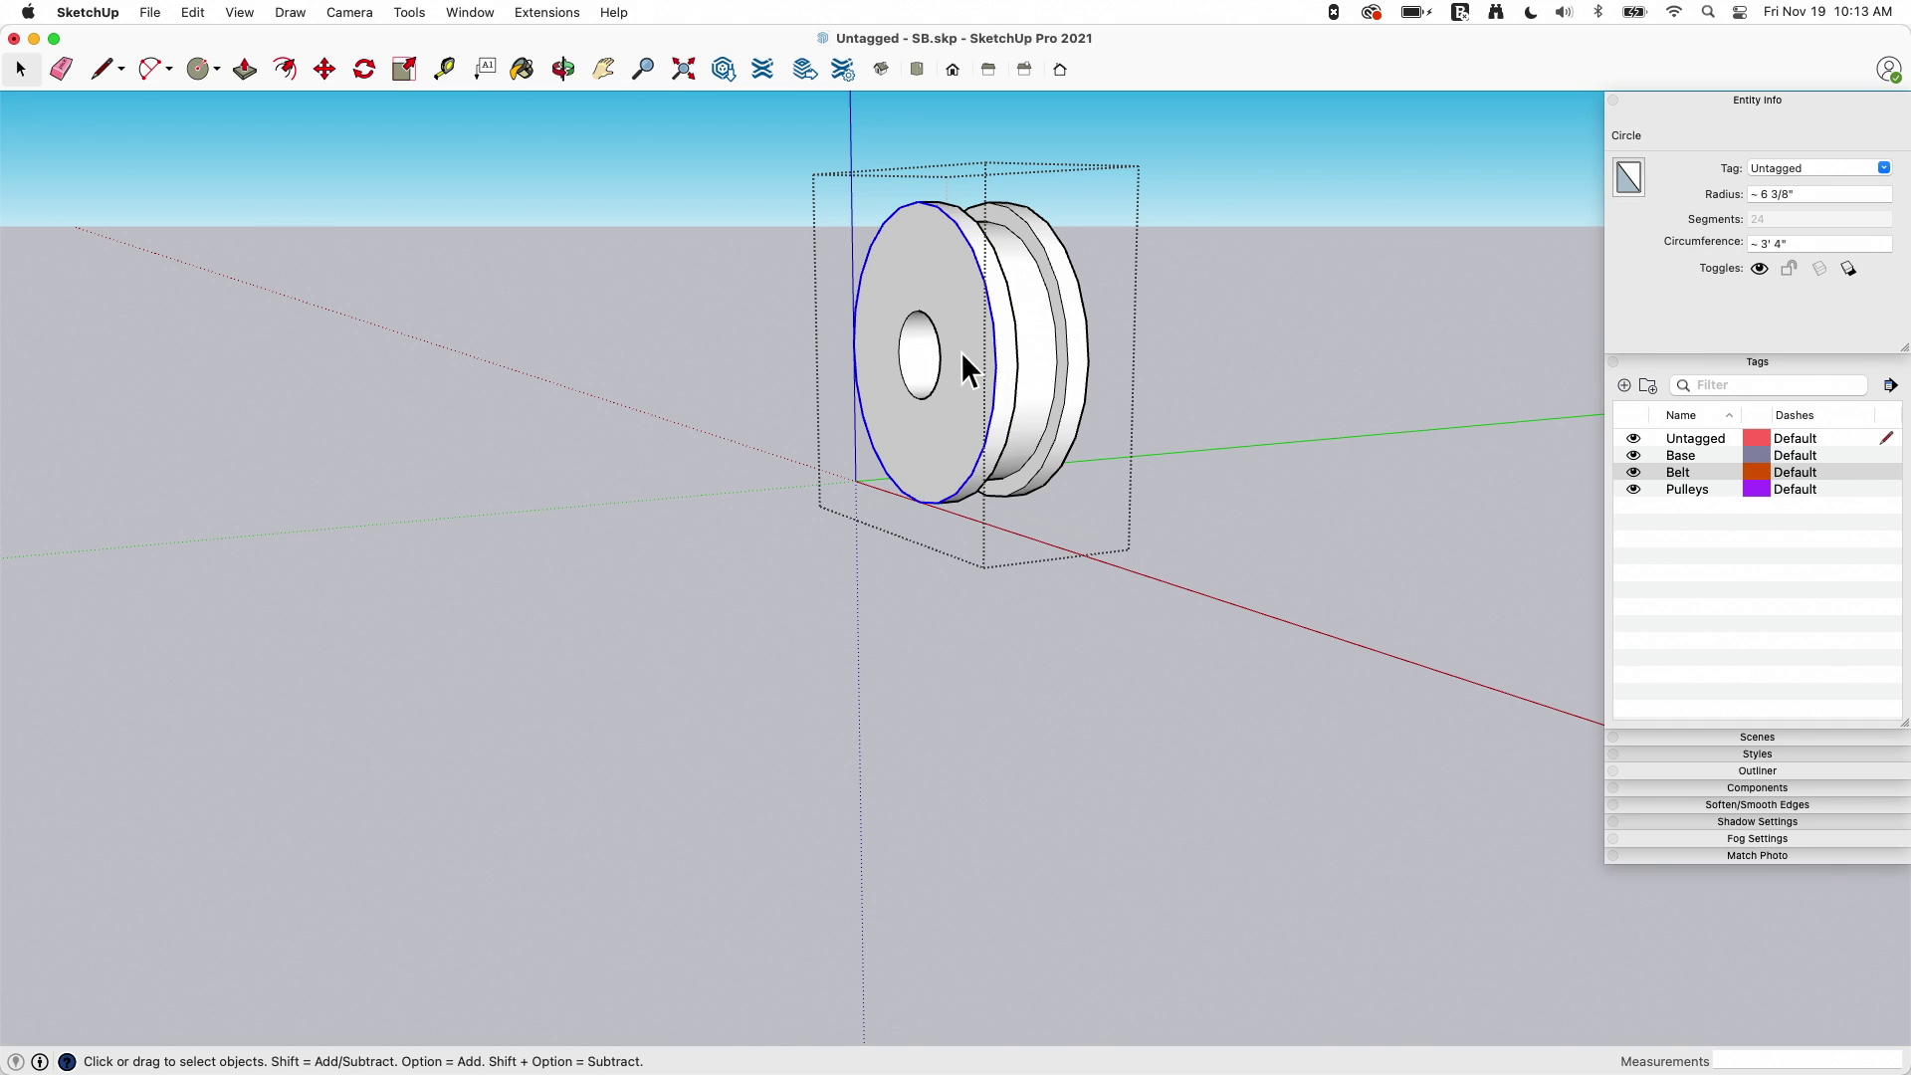
{"action": "left_click", "coordinate": [1088, 304]}
{"action": "left_click", "coordinate": [1056, 321]}
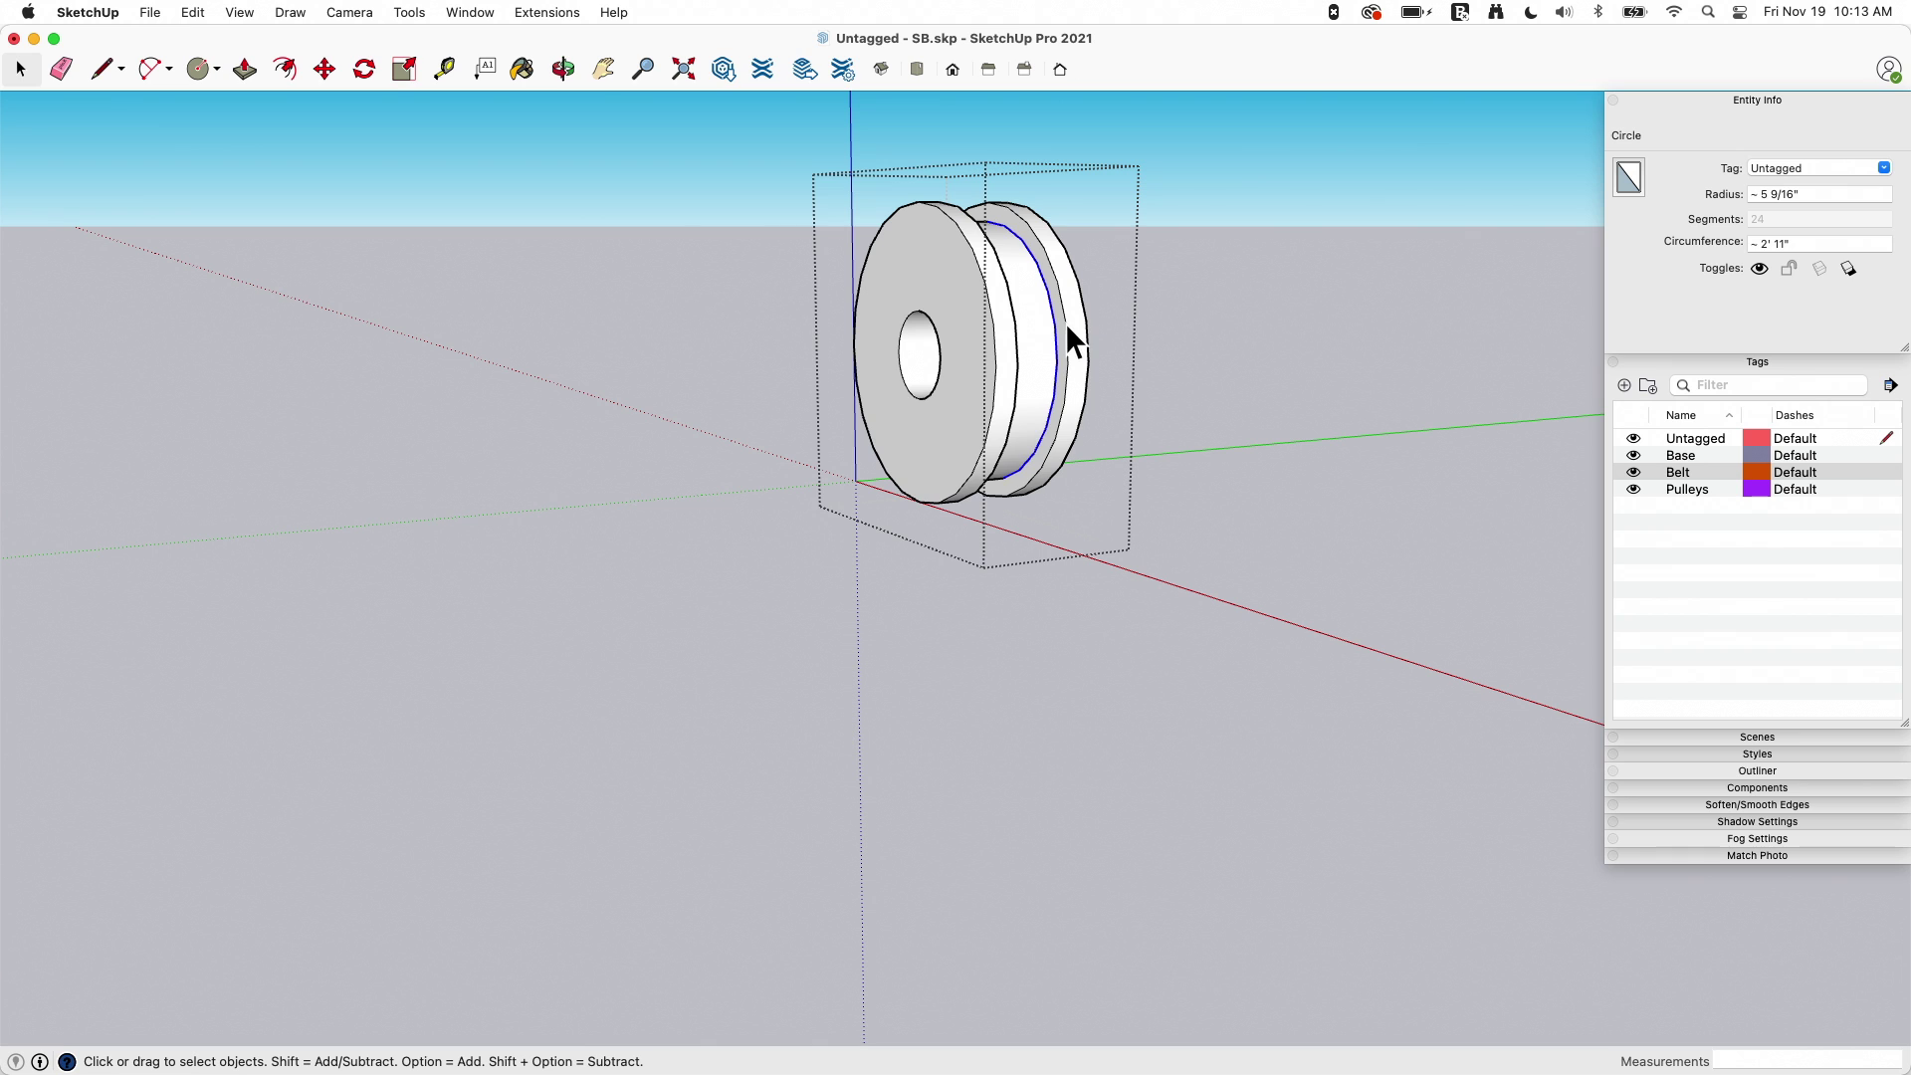
{"action": "left_click", "coordinate": [1065, 323]}
{"action": "left_click", "coordinate": [1029, 339]}
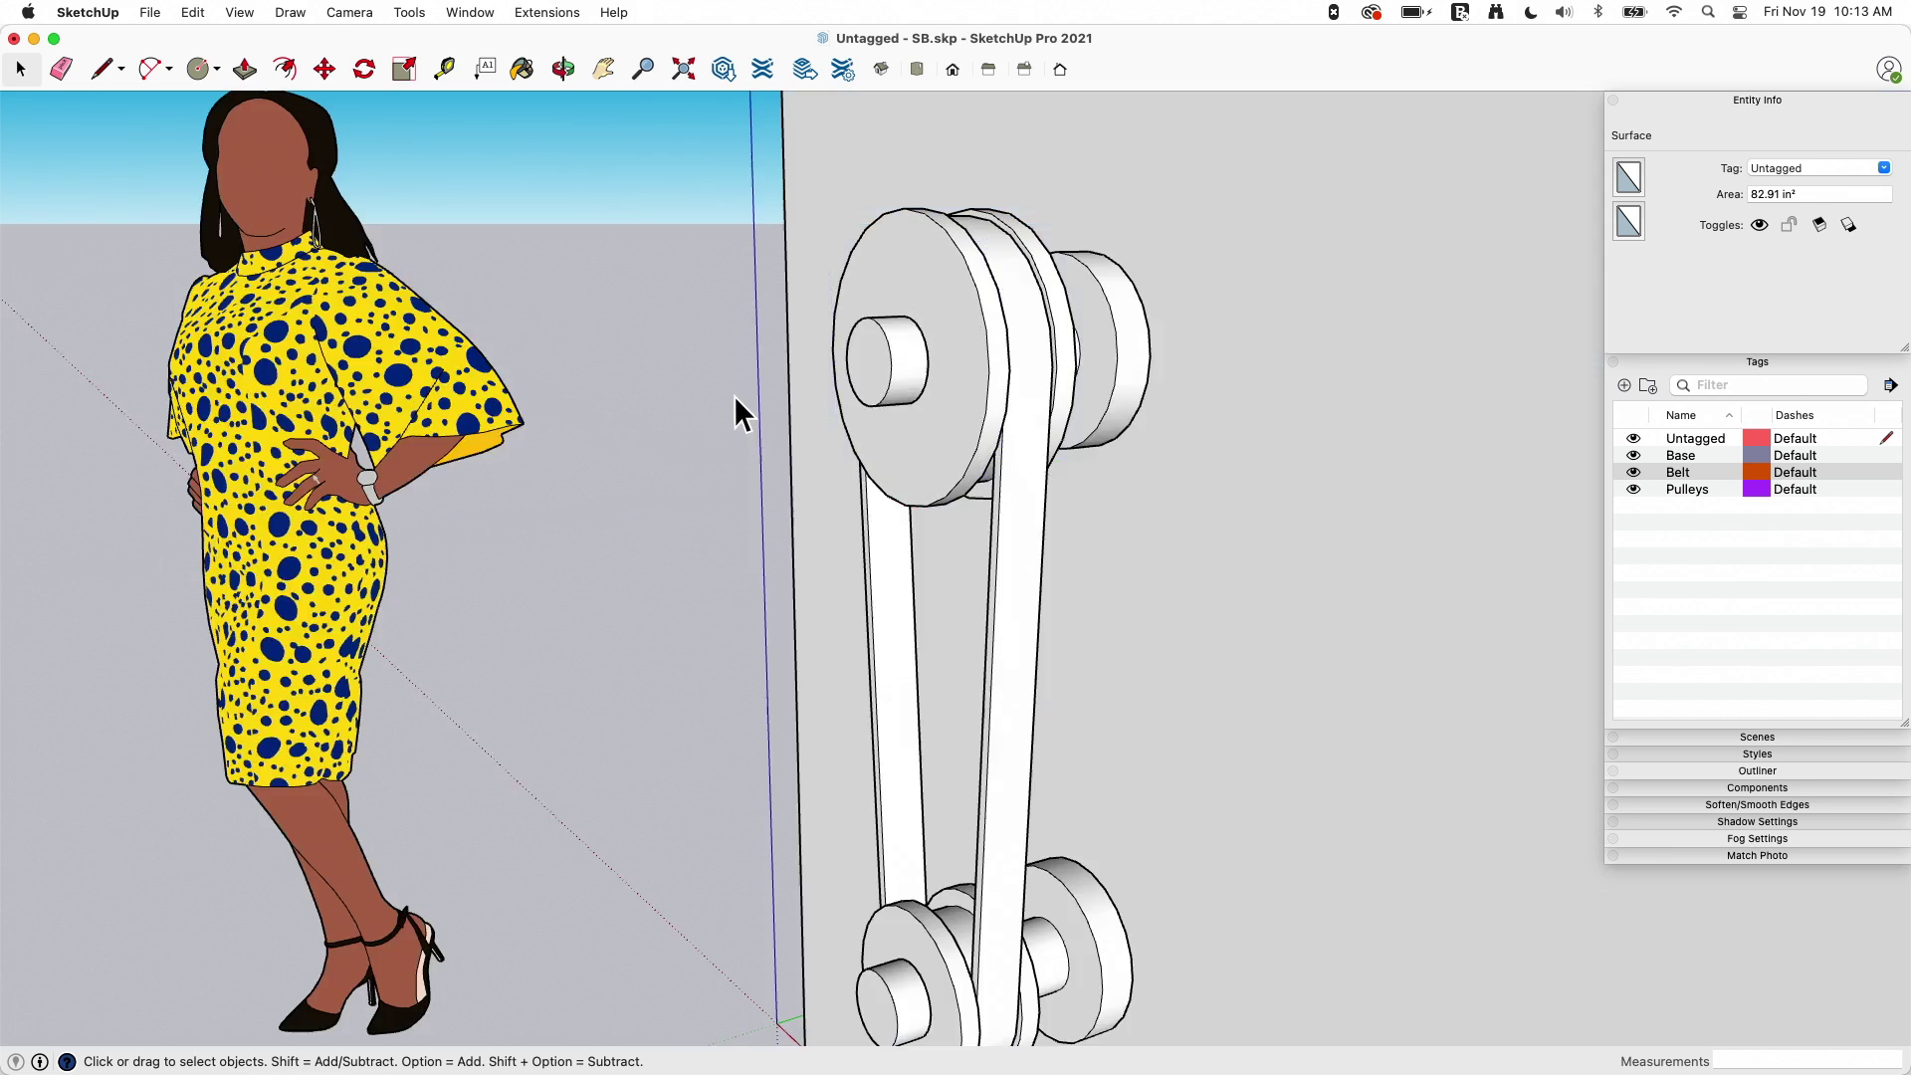
{"action": "left_click", "coordinate": [735, 398]}
Step: Review the tags of the whole groups by selecting the upper pulley and base, the belt, and the lower base and pulley
{"action": "middle_click_drag", "start_coordinate": [734, 399], "coordinate": [937, 325]}
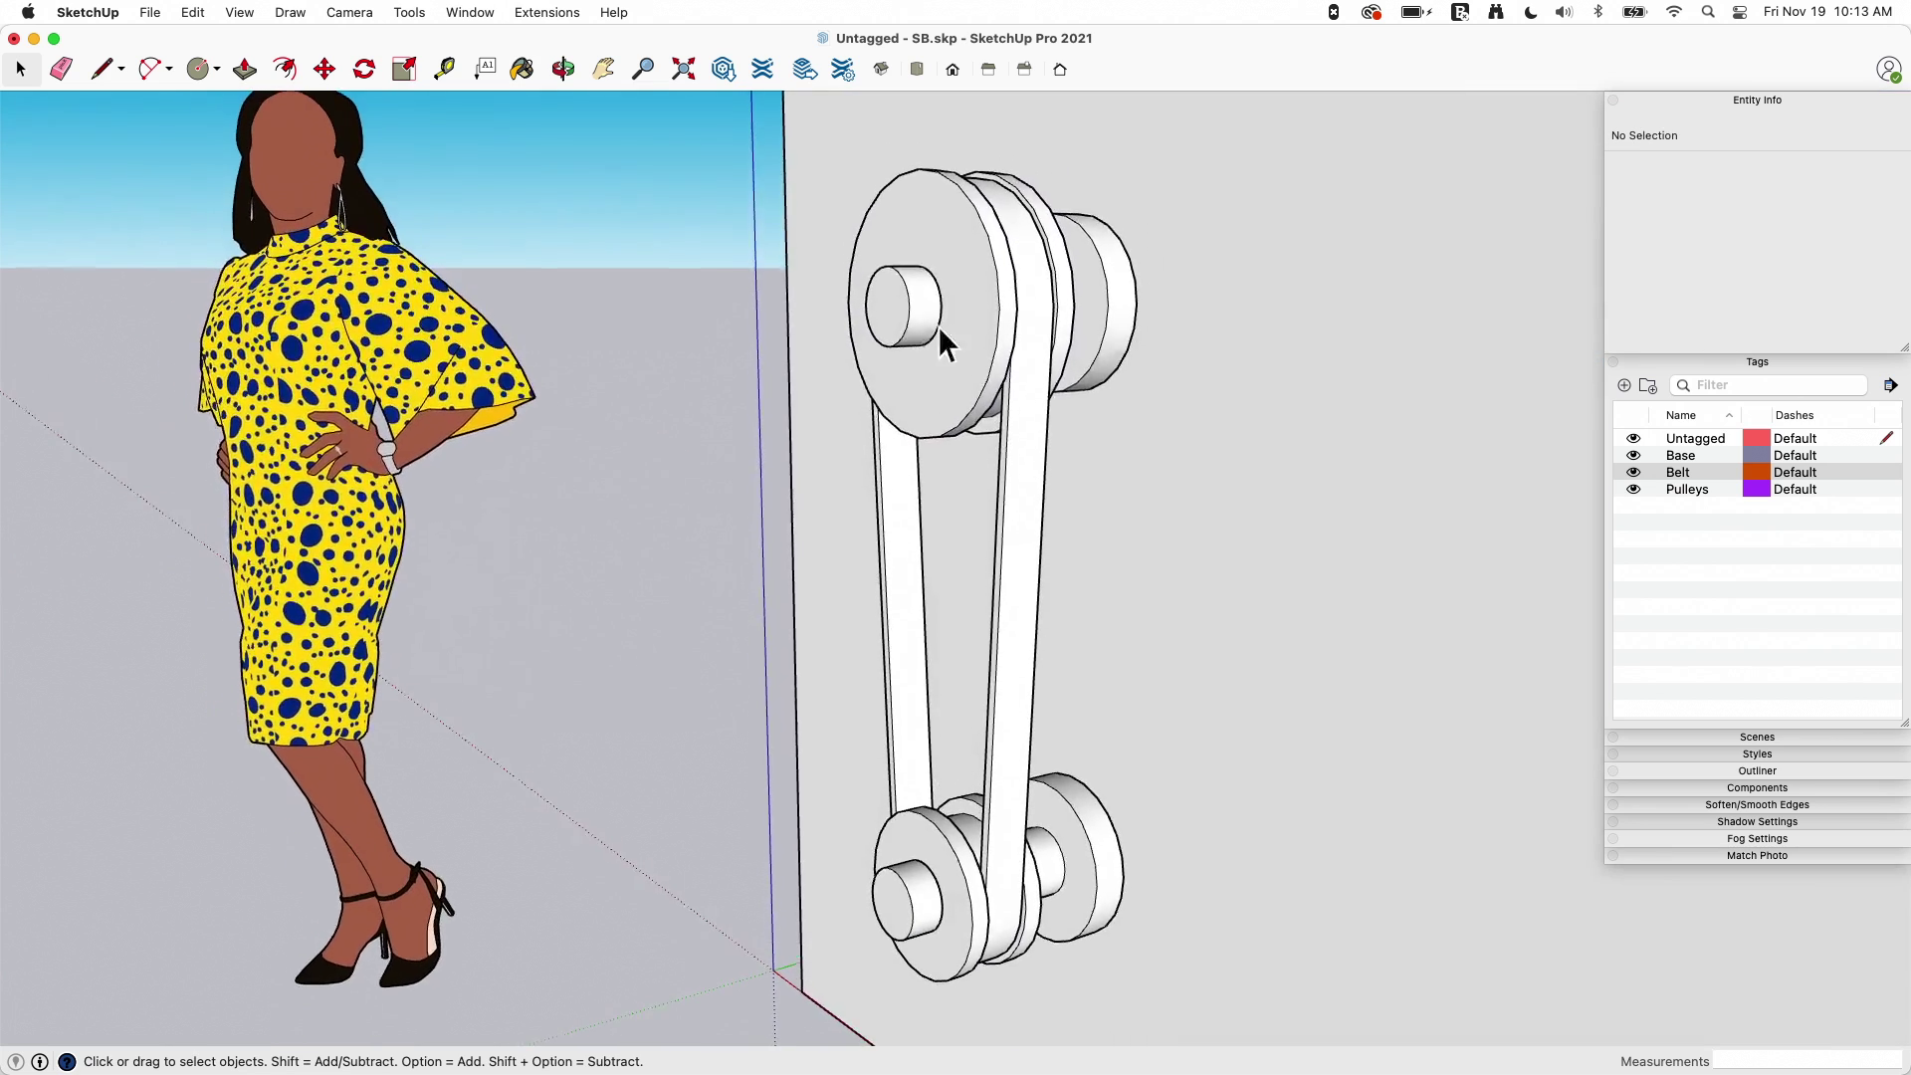
{"action": "left_click", "coordinate": [976, 277]}
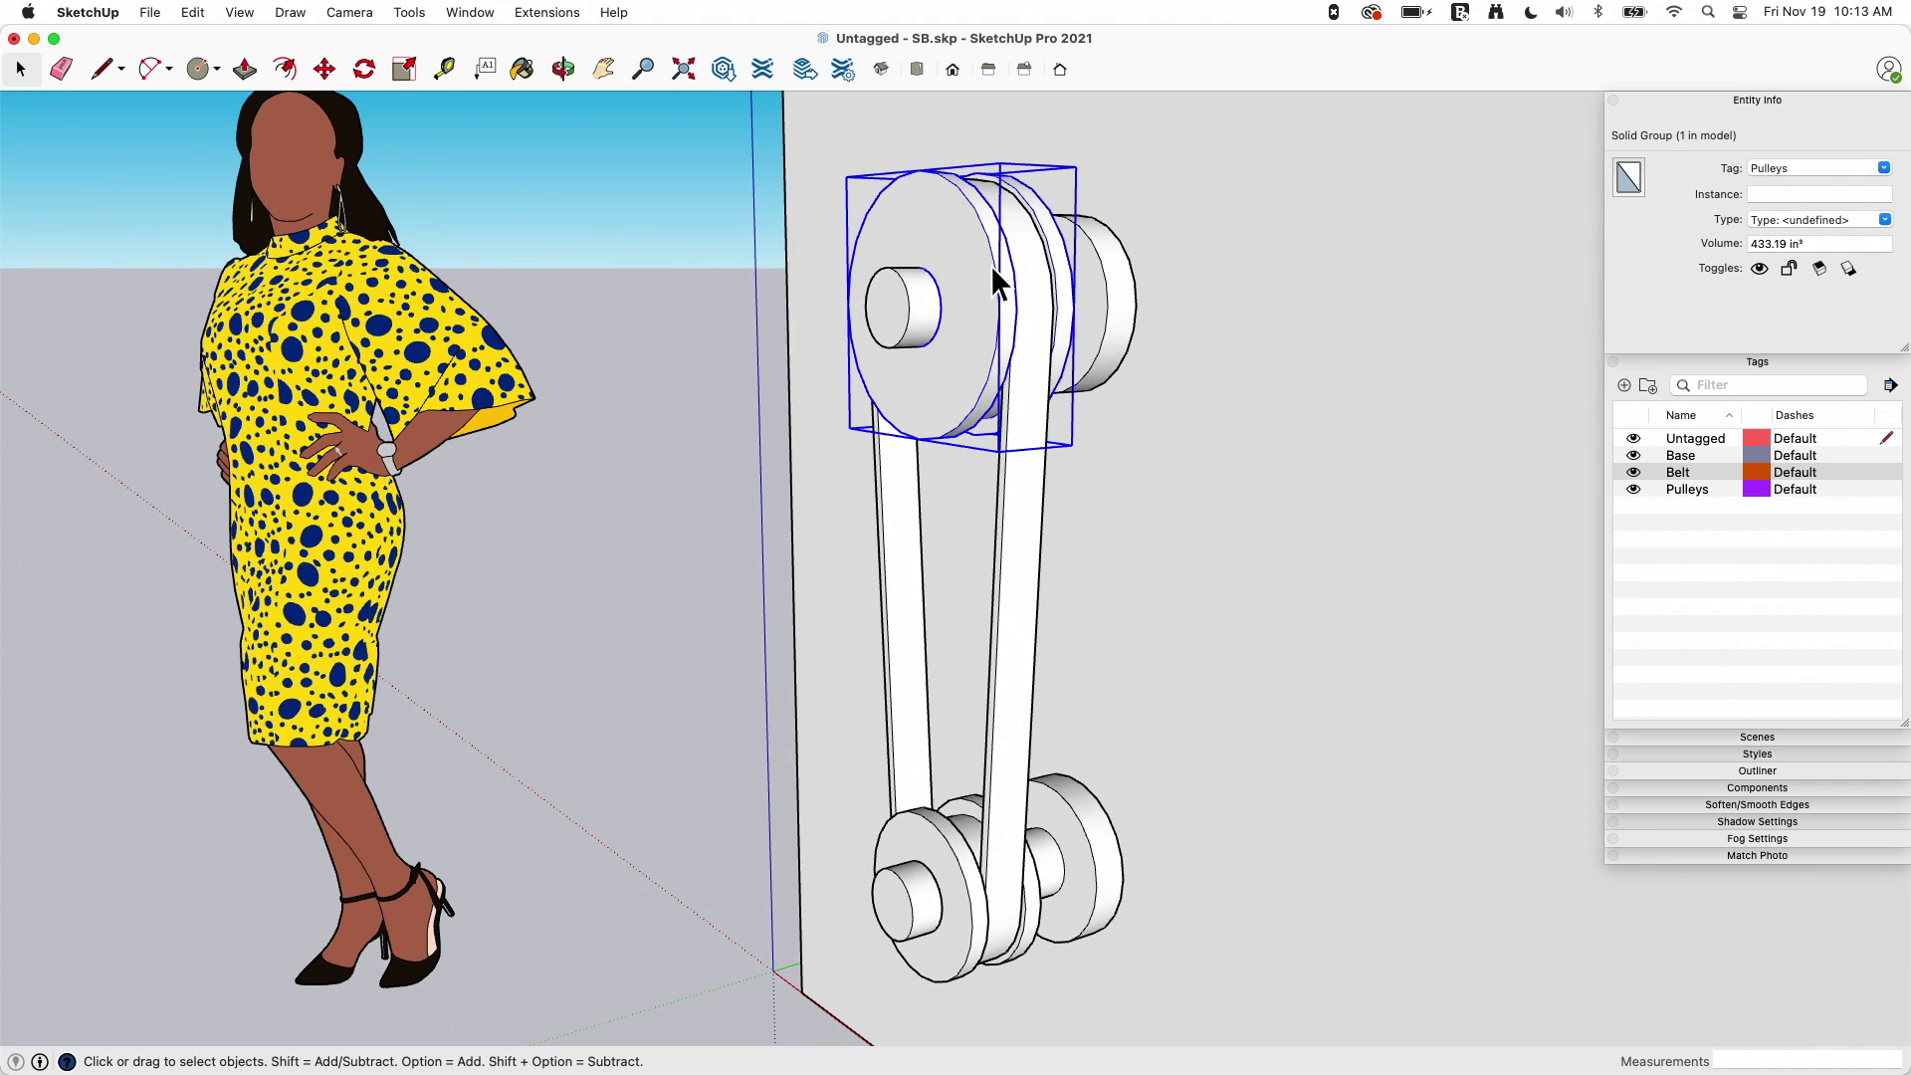
{"action": "middle_click_drag", "start_coordinate": [804, 1021], "coordinate": [924, 521]}
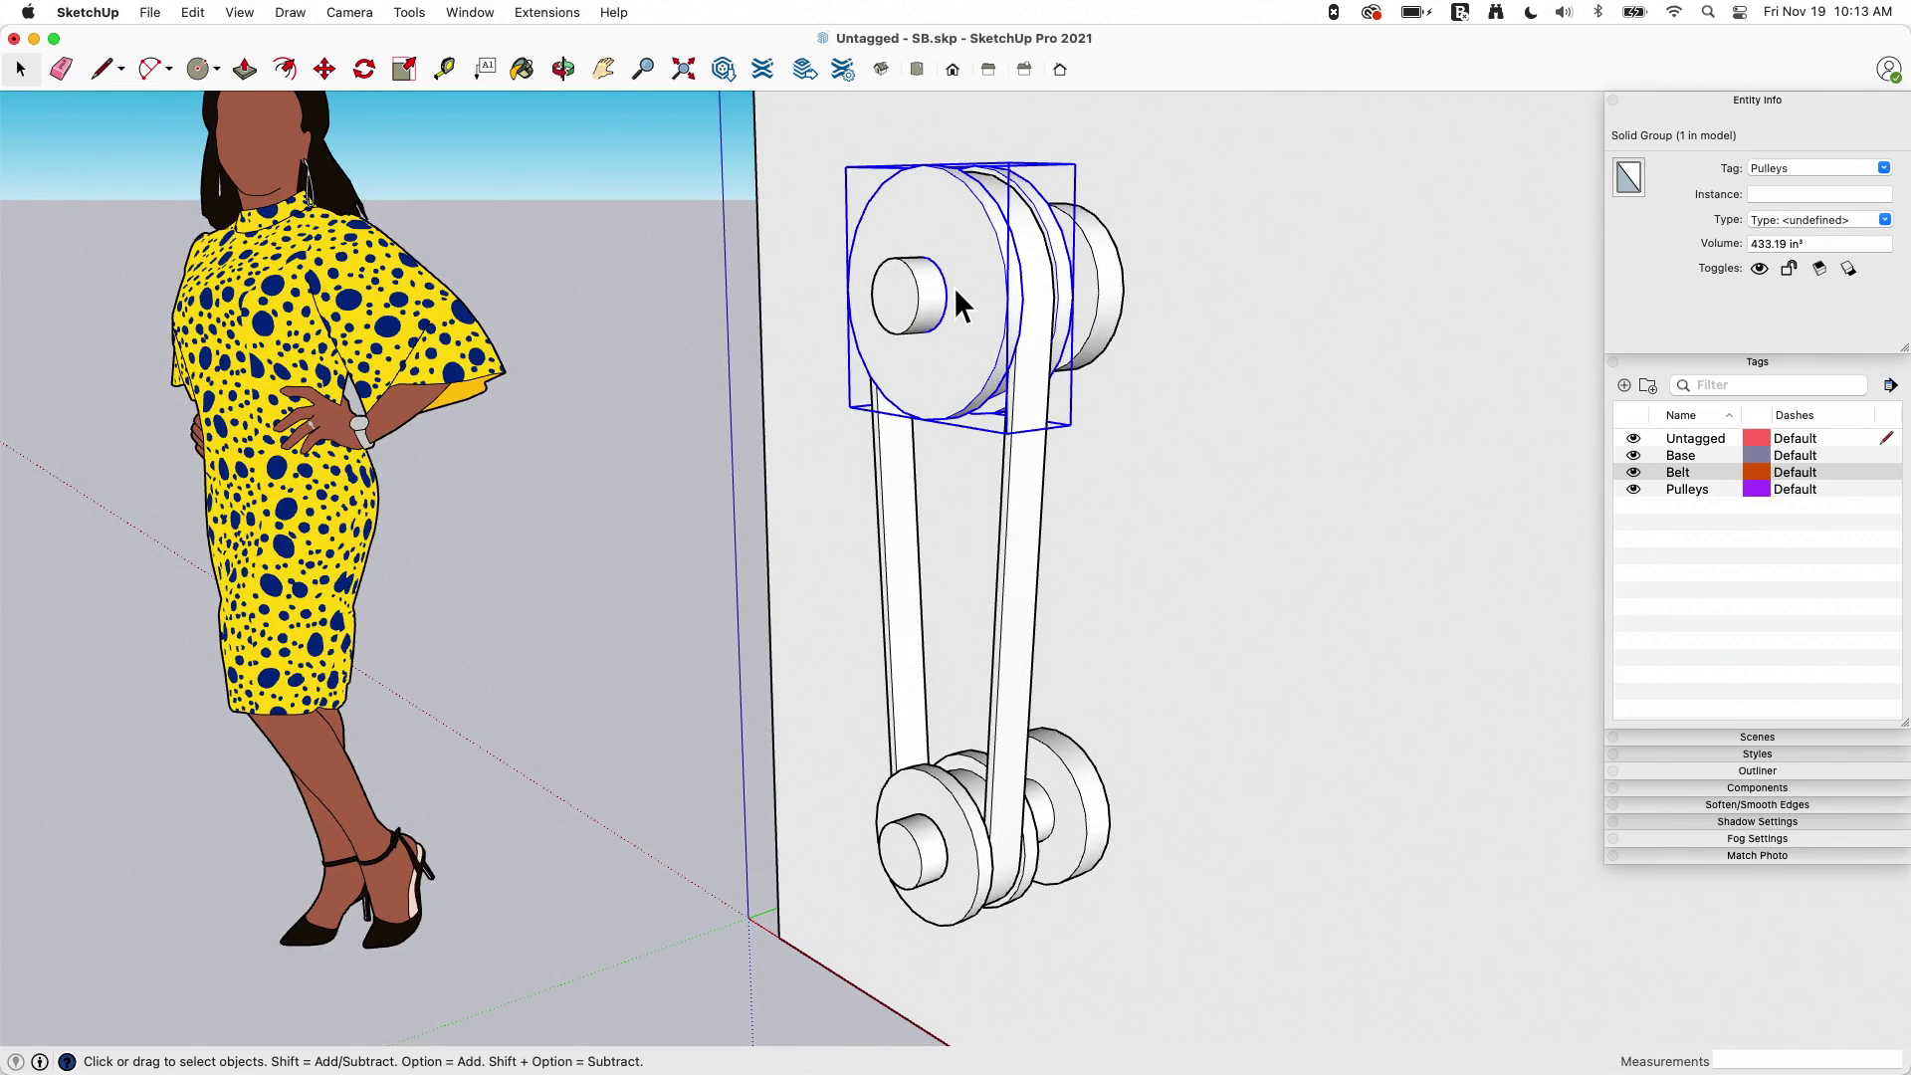
{"action": "middle_click_drag", "start_coordinate": [1174, 373], "coordinate": [985, 264]}
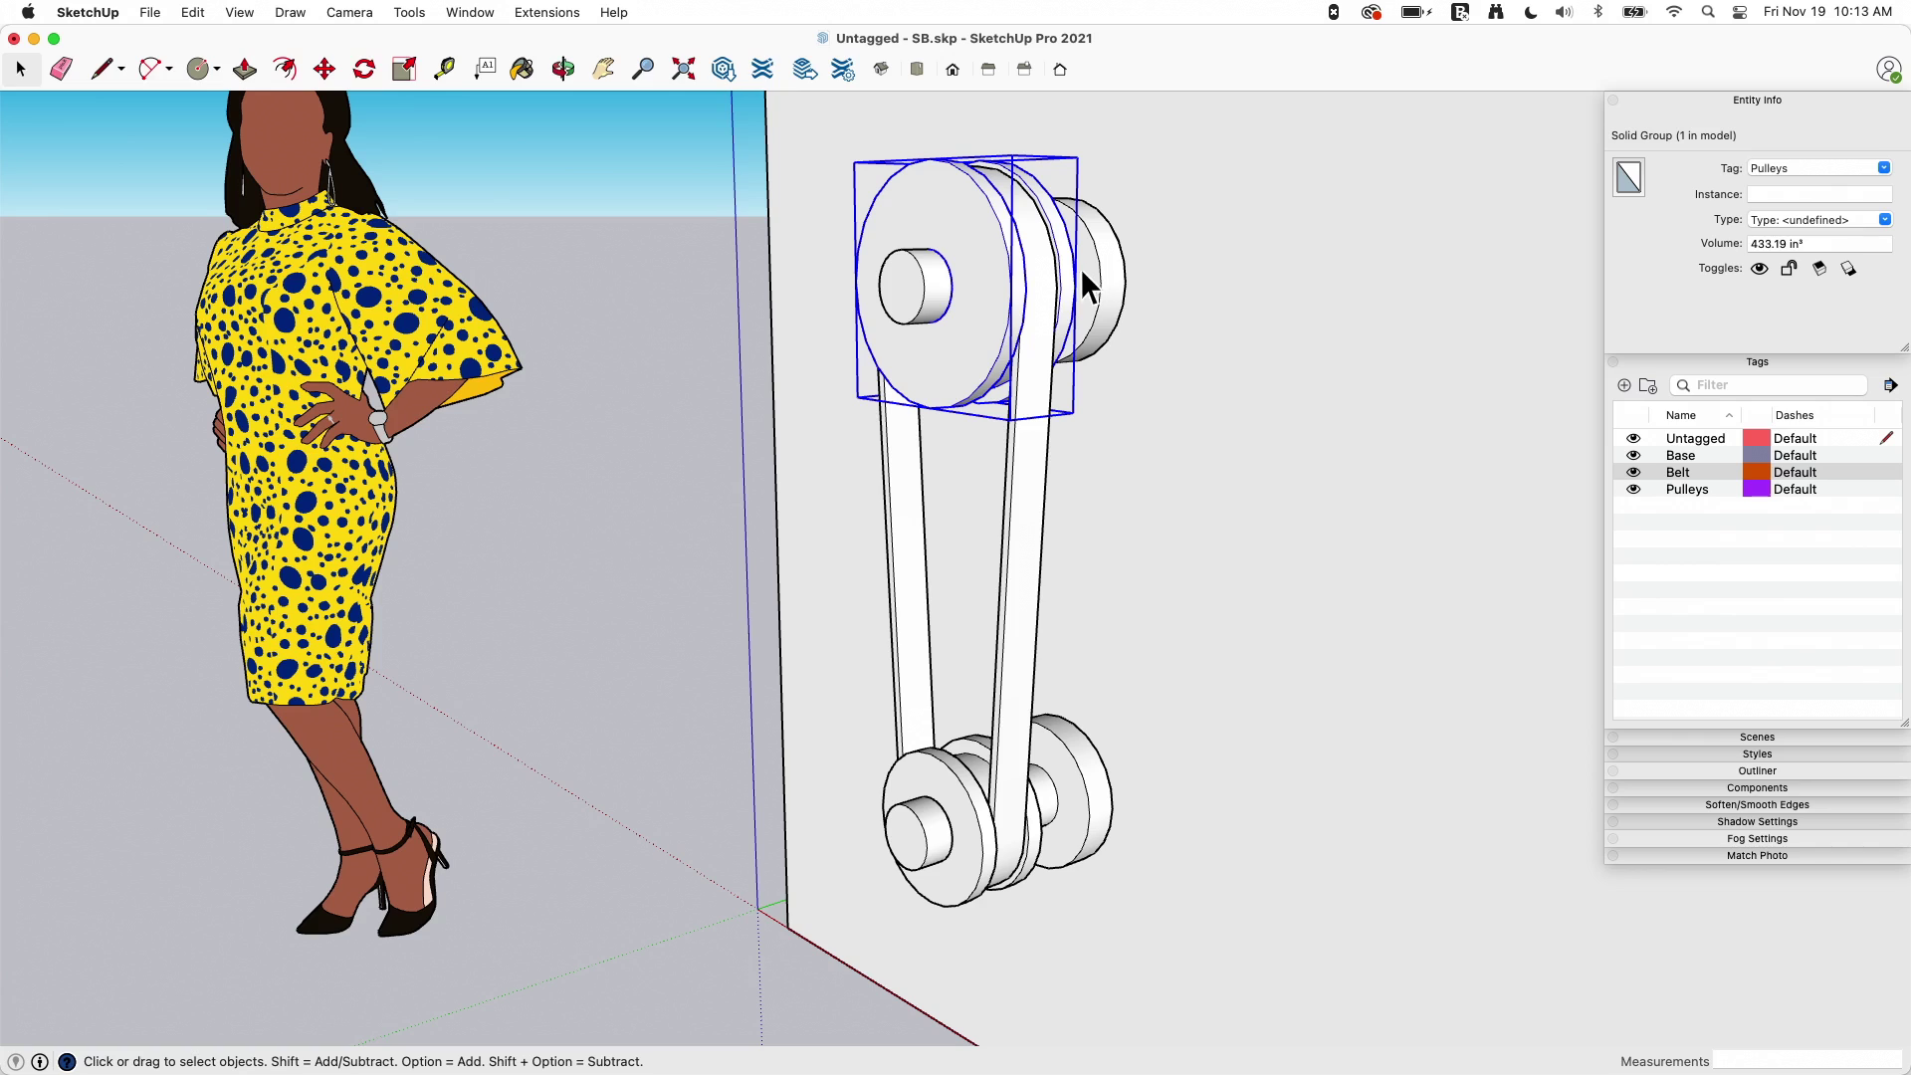
{"action": "left_click", "coordinate": [922, 280]}
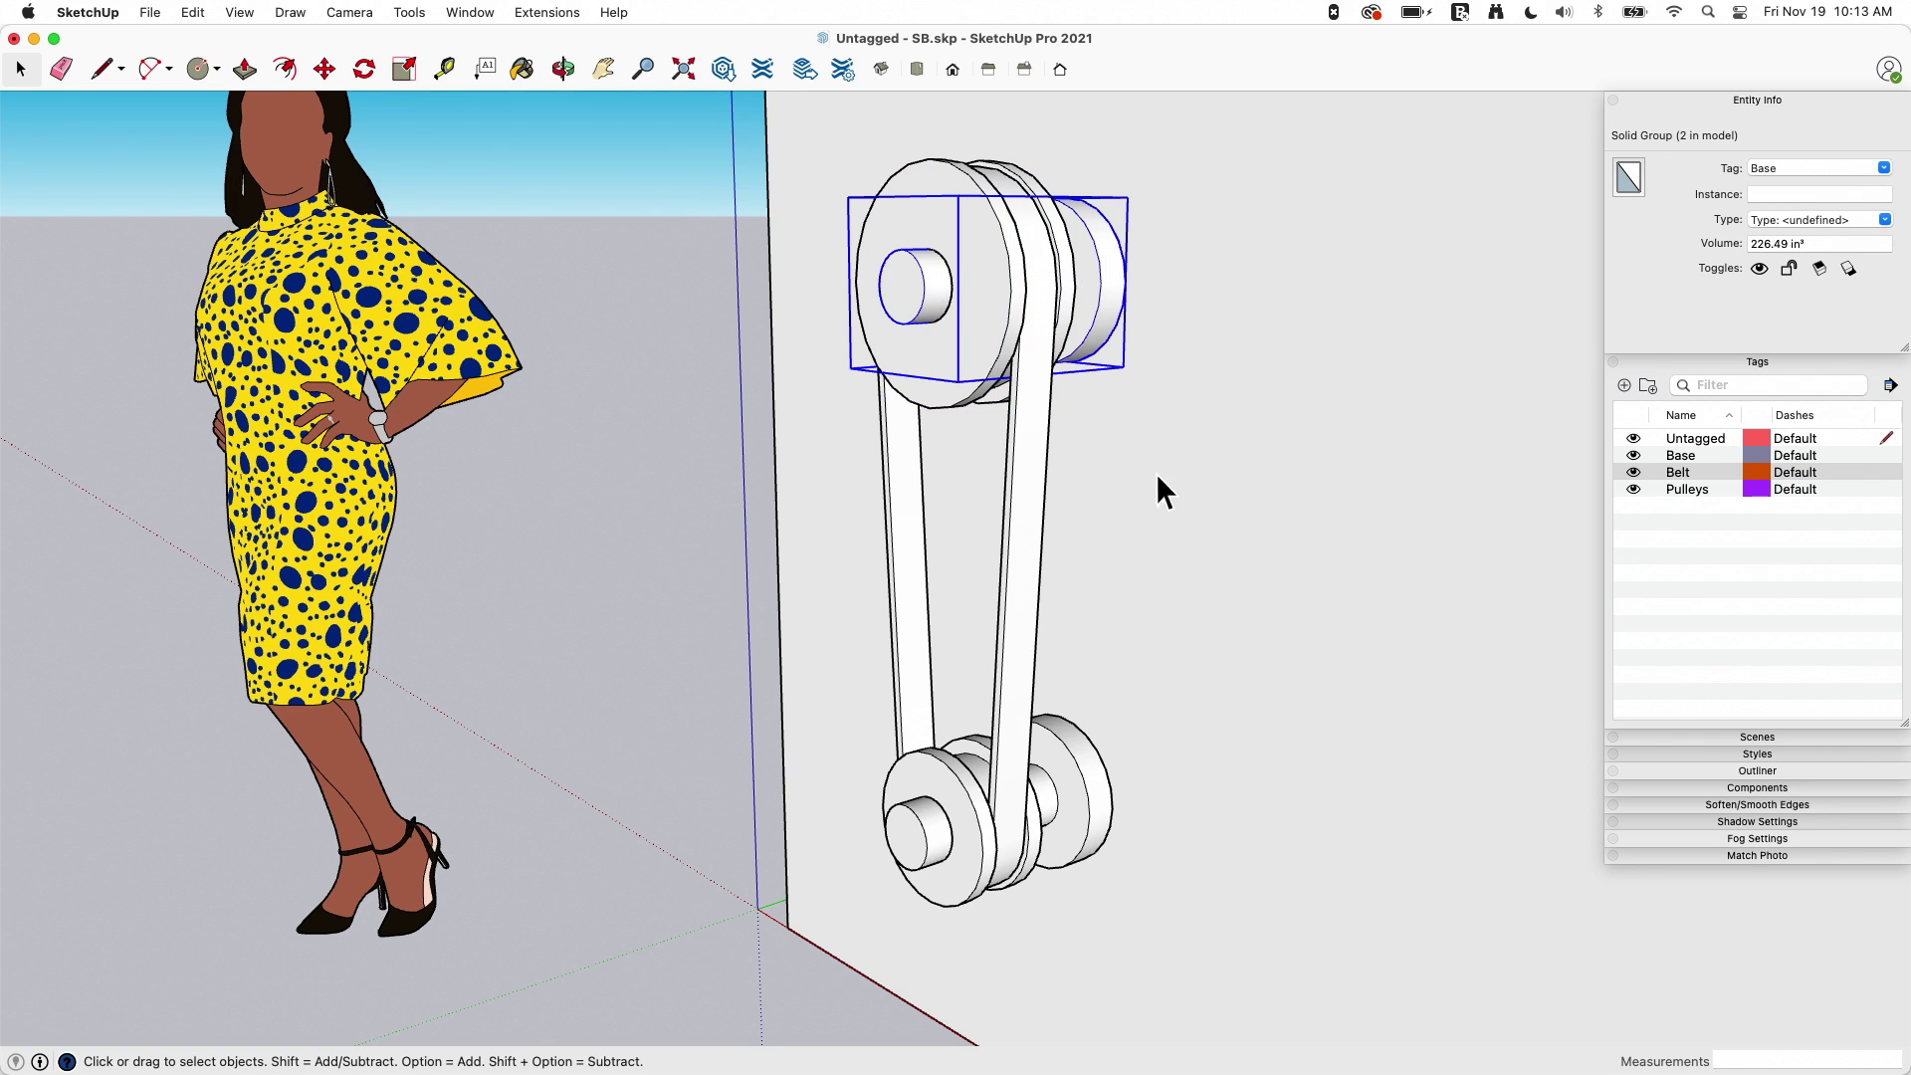
{"action": "left_click", "coordinate": [1037, 491]}
{"action": "middle_click_drag", "start_coordinate": [1178, 382], "coordinate": [1469, 448]}
{"action": "left_click", "coordinate": [938, 797]}
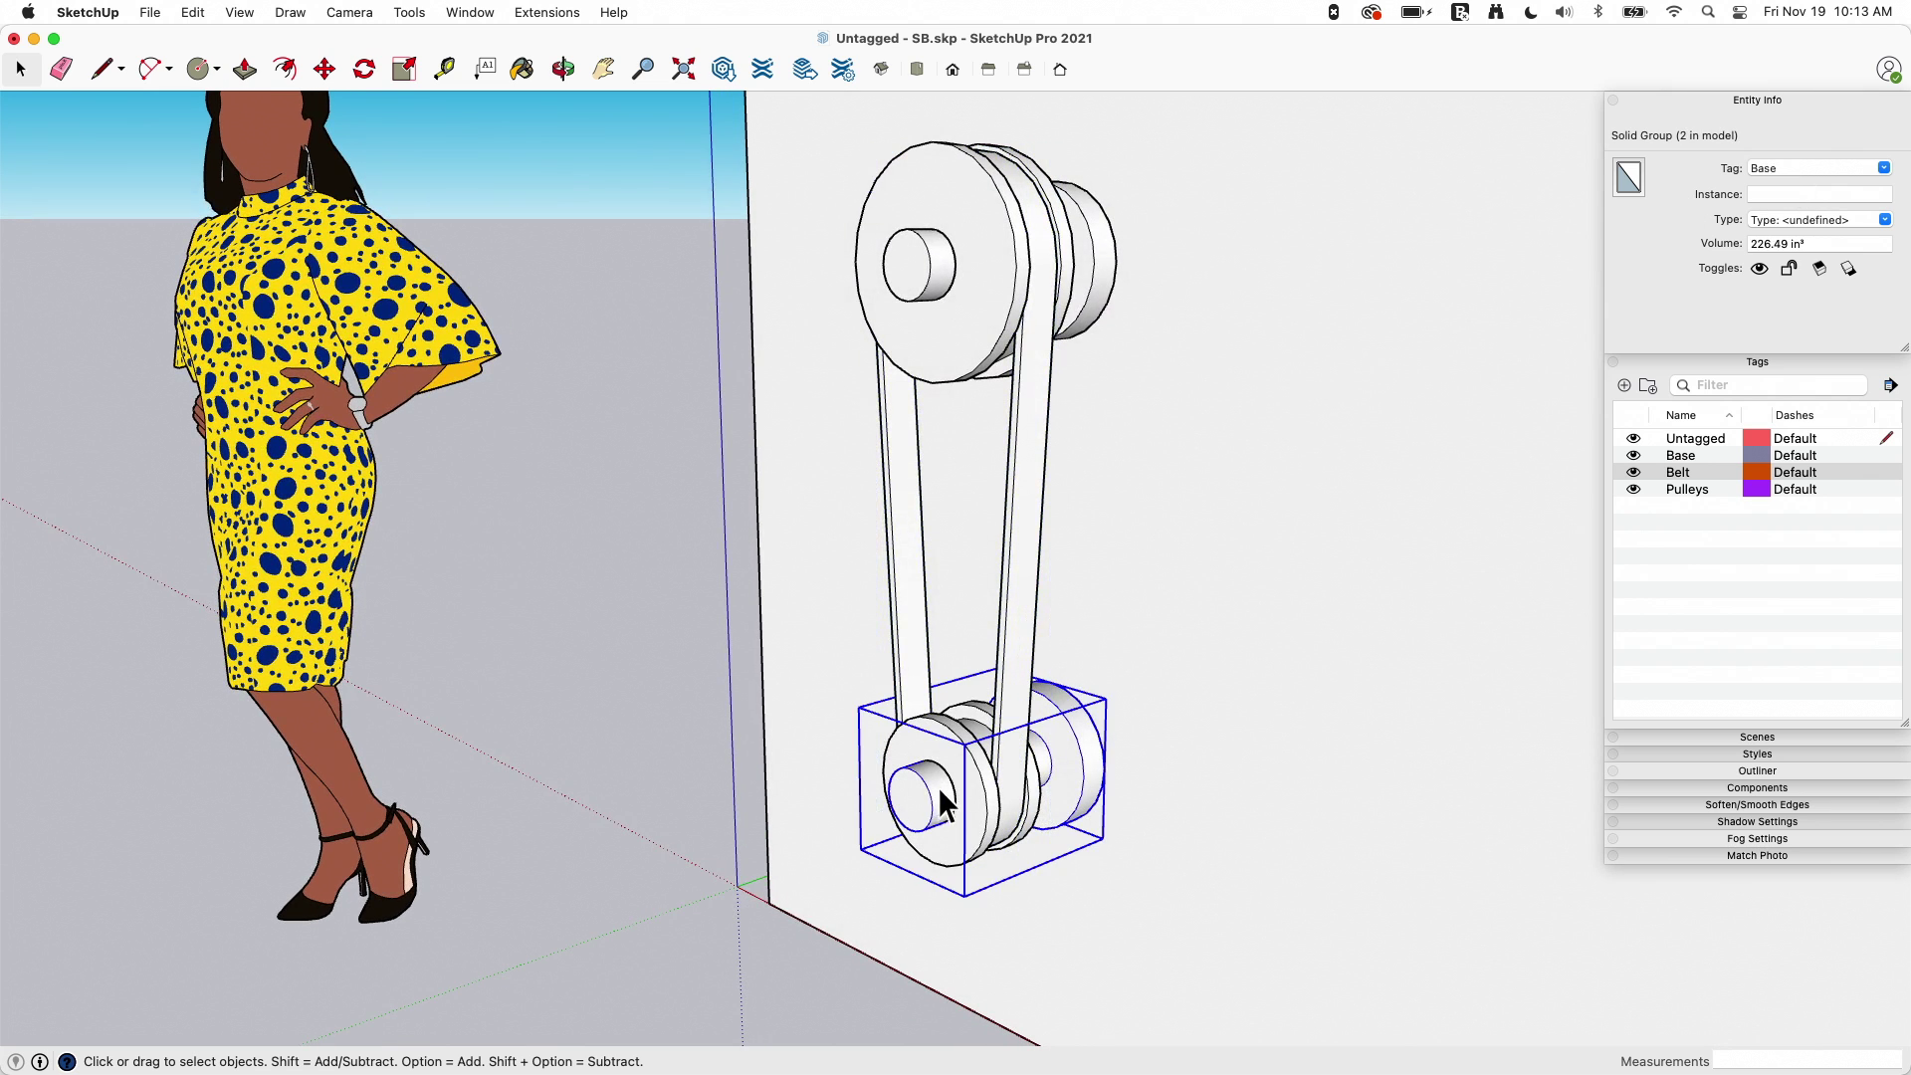
{"action": "left_click", "coordinate": [981, 795]}
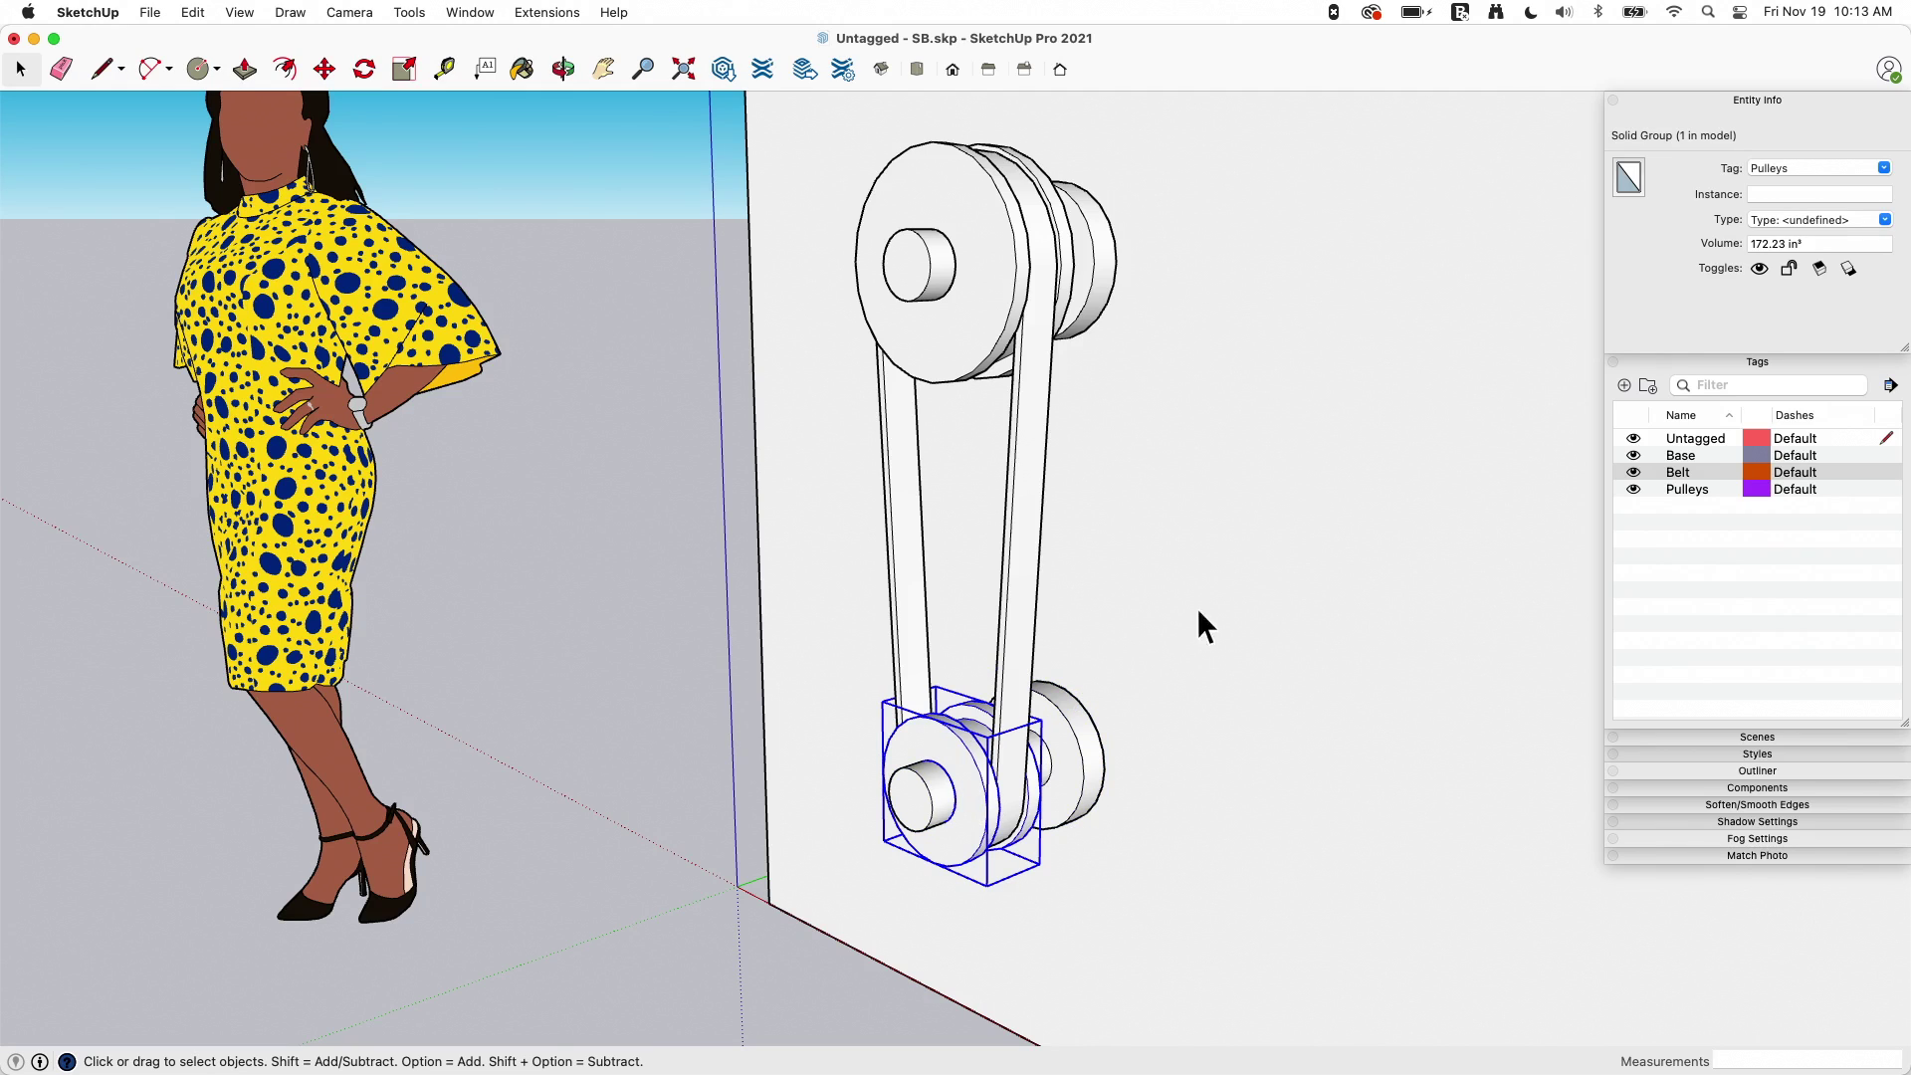
Step: Open the belt group for editing in the assembly nearest the standing figure
{"action": "scroll", "coordinate": [942, 403], "scroll_direction": "down", "scroll_amount": 3}
{"action": "middle_click_drag", "start_coordinate": [773, 515], "coordinate": [734, 474]}
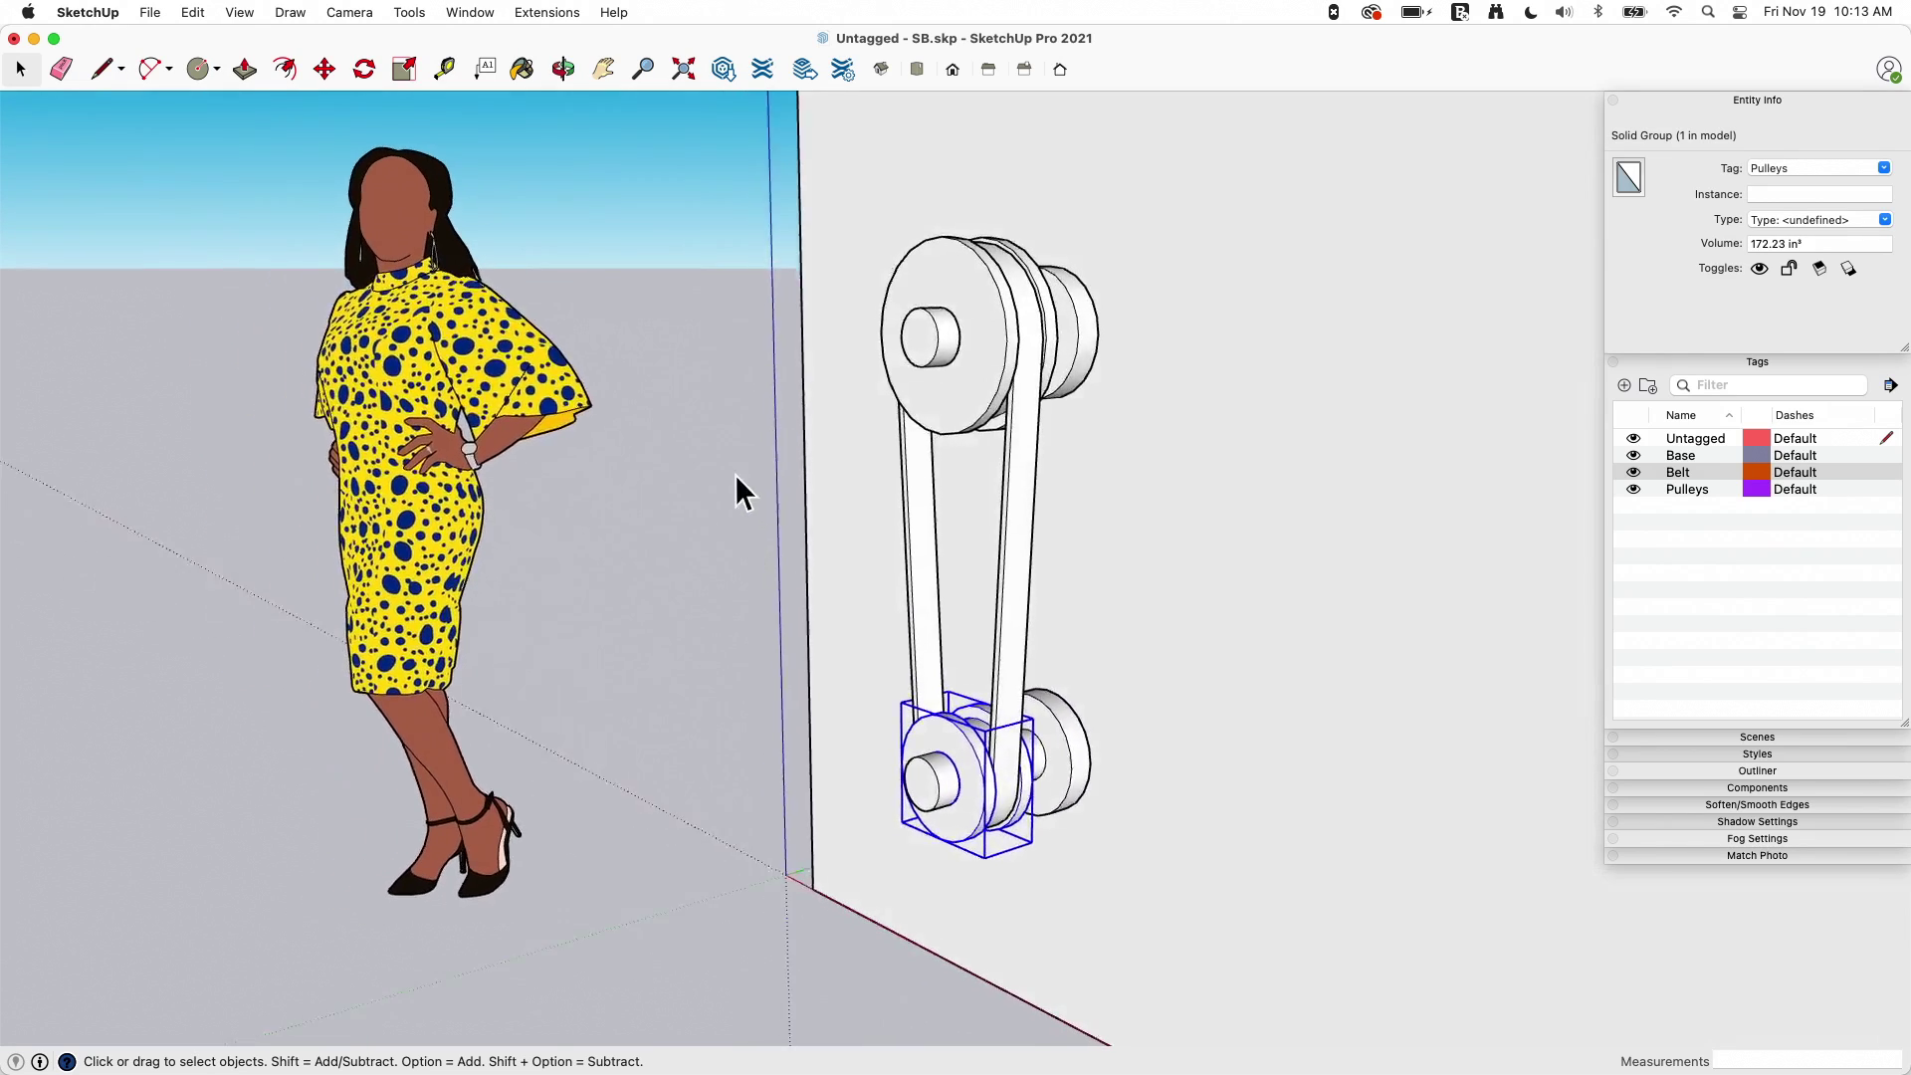
{"action": "double_click", "coordinate": [1023, 541]}
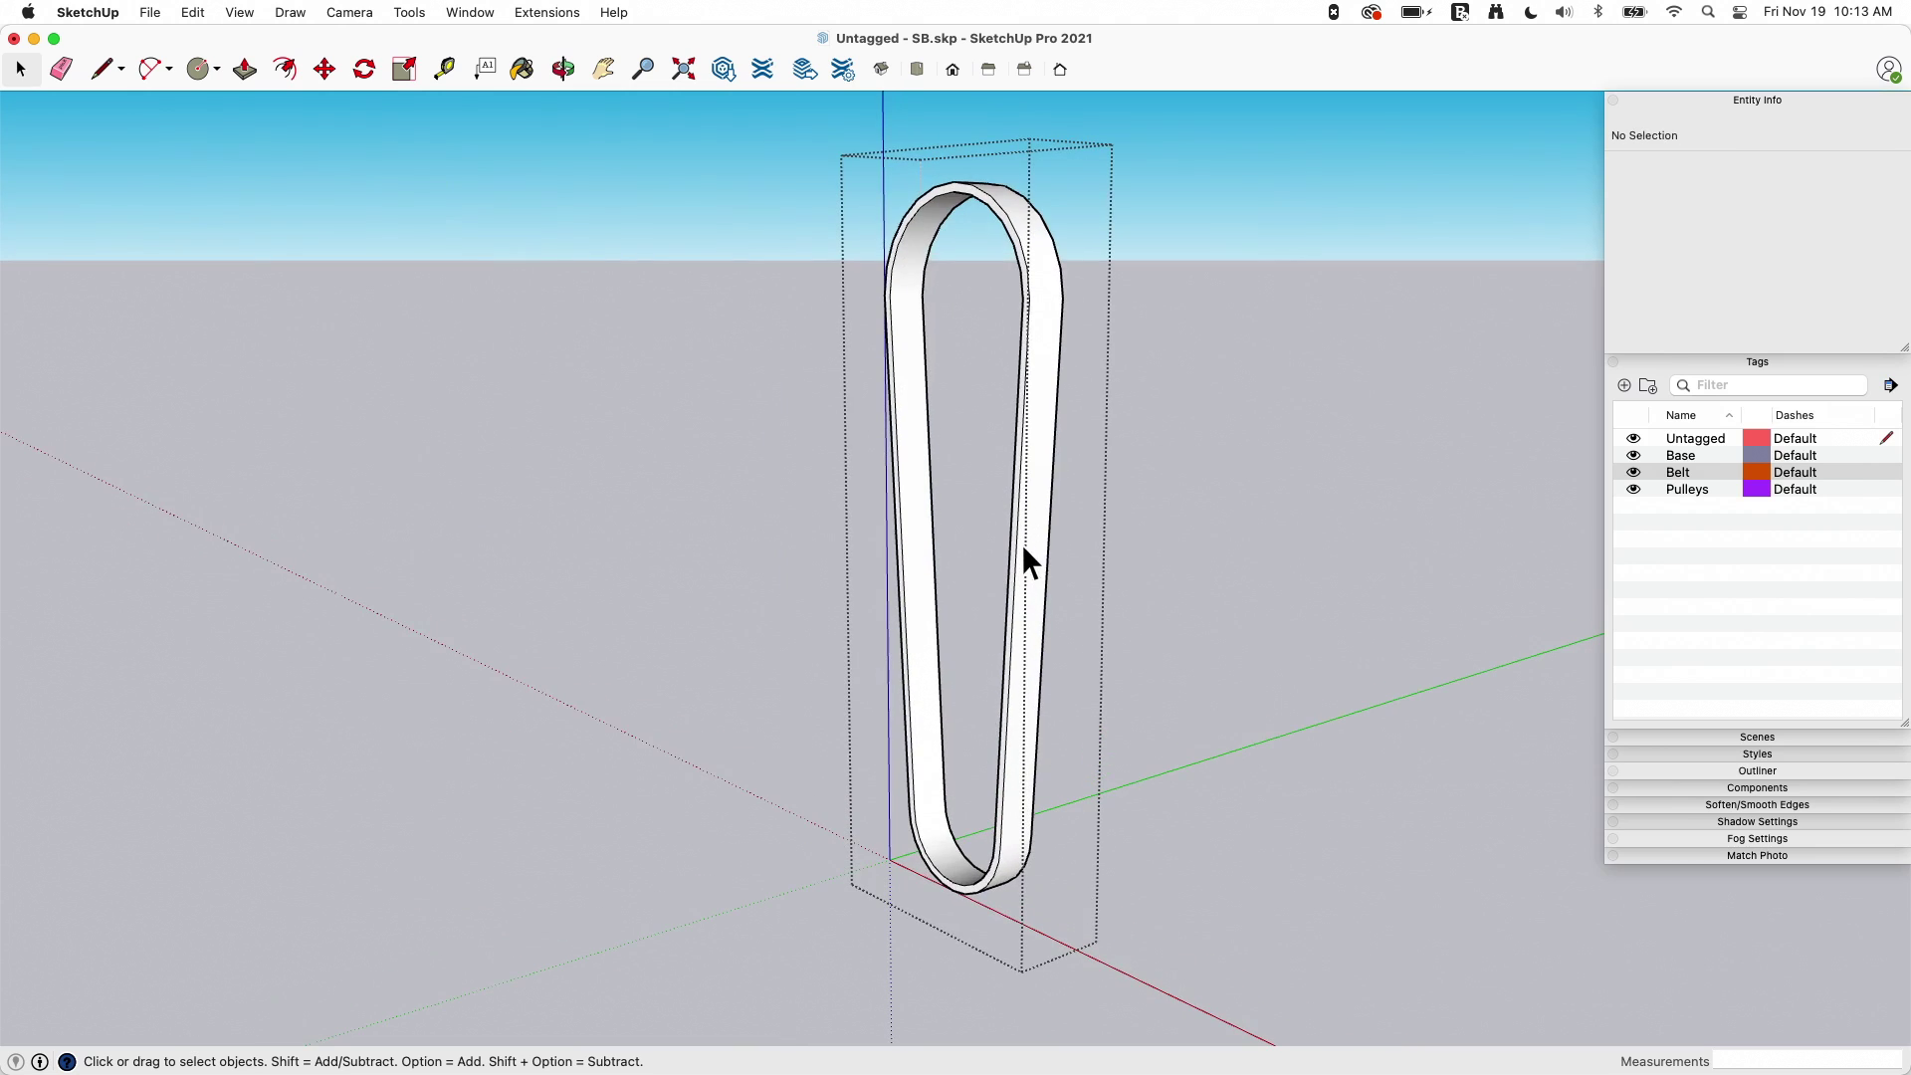
Step: Check the tags of the belt's outer surface and of all its geometry, and close the belt group
{"action": "left_click", "coordinate": [1026, 555]}
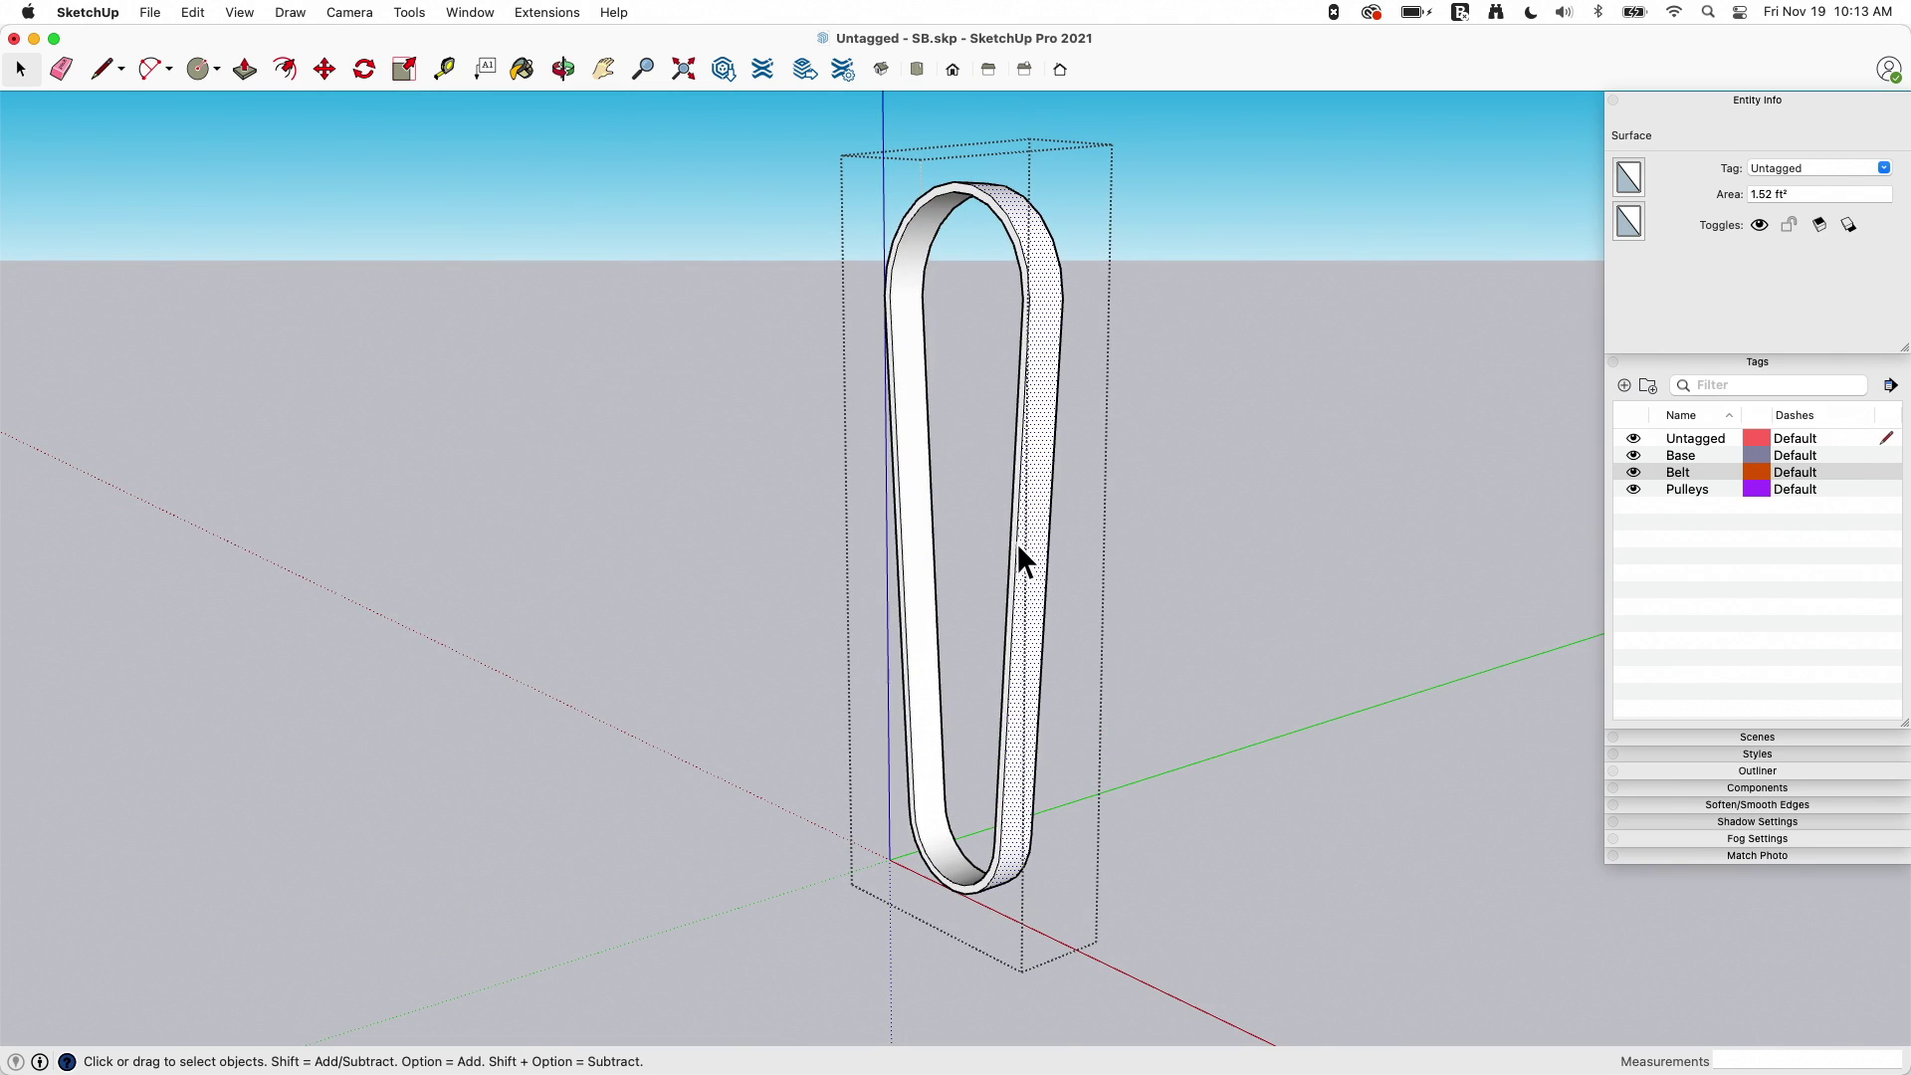
{"action": "left_click", "coordinate": [1017, 541]}
{"action": "left_click_drag", "start_coordinate": [1024, 278], "coordinate": [736, 696]}
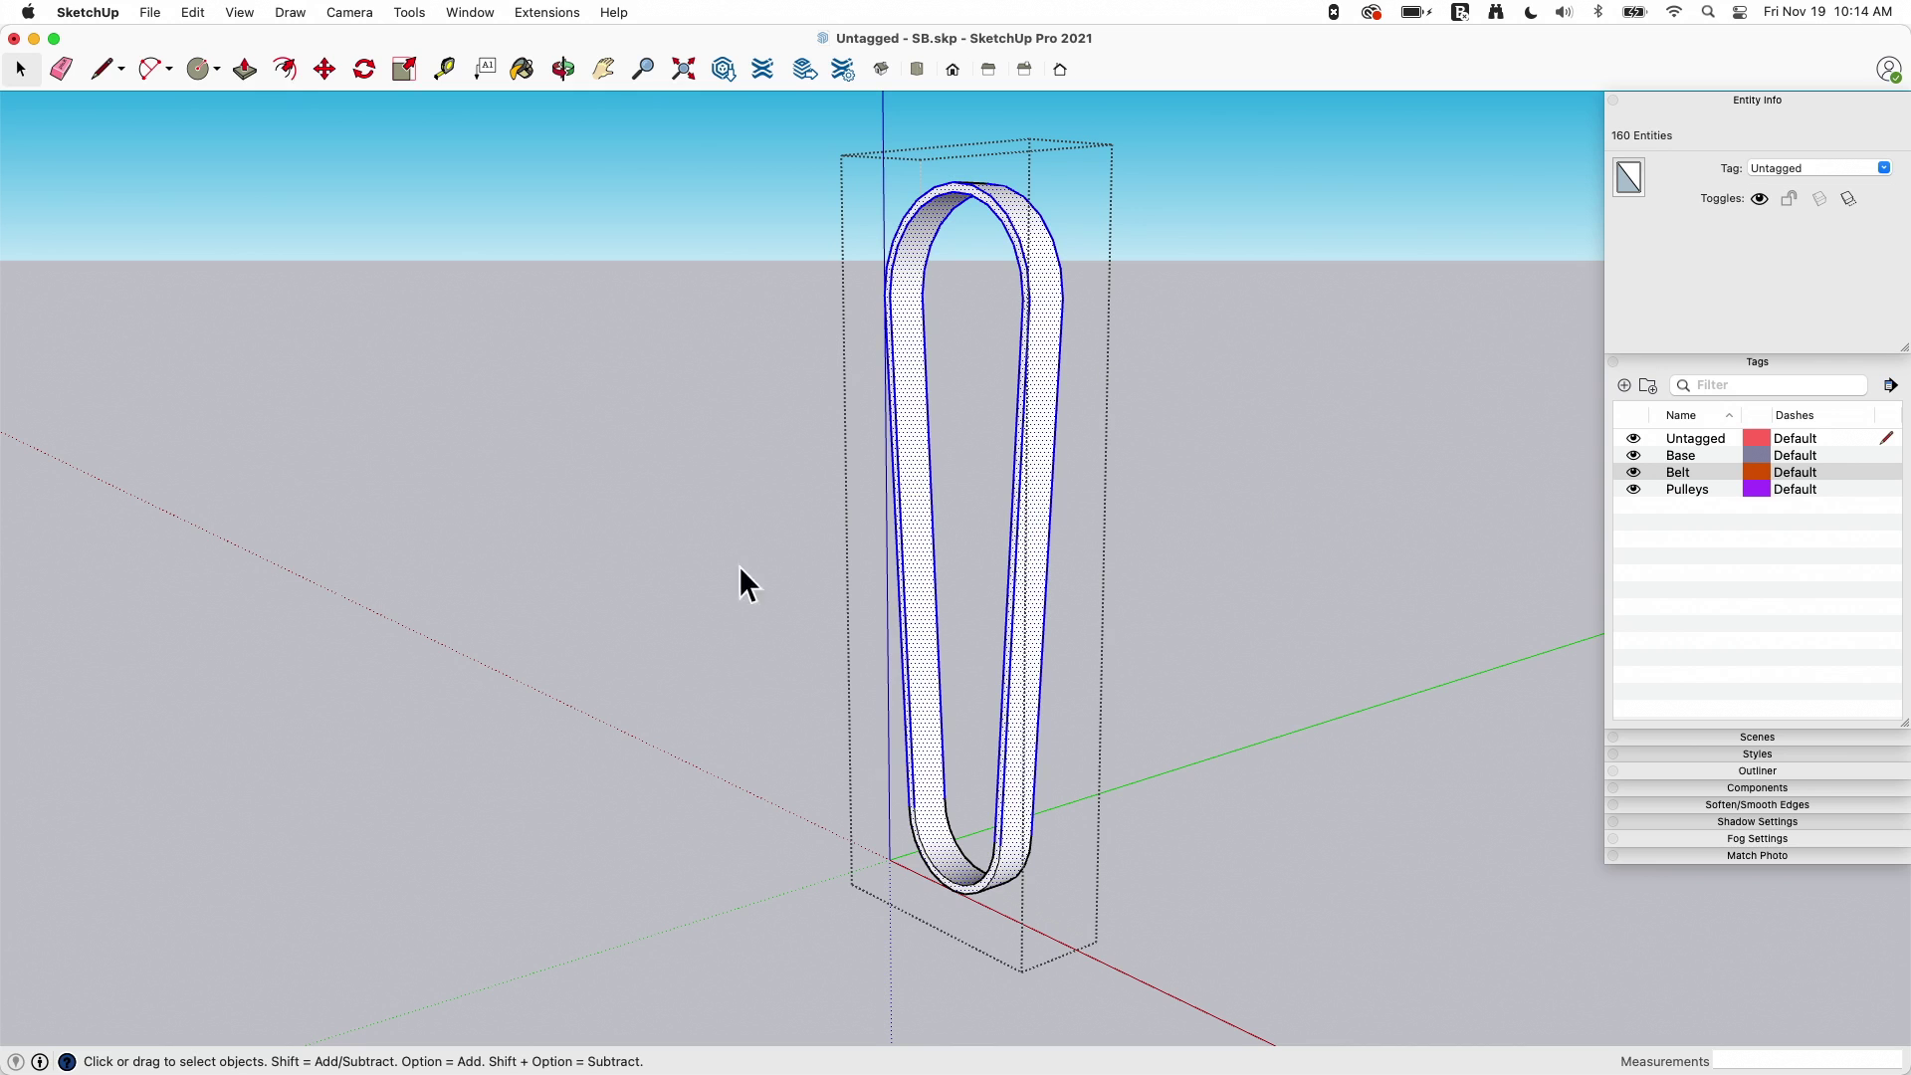
{"action": "left_click", "coordinate": [1144, 391]}
{"action": "scroll", "coordinate": [1145, 391], "scroll_direction": "down", "scroll_amount": 2}
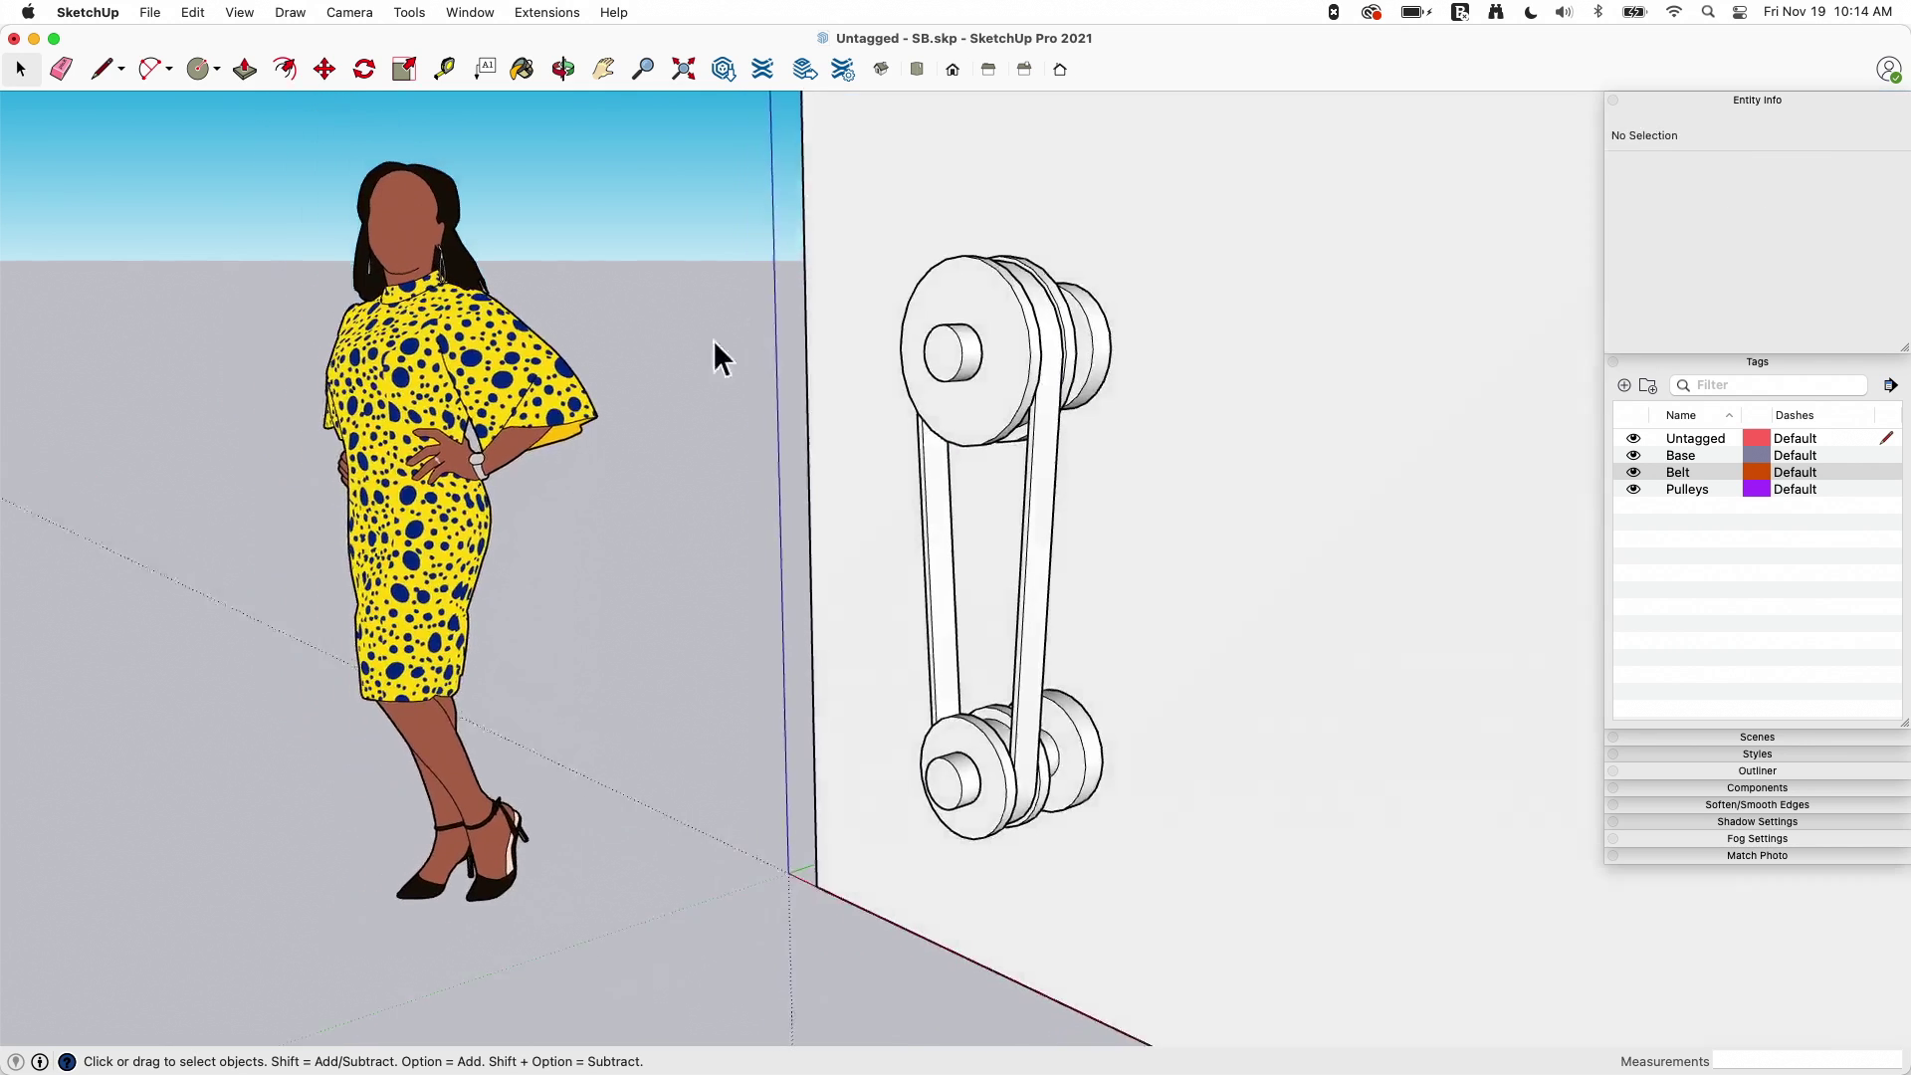
Step: Check the tag of the whole belt group in the assembly nearest the standing figure
{"action": "middle_click_drag", "start_coordinate": [712, 338], "coordinate": [1084, 674]}
{"action": "scroll", "coordinate": [1017, 752], "scroll_direction": "up", "scroll_amount": 3}
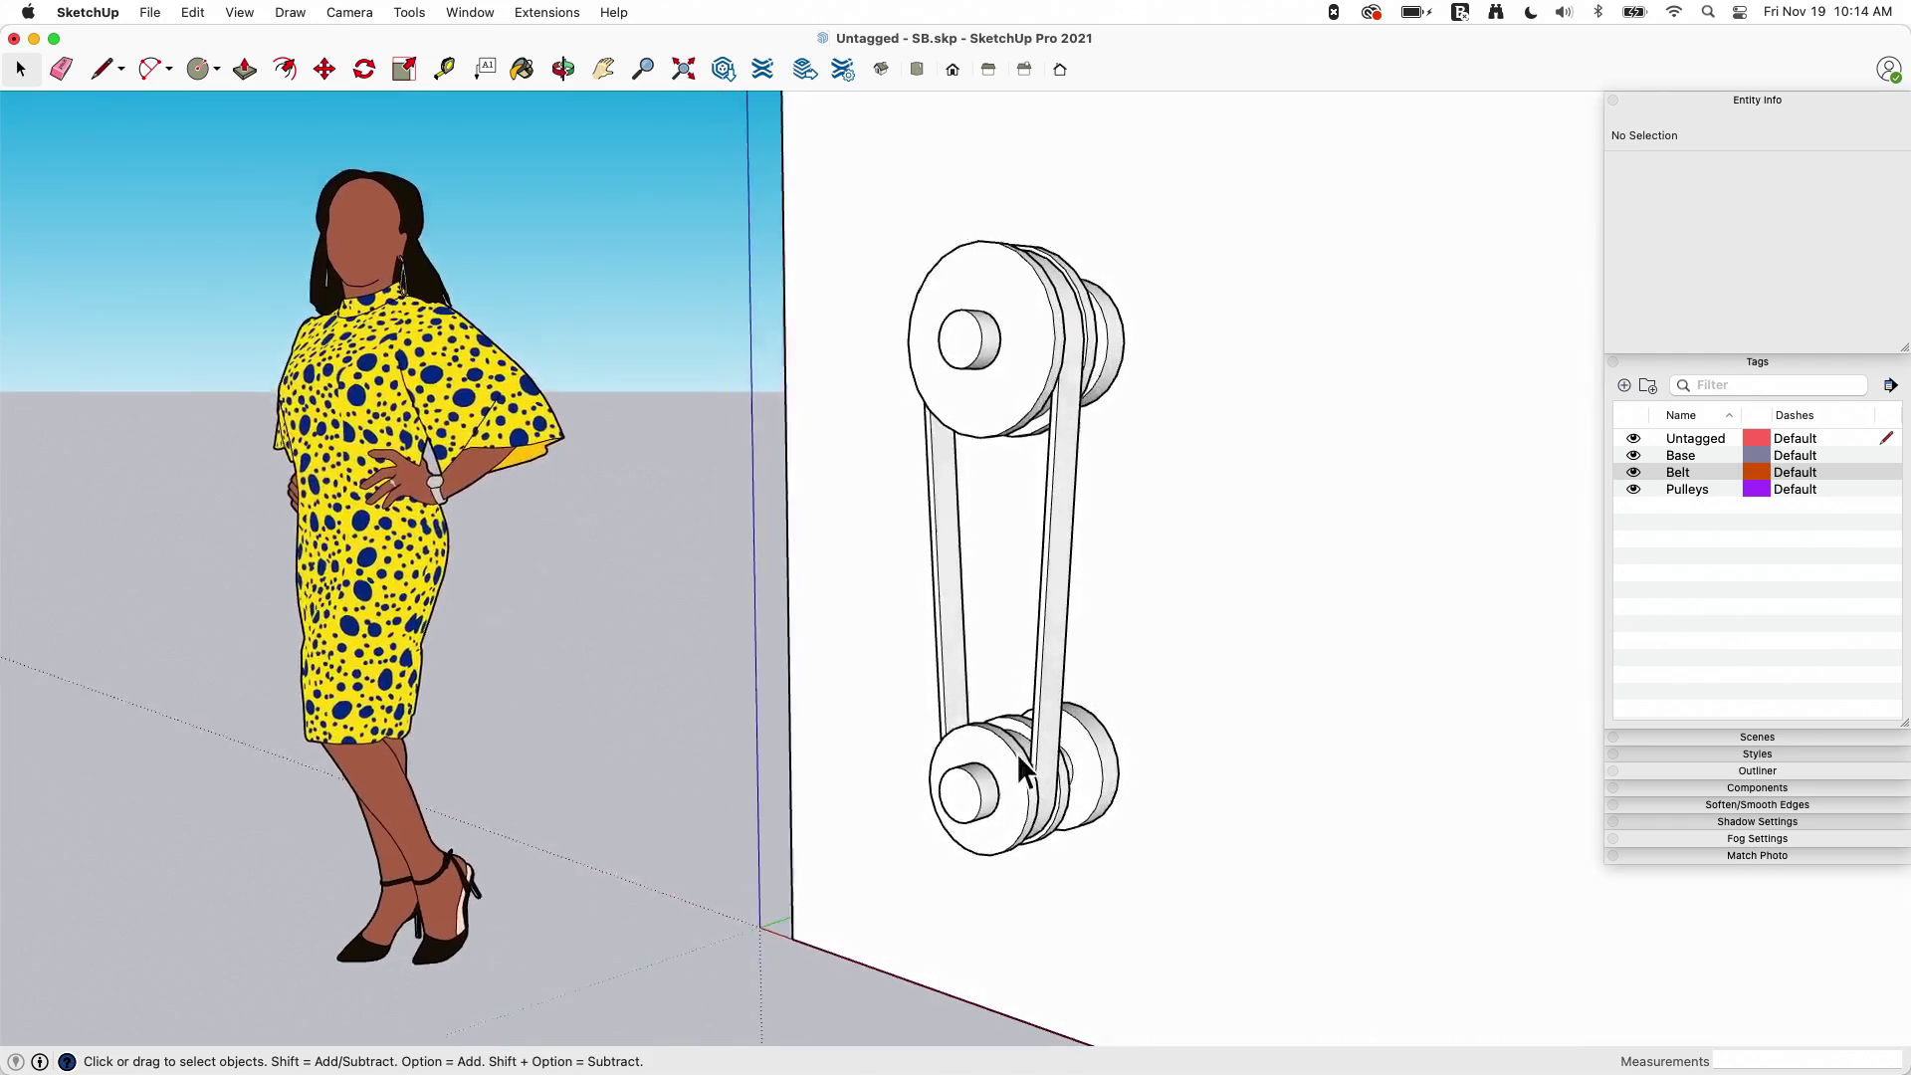
{"action": "left_click", "coordinate": [1032, 811]}
{"action": "left_click", "coordinate": [1033, 791]}
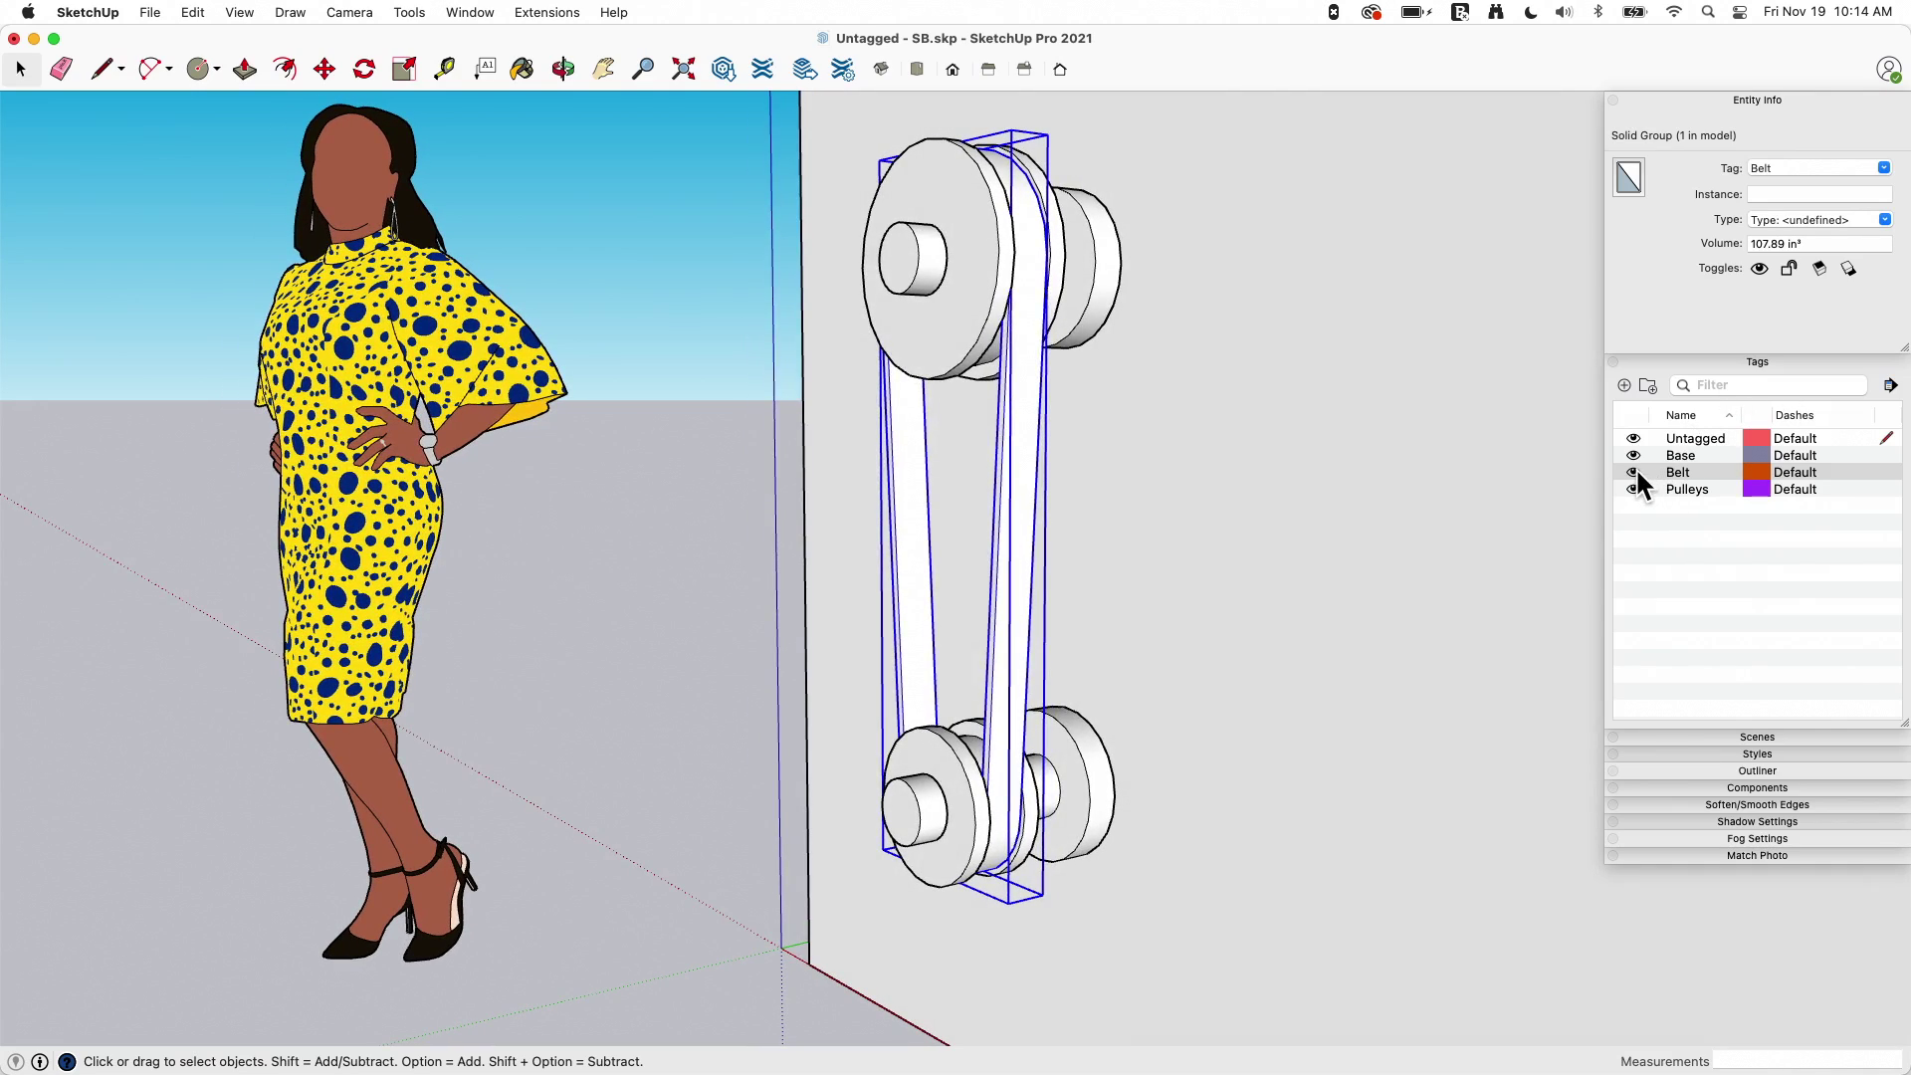
Step: Hide the Belt, Pulleys and Base tags one at a time, and make all three visible again
{"action": "left_click", "coordinate": [1633, 471]}
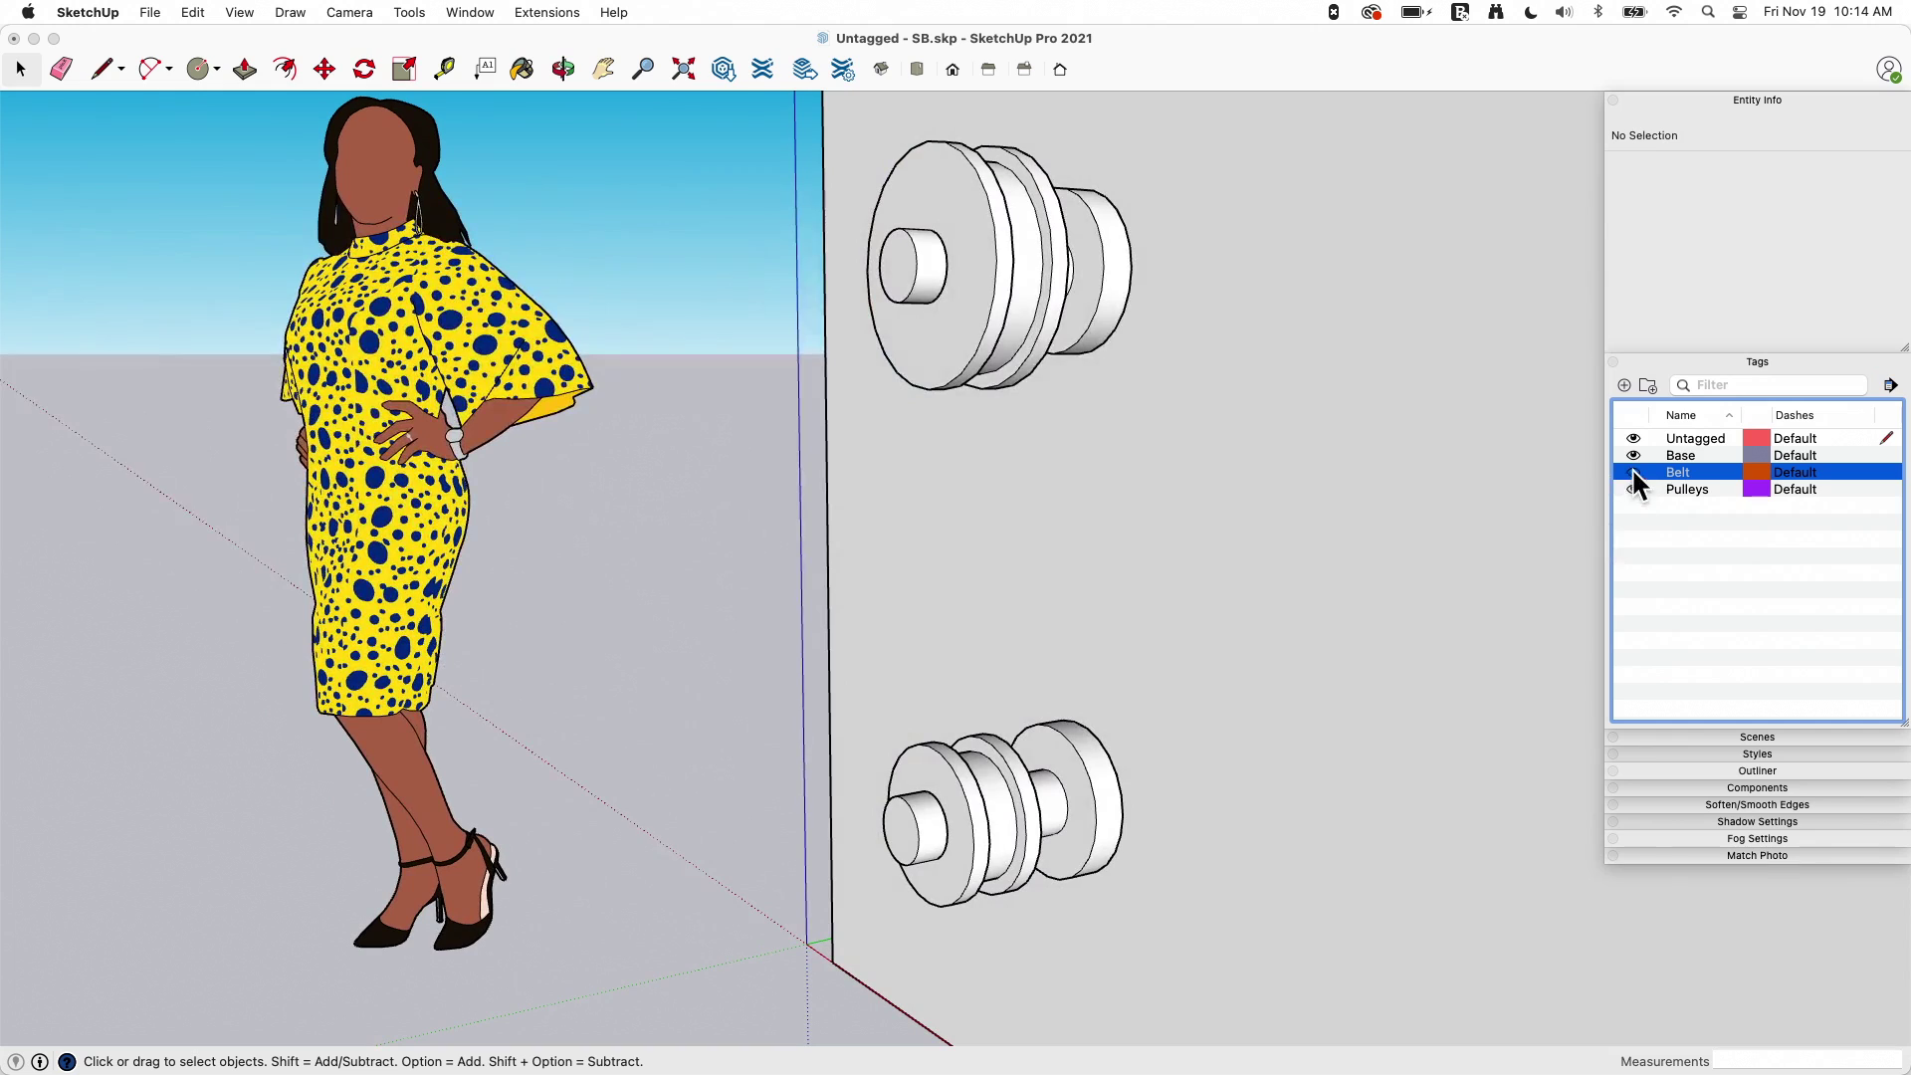
{"action": "left_click", "coordinate": [1633, 489]}
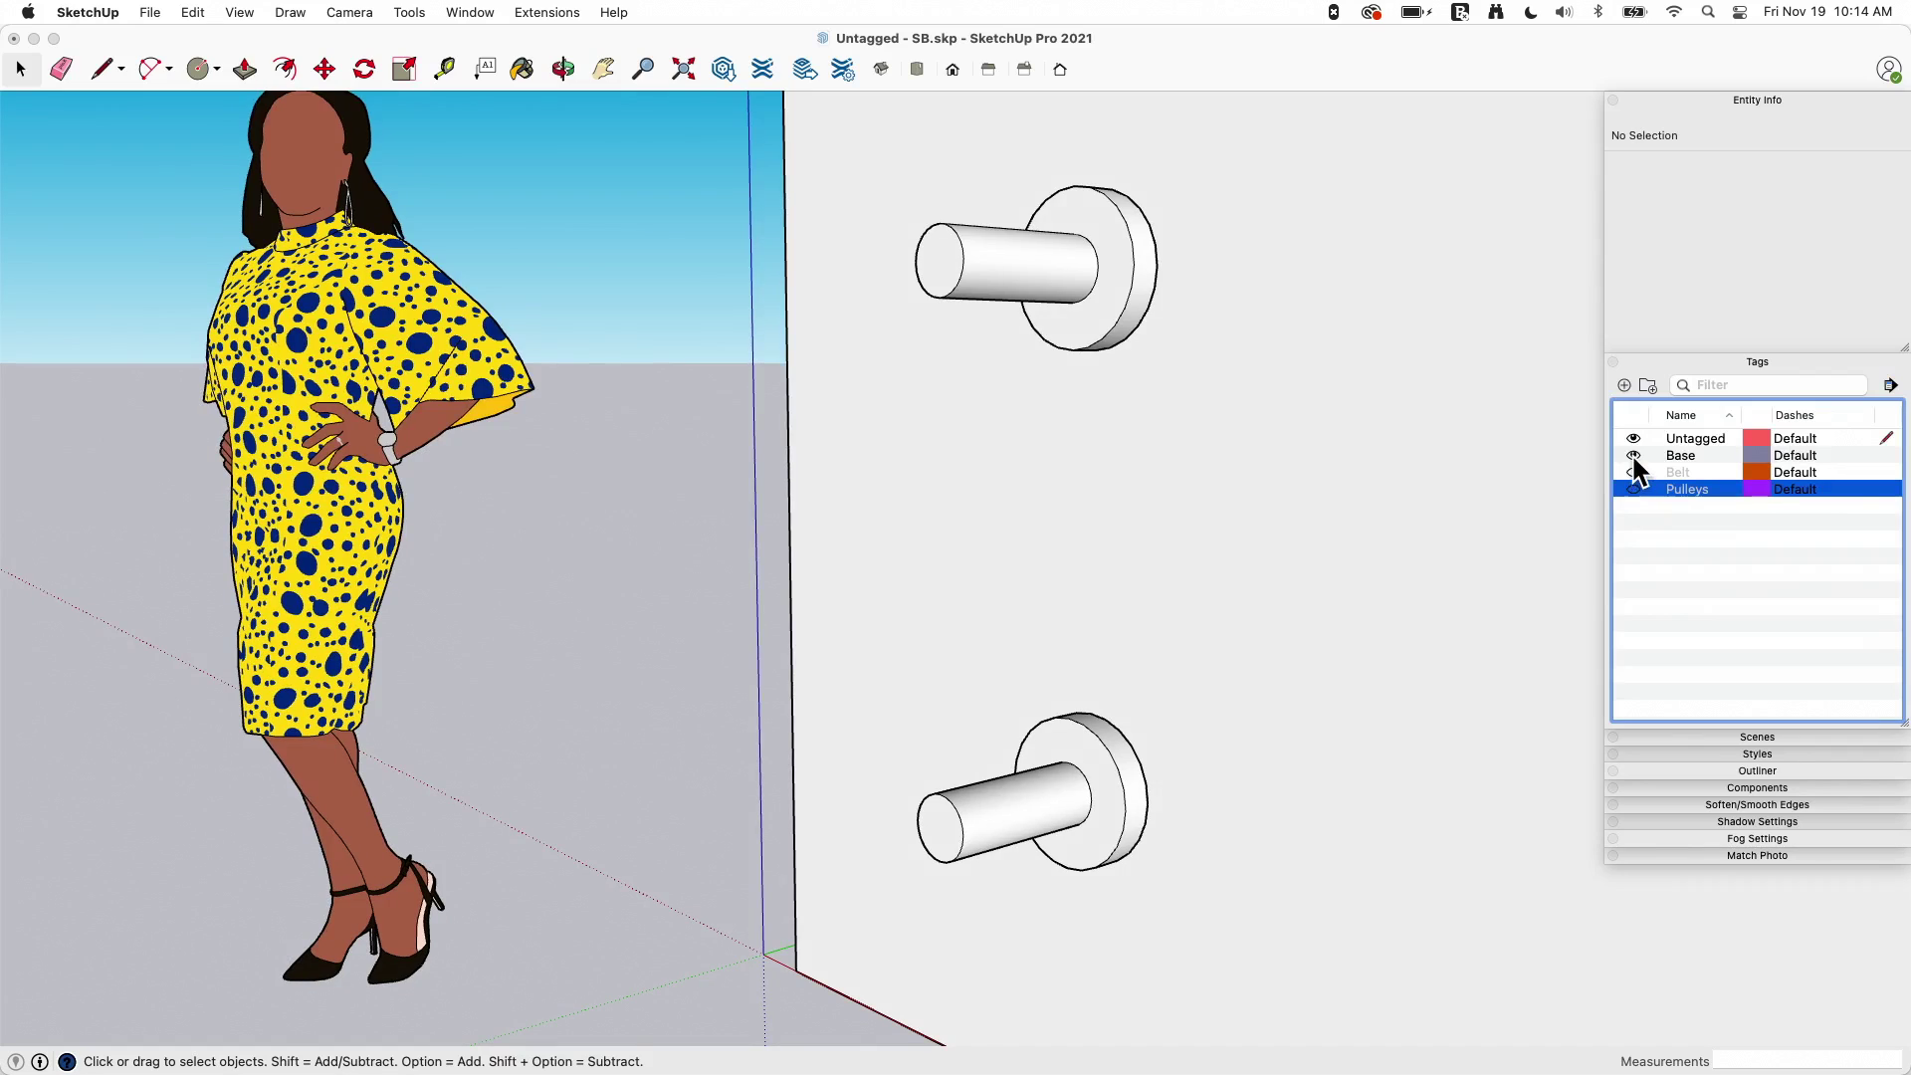
{"action": "left_click", "coordinate": [1633, 456]}
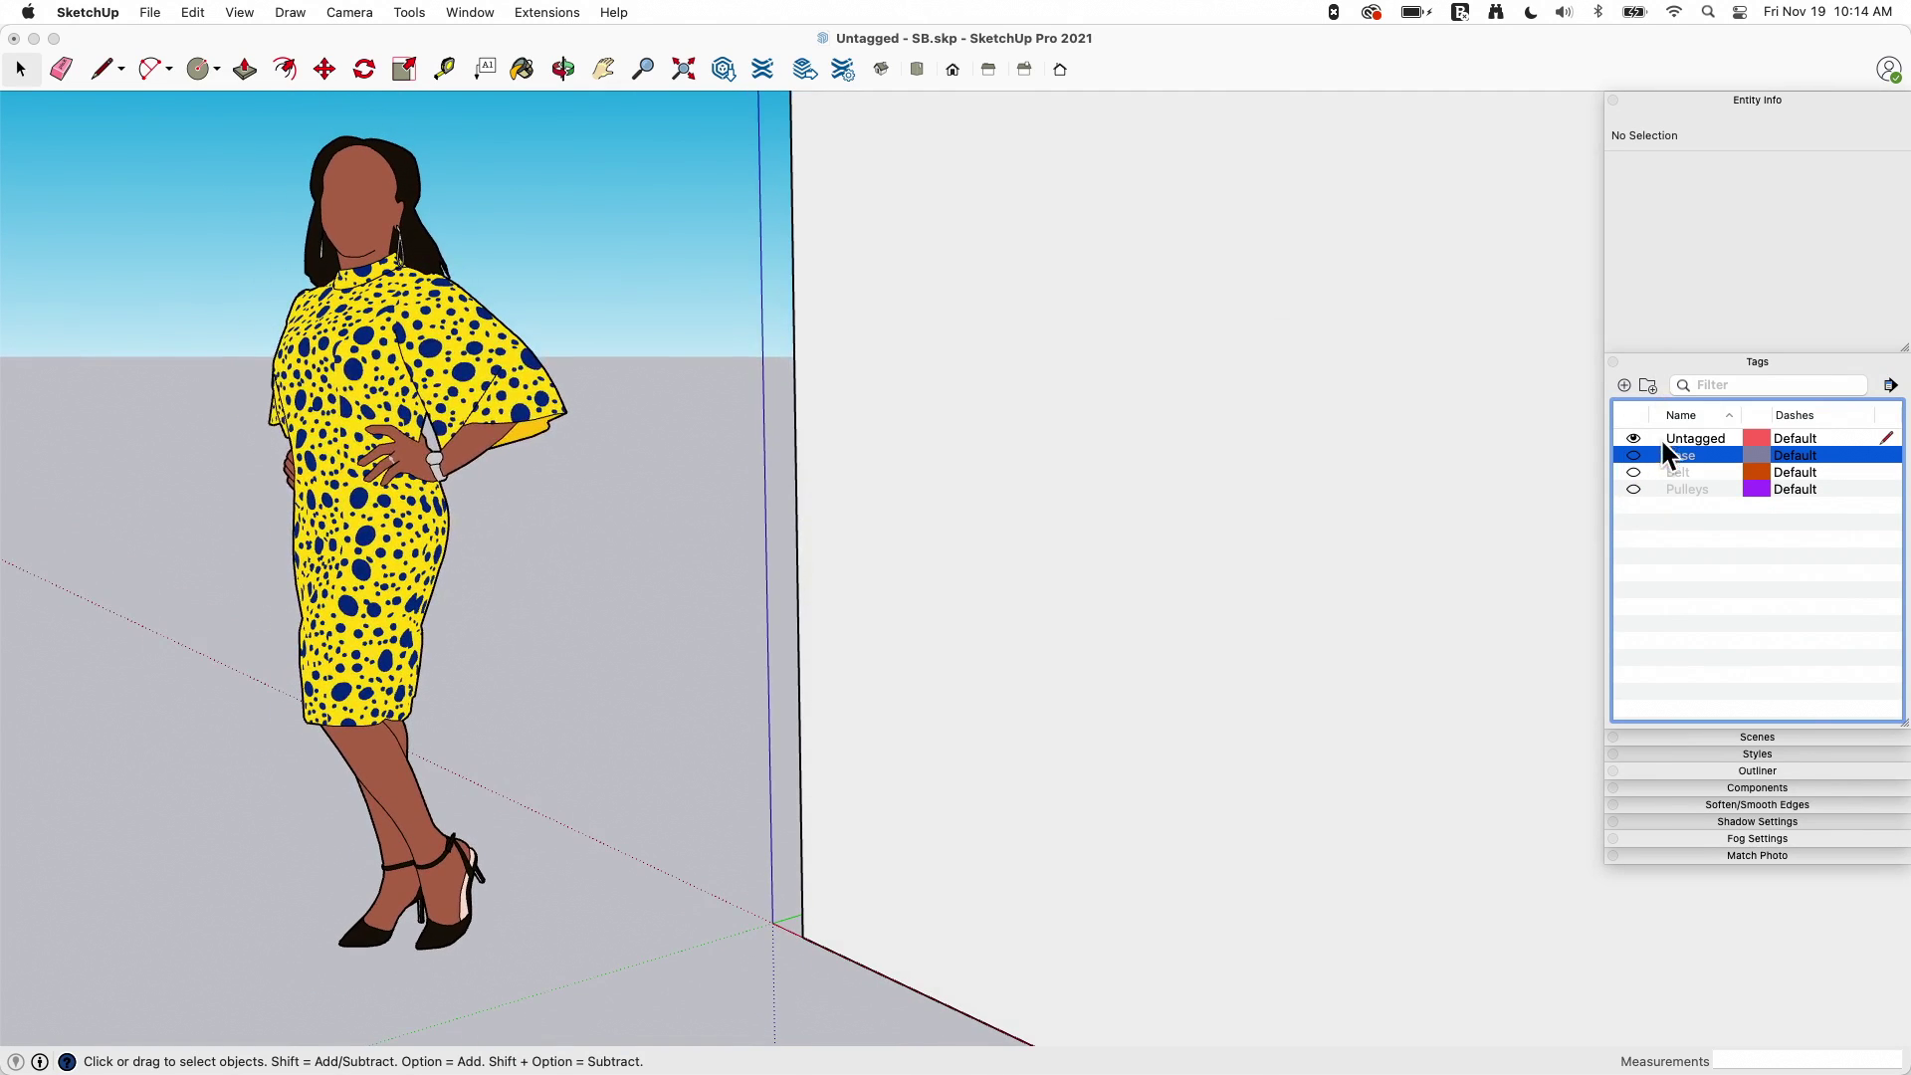
{"action": "left_click", "coordinate": [1633, 455]}
{"action": "left_click", "coordinate": [1633, 489]}
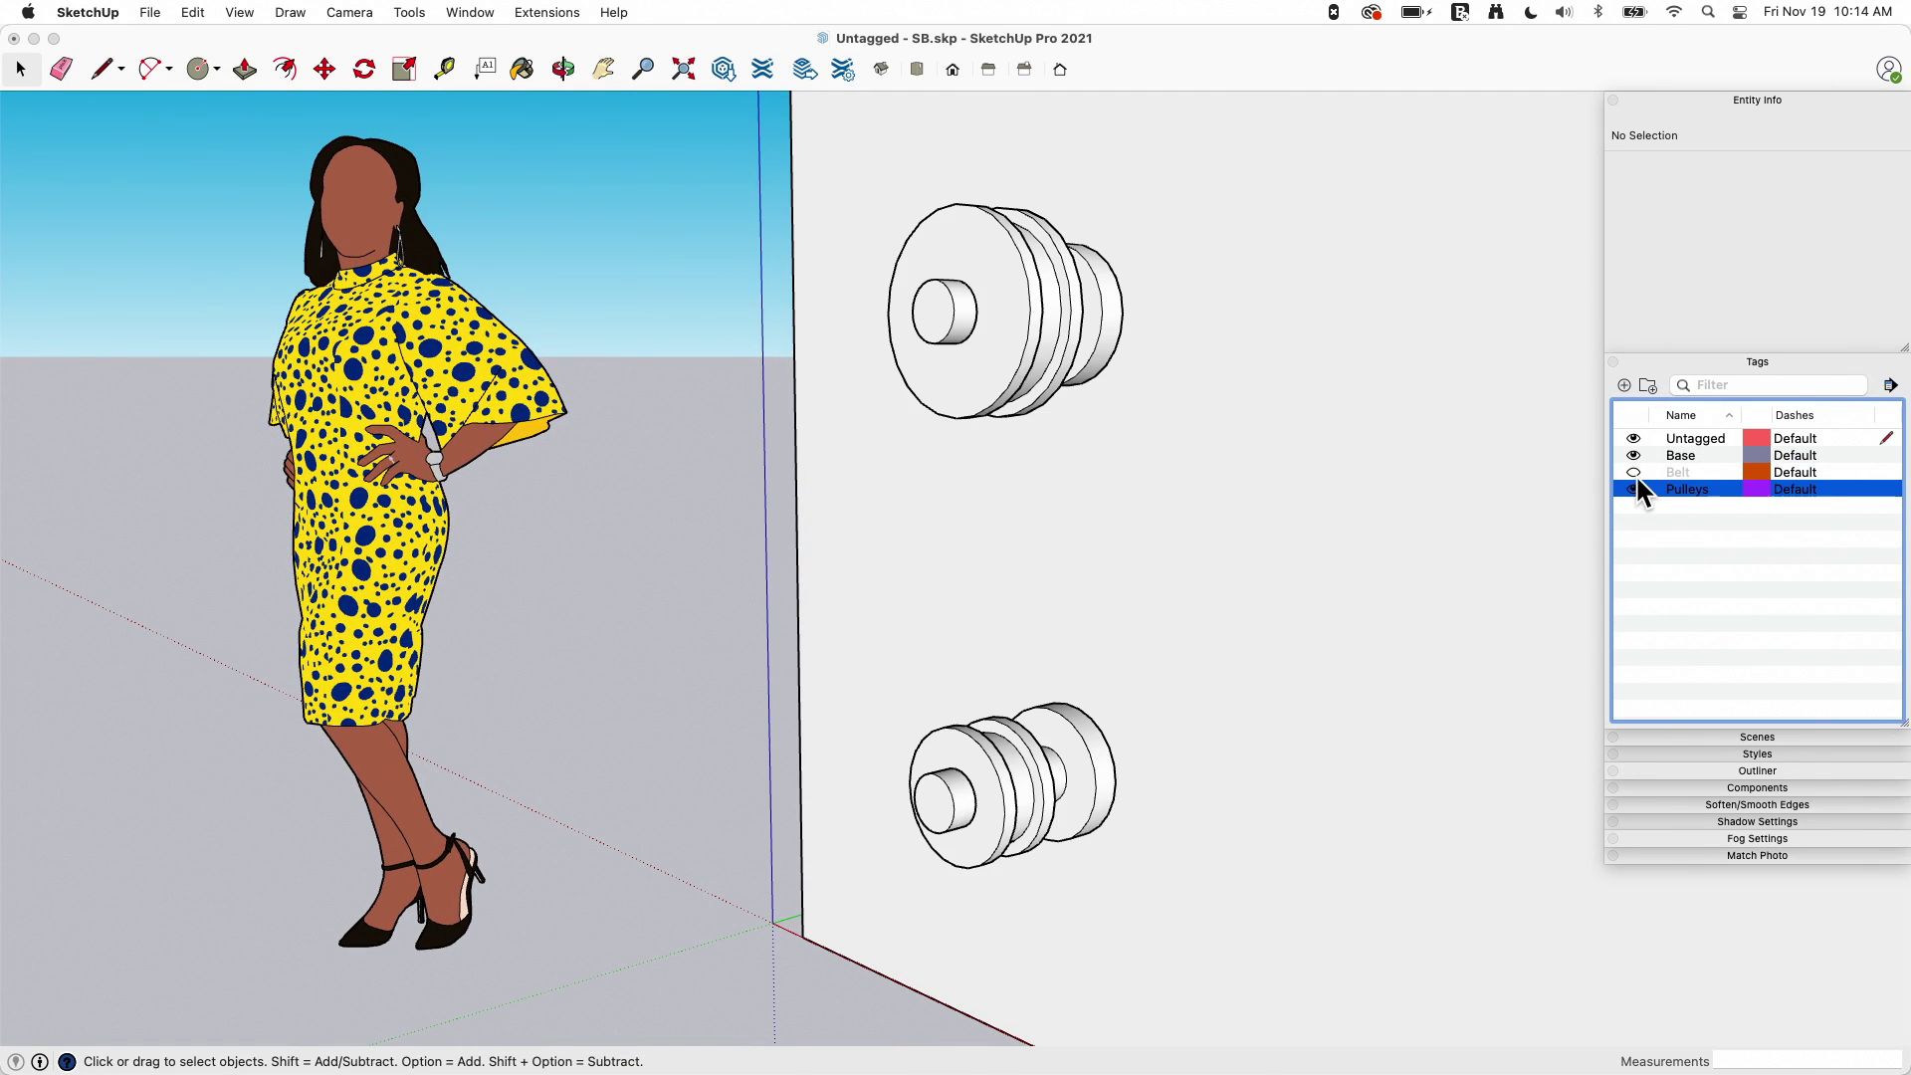
{"action": "left_click", "coordinate": [1633, 471]}
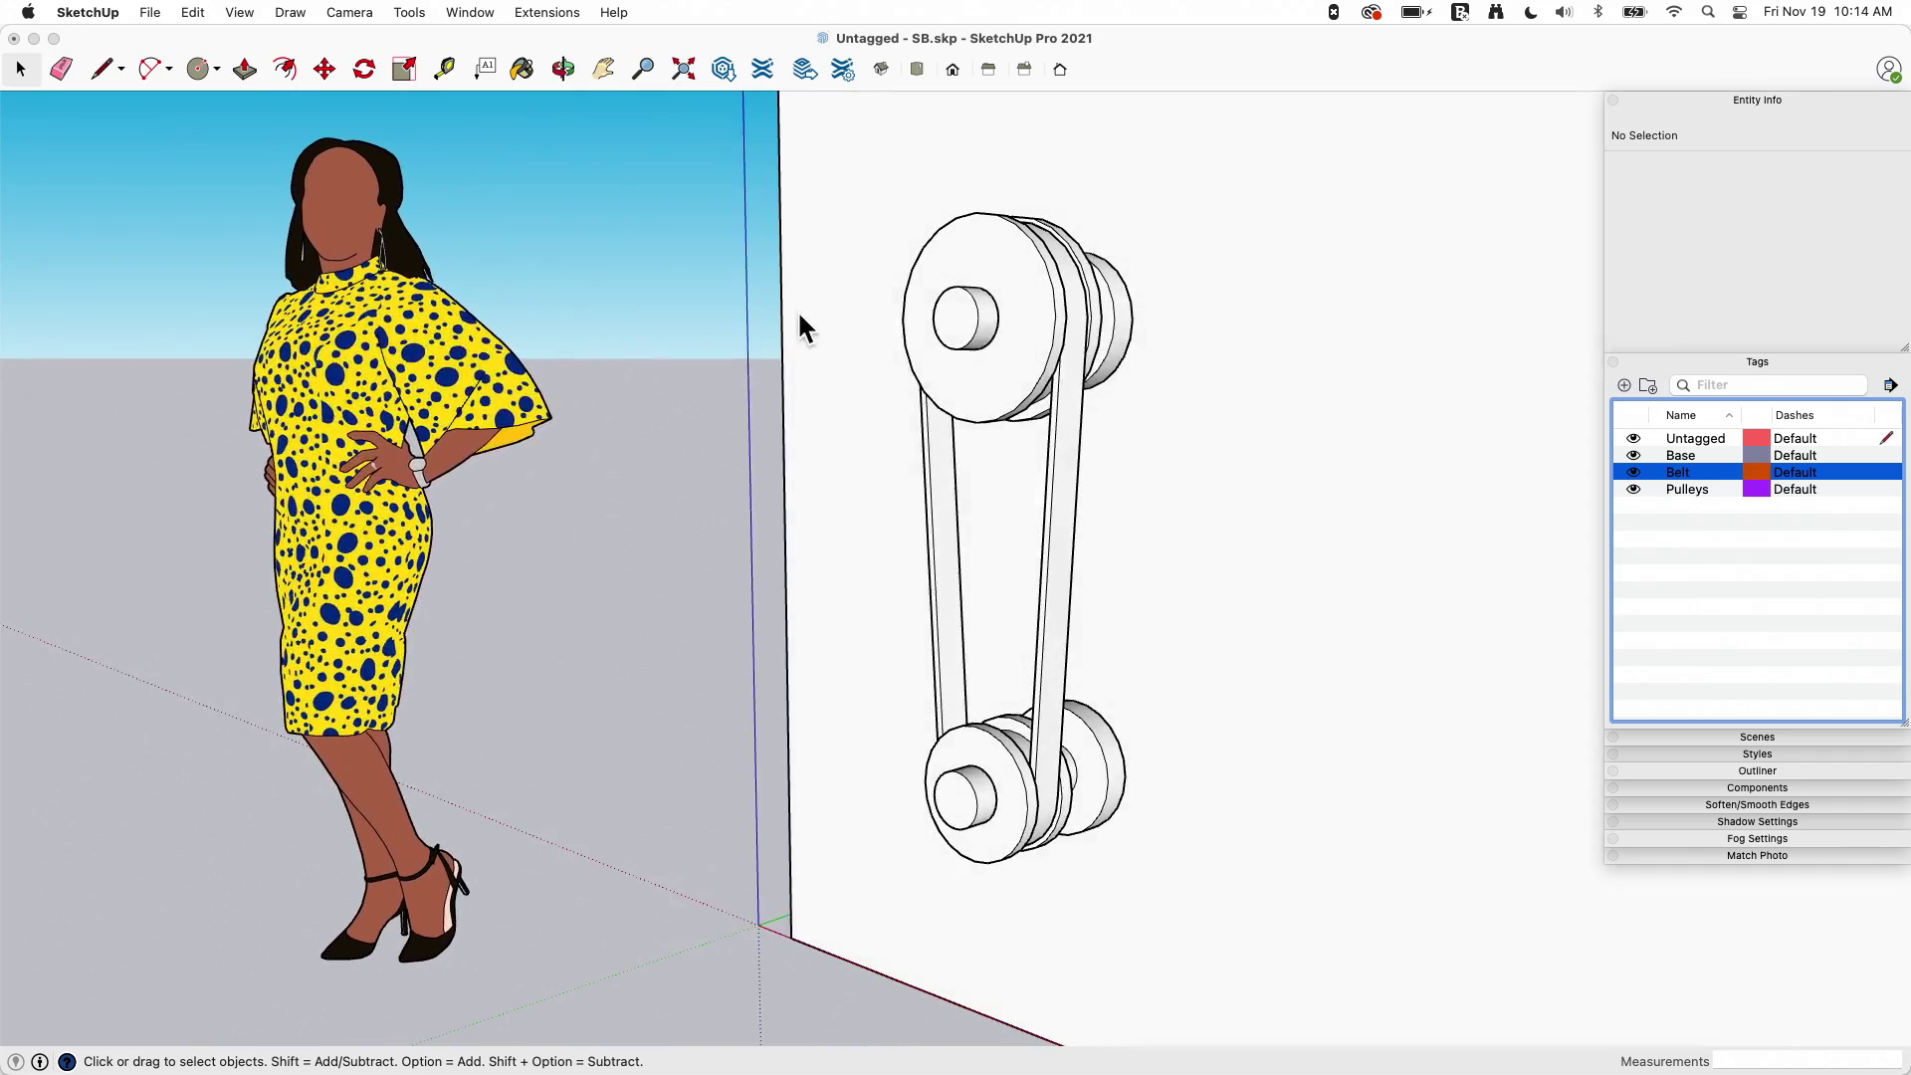
Step: Select the upper base and pulley groups together to review their tags, and clear the selection
{"action": "middle_click_drag", "start_coordinate": [797, 309], "coordinate": [977, 308]}
{"action": "left_click", "coordinate": [999, 335]}
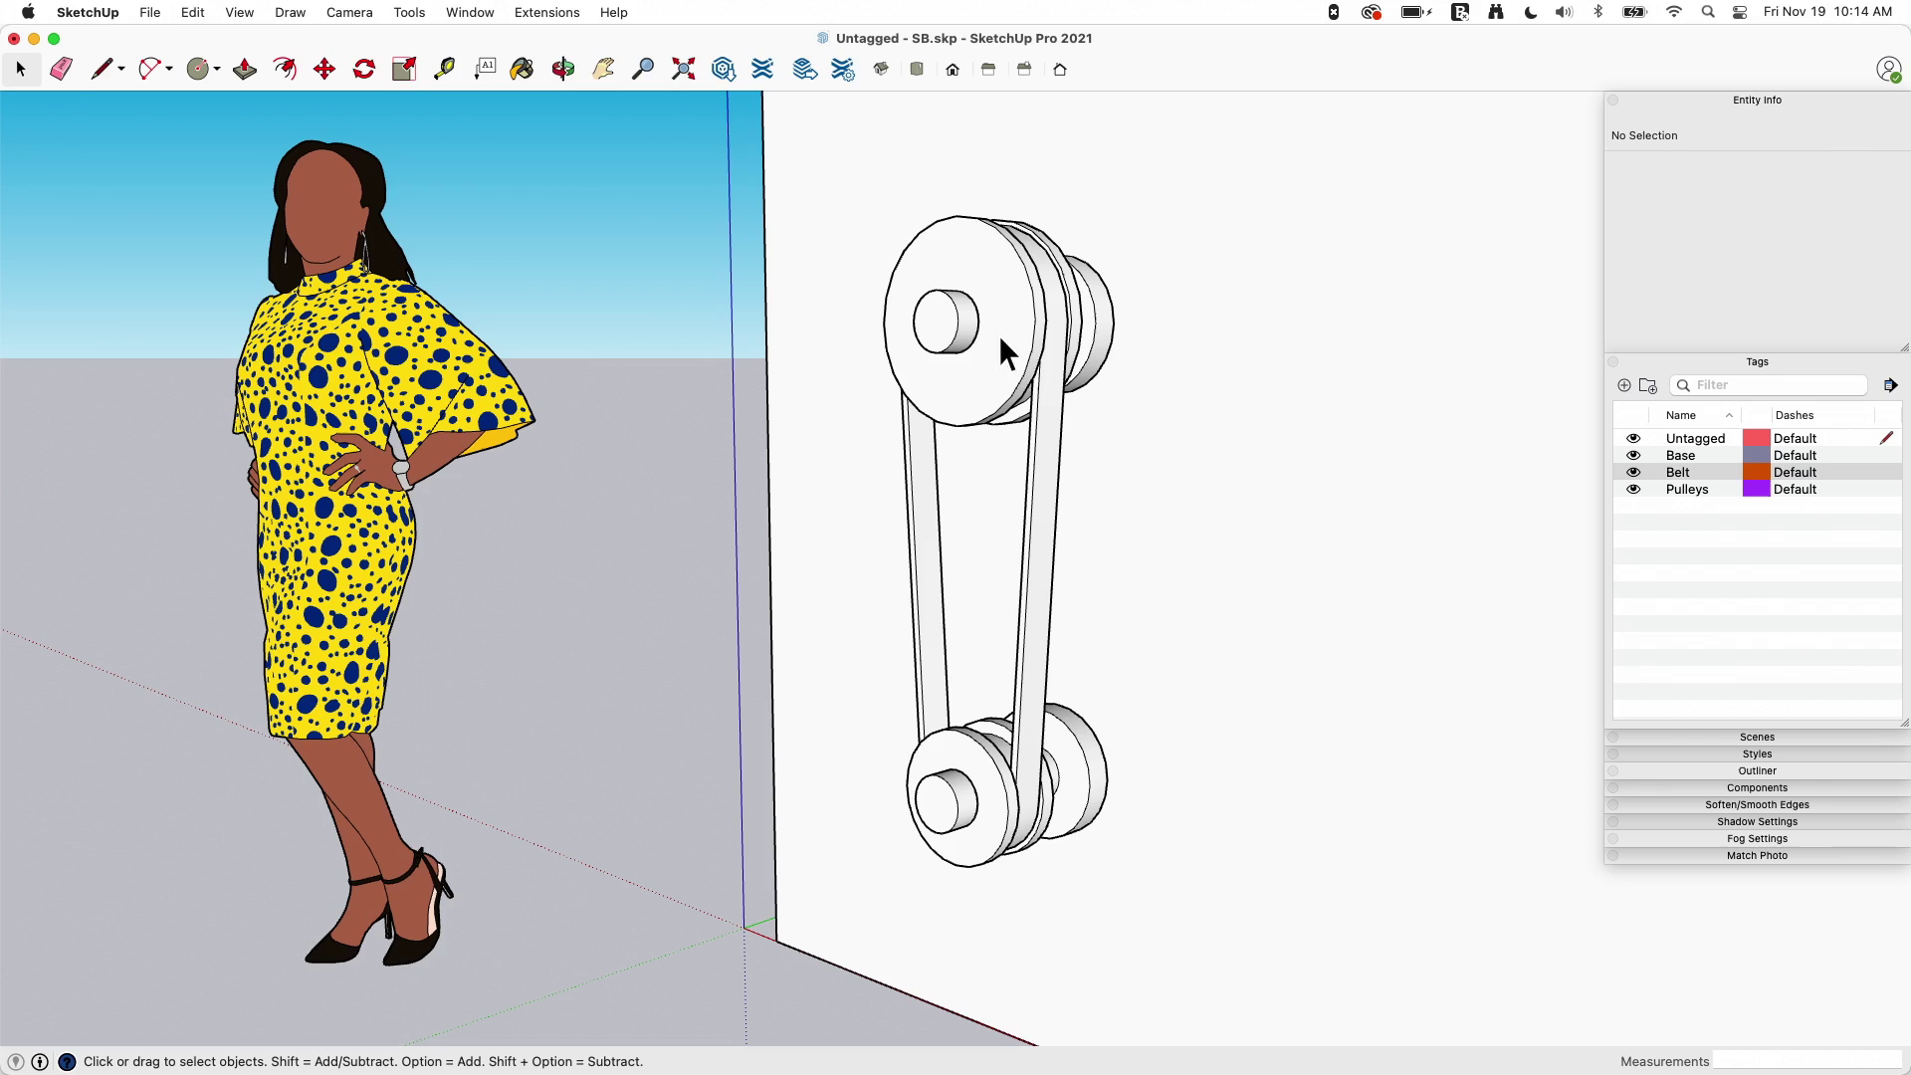
{"action": "left_click", "coordinate": [1096, 338]}
{"action": "left_click", "coordinate": [1015, 227], "text": "shift"}
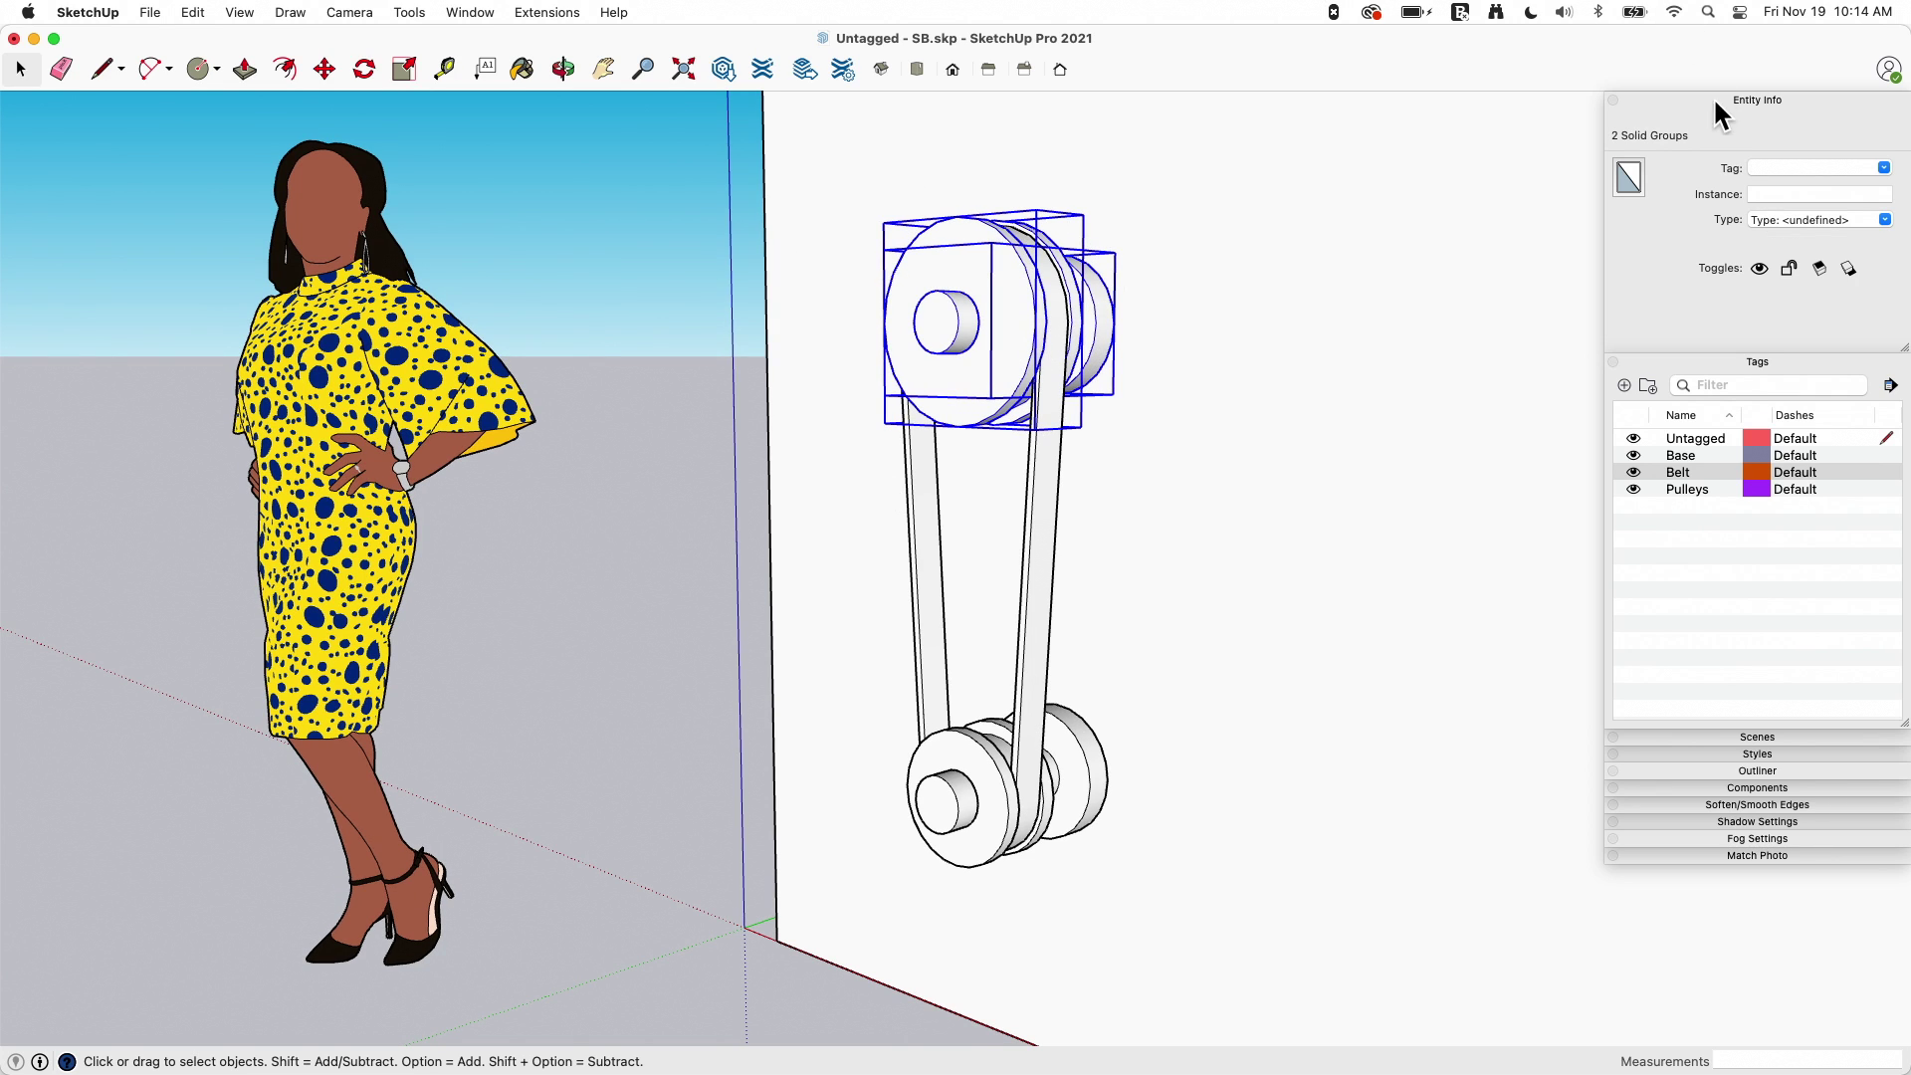
{"action": "mouse_move", "coordinate": [1552, 360]}
{"action": "middle_mouse_down"}
{"action": "mouse_move", "coordinate": [1419, 420]}
{"action": "mouse_move", "coordinate": [808, 209]}
{"action": "mouse_move", "coordinate": [1015, 345]}
{"action": "mouse_move", "coordinate": [823, 333]}
{"action": "mouse_move", "coordinate": [1065, 278]}
{"action": "middle_mouse_up"}
{"action": "middle_click_drag", "start_coordinate": [1041, 362], "coordinate": [778, 391]}
{"action": "left_click", "coordinate": [777, 388]}
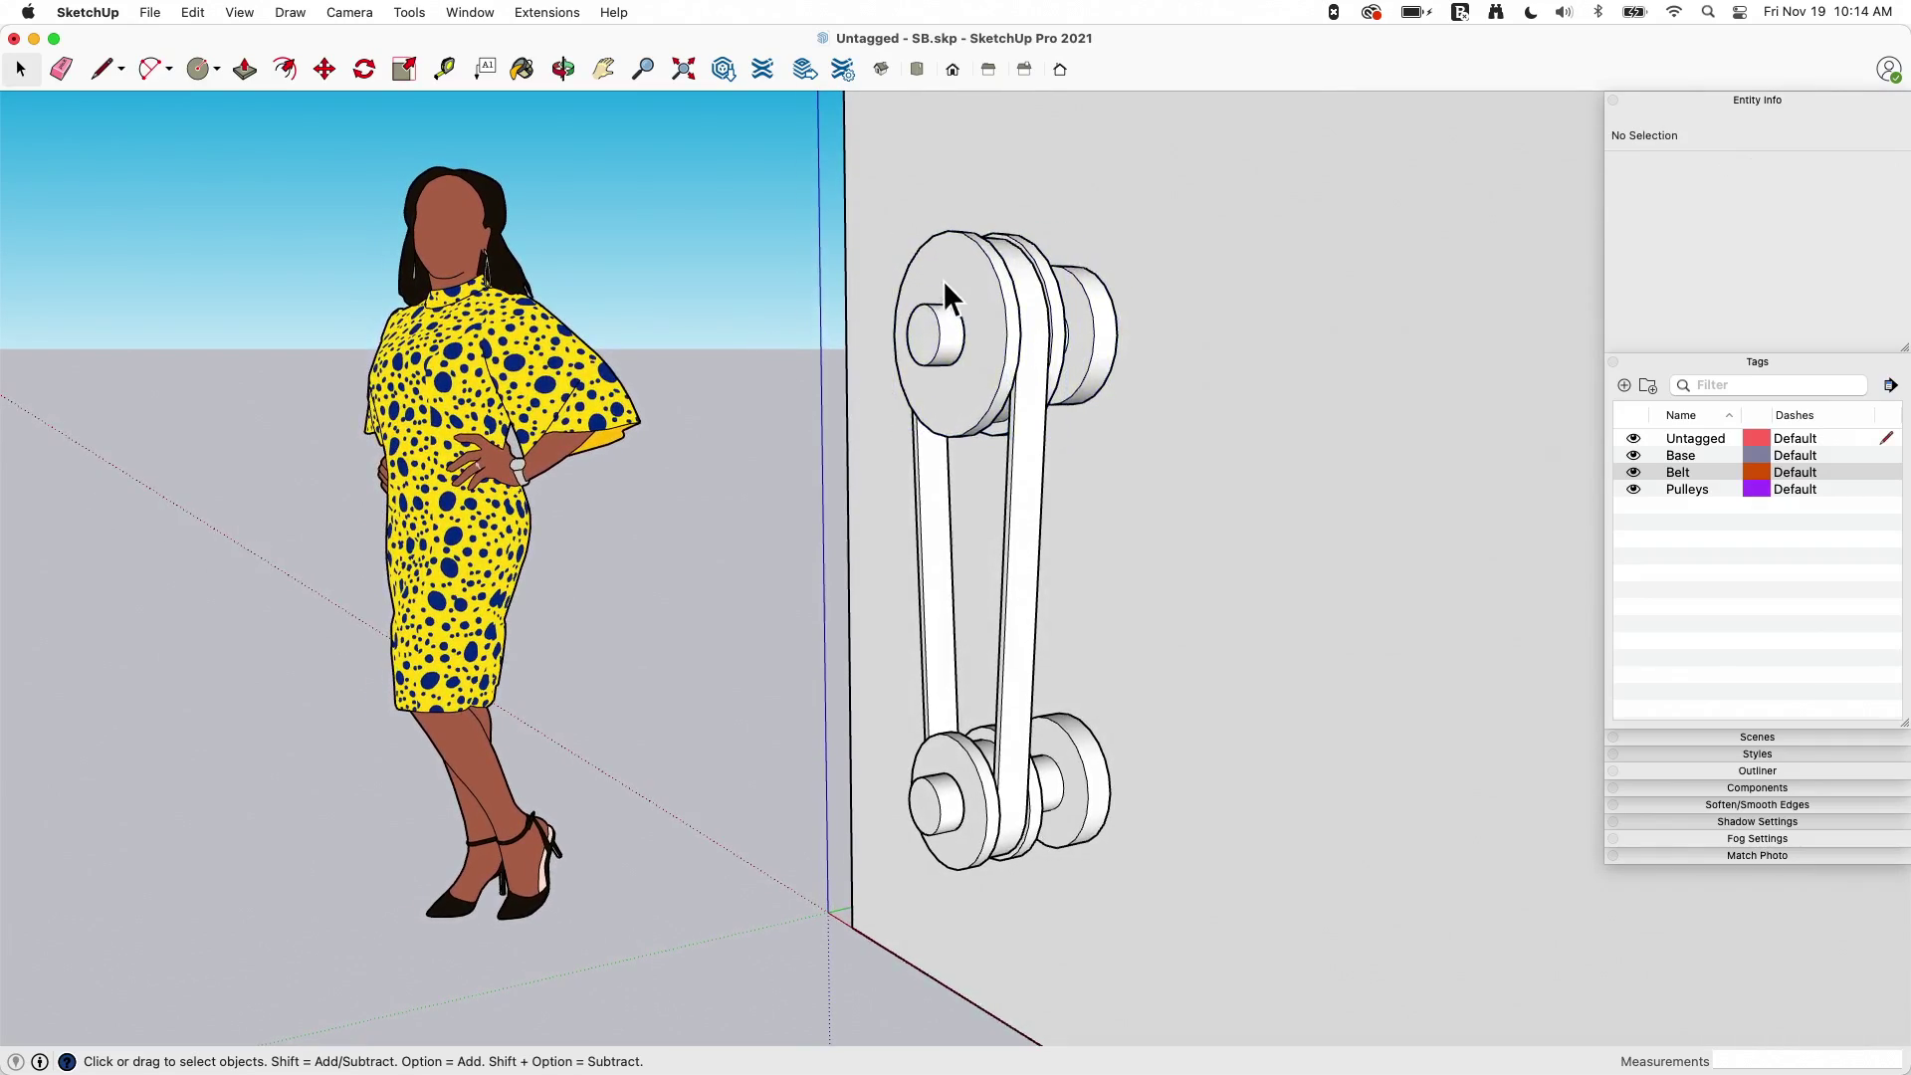
Step: In the second assembly, check the tags of the upper pulley group and of all the geometry inside it
{"action": "middle_click_drag", "start_coordinate": [790, 621], "coordinate": [967, 694]}
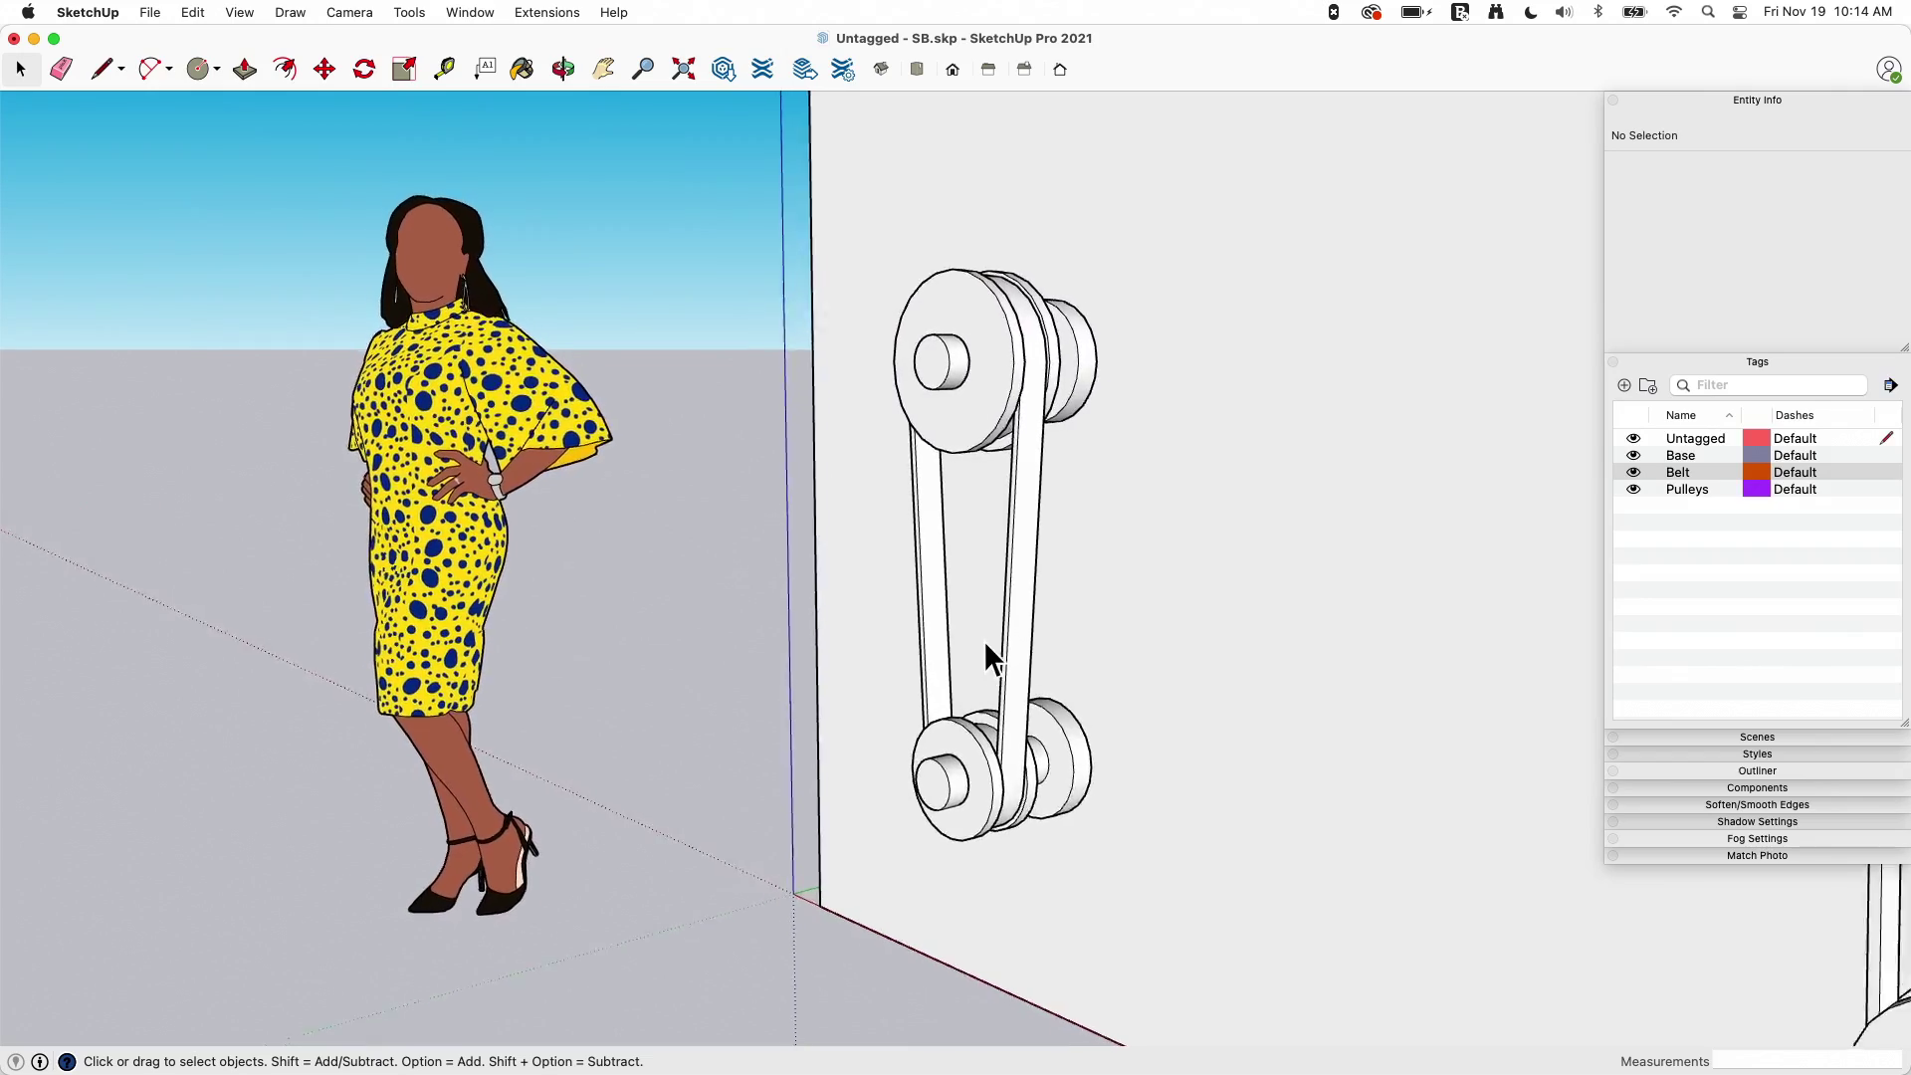
{"action": "scroll", "coordinate": [983, 641], "scroll_direction": "right", "scroll_amount": 1}
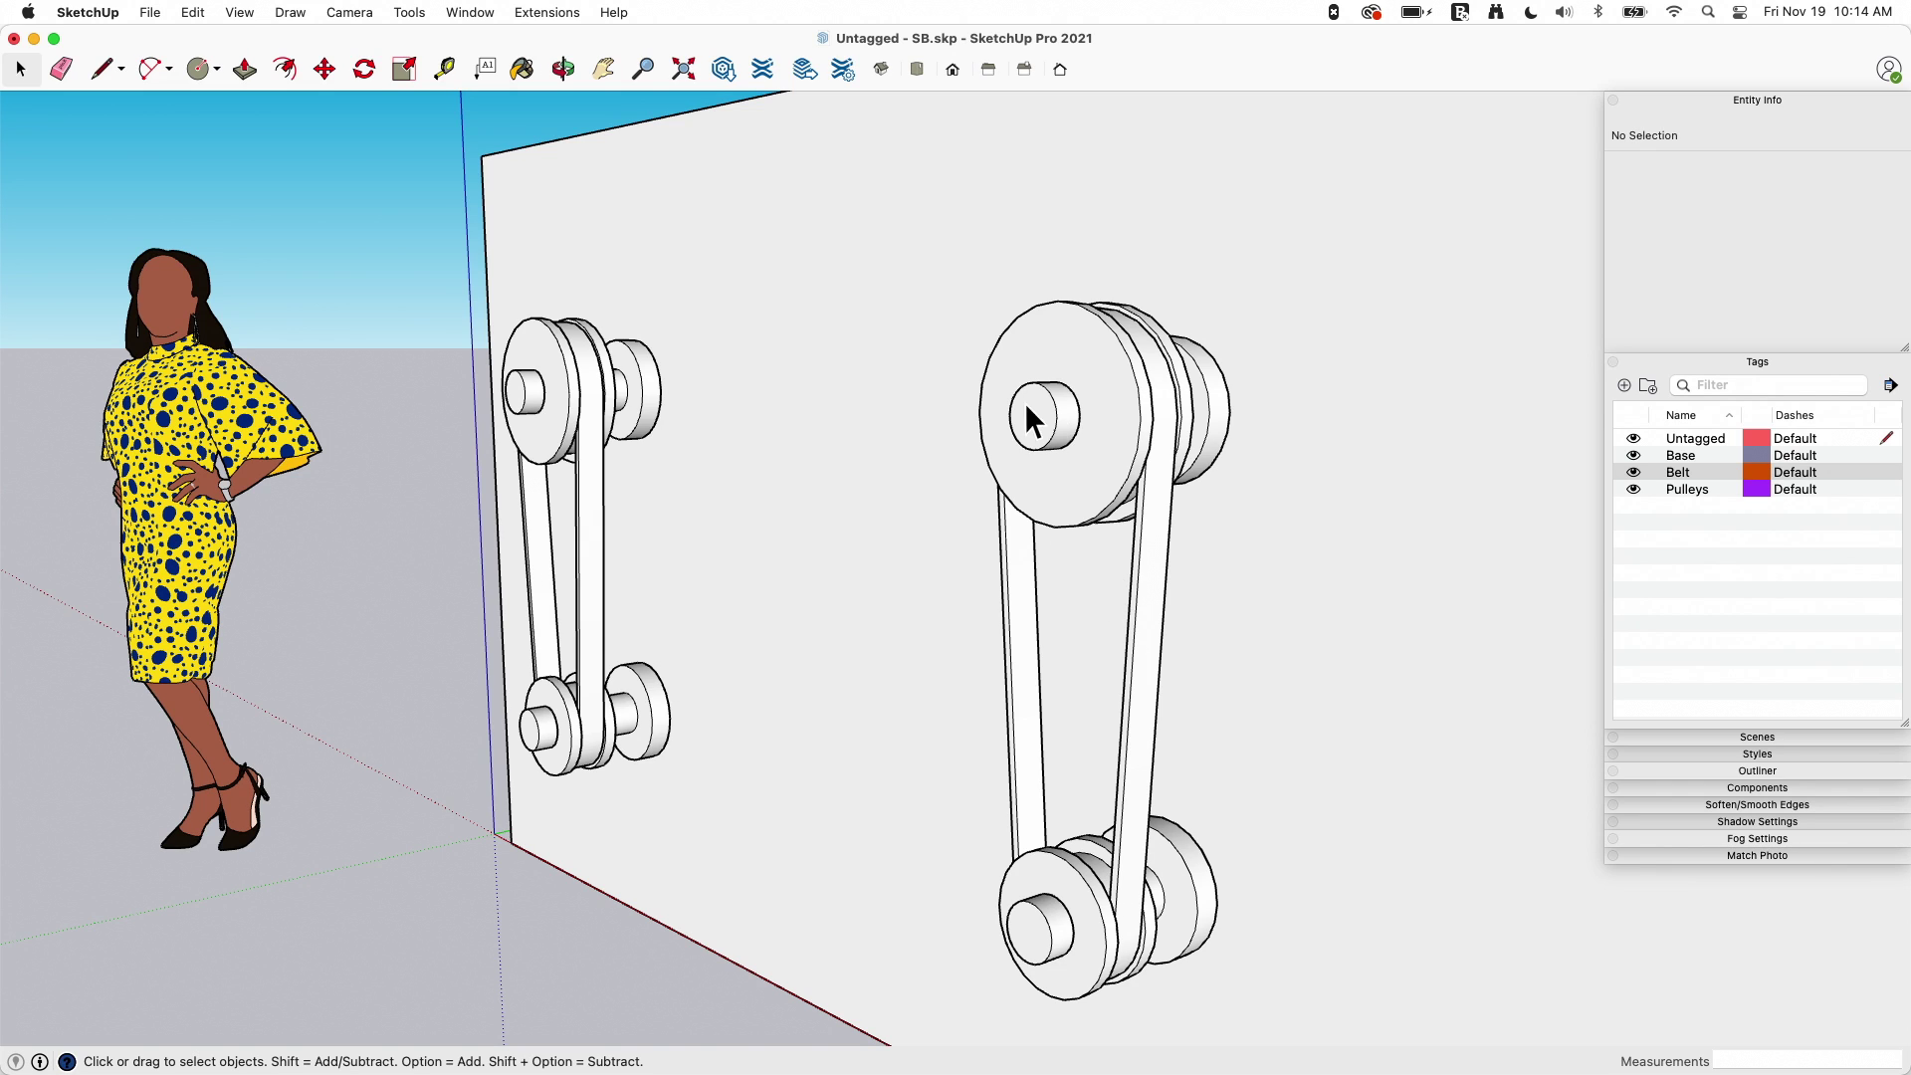
{"action": "left_click", "coordinate": [1103, 376]}
{"action": "scroll", "coordinate": [1073, 563], "scroll_direction": "right", "scroll_amount": 2}
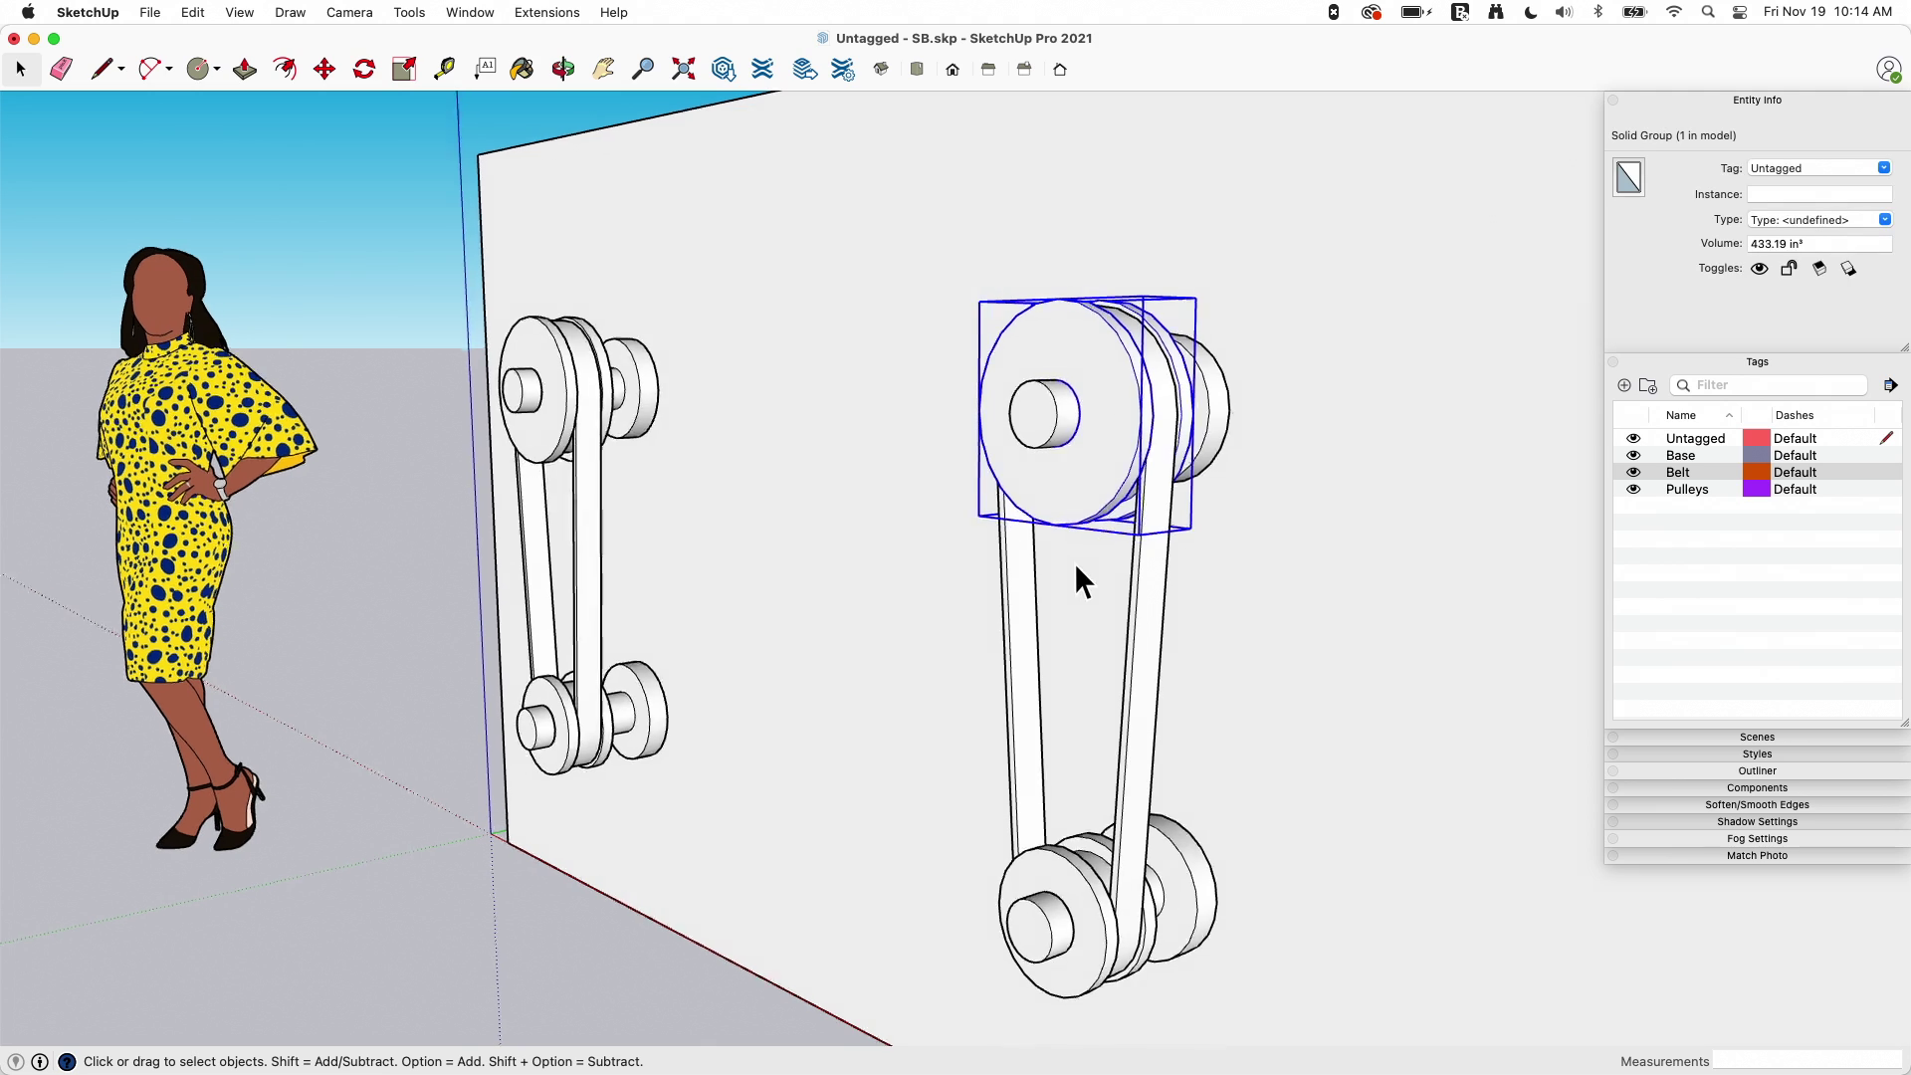
{"action": "scroll", "coordinate": [1101, 366], "scroll_direction": "right", "scroll_amount": 2}
{"action": "double_click", "coordinate": [1101, 367]}
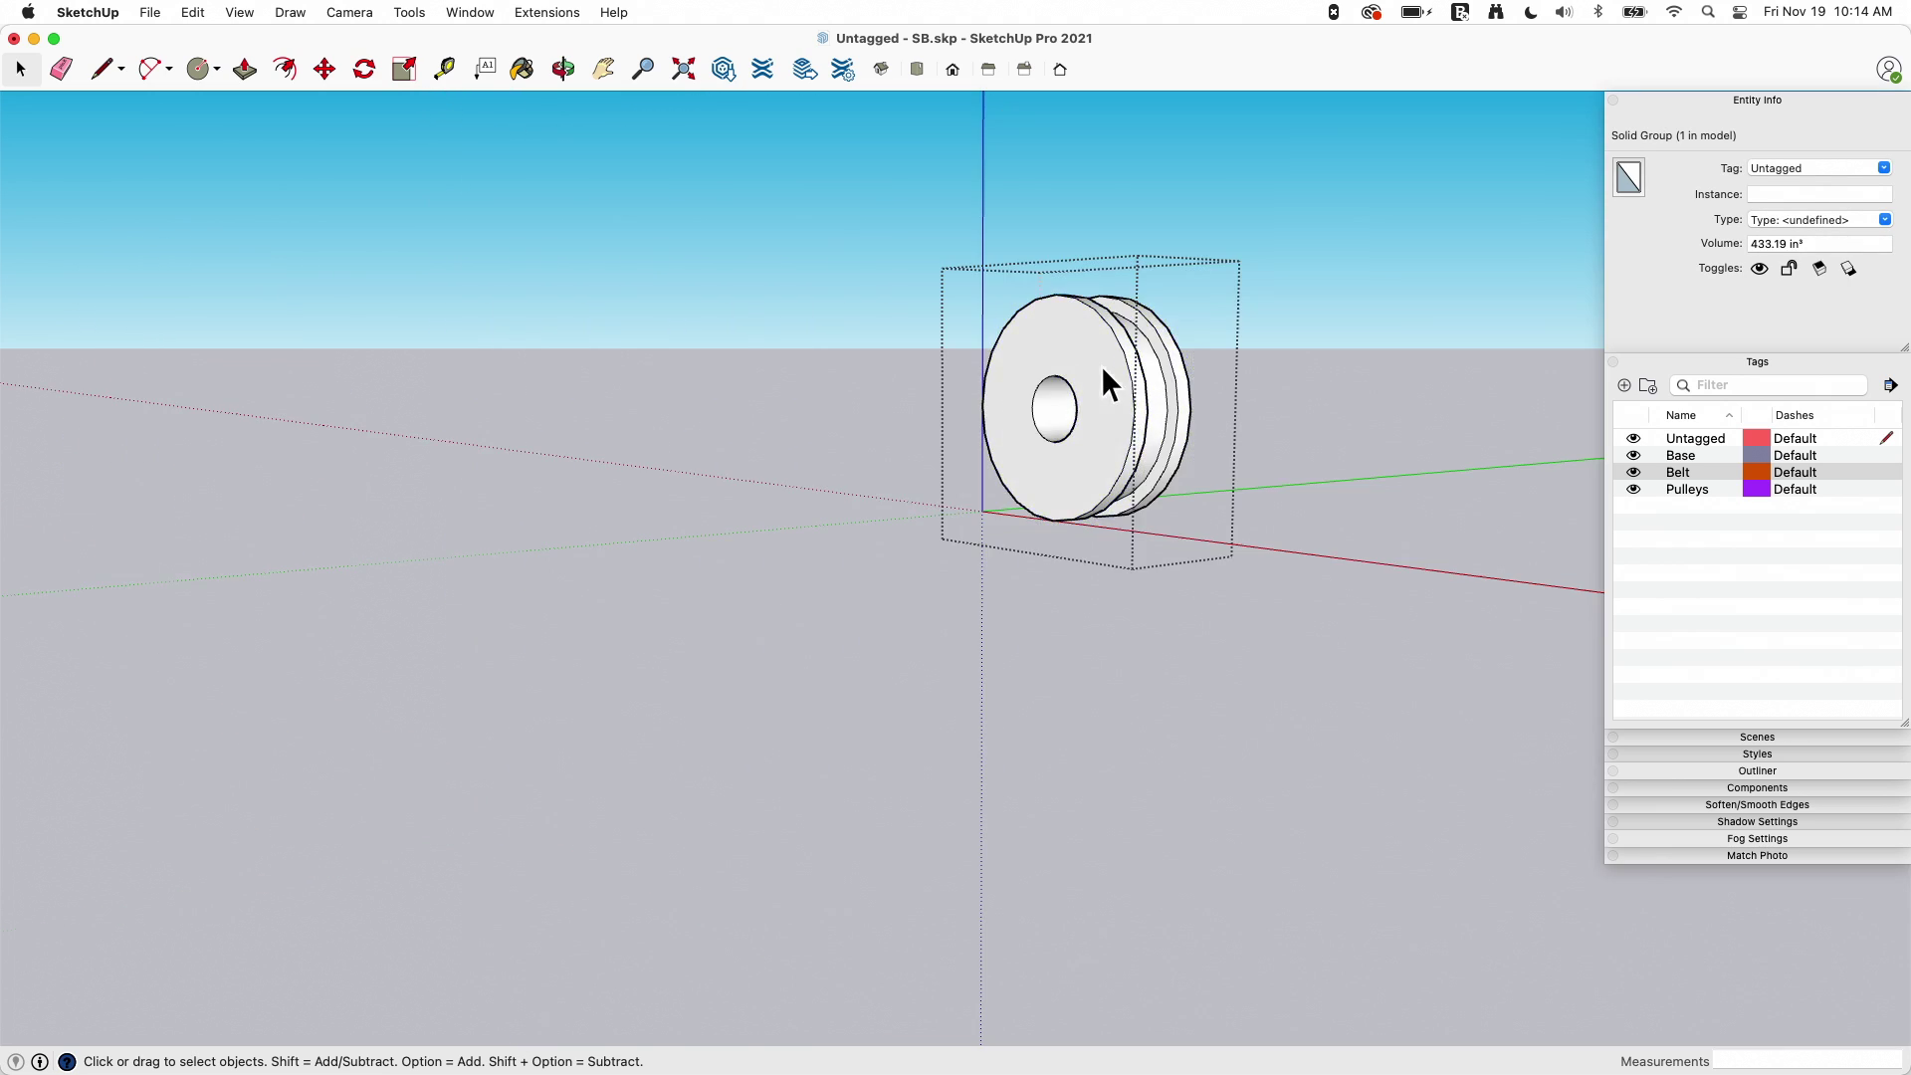
{"action": "left_click_drag", "start_coordinate": [922, 200], "coordinate": [1237, 567]}
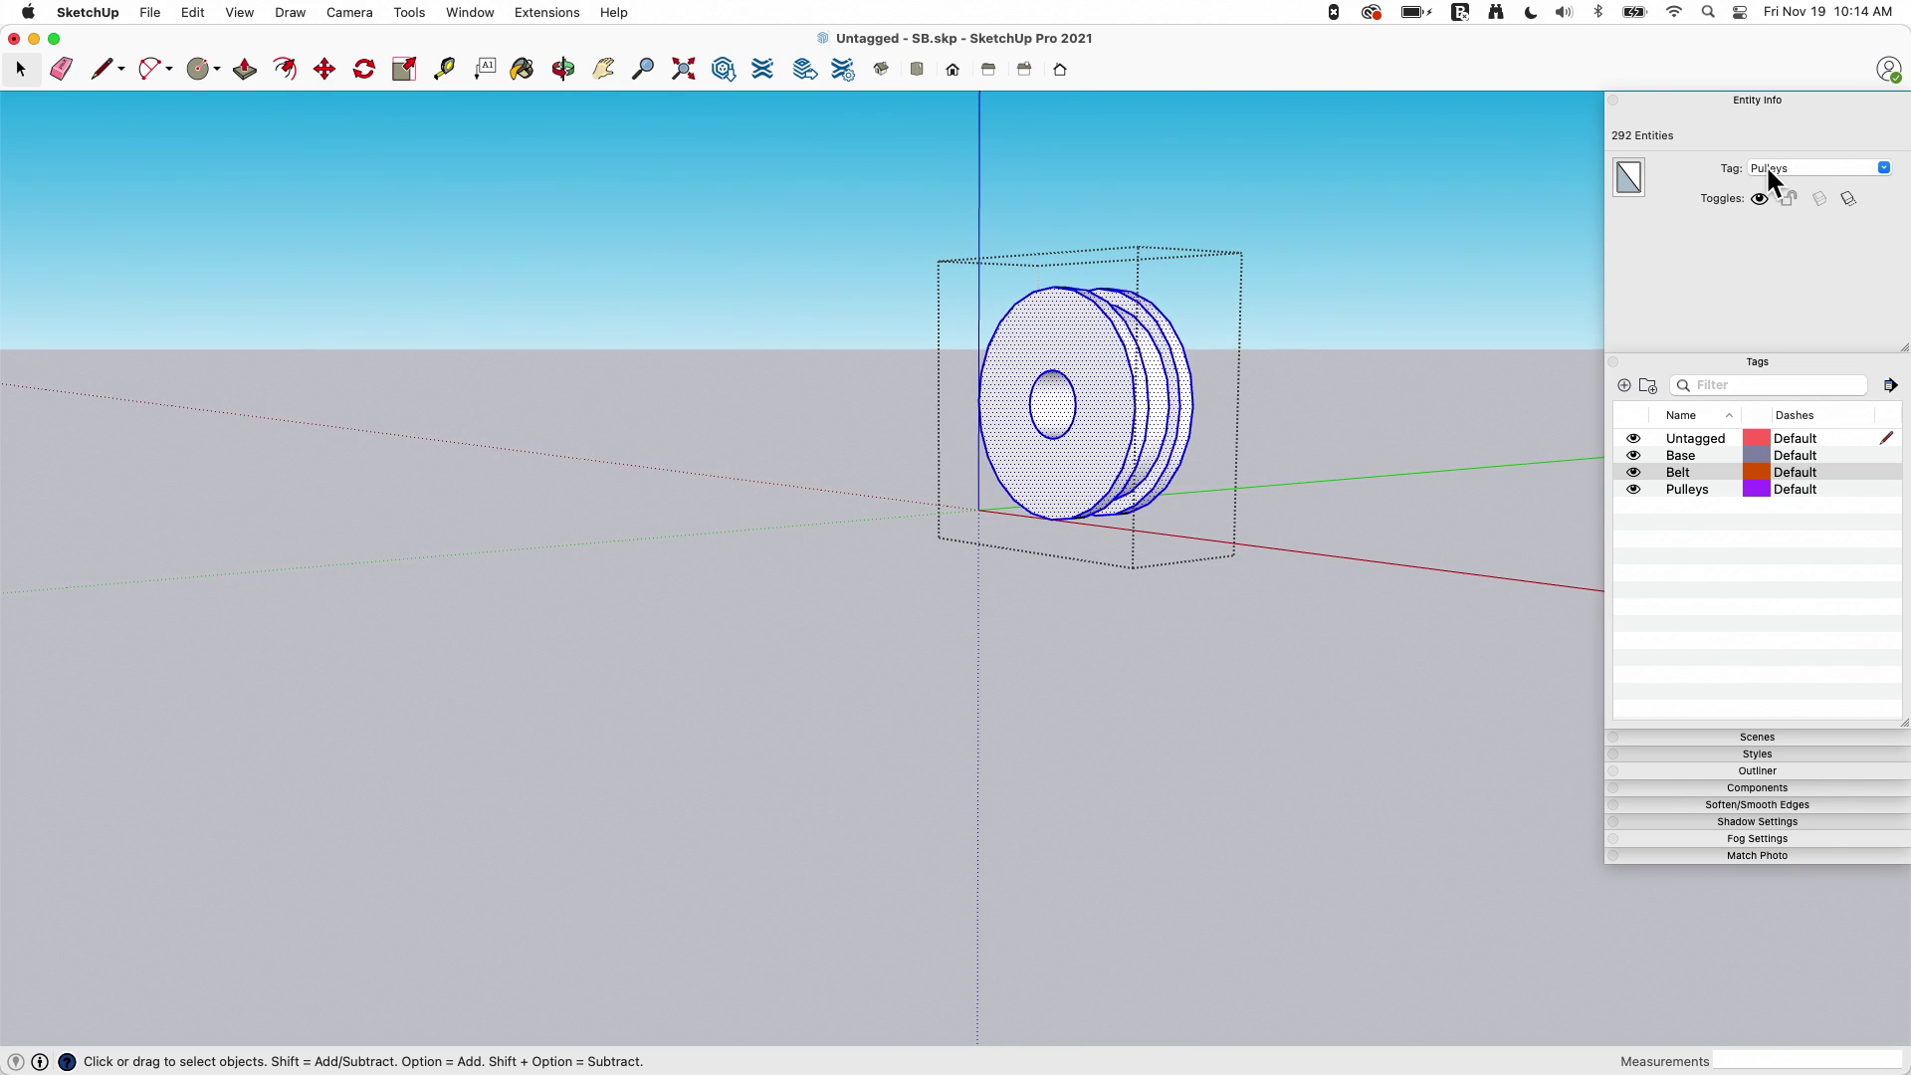
{"action": "left_click", "coordinate": [1284, 448]}
Step: Open the second assembly's upper base group, check the tag of all its geometry, and close it
{"action": "double_click", "coordinate": [1049, 420]}
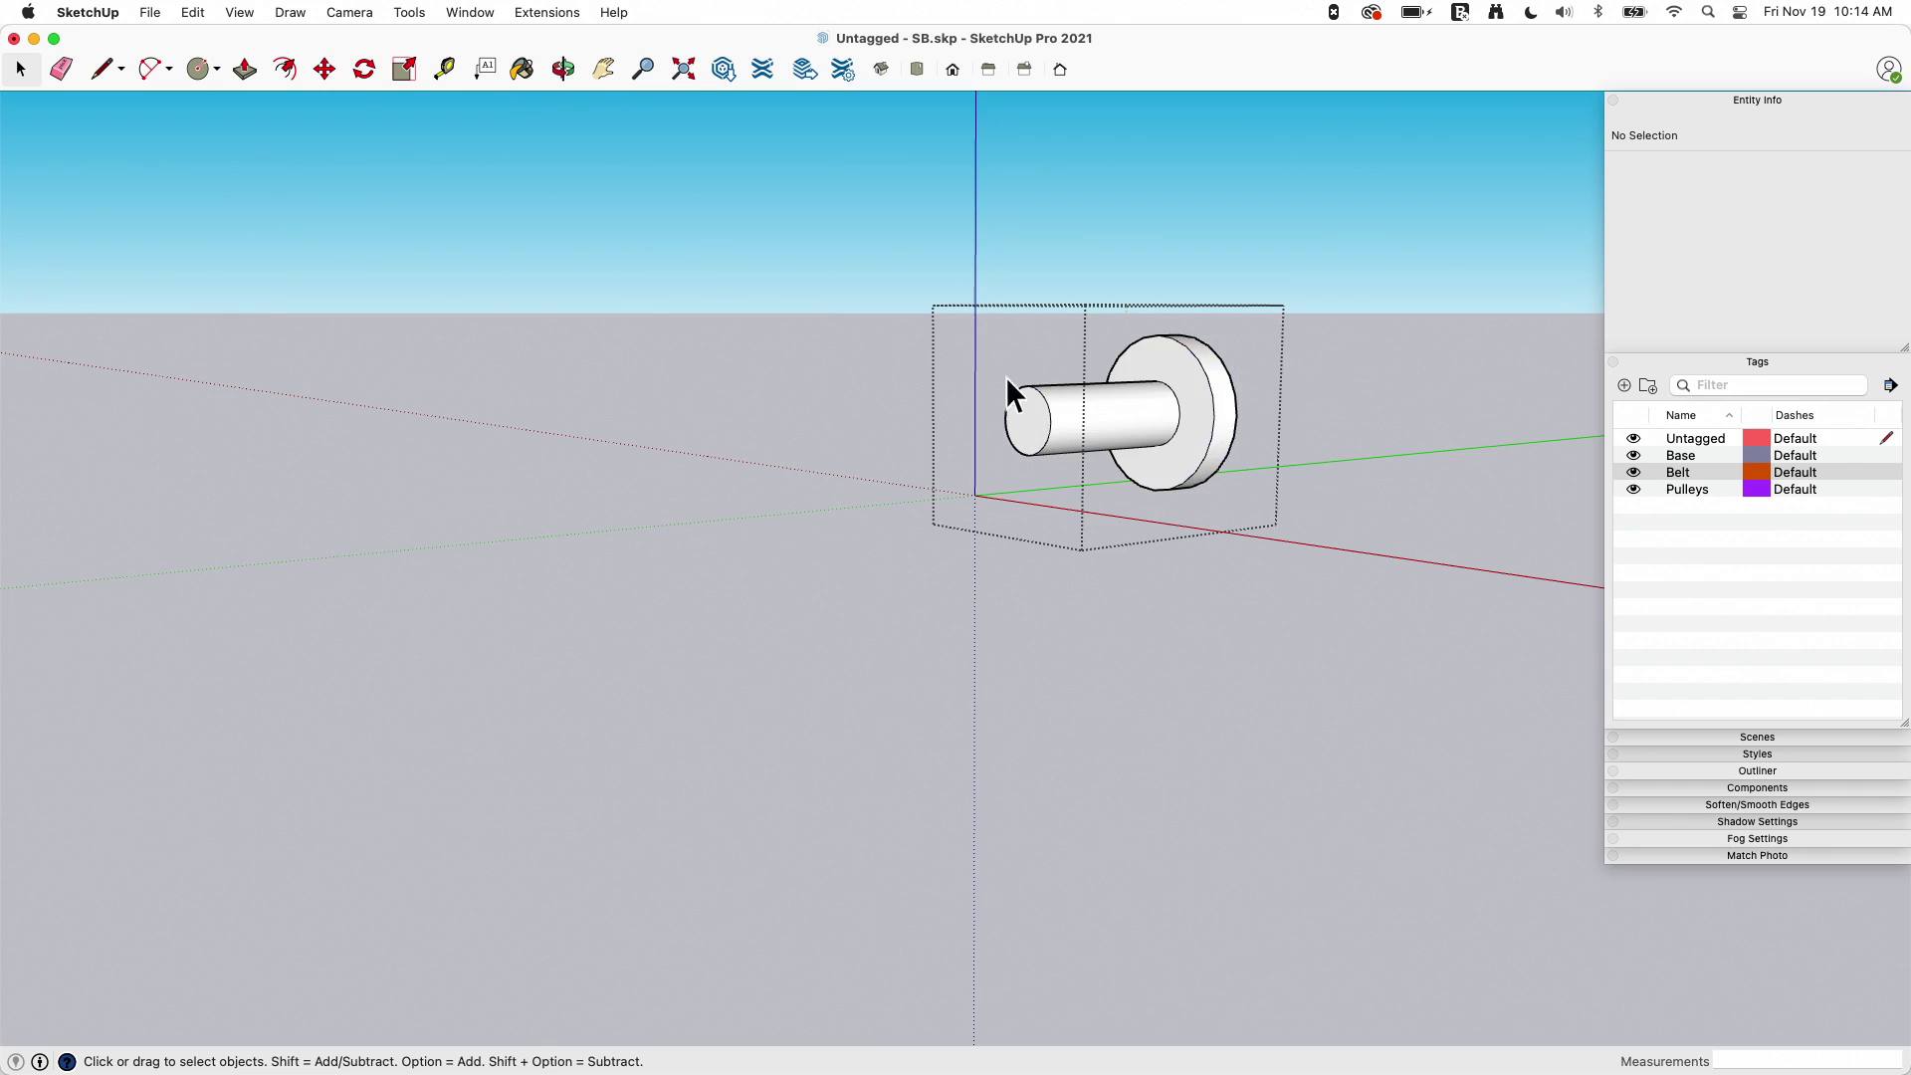
{"action": "key", "text": "super+a"}
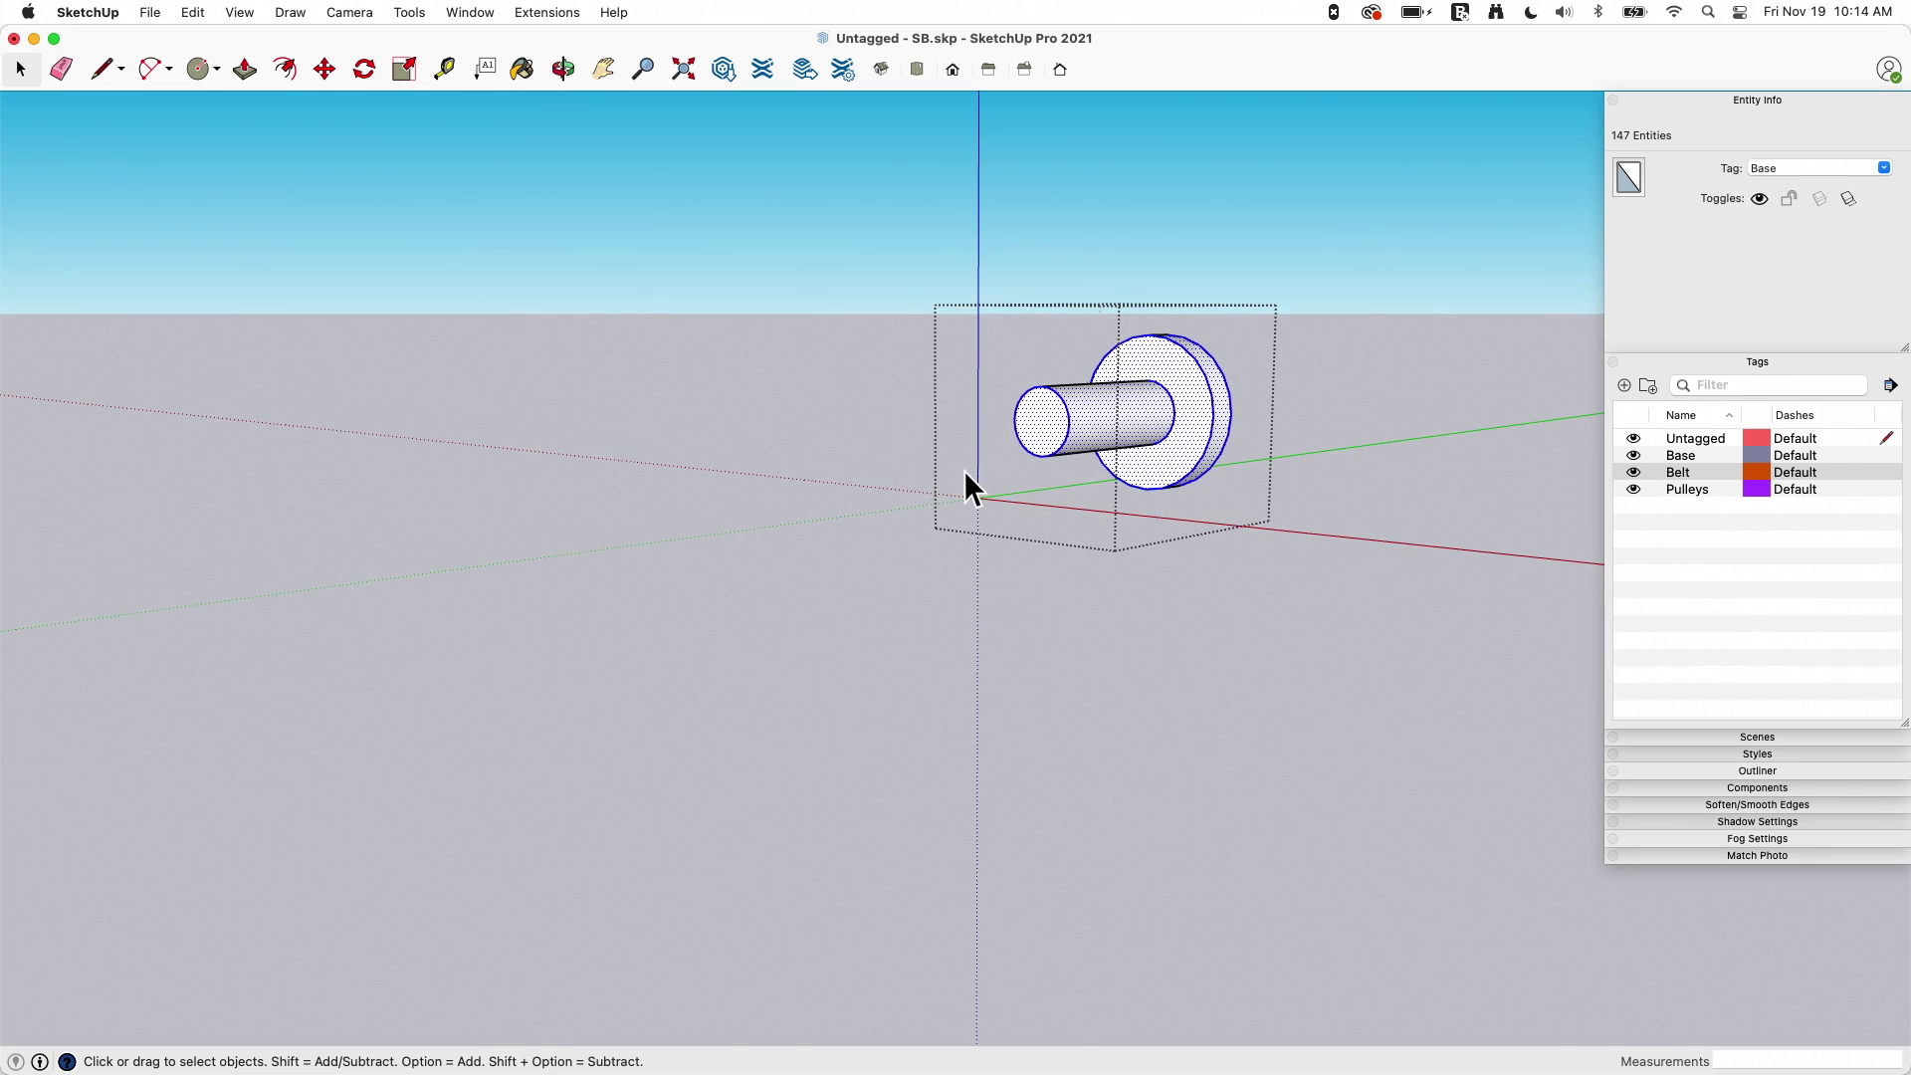
{"action": "left_click", "coordinate": [1206, 570]}
Step: Open the second assembly's belt group, check the tag of all its geometry, and close it
{"action": "double_click", "coordinate": [1148, 627]}
{"action": "left_click_drag", "start_coordinate": [808, 220], "coordinate": [1331, 1042]}
{"action": "left_click", "coordinate": [1465, 459]}
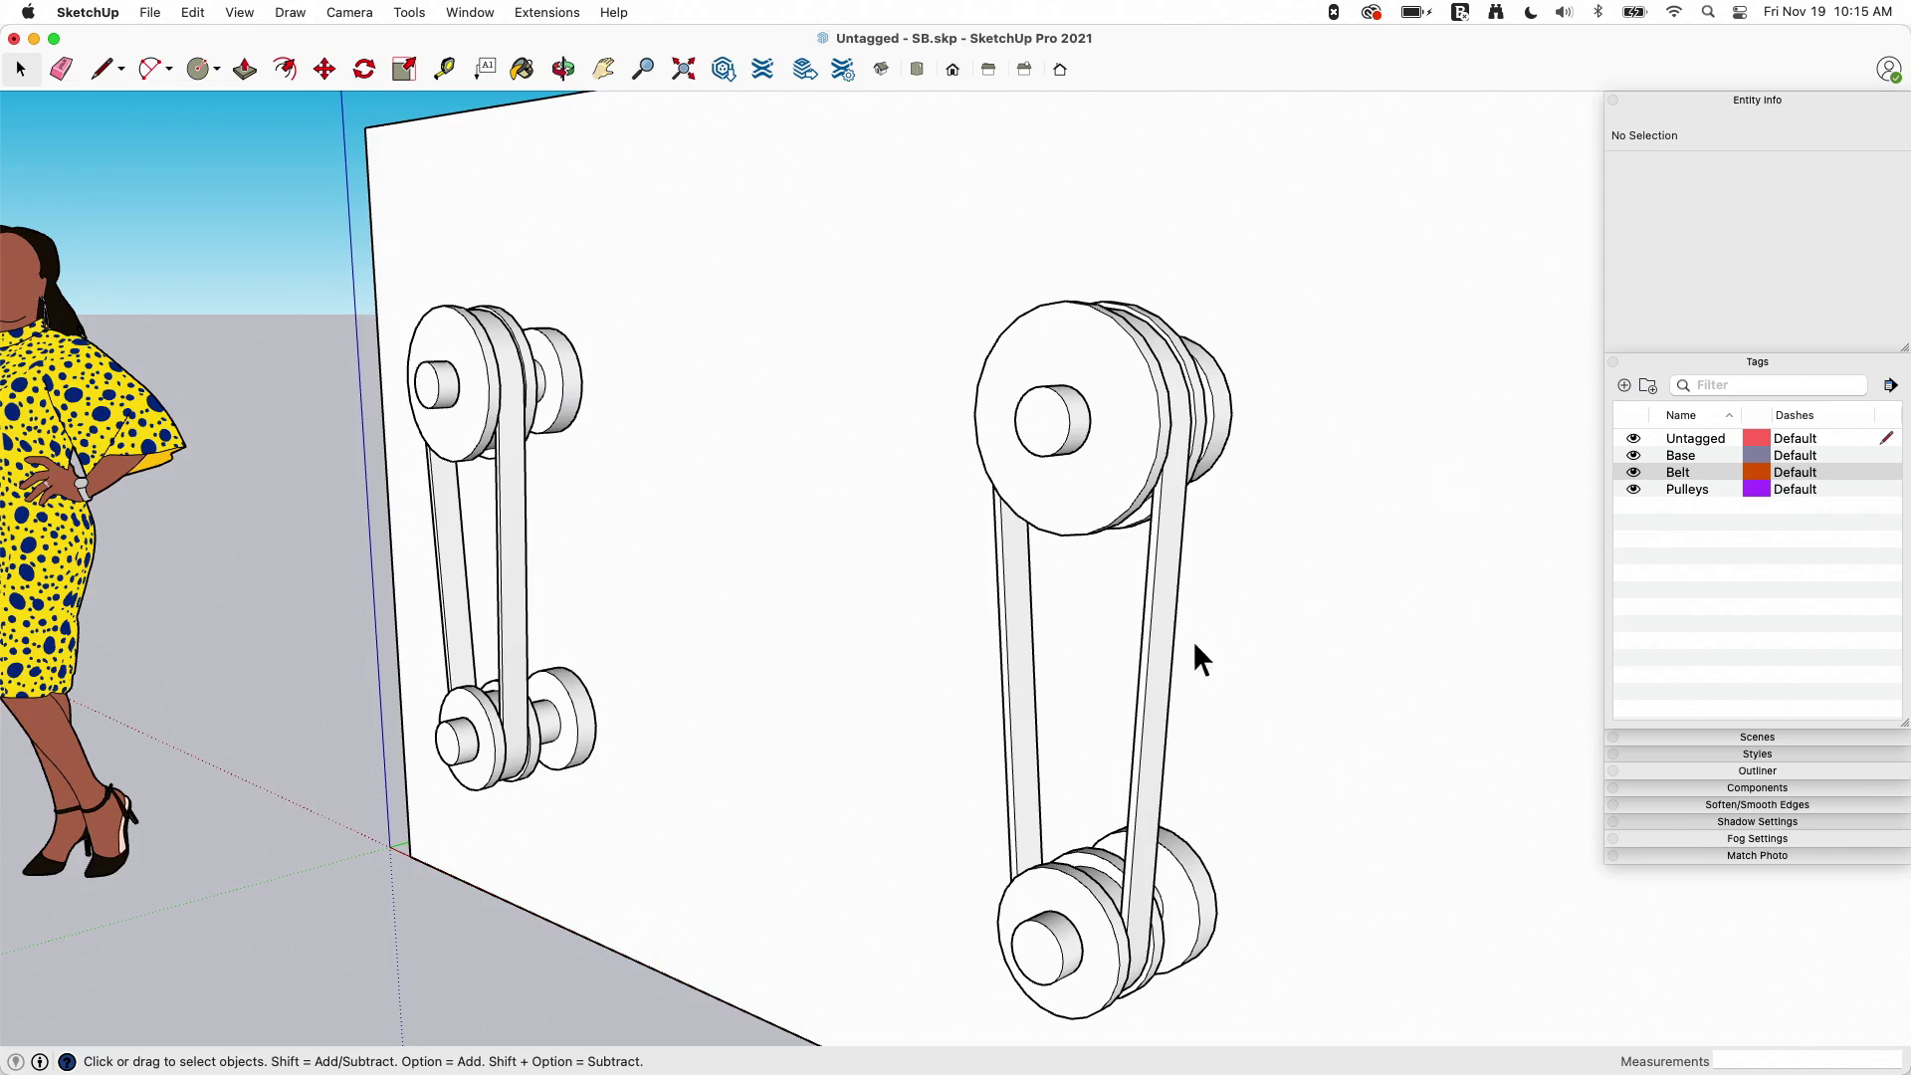
Step: Review the group tags of the second assembly's belt, upper pulley and upper base
{"action": "left_click", "coordinate": [1138, 642]}
{"action": "left_click", "coordinate": [1071, 494]}
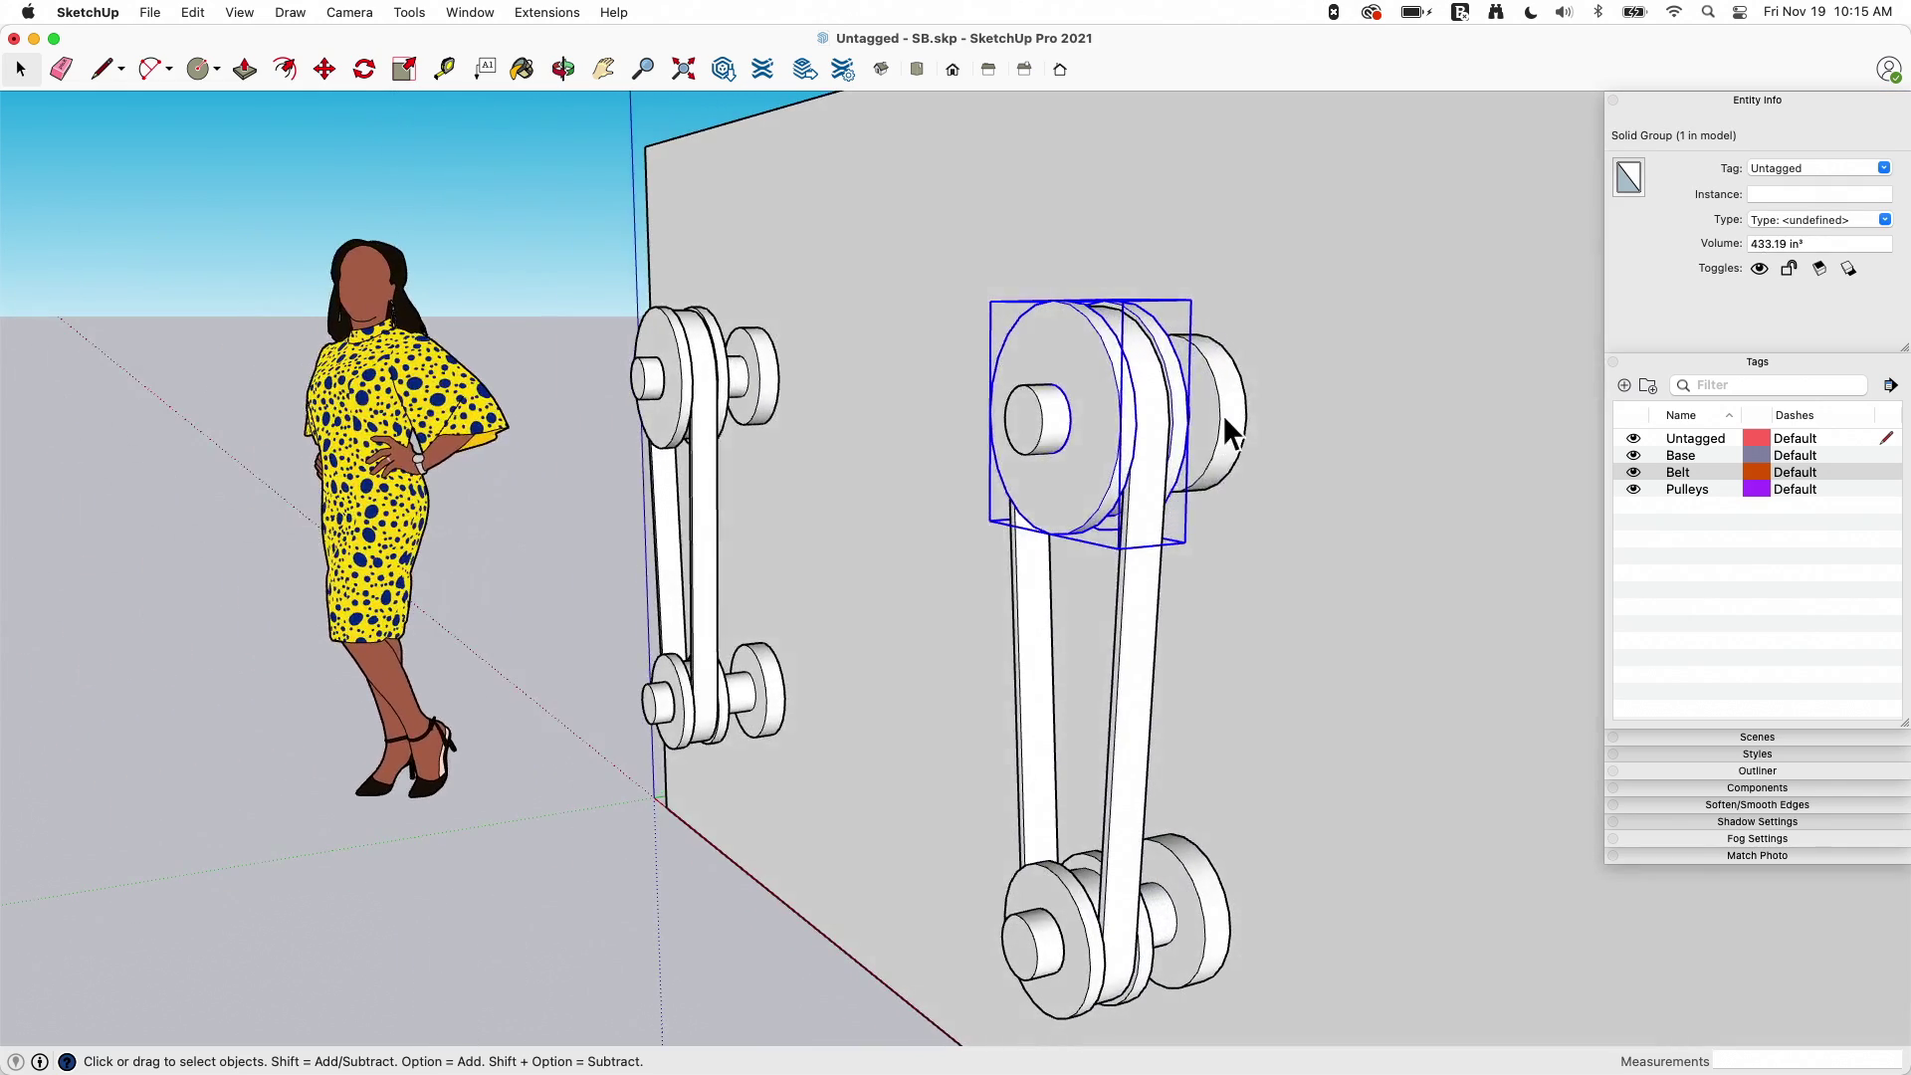
{"action": "left_click", "coordinate": [1222, 414]}
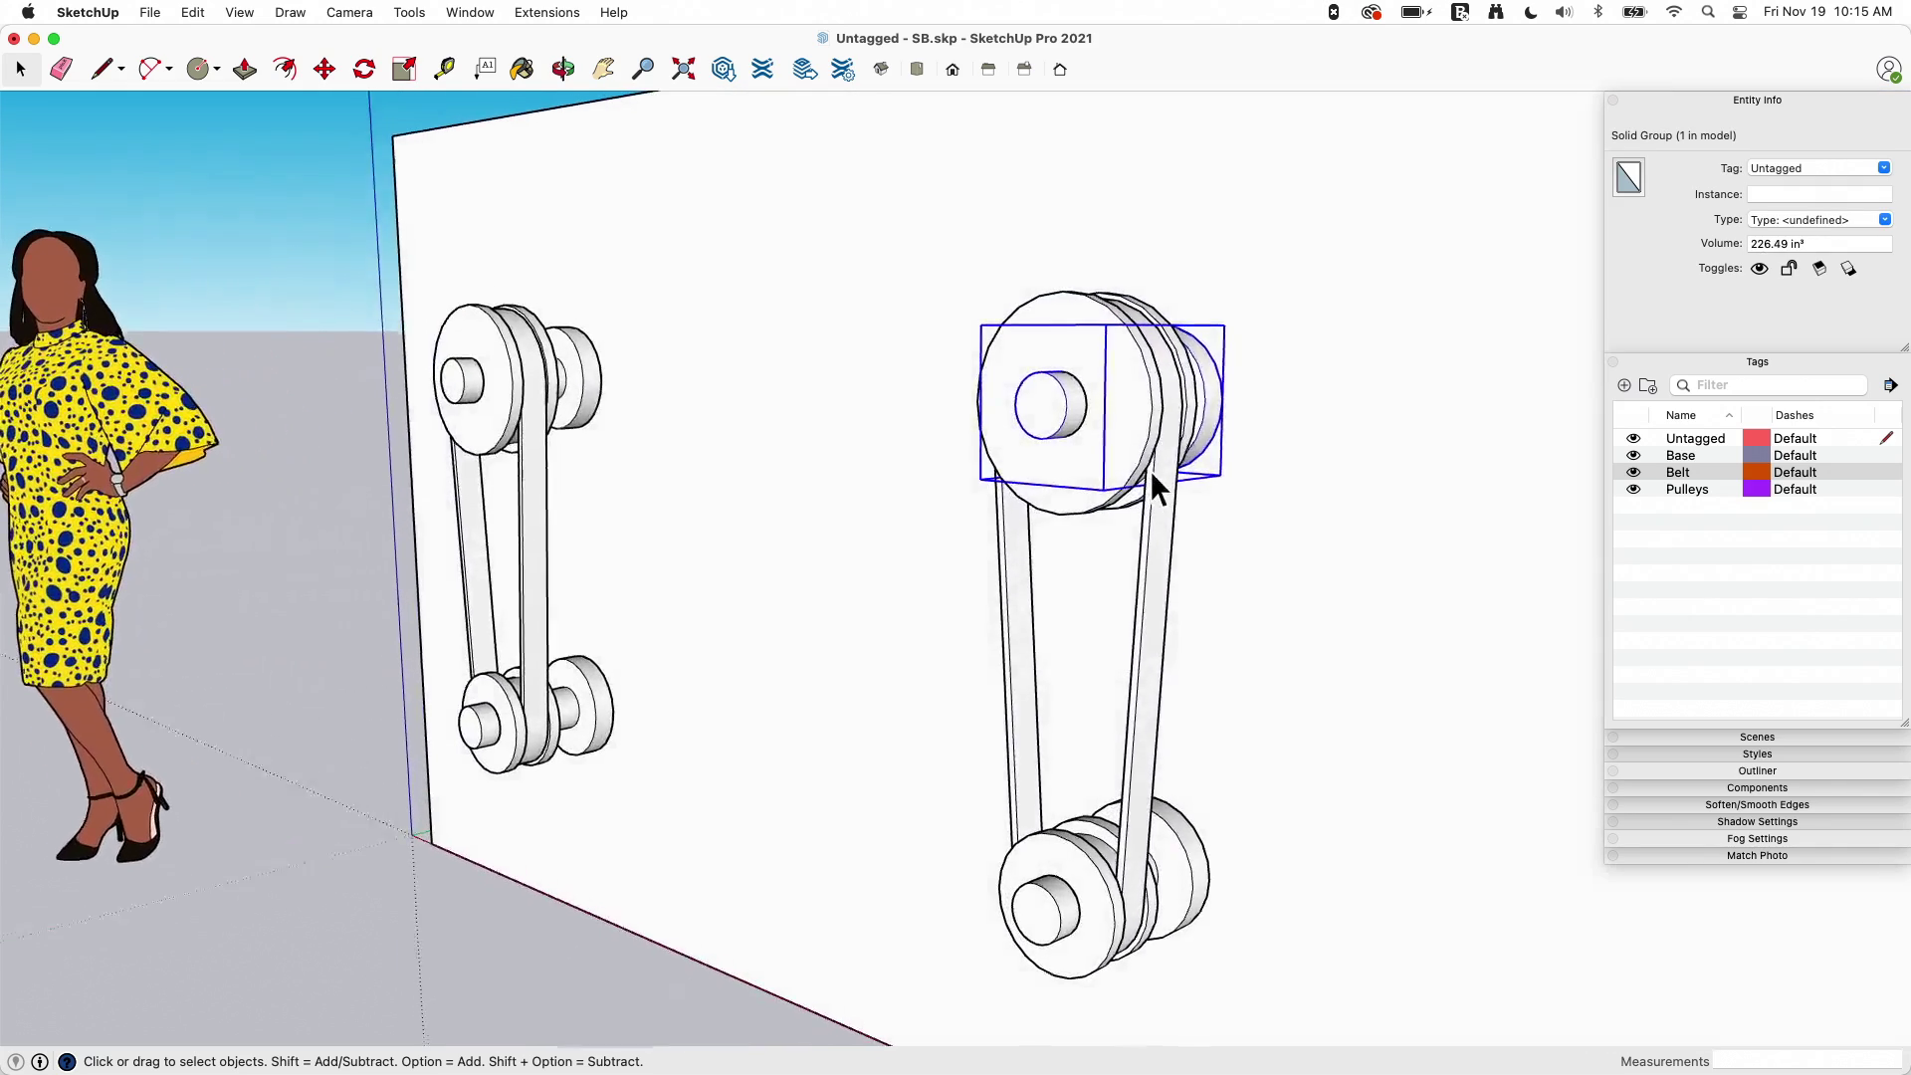
{"action": "middle_click_drag", "start_coordinate": [1150, 469], "coordinate": [1224, 669]}
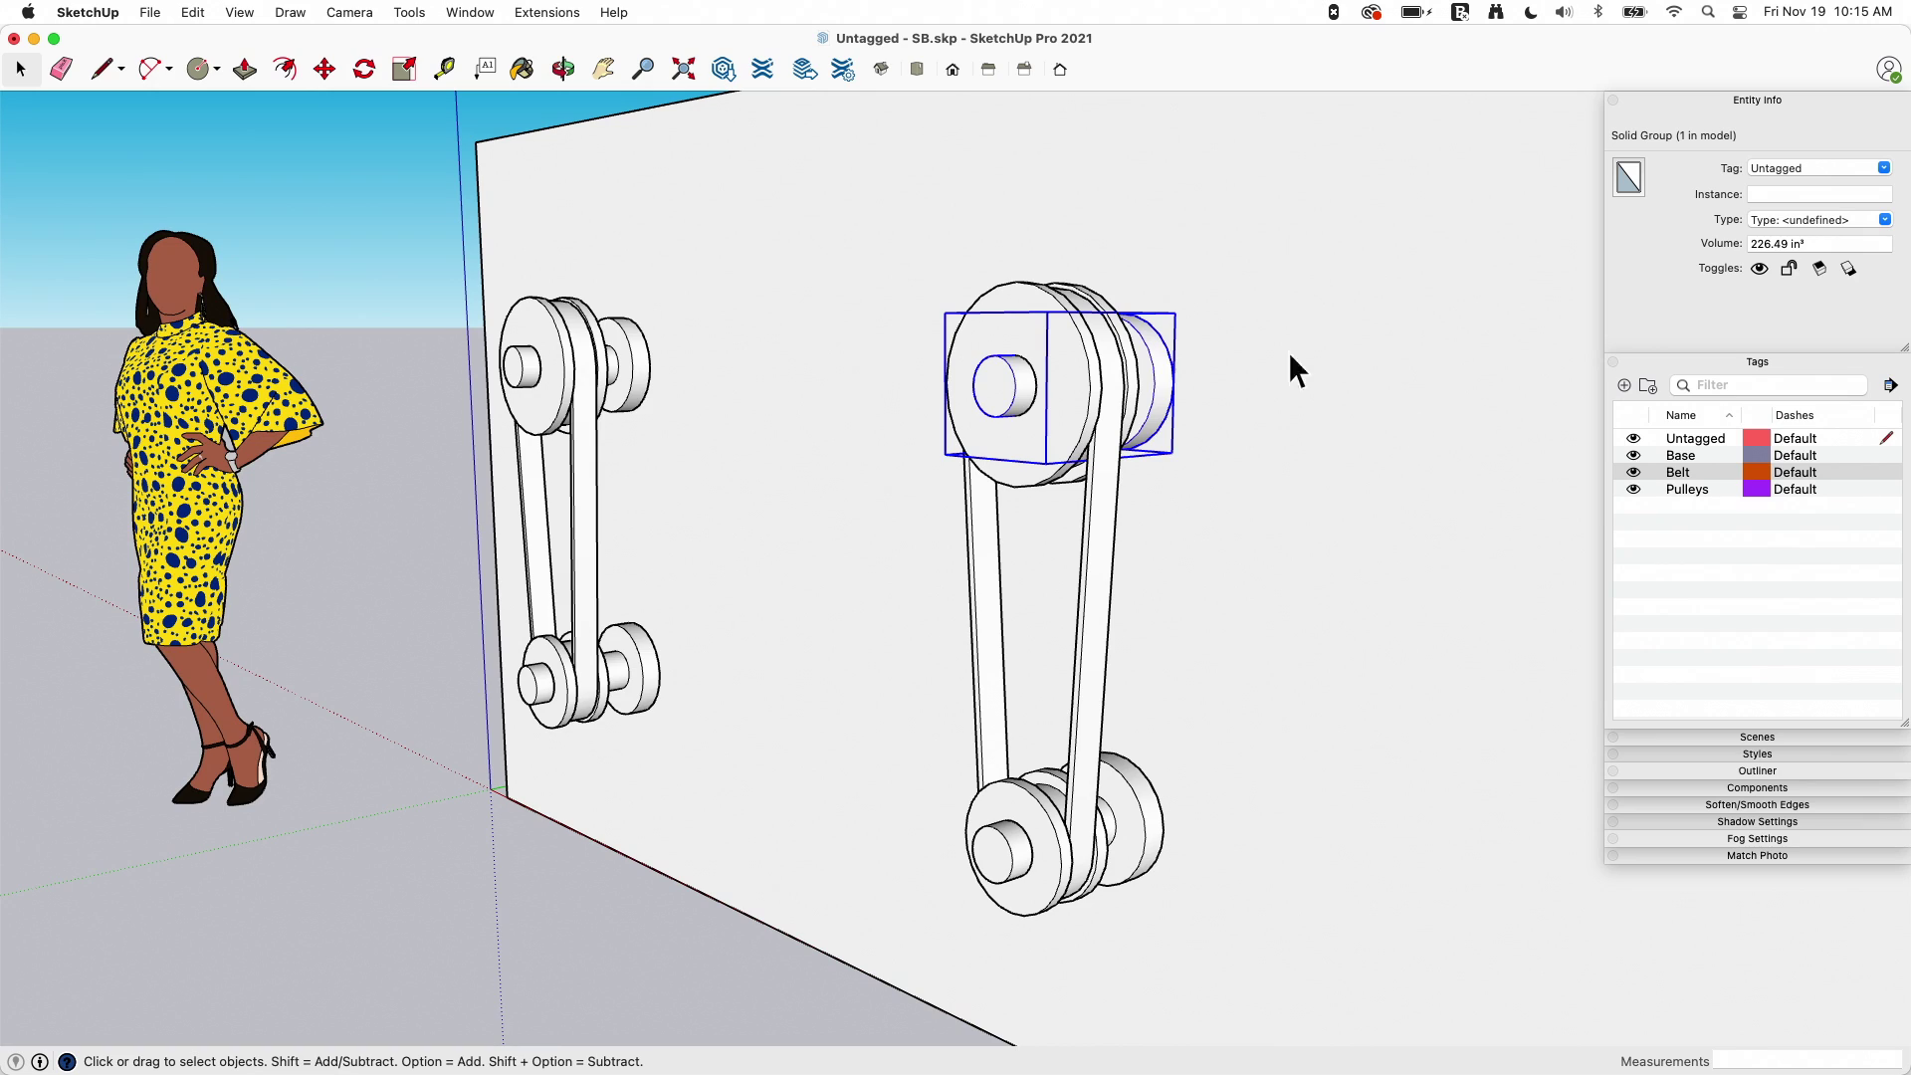
Step: Reopen the second assembly's upper pulley group, recheck the tag of all its geometry, and close the group
{"action": "middle_click_drag", "start_coordinate": [1175, 410], "coordinate": [845, 276]}
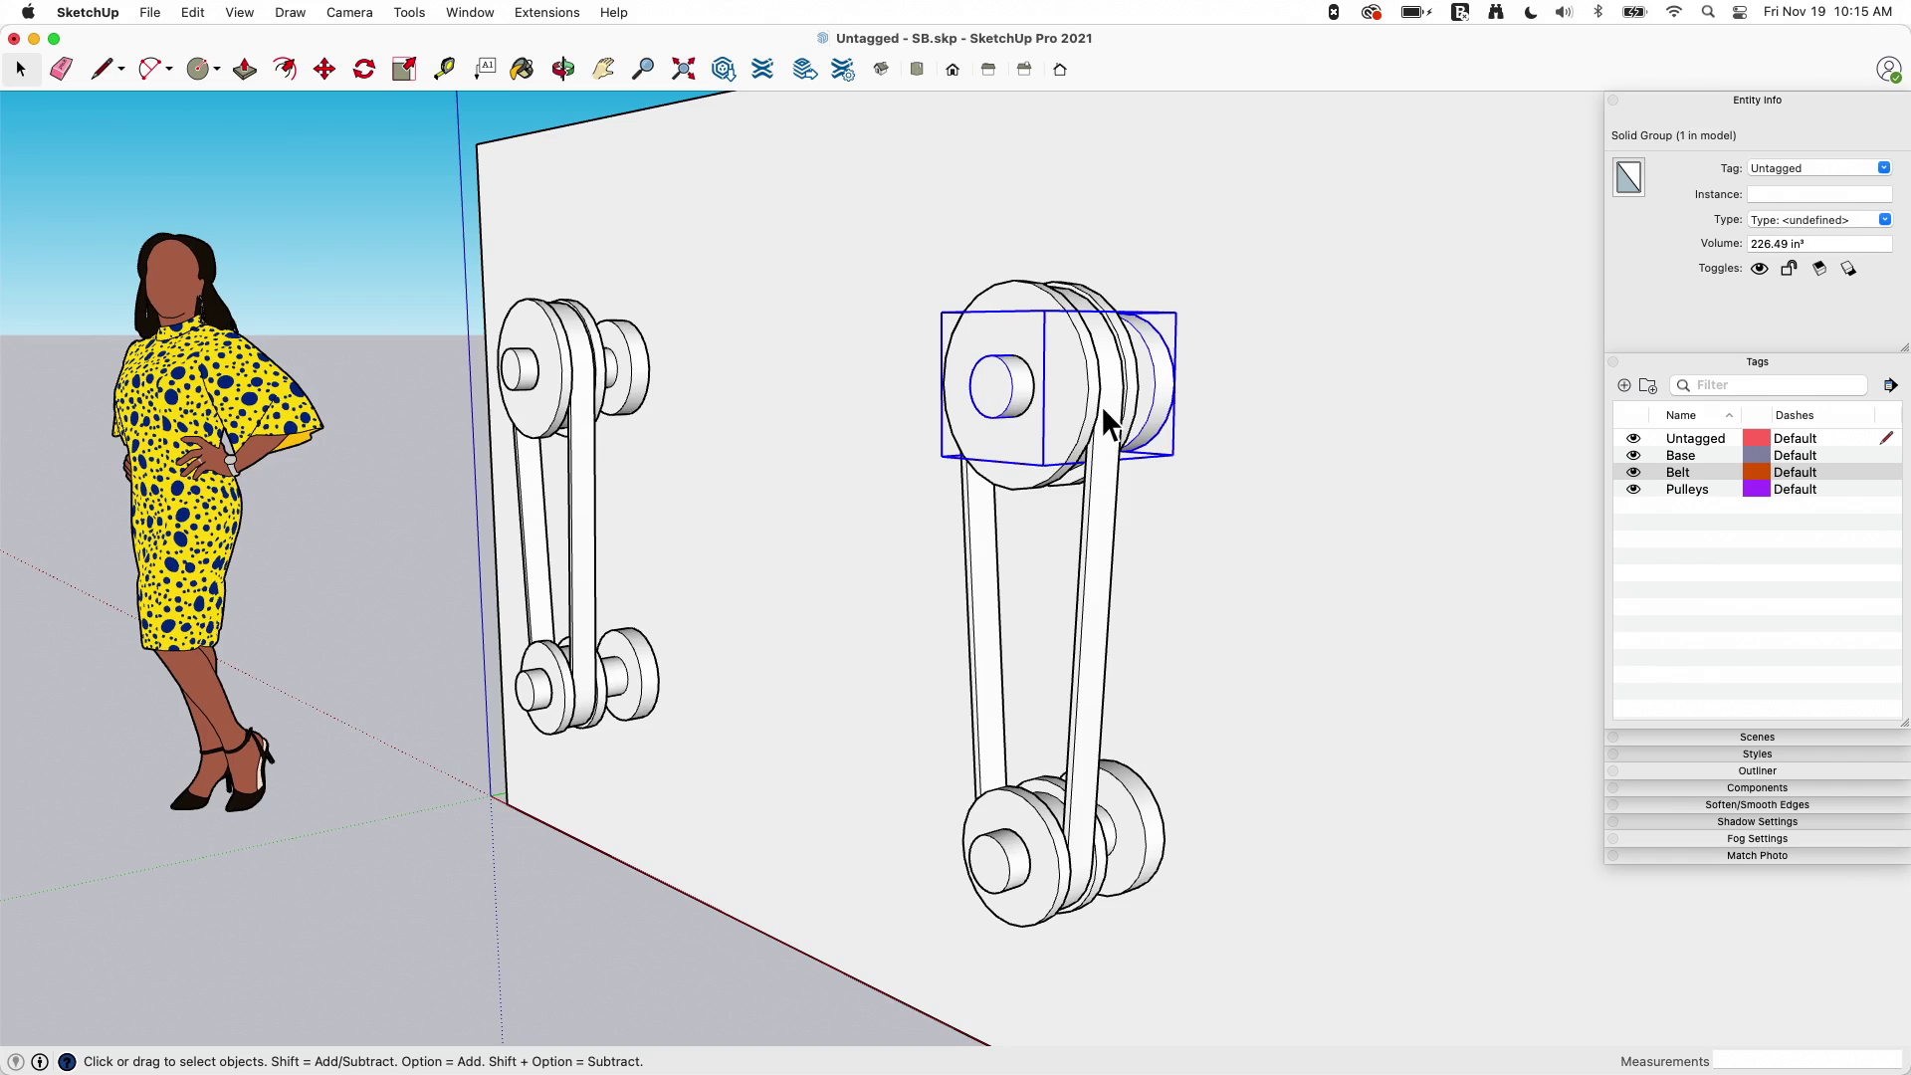
{"action": "middle_click_drag", "start_coordinate": [1160, 308], "coordinate": [1059, 366]}
{"action": "double_click", "coordinate": [1059, 362]}
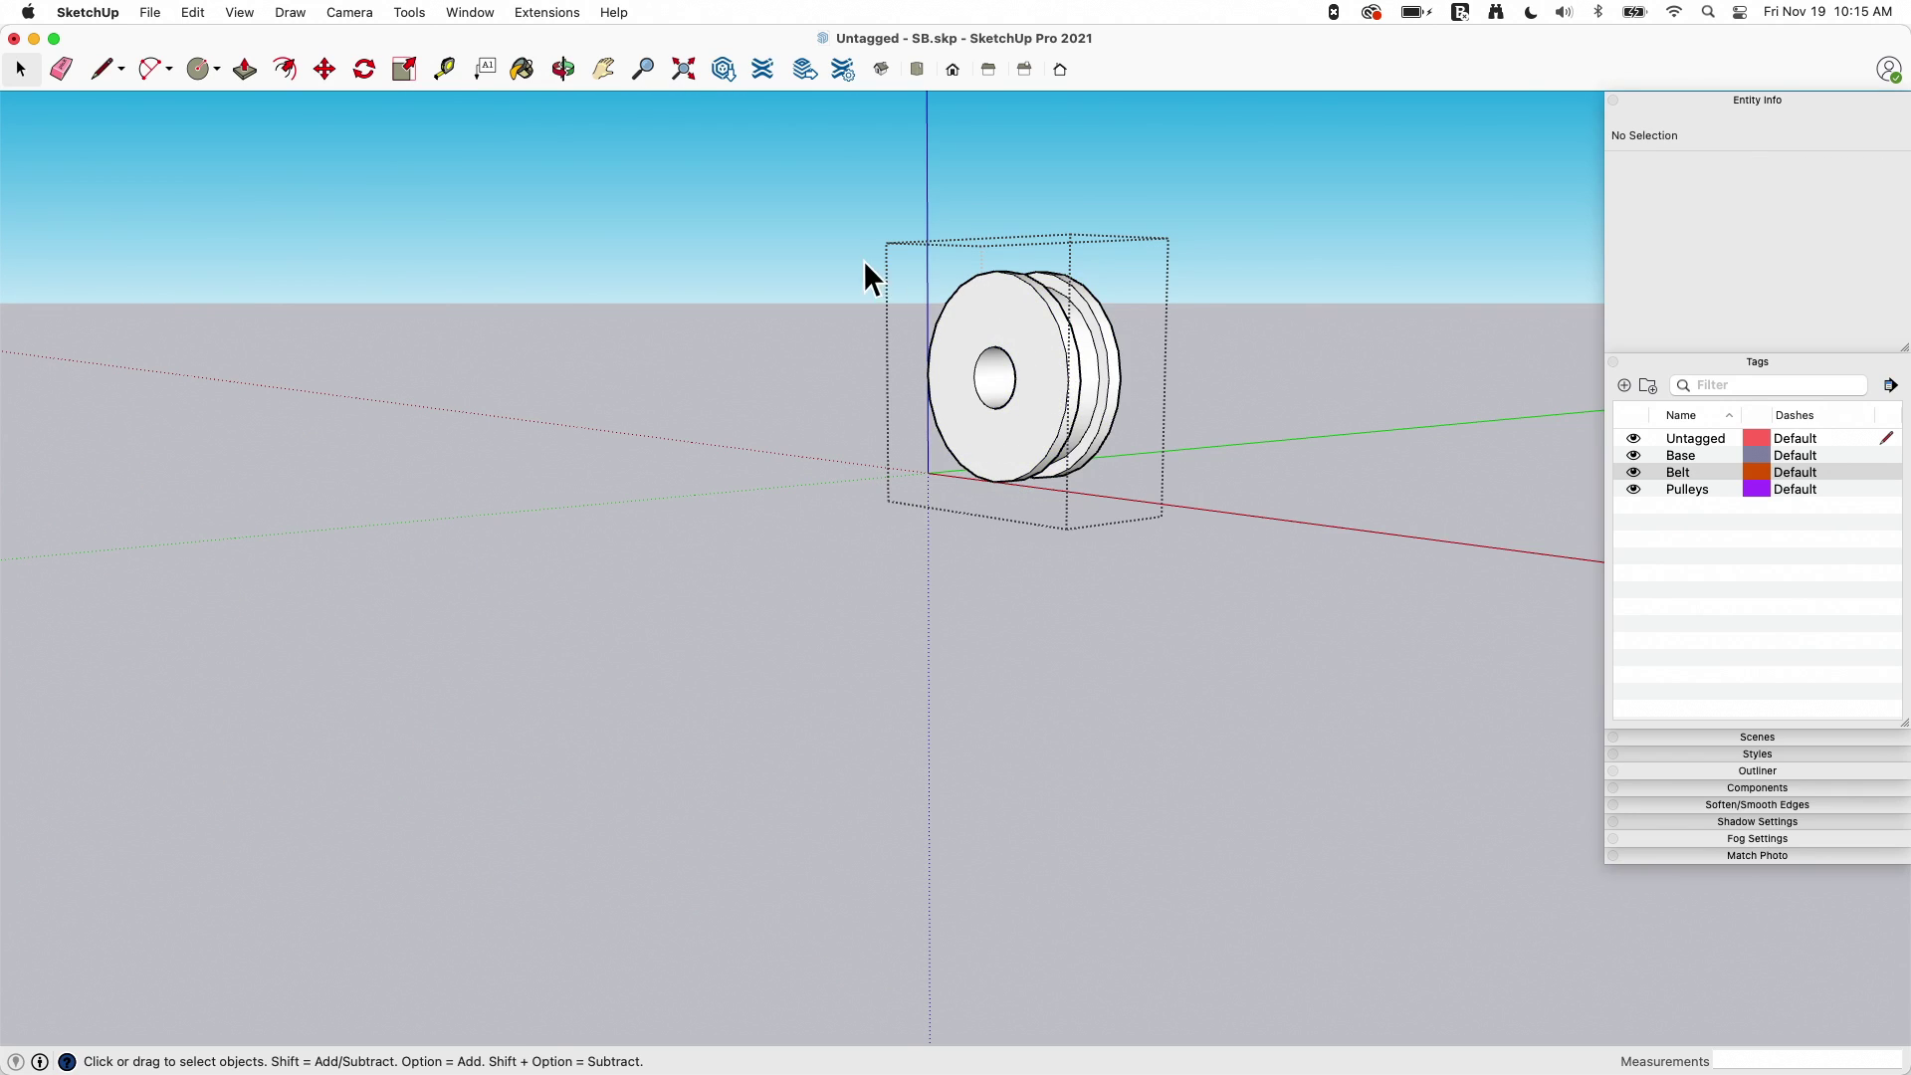
{"action": "left_click_drag", "start_coordinate": [862, 259], "coordinate": [1161, 535]}
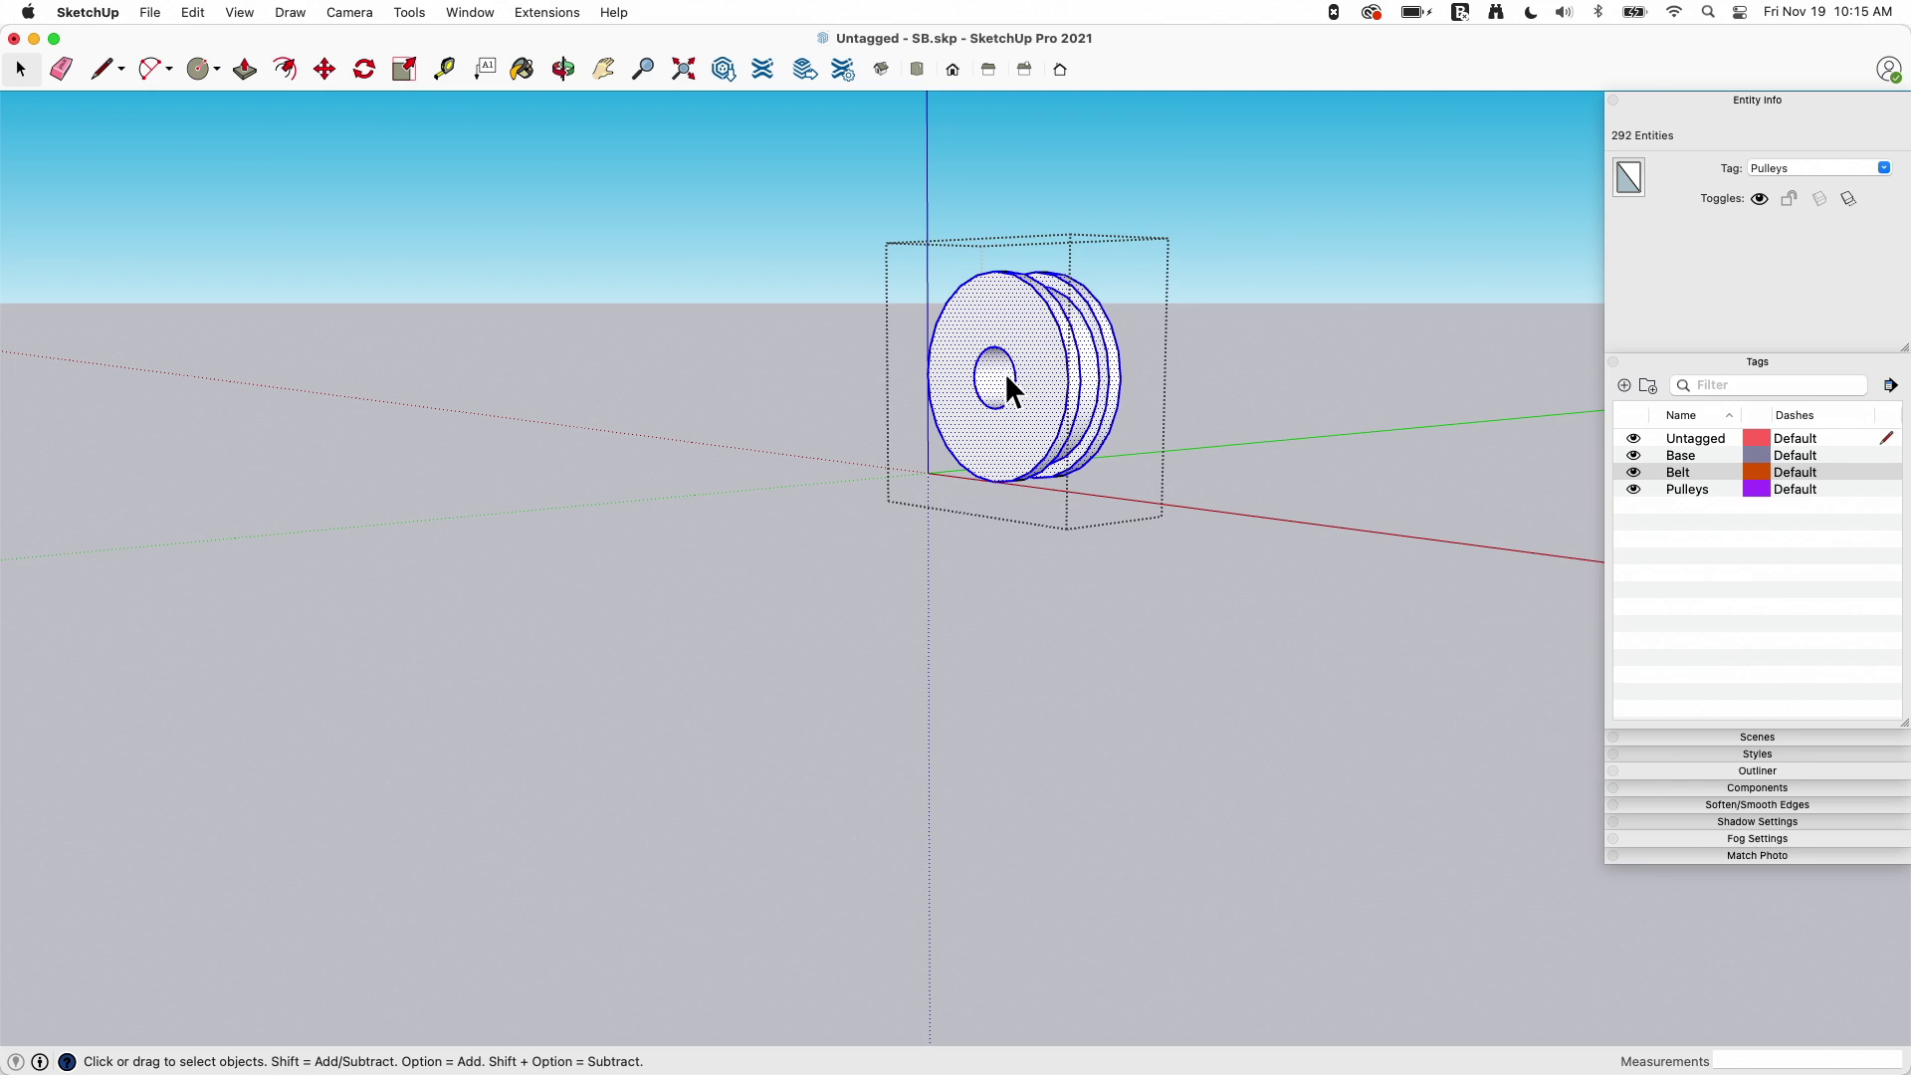
{"action": "left_click", "coordinate": [1270, 344]}
{"action": "middle_click_drag", "start_coordinate": [1261, 349], "coordinate": [1144, 364]}
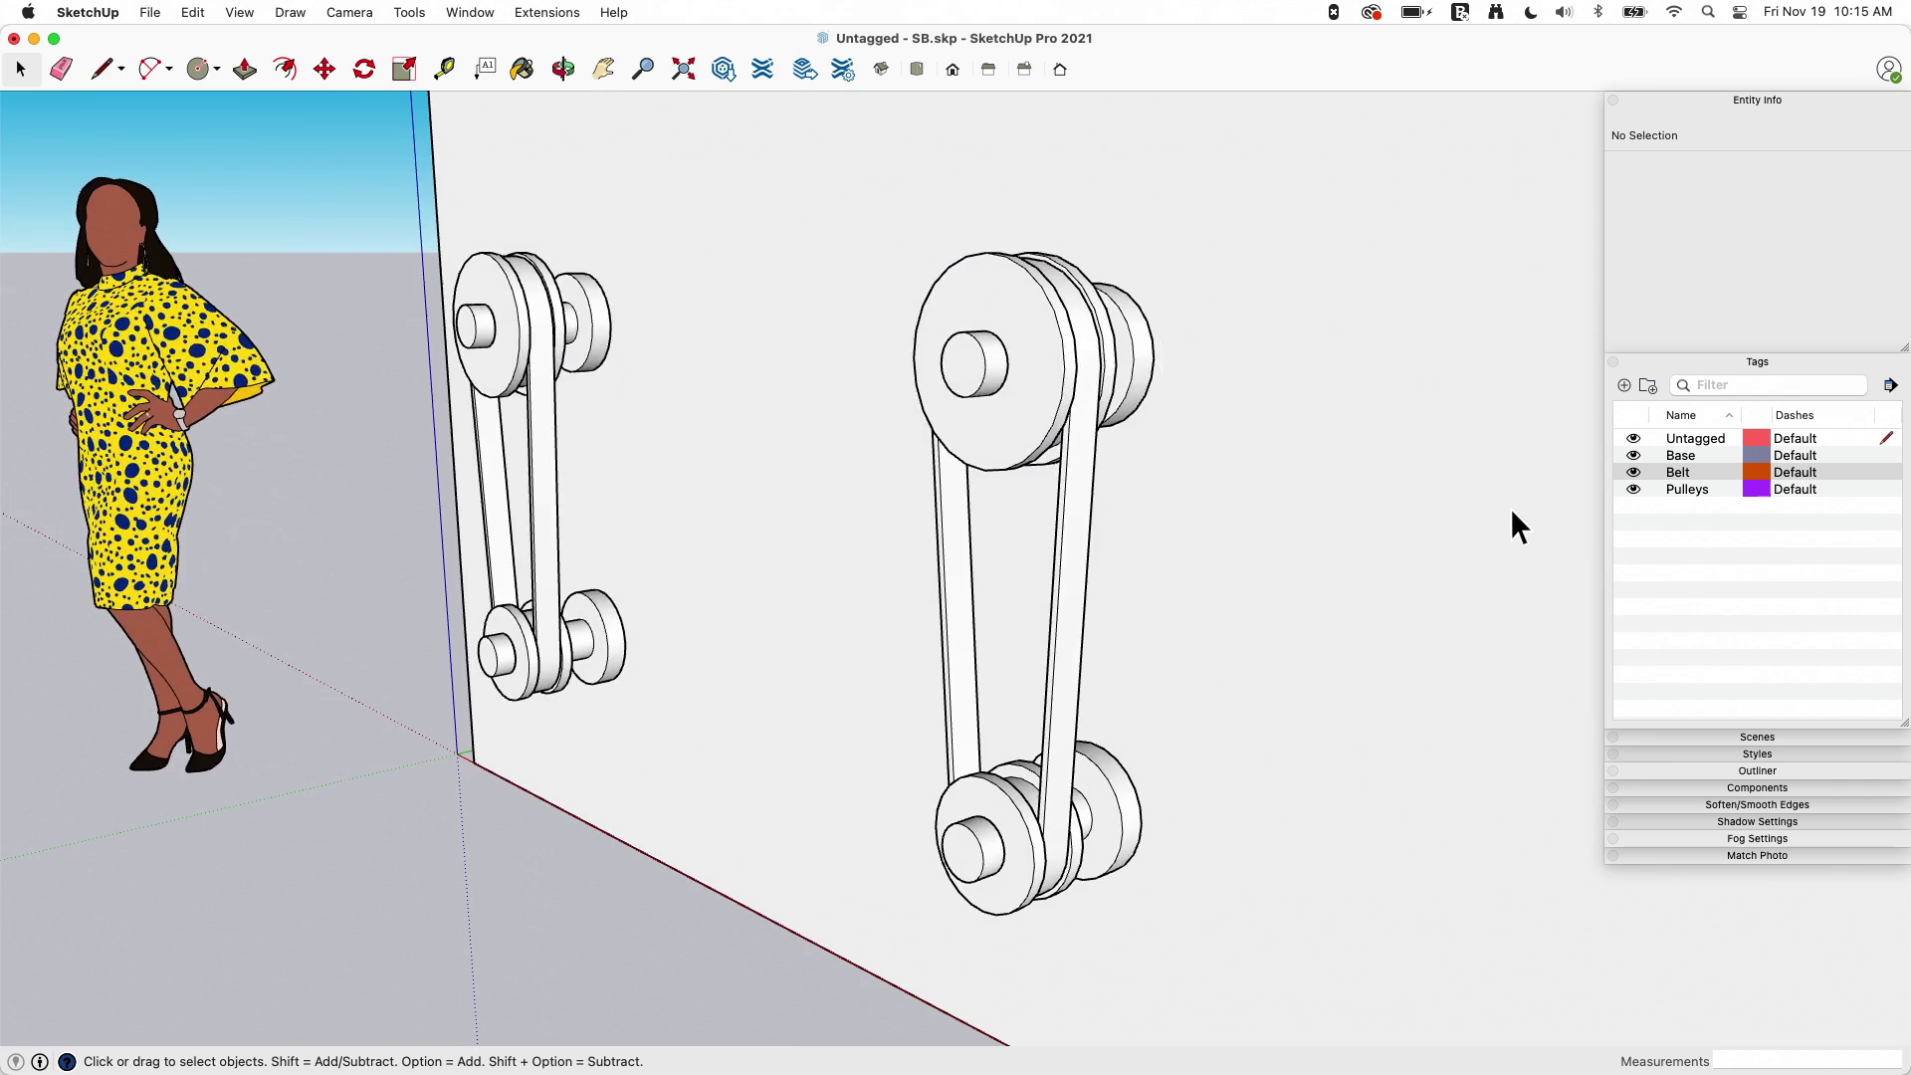
Step: Hide the Belt, Pulleys and Base tags one after another with both assemblies in view
{"action": "left_click", "coordinate": [1633, 471]}
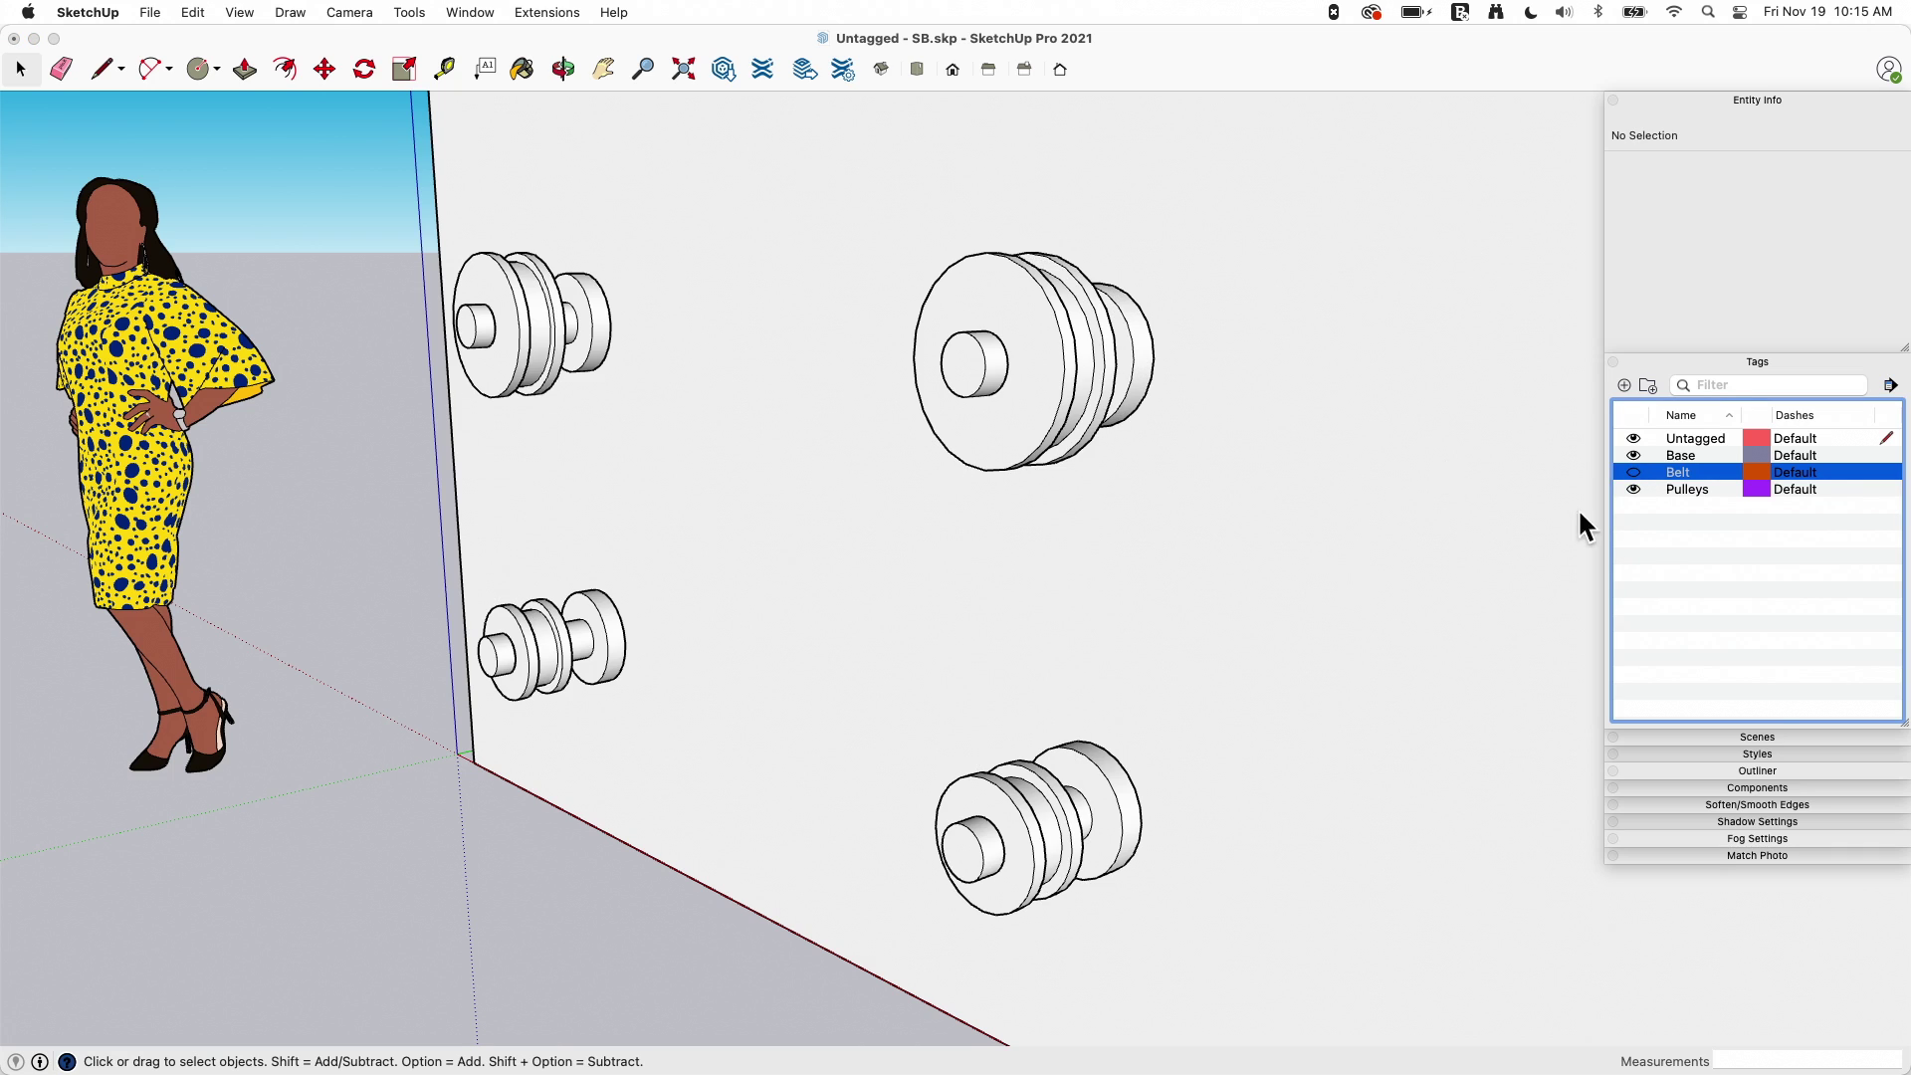
{"action": "left_click", "coordinate": [1632, 487]}
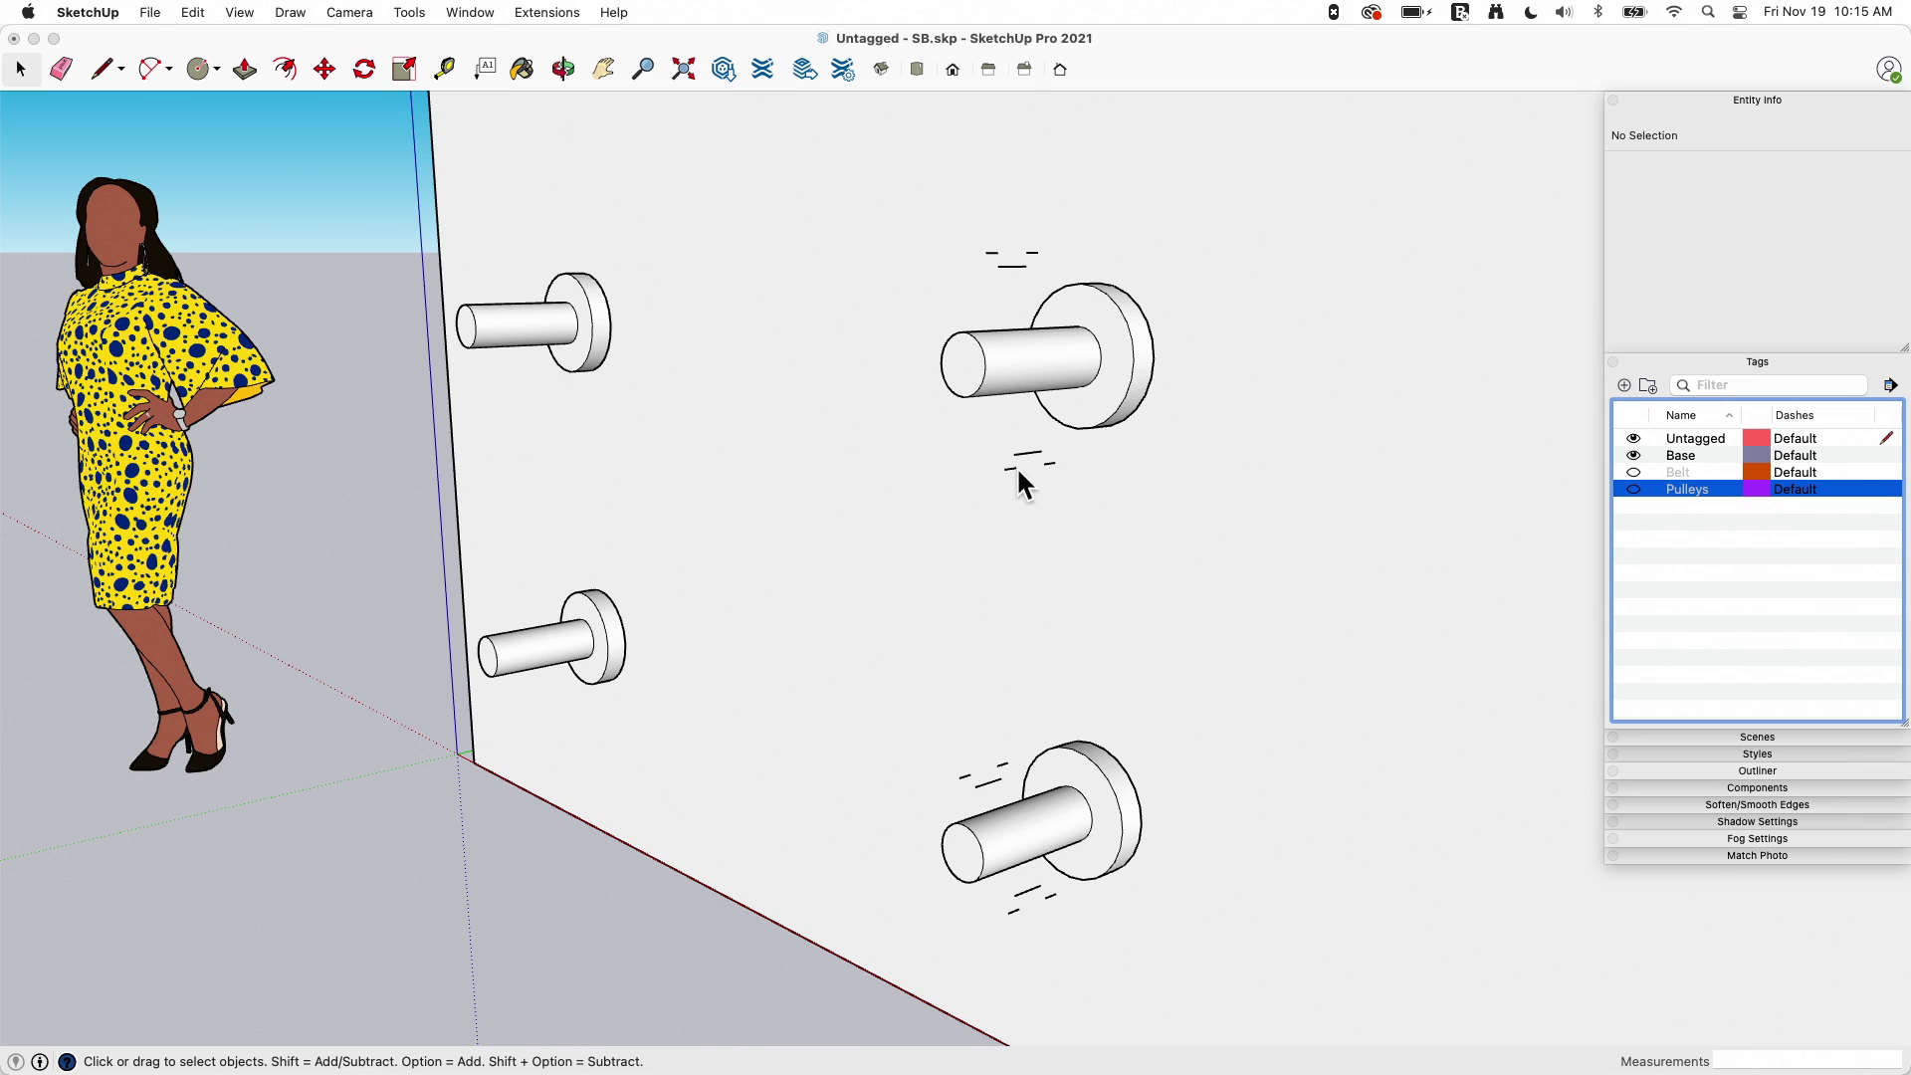
{"action": "left_click", "coordinate": [1631, 456]}
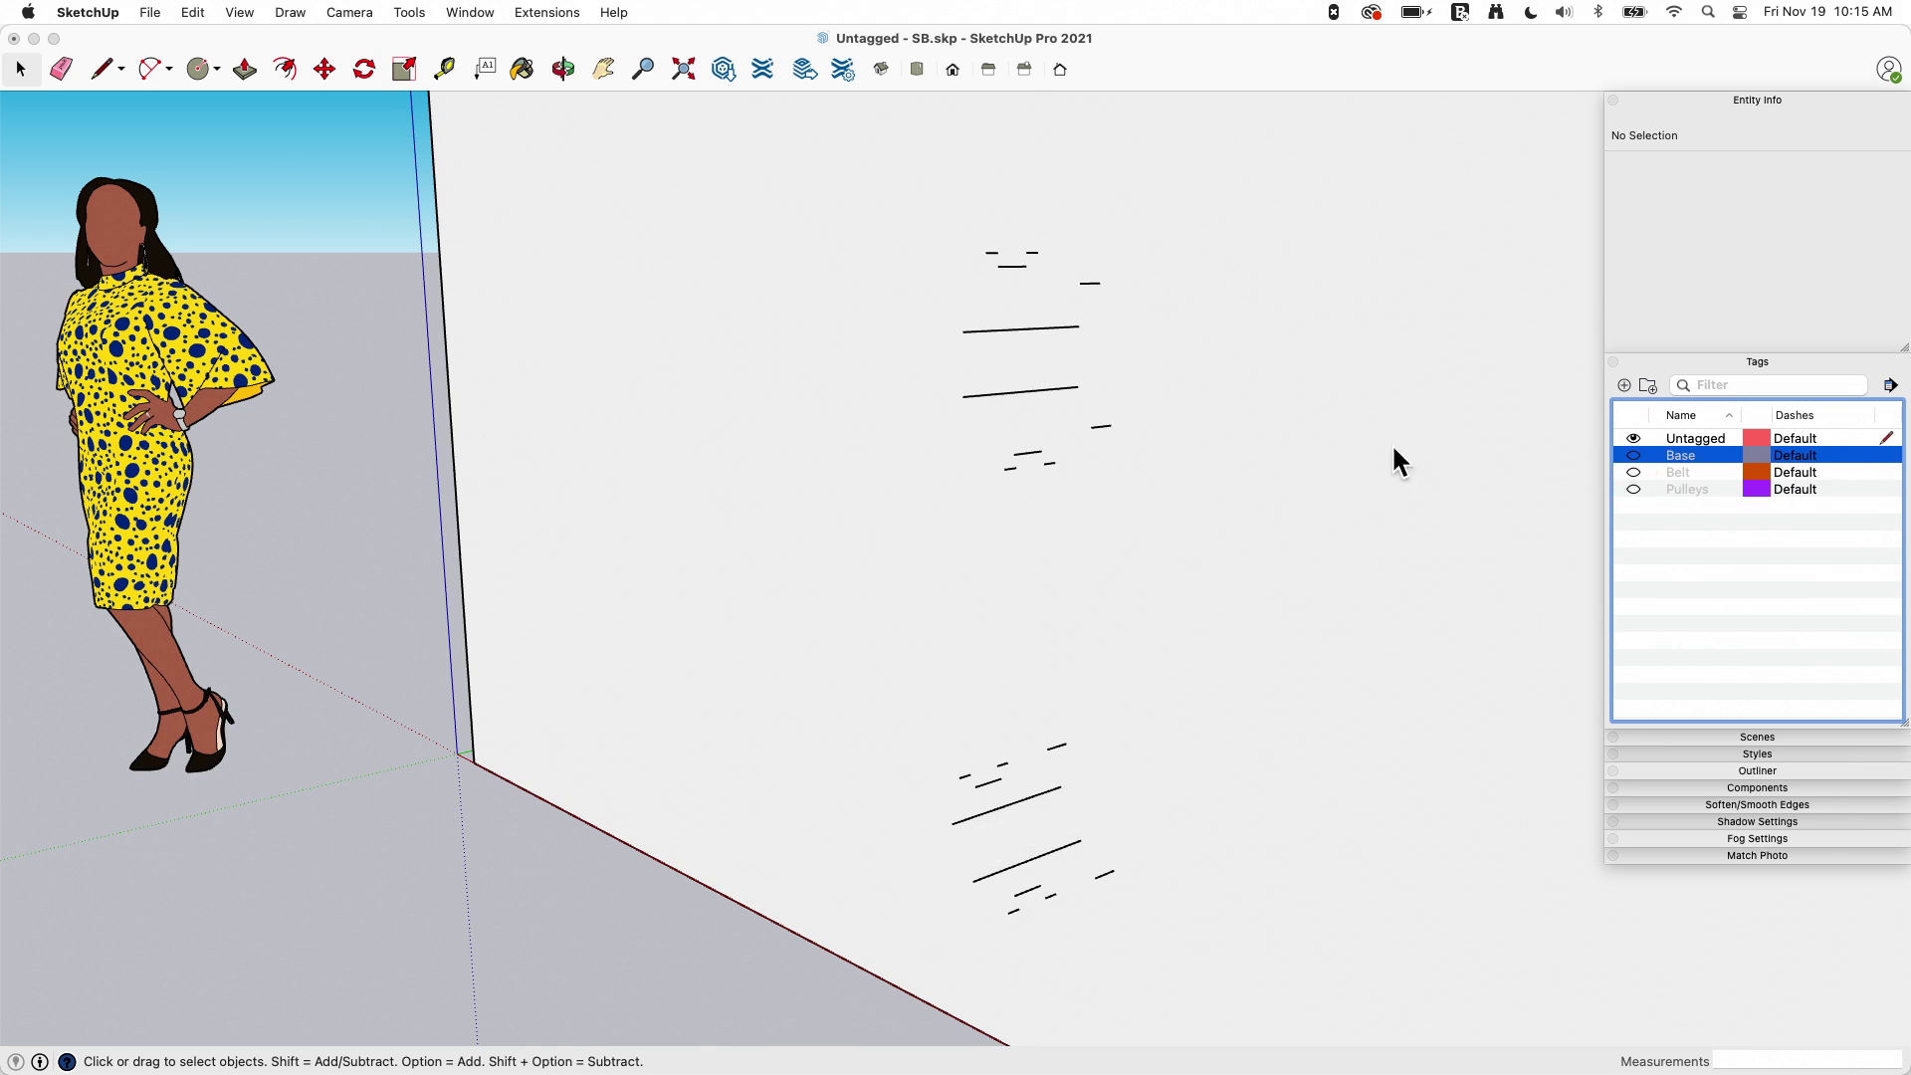
Step: Examine from several angles what is still displayed of the second assembly while the three tags are hidden
{"action": "scroll", "coordinate": [1162, 404], "scroll_direction": "up", "scroll_amount": 5}
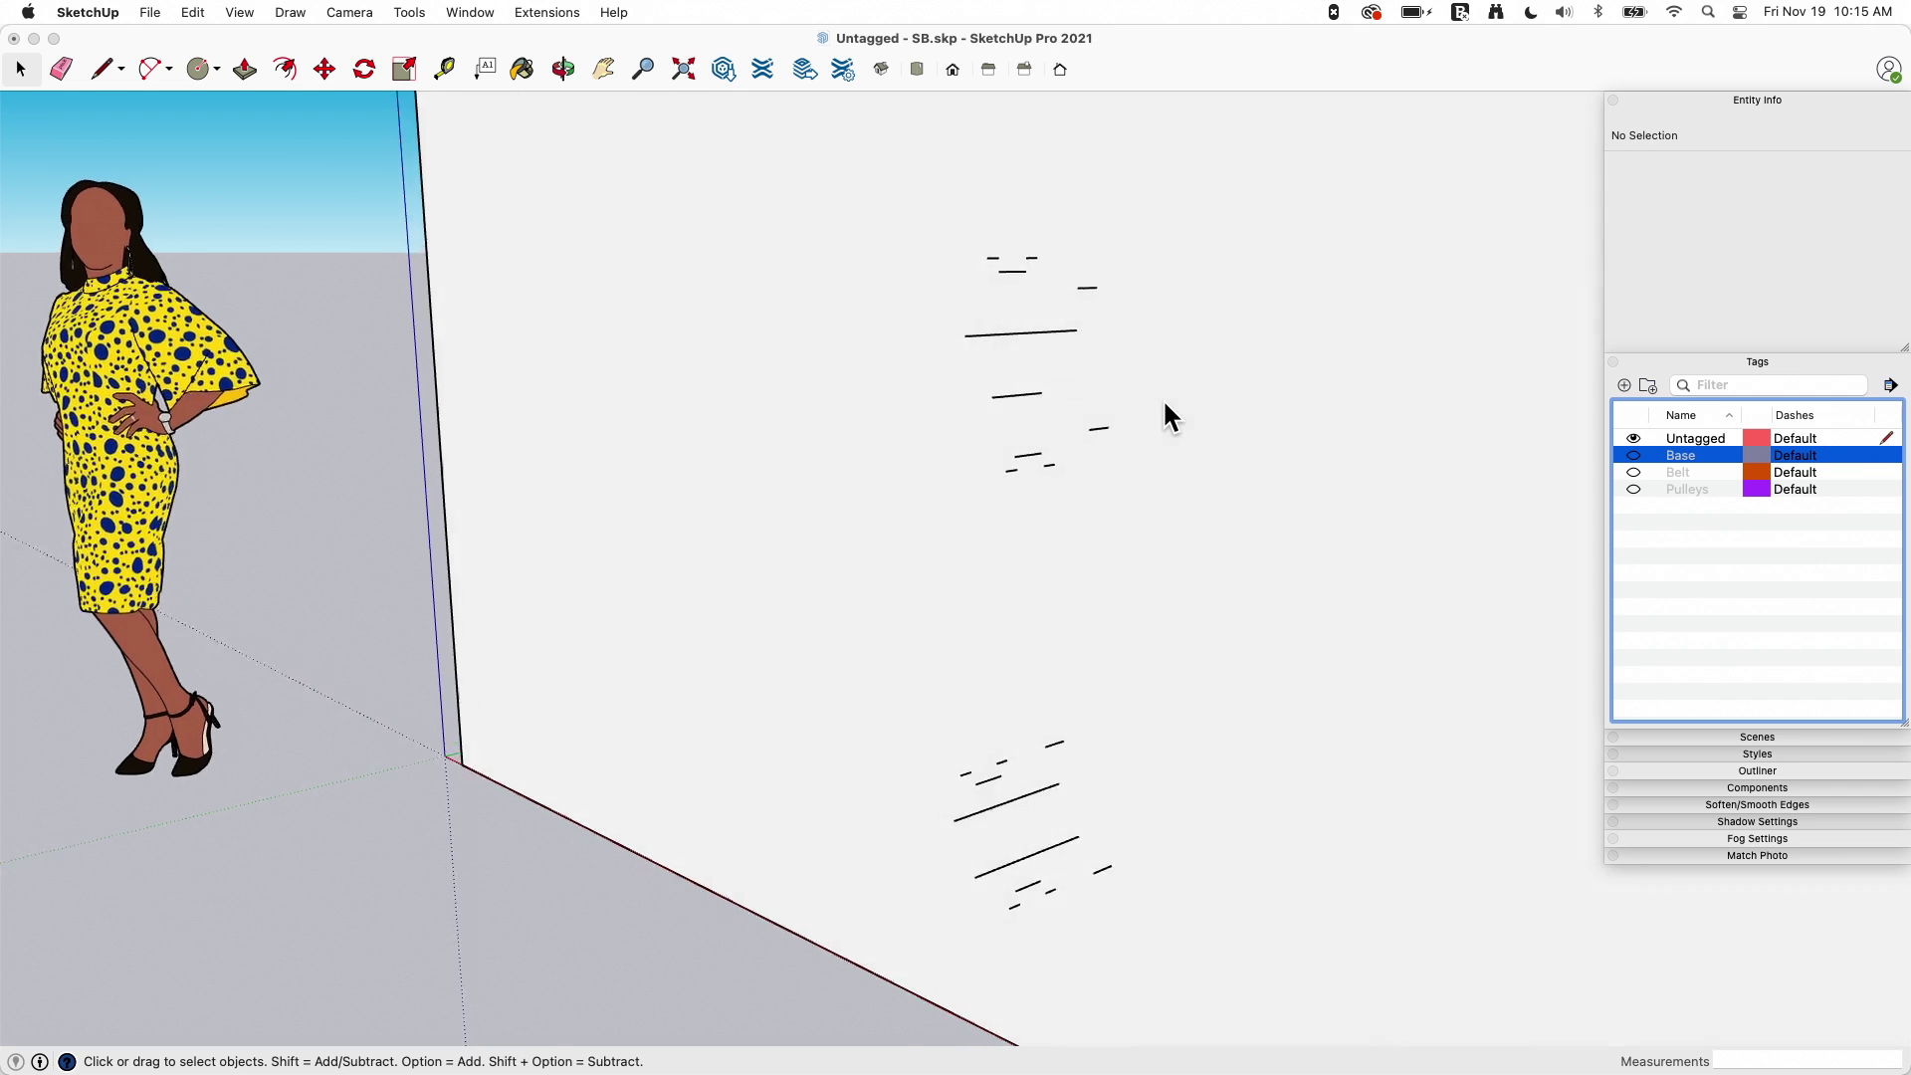
{"action": "scroll", "coordinate": [1165, 410], "scroll_direction": "up", "scroll_amount": 5}
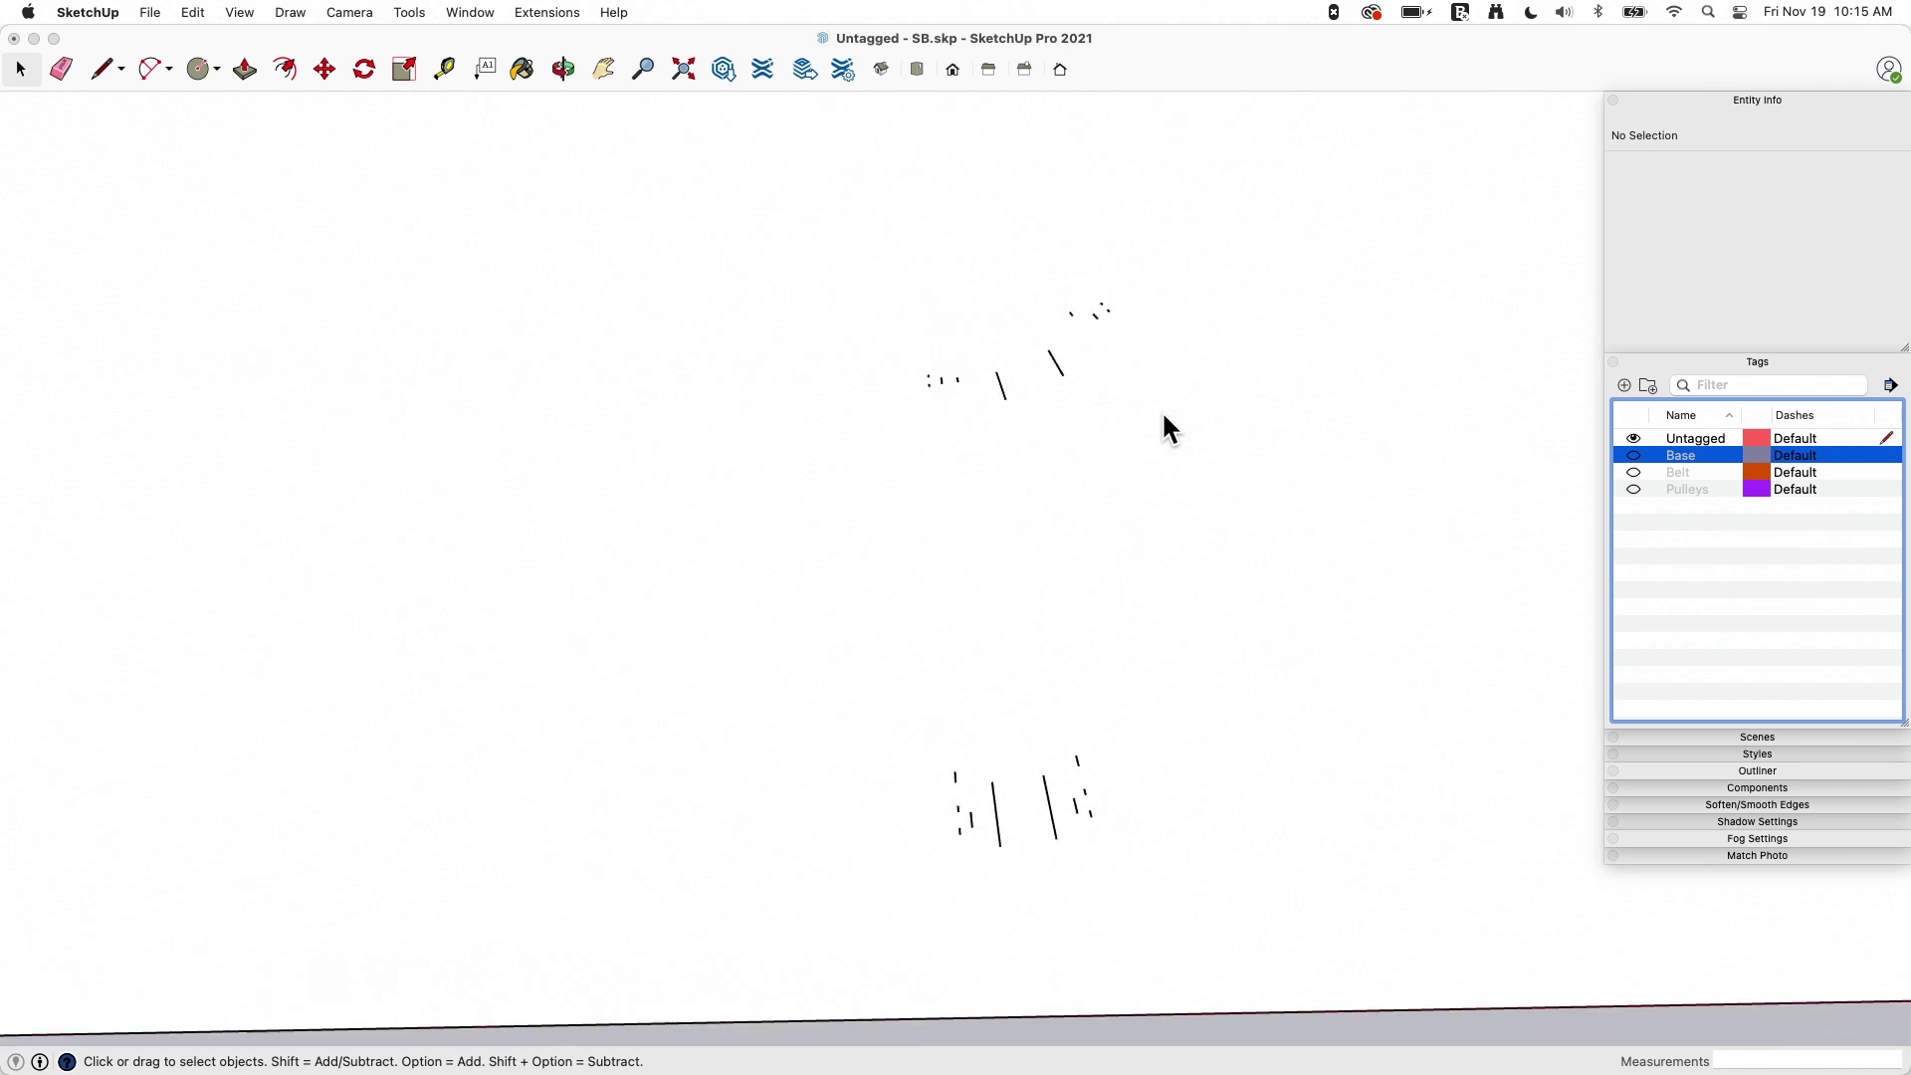
{"action": "scroll", "coordinate": [1164, 414], "scroll_direction": "down", "scroll_amount": 6}
{"action": "scroll", "coordinate": [1162, 410], "scroll_direction": "down", "scroll_amount": 3}
{"action": "scroll", "coordinate": [1161, 410], "scroll_direction": "up", "scroll_amount": 5}
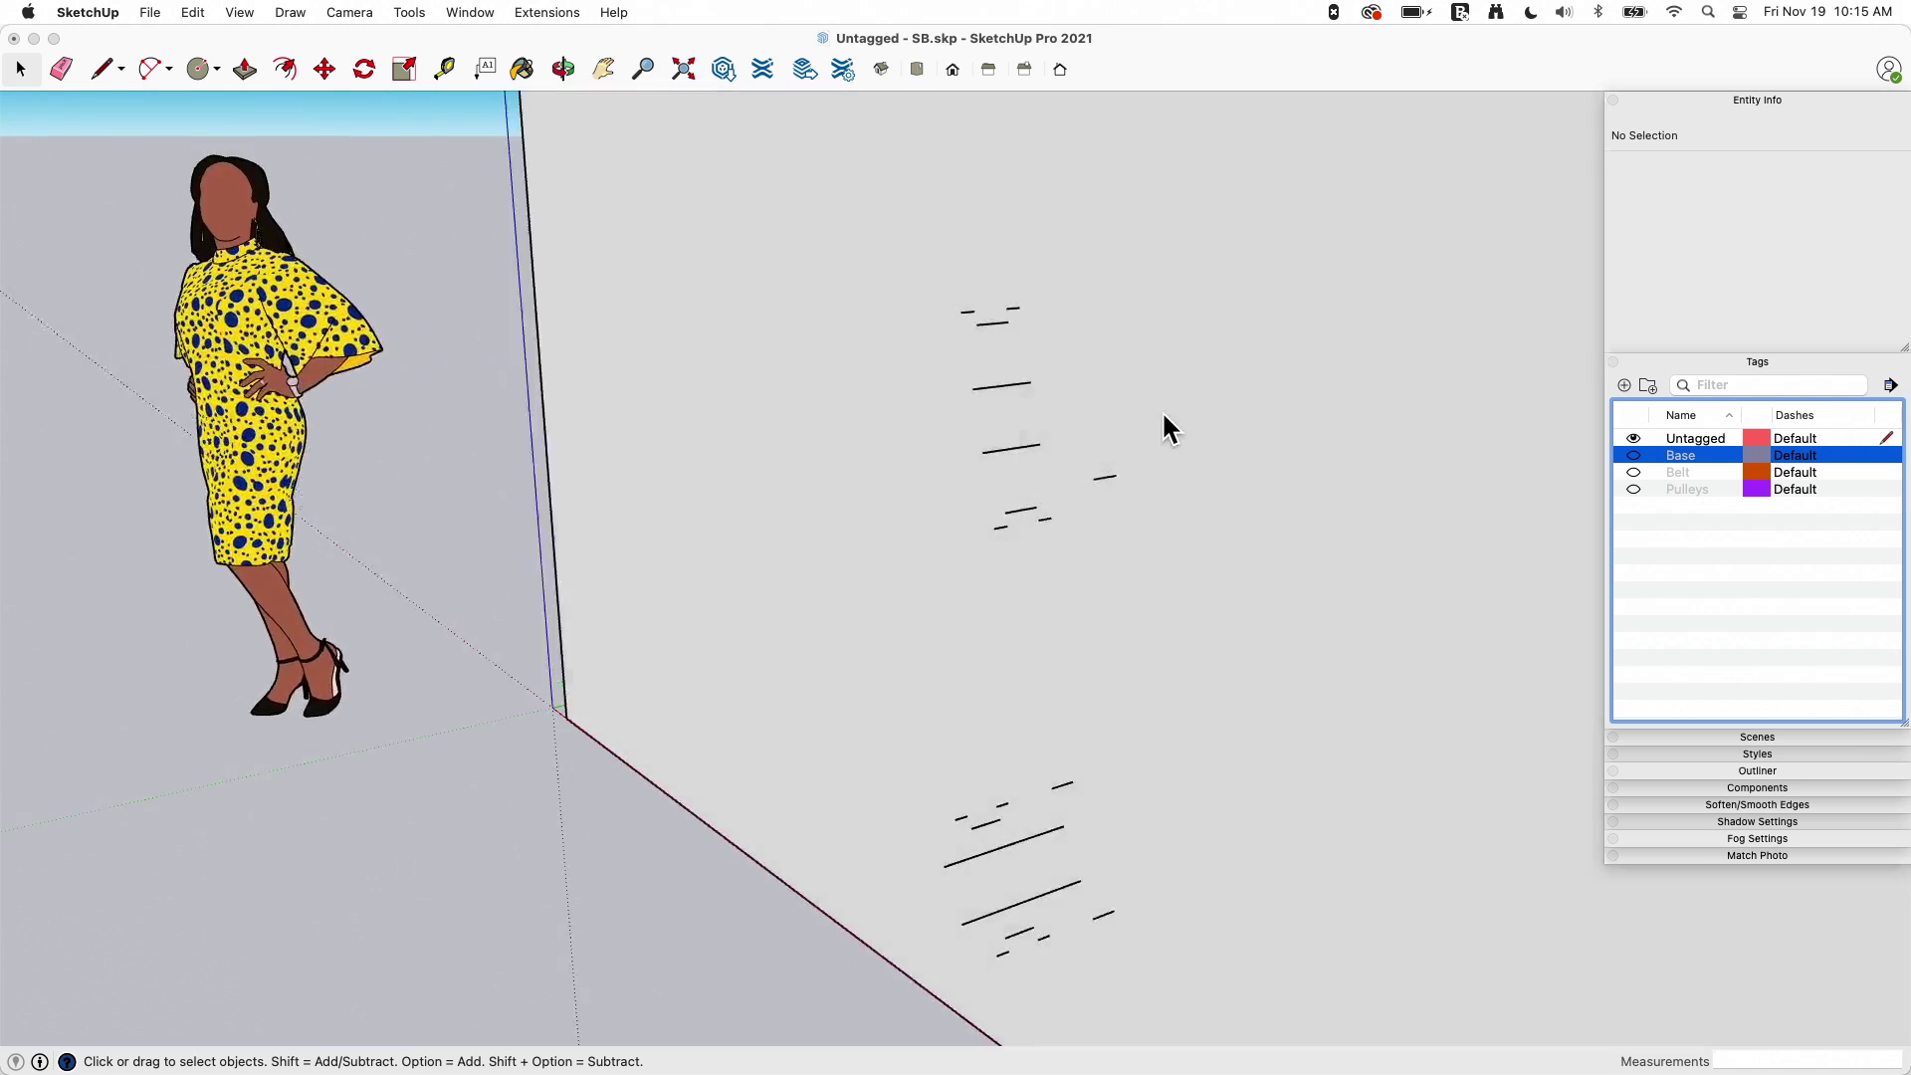
{"action": "scroll", "coordinate": [1161, 410], "scroll_direction": "up", "scroll_amount": 3}
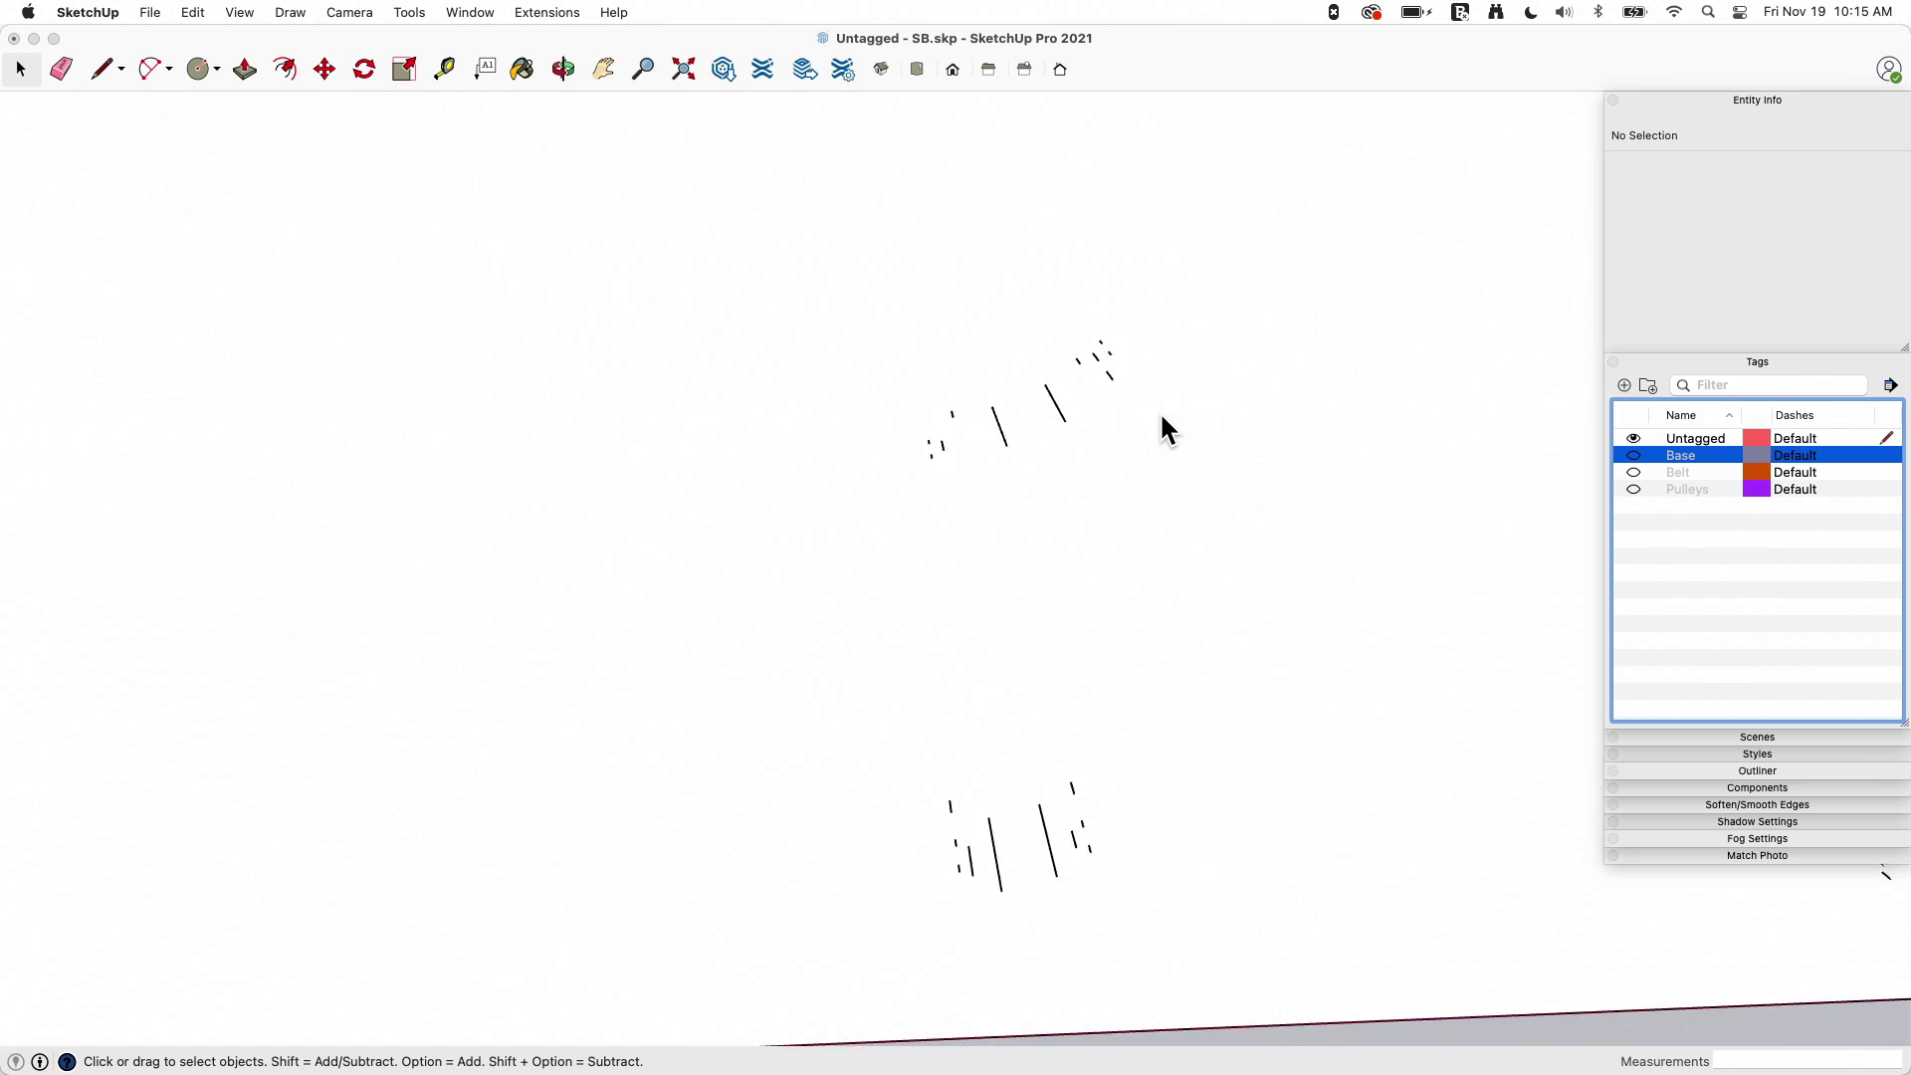
{"action": "scroll", "coordinate": [1160, 410], "scroll_direction": "down", "scroll_amount": 3}
{"action": "scroll", "coordinate": [1158, 412], "scroll_direction": "up", "scroll_amount": 3}
{"action": "middle_click_drag", "start_coordinate": [1156, 409], "coordinate": [1019, 501]}
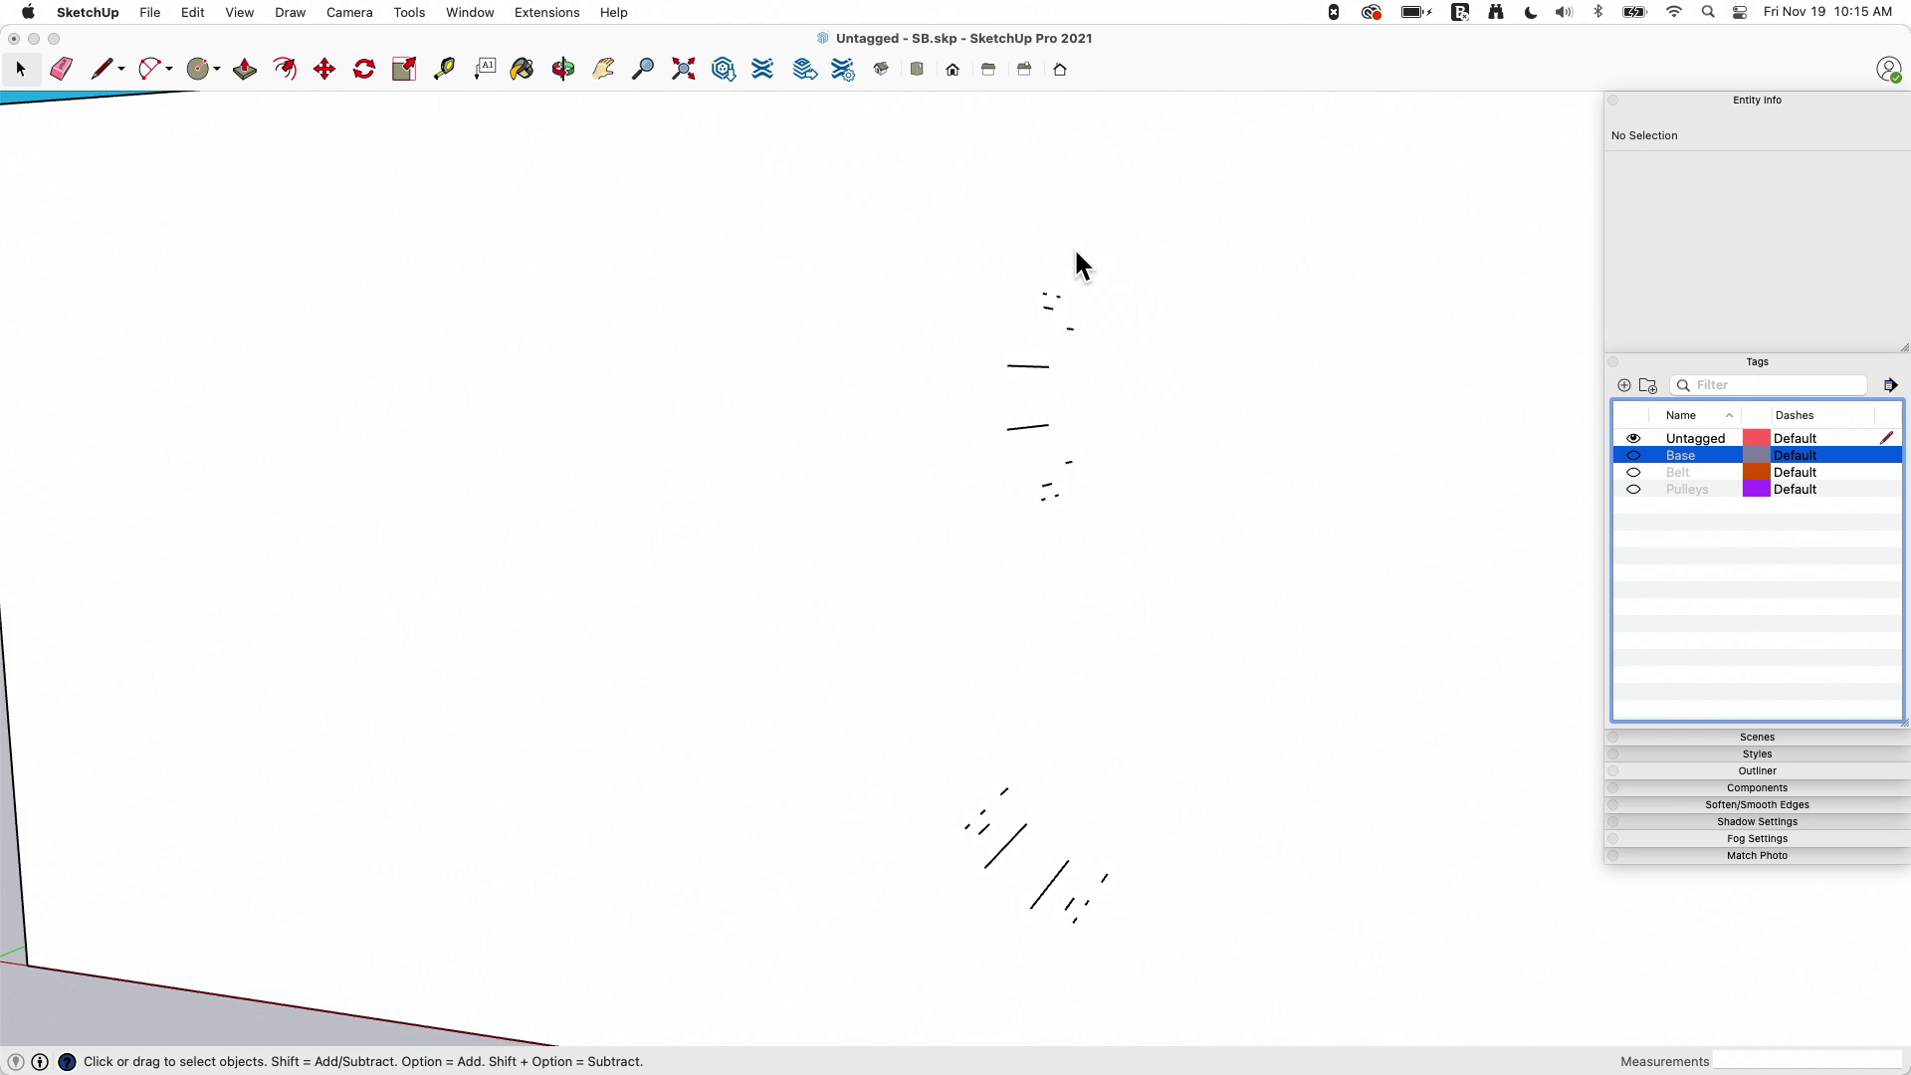
Step: Select the second assembly's upper pulley group by its leftover edges while the tags are hidden, check its tag, and clear the selection
{"action": "mouse_move", "coordinate": [1077, 441]}
{"action": "middle_mouse_down"}
{"action": "mouse_move", "coordinate": [1086, 386]}
{"action": "mouse_move", "coordinate": [1055, 356]}
{"action": "mouse_move", "coordinate": [1035, 429]}
{"action": "mouse_move", "coordinate": [1005, 428]}
{"action": "mouse_move", "coordinate": [1098, 442]}
{"action": "middle_mouse_up"}
{"action": "middle_click_drag", "start_coordinate": [1059, 352], "coordinate": [793, 256]}
{"action": "left_click_drag", "start_coordinate": [793, 256], "coordinate": [1284, 700]}
{"action": "middle_click_drag", "start_coordinate": [1284, 700], "coordinate": [902, 325]}
{"action": "left_click", "coordinate": [1012, 400], "text": "shift"}
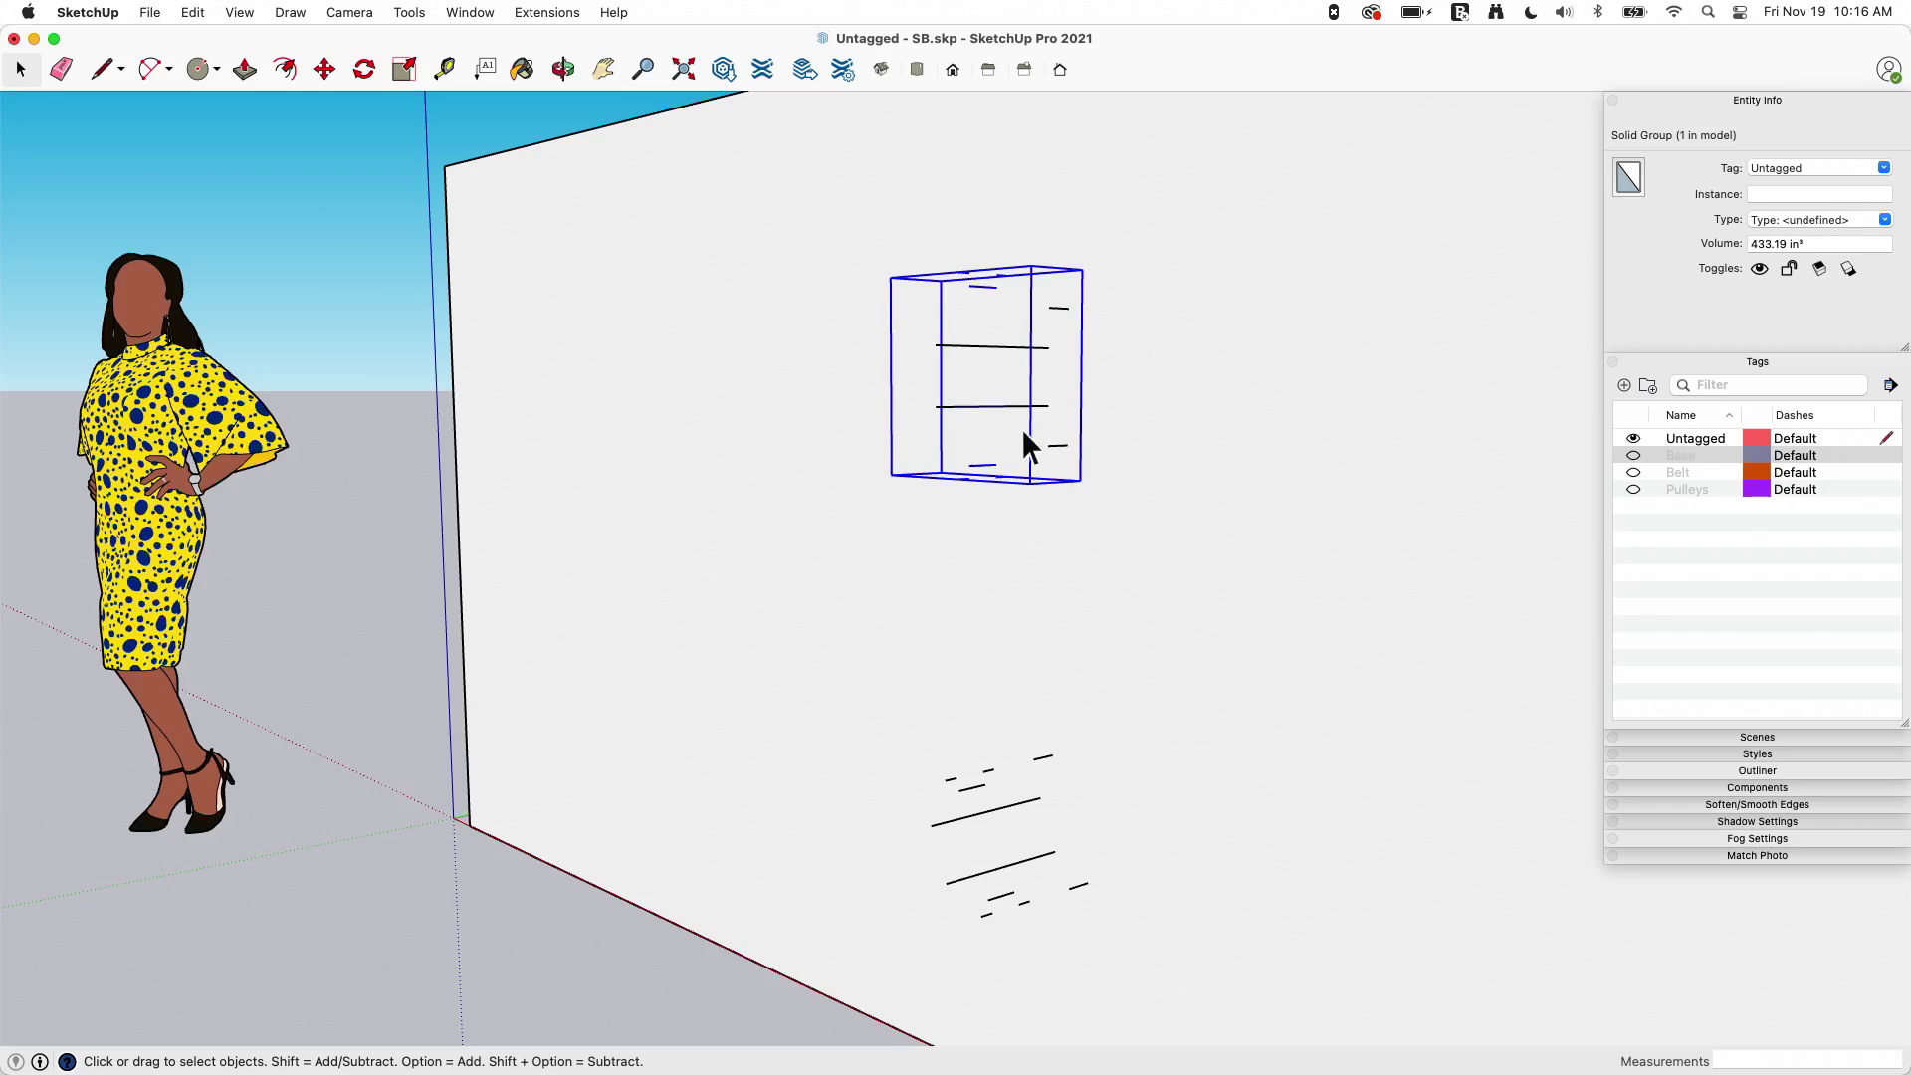
{"action": "left_click", "coordinate": [541, 368]}
Step: Compare window-selecting the area where the first assembly stands with window-selecting the leftover upper edges of the second assembly
{"action": "left_click_drag", "start_coordinate": [400, 217], "coordinate": [797, 570]}
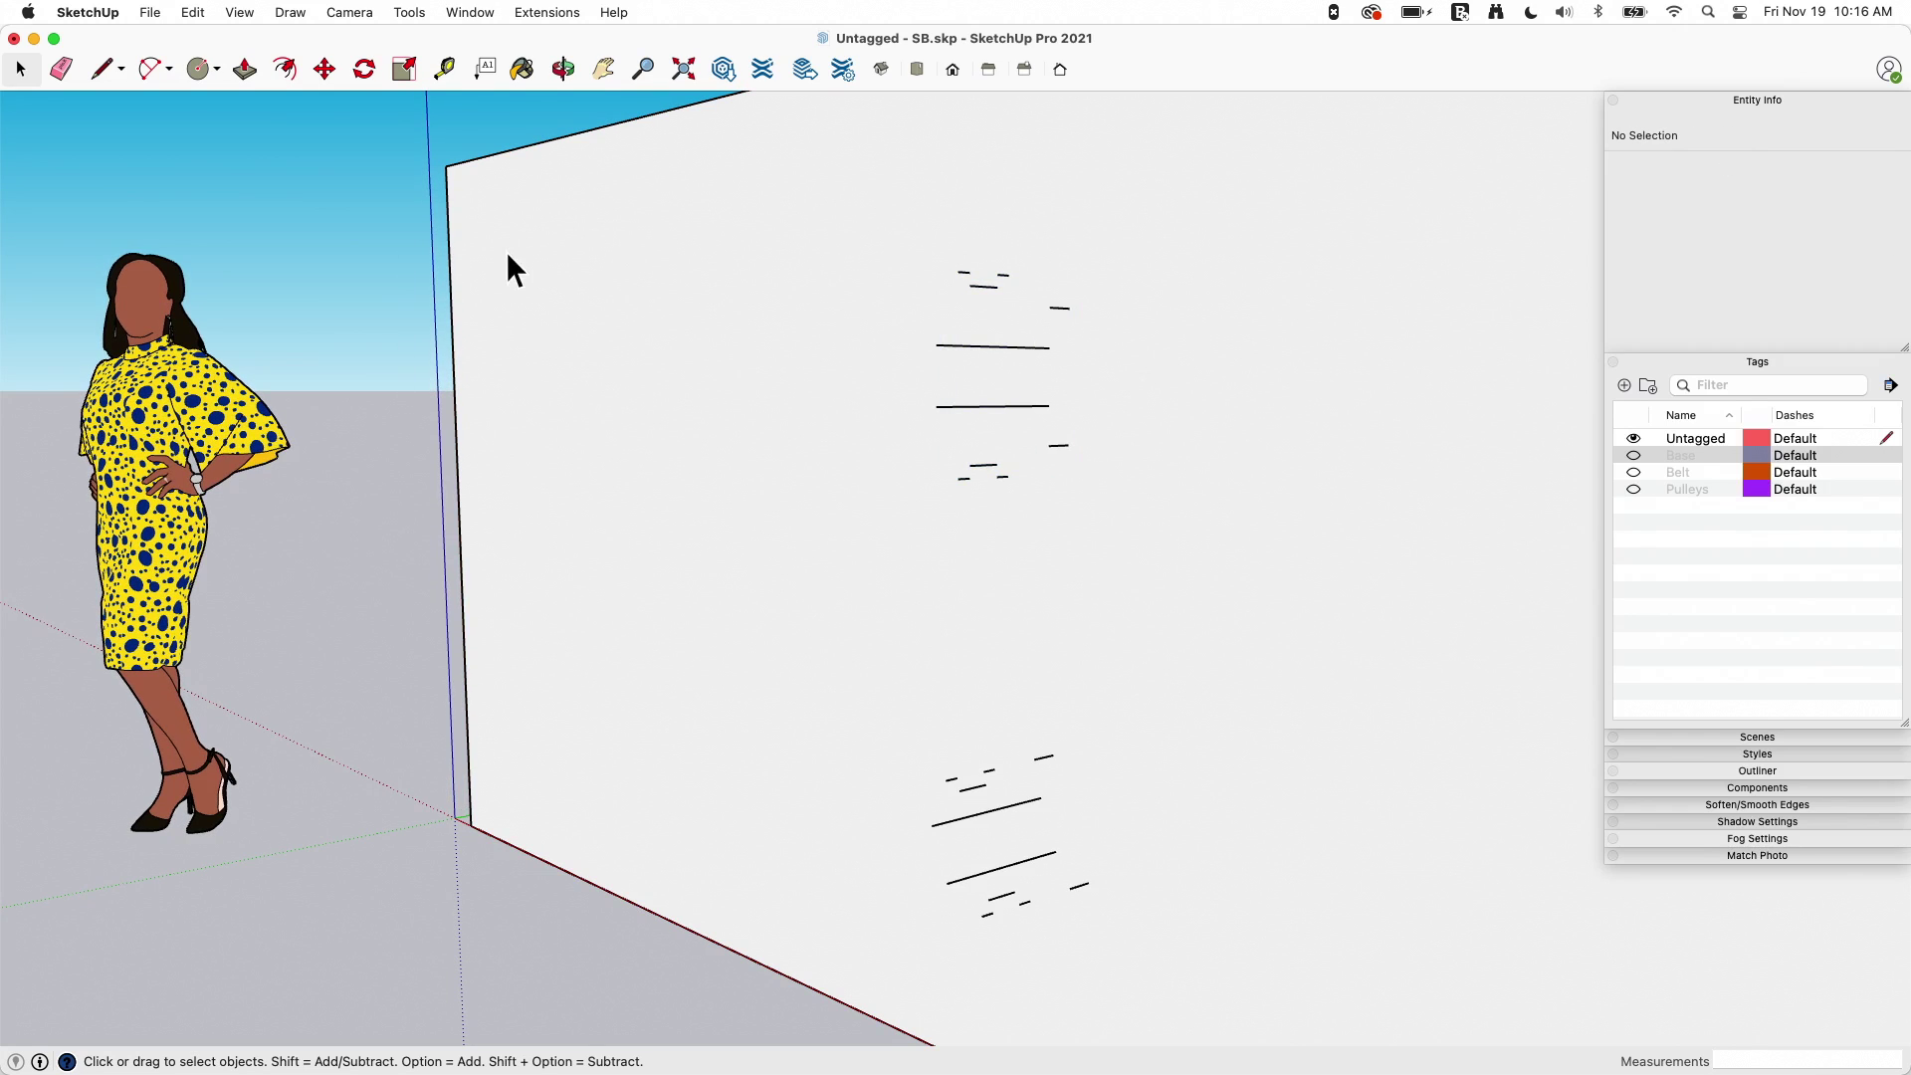
{"action": "left_click_drag", "start_coordinate": [373, 190], "coordinate": [748, 570]}
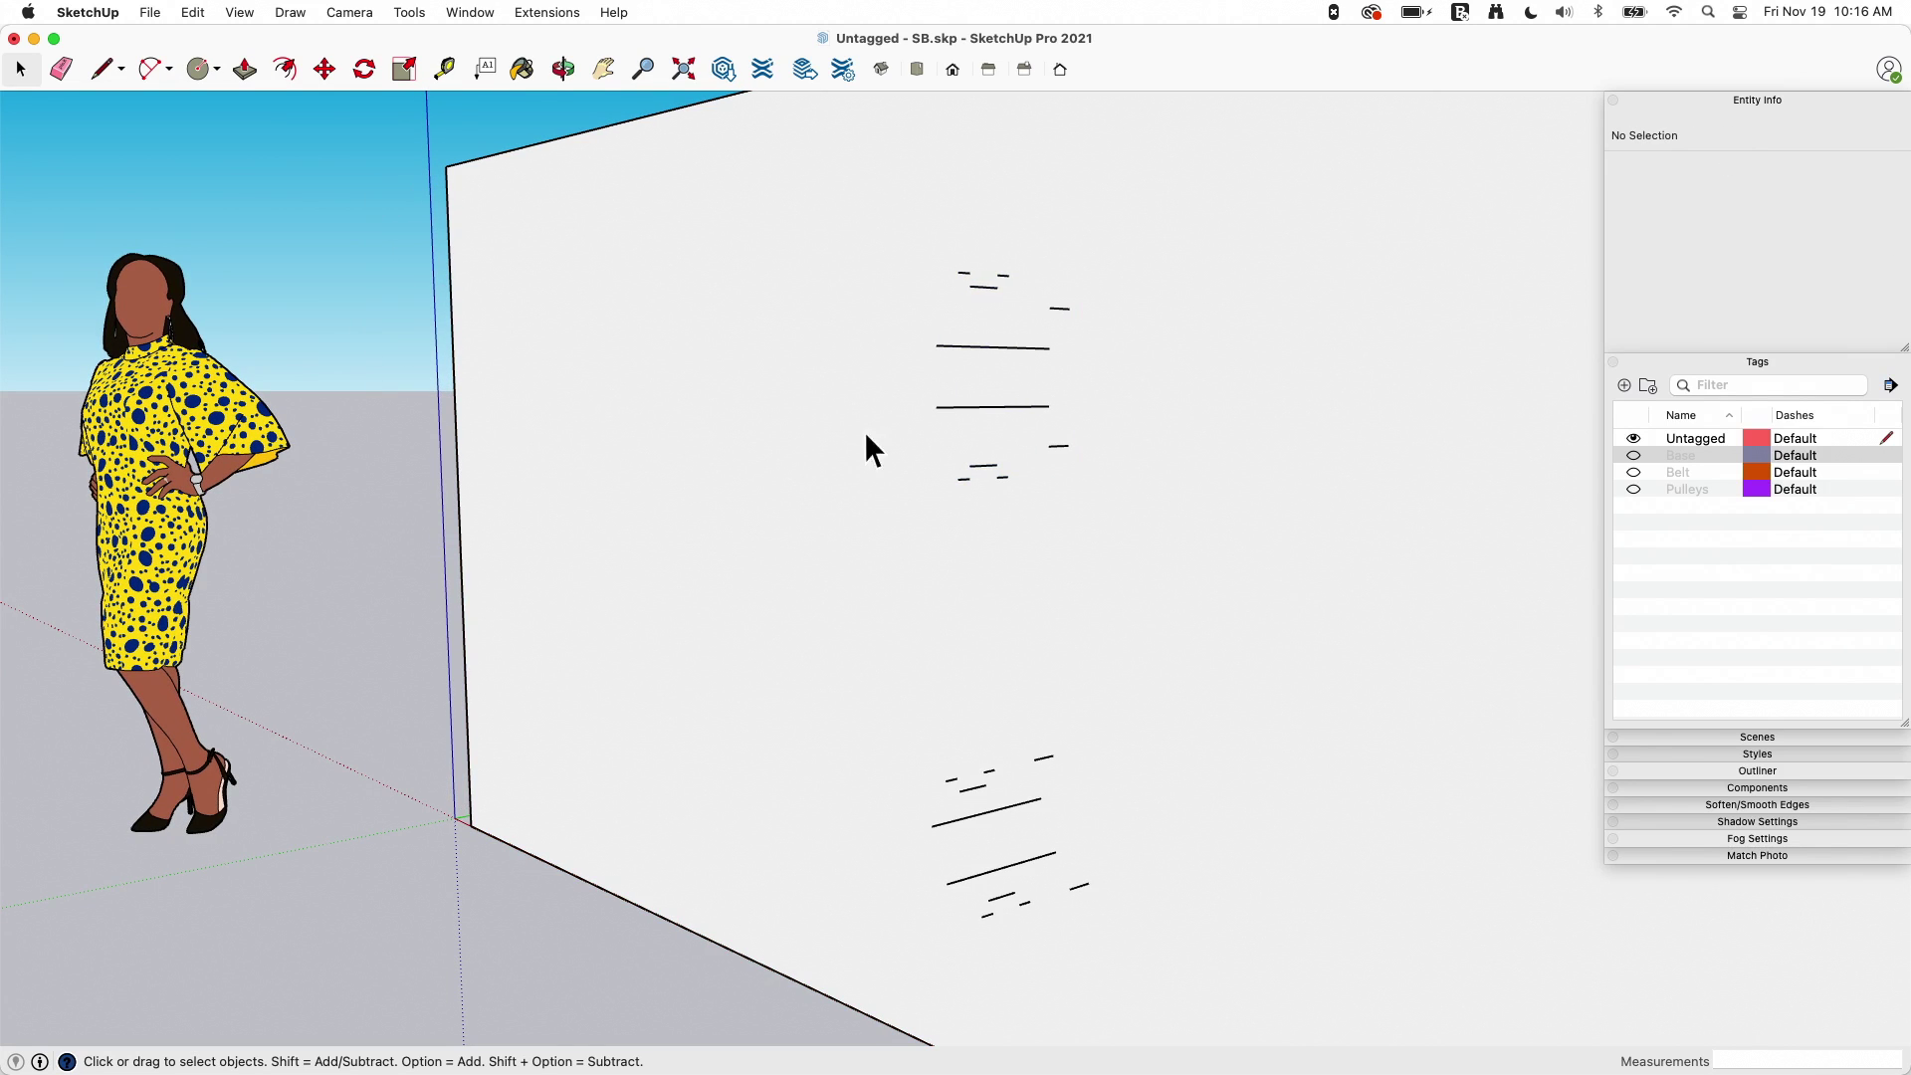
{"action": "left_click_drag", "start_coordinate": [746, 199], "coordinate": [1345, 707]}
{"action": "scroll", "coordinate": [1174, 392], "scroll_direction": "up", "scroll_amount": 10}
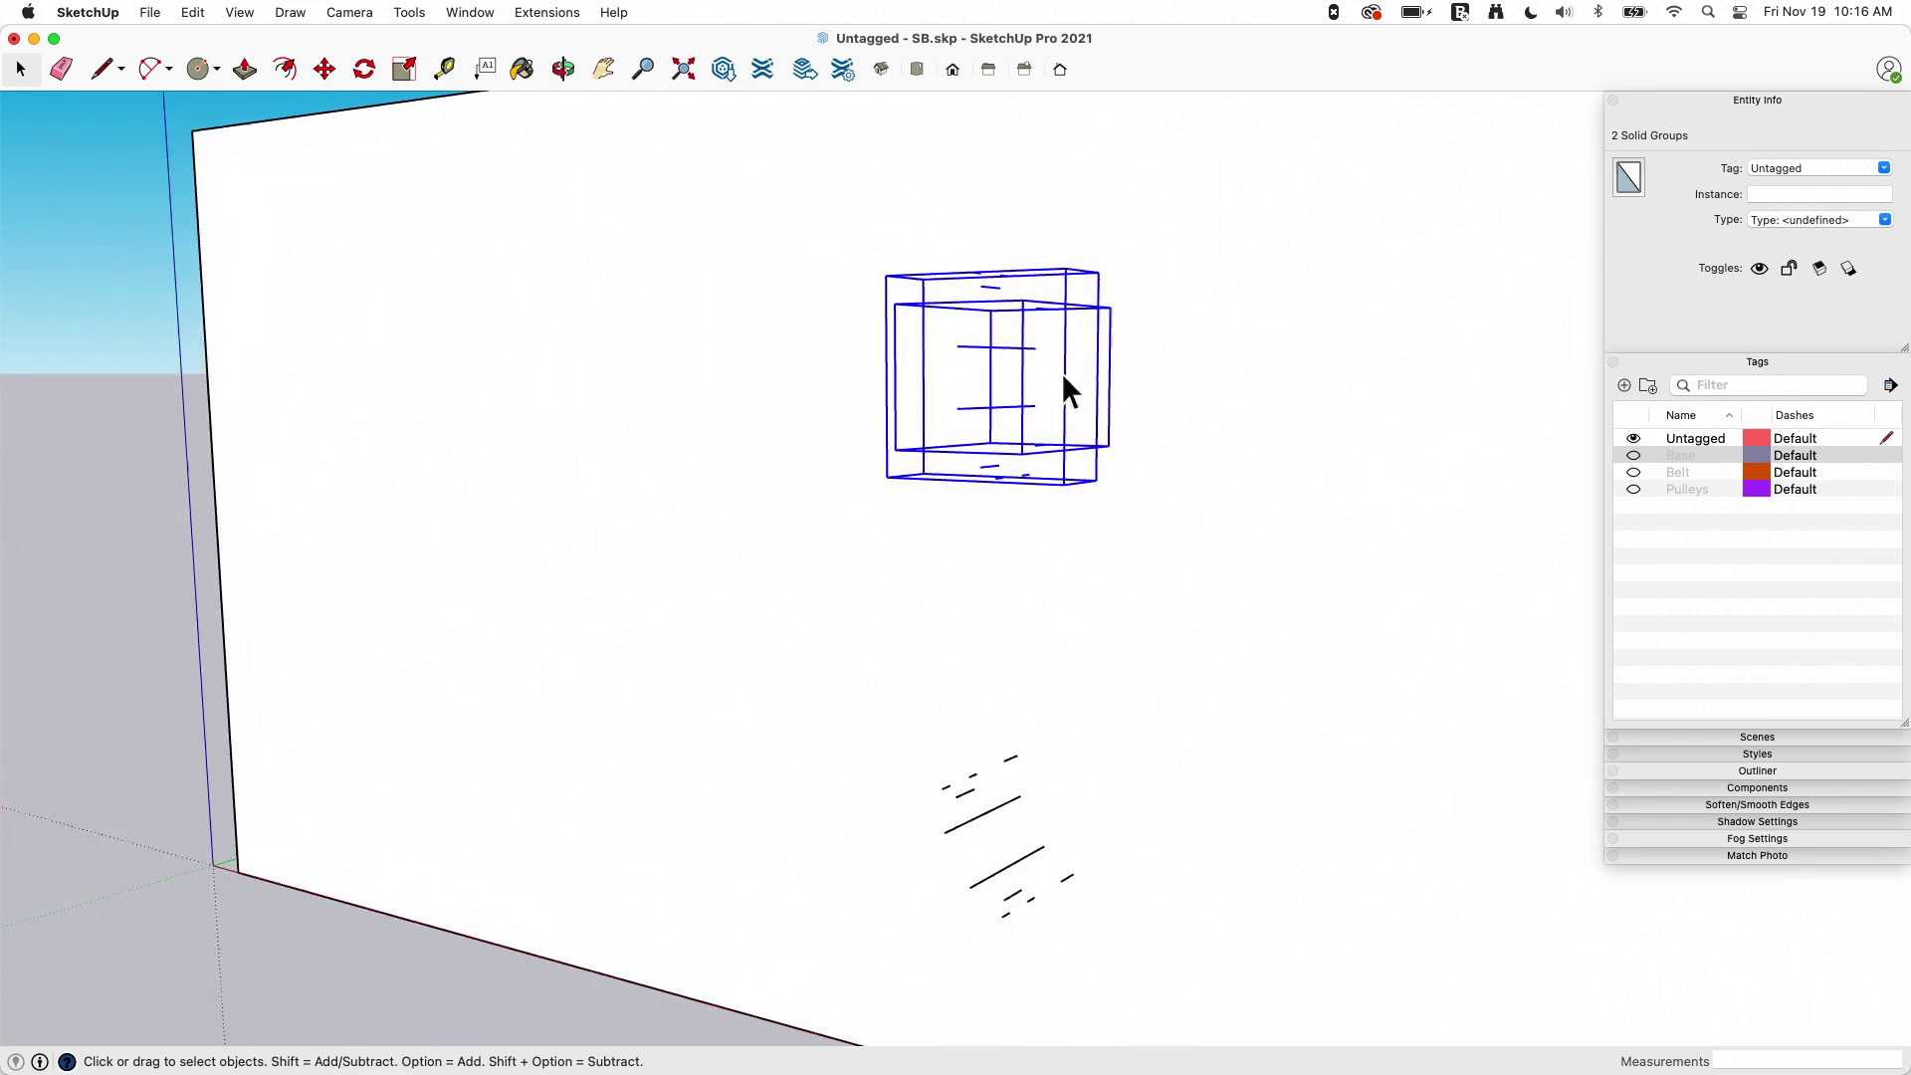
{"action": "middle_click_drag", "start_coordinate": [1024, 414], "coordinate": [1053, 385]}
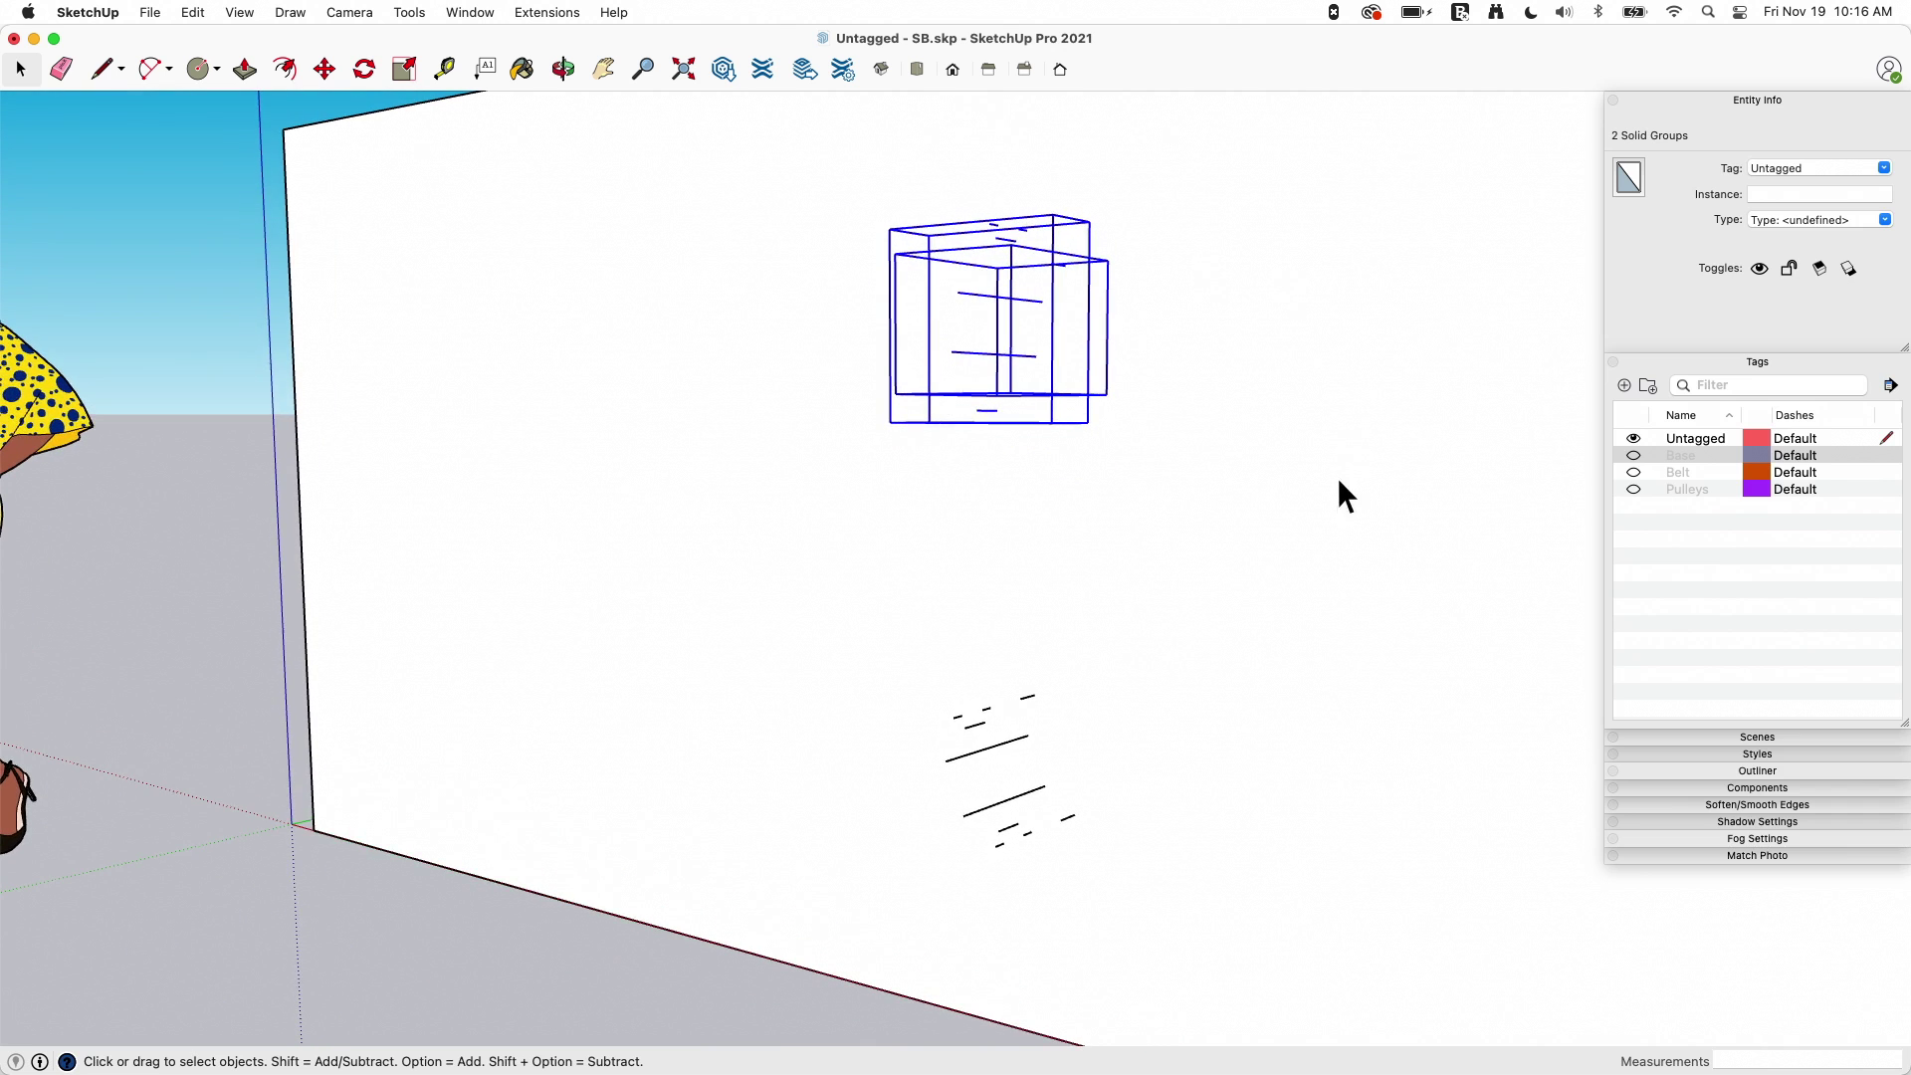
{"action": "middle_click_drag", "start_coordinate": [1333, 470], "coordinate": [1297, 547]}
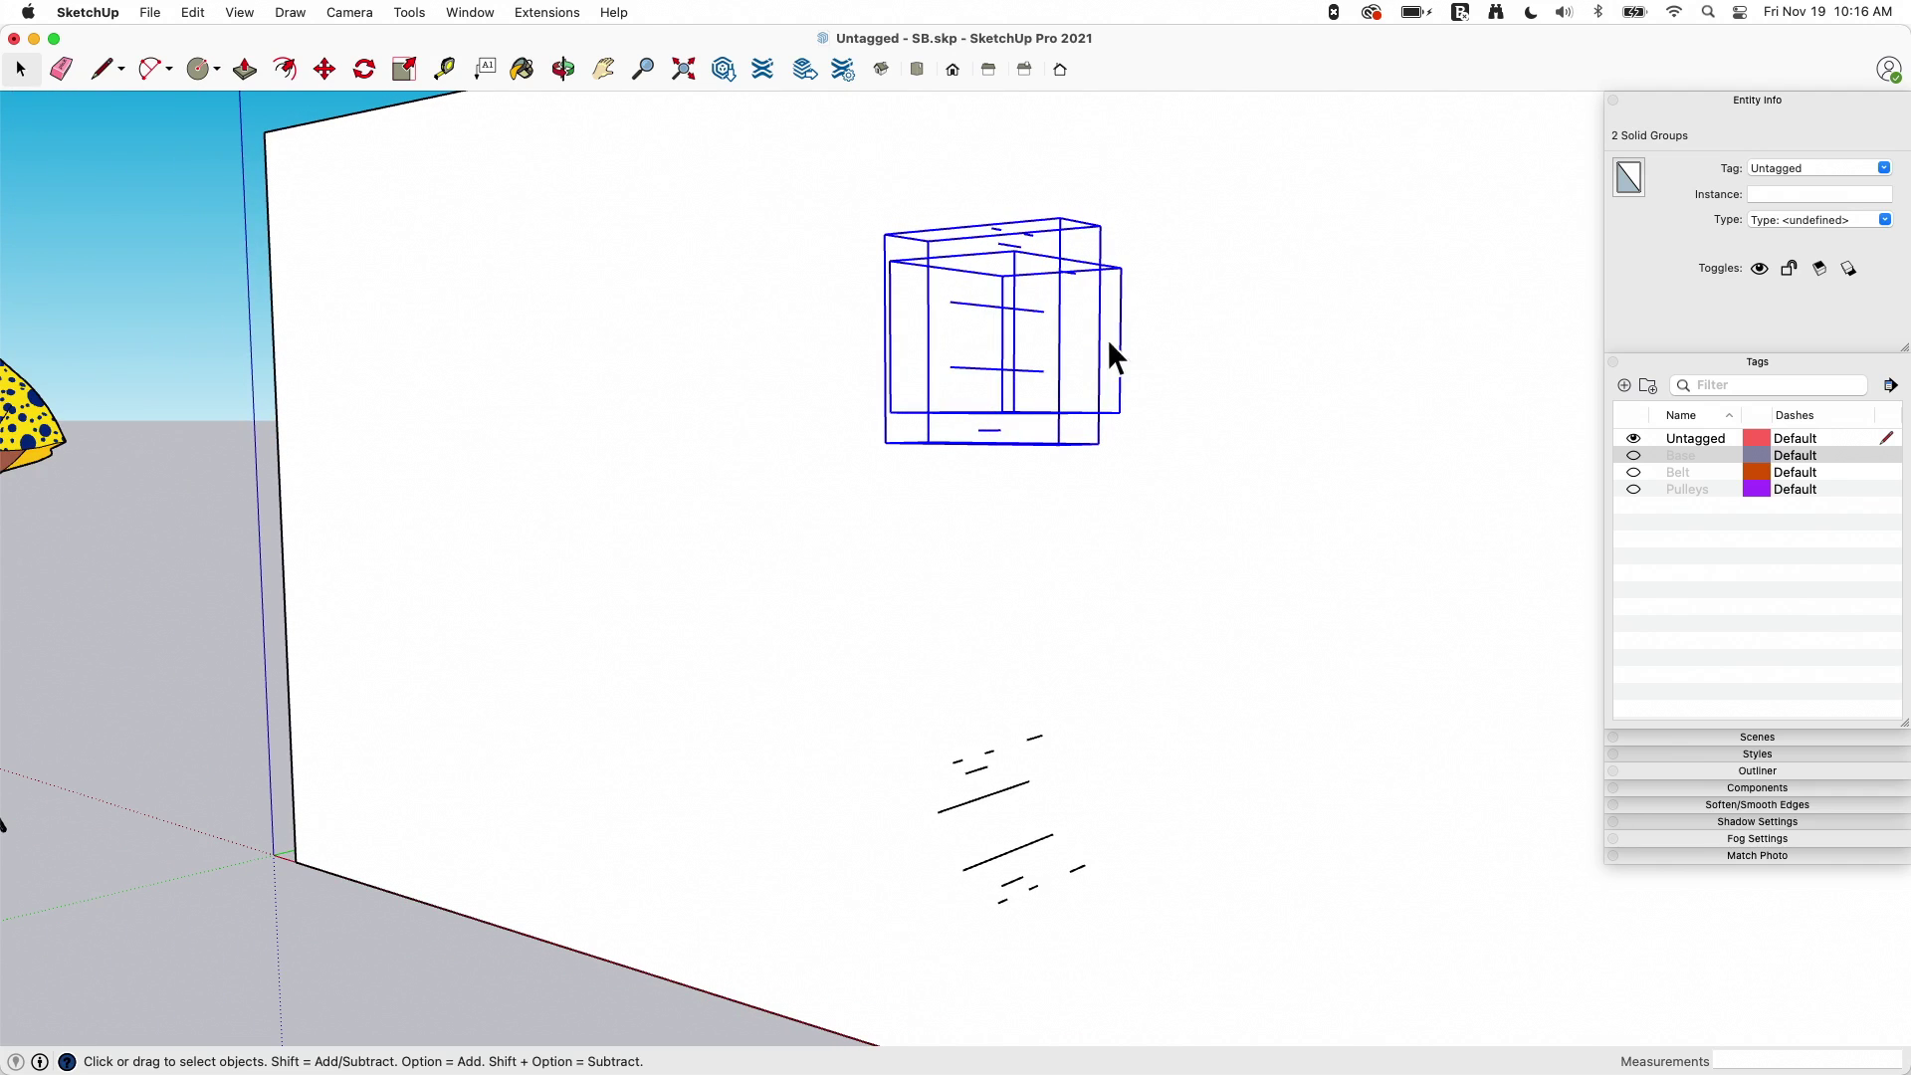
{"action": "middle_click_drag", "start_coordinate": [965, 331], "coordinate": [1589, 450]}
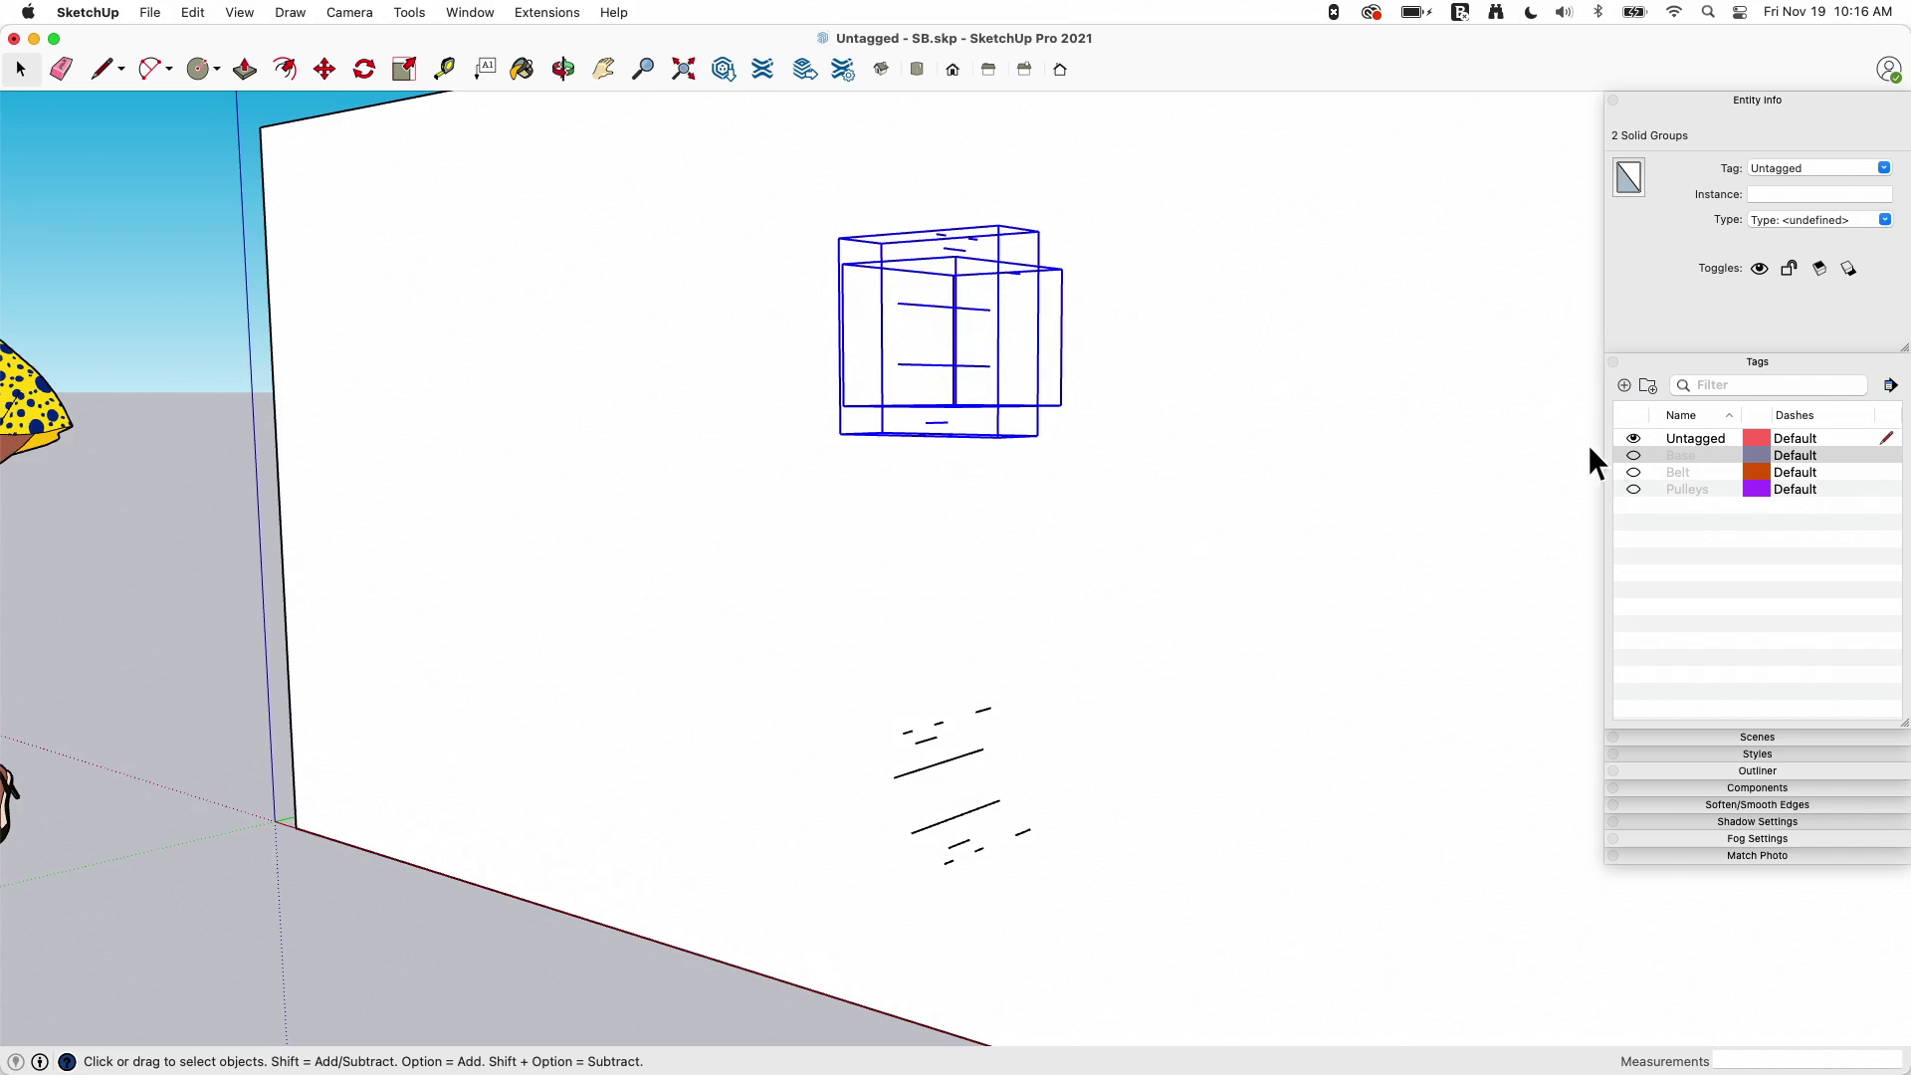
Step: Show the Base, Belt and Pulleys tags again and bring the assemblies back into view
{"action": "left_click", "coordinate": [1632, 454]}
{"action": "left_click", "coordinate": [1633, 472]}
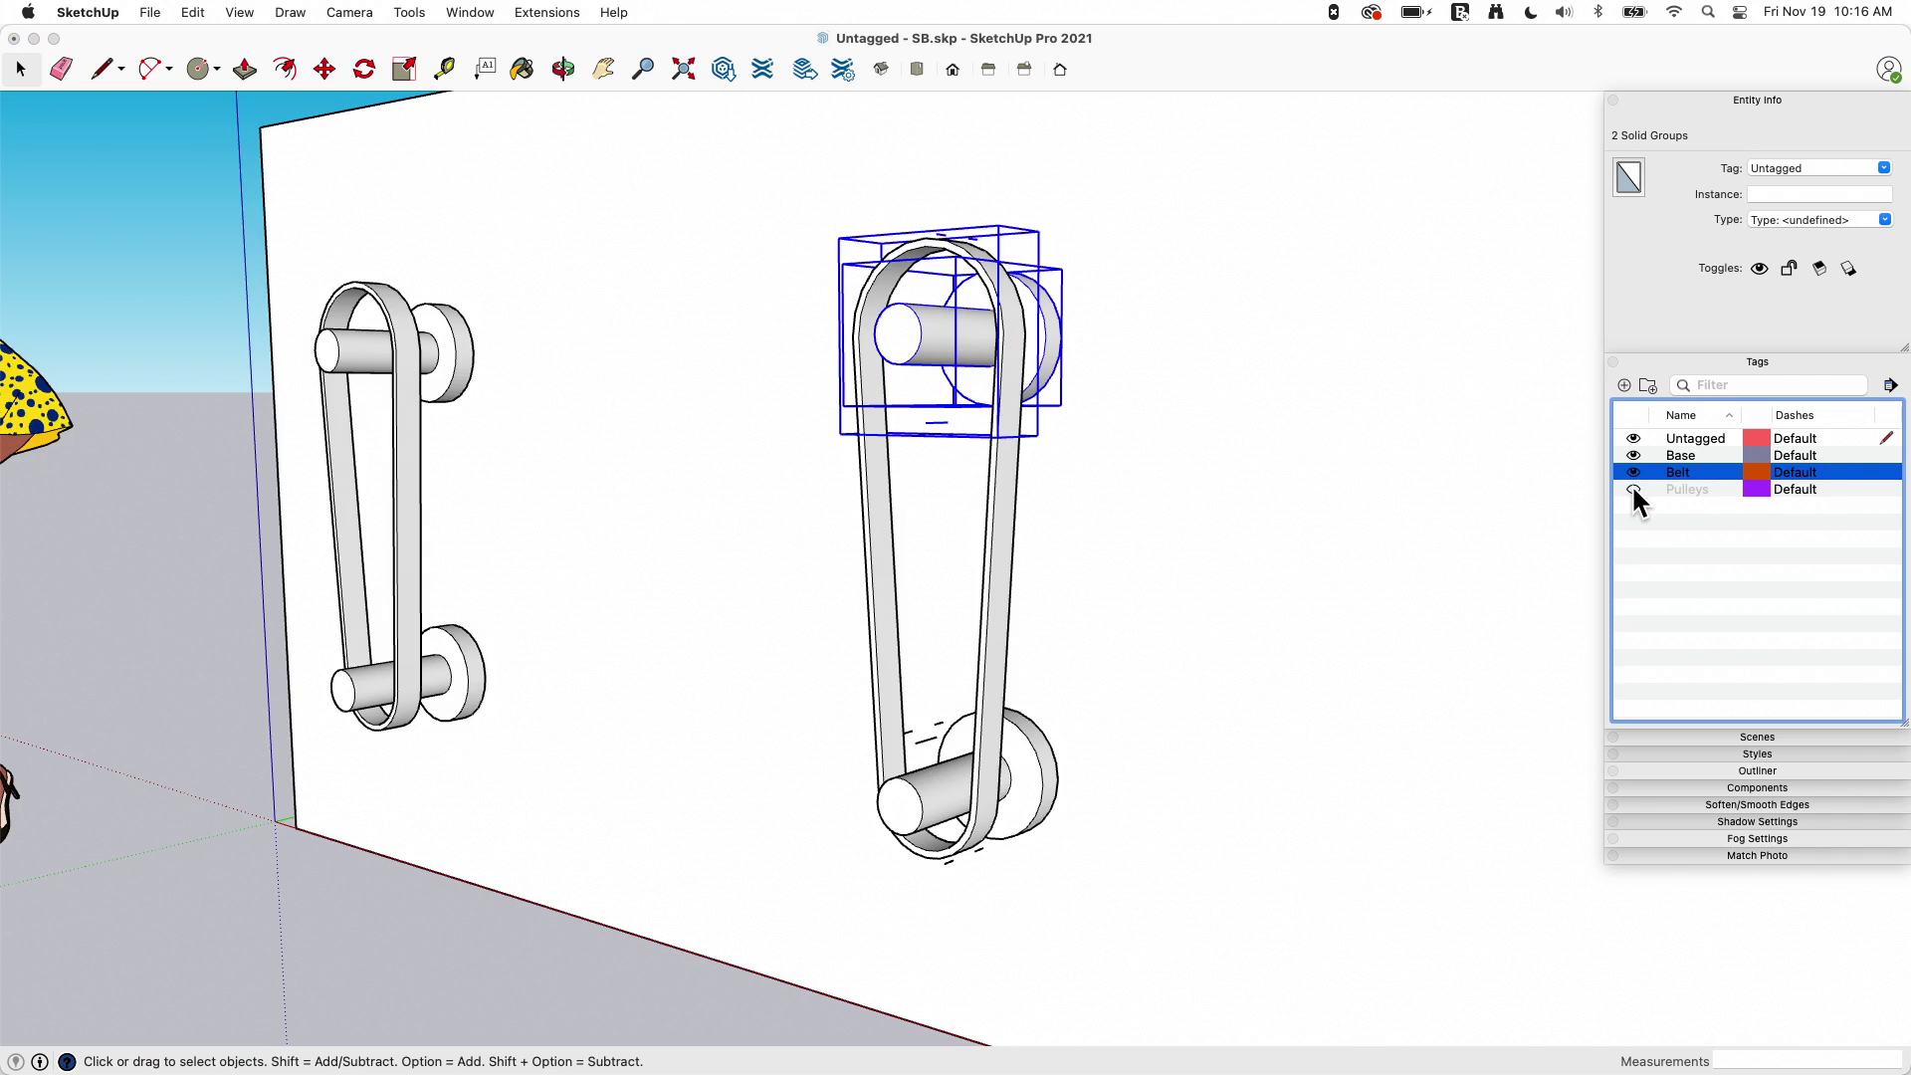
{"action": "left_click", "coordinate": [1632, 488]}
{"action": "middle_click_drag", "start_coordinate": [1088, 418], "coordinate": [507, 304]}
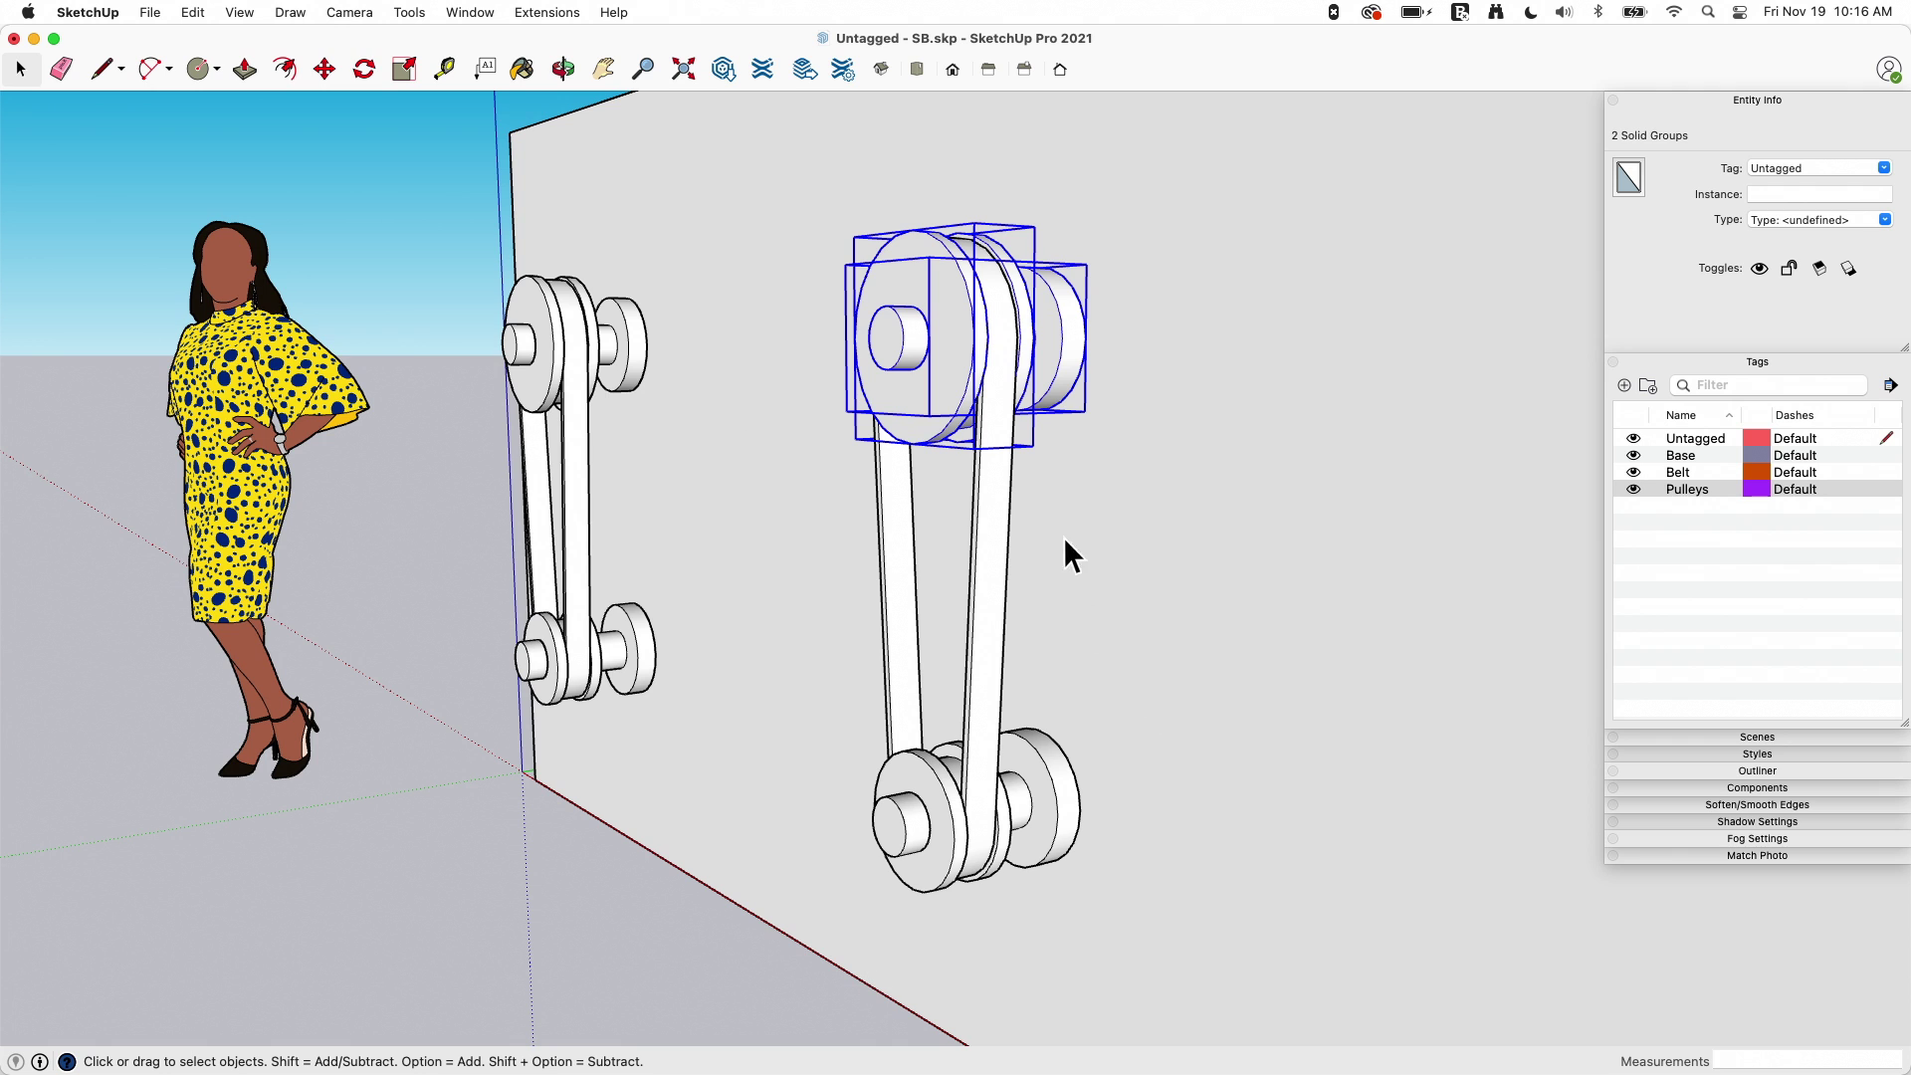
{"action": "middle_click_drag", "start_coordinate": [948, 333], "coordinate": [895, 192]}
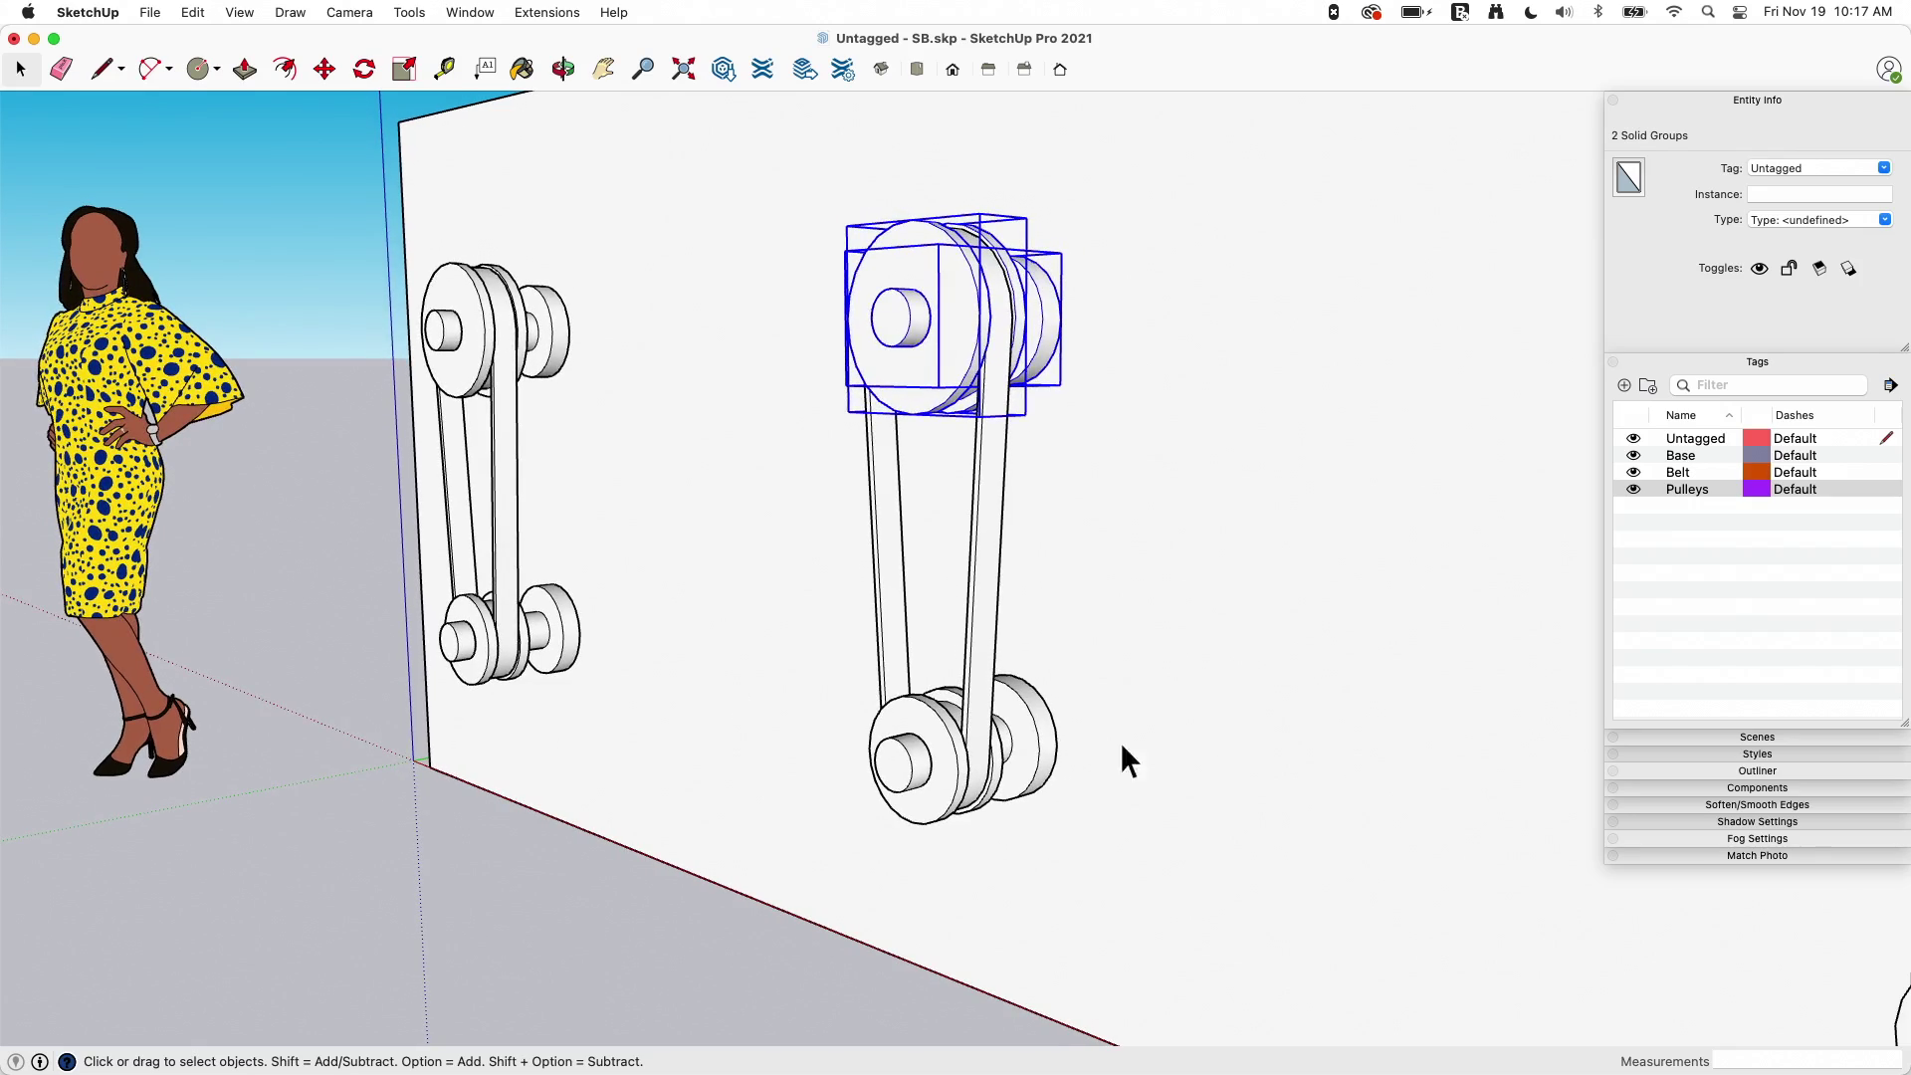
{"action": "middle_click_drag", "start_coordinate": [1120, 743], "coordinate": [1134, 523]}
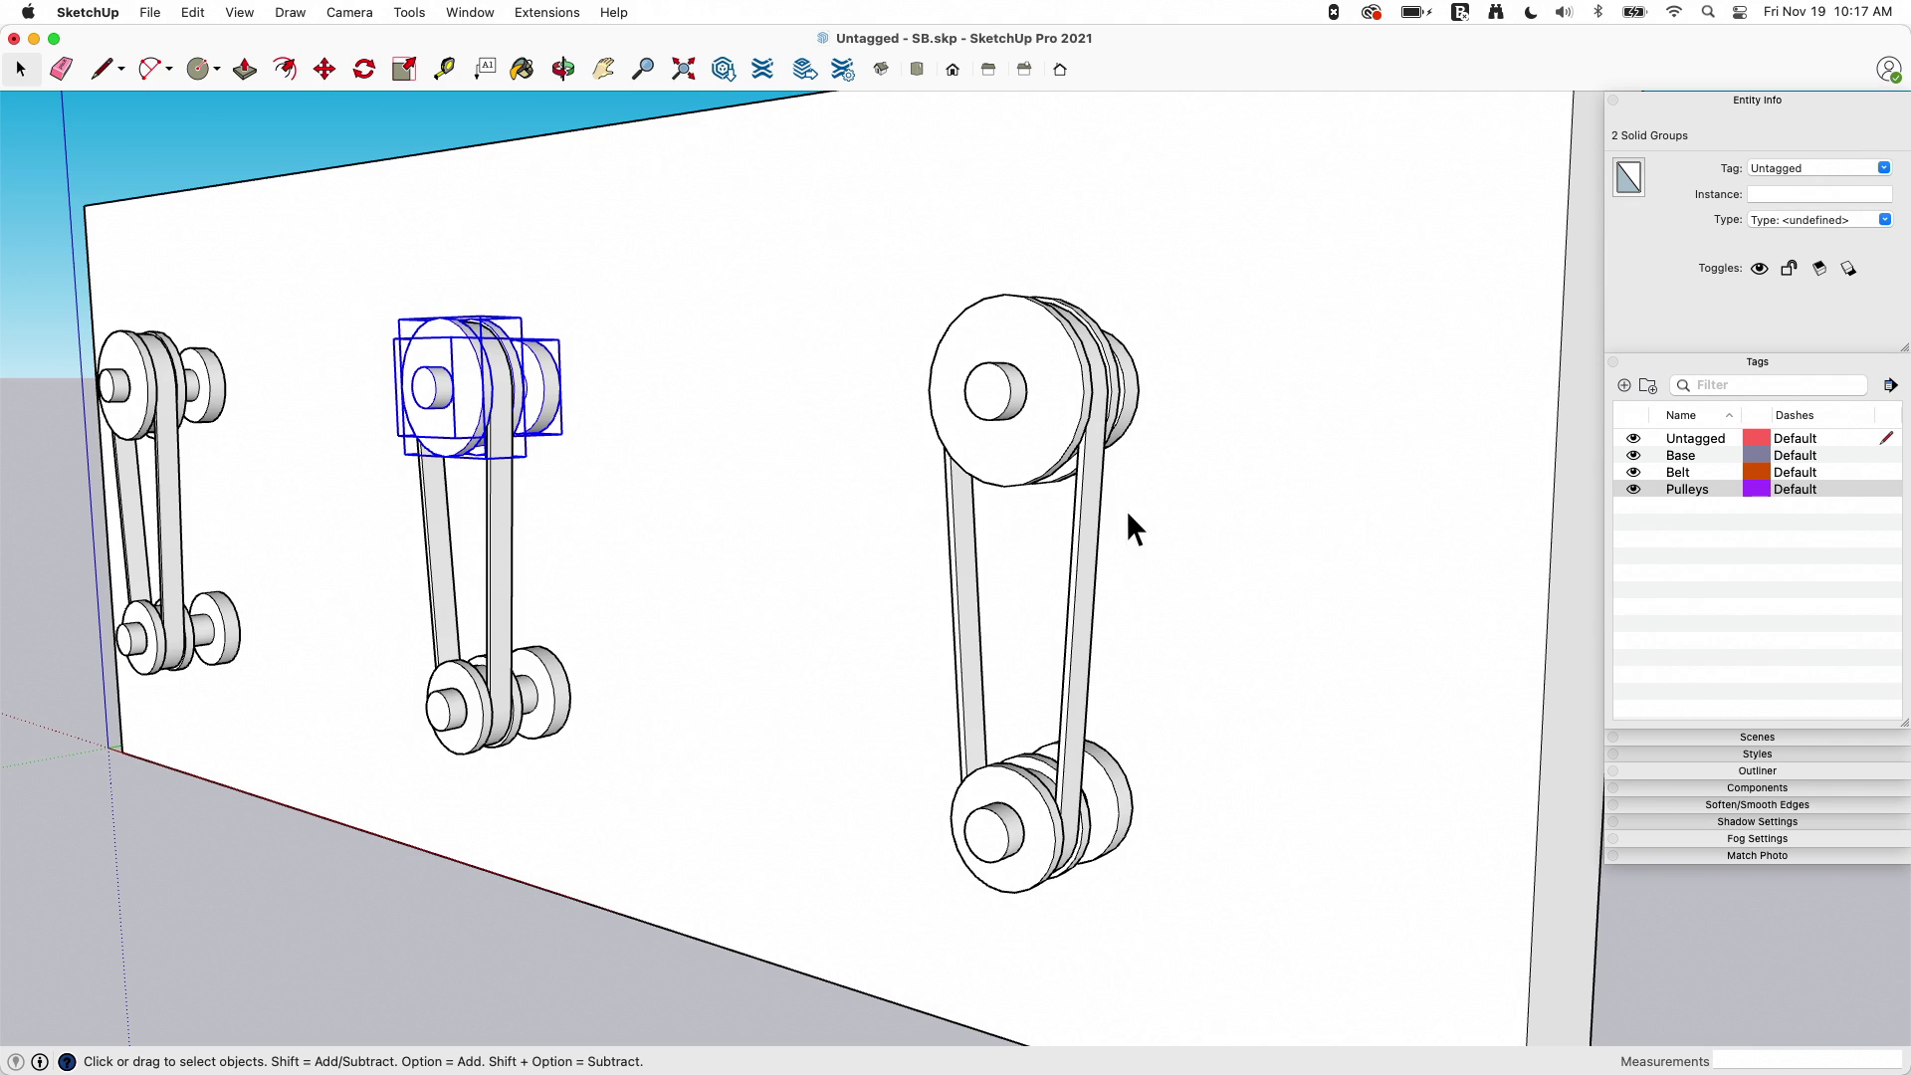
Step: Open the first assembly's upper pulley group for editing
{"action": "middle_click_drag", "start_coordinate": [1090, 470], "coordinate": [834, 412]}
{"action": "scroll", "coordinate": [703, 508], "scroll_direction": "up", "scroll_amount": 5}
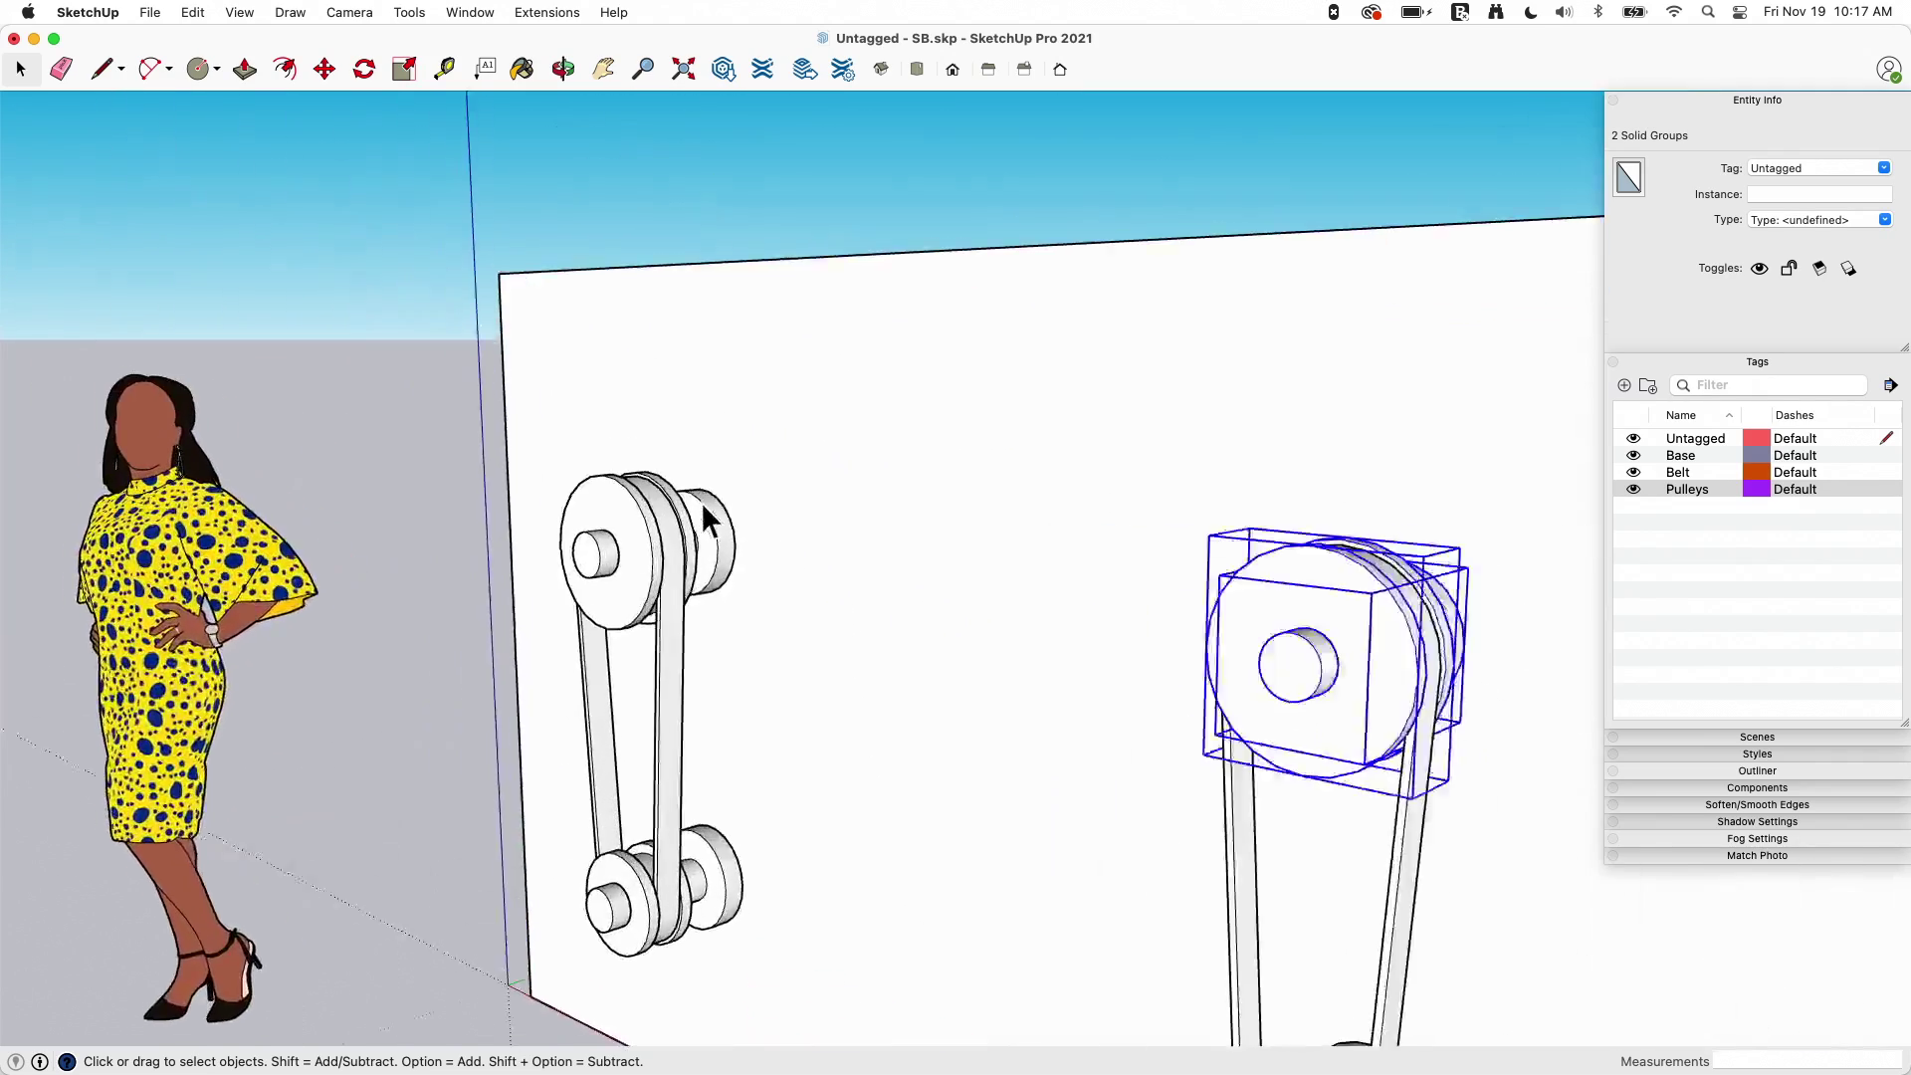
{"action": "left_click", "coordinate": [696, 500]}
{"action": "double_click", "coordinate": [695, 498]}
{"action": "scroll", "coordinate": [780, 468], "scroll_direction": "up", "scroll_amount": 2}
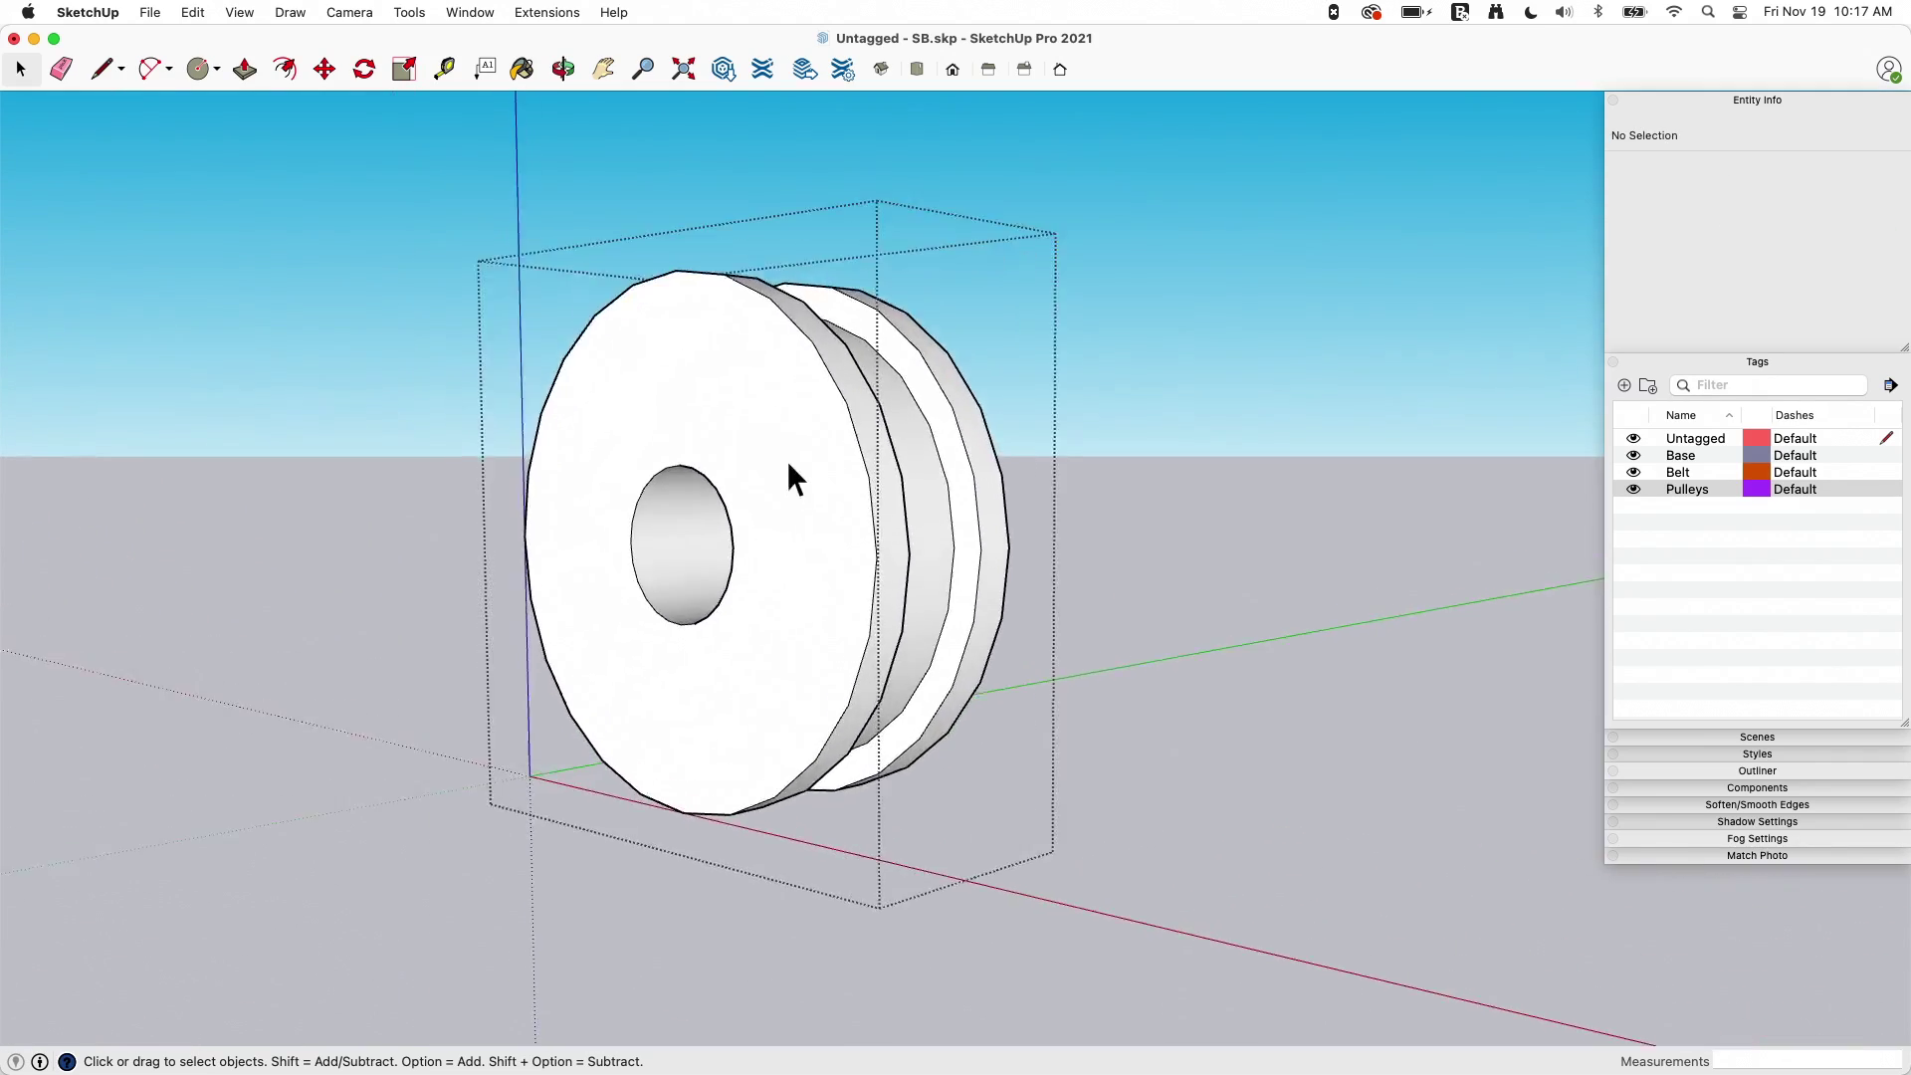
Step: Hide the pulley's front face and inspect the inside of the pulley
{"action": "left_click", "coordinate": [750, 412]}
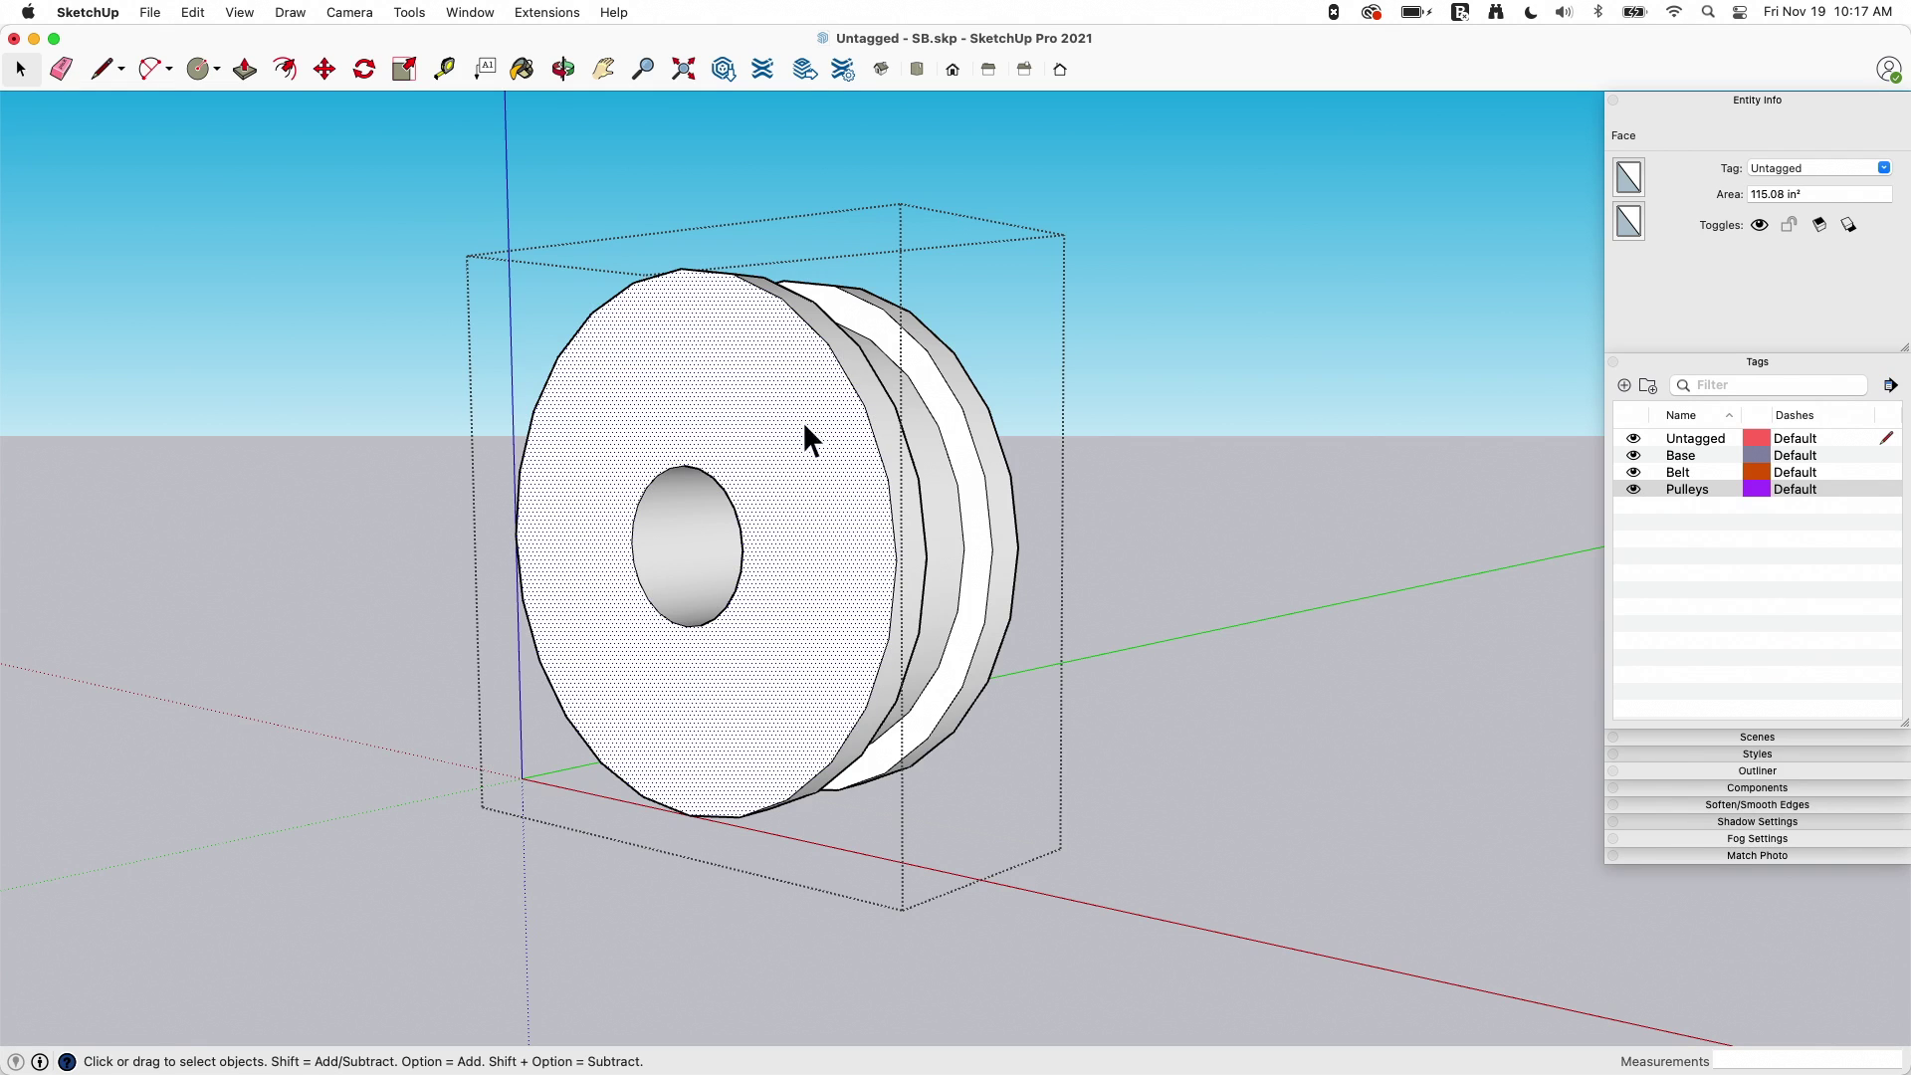
{"action": "right_click", "coordinate": [693, 386]}
{"action": "left_click", "coordinate": [722, 443]}
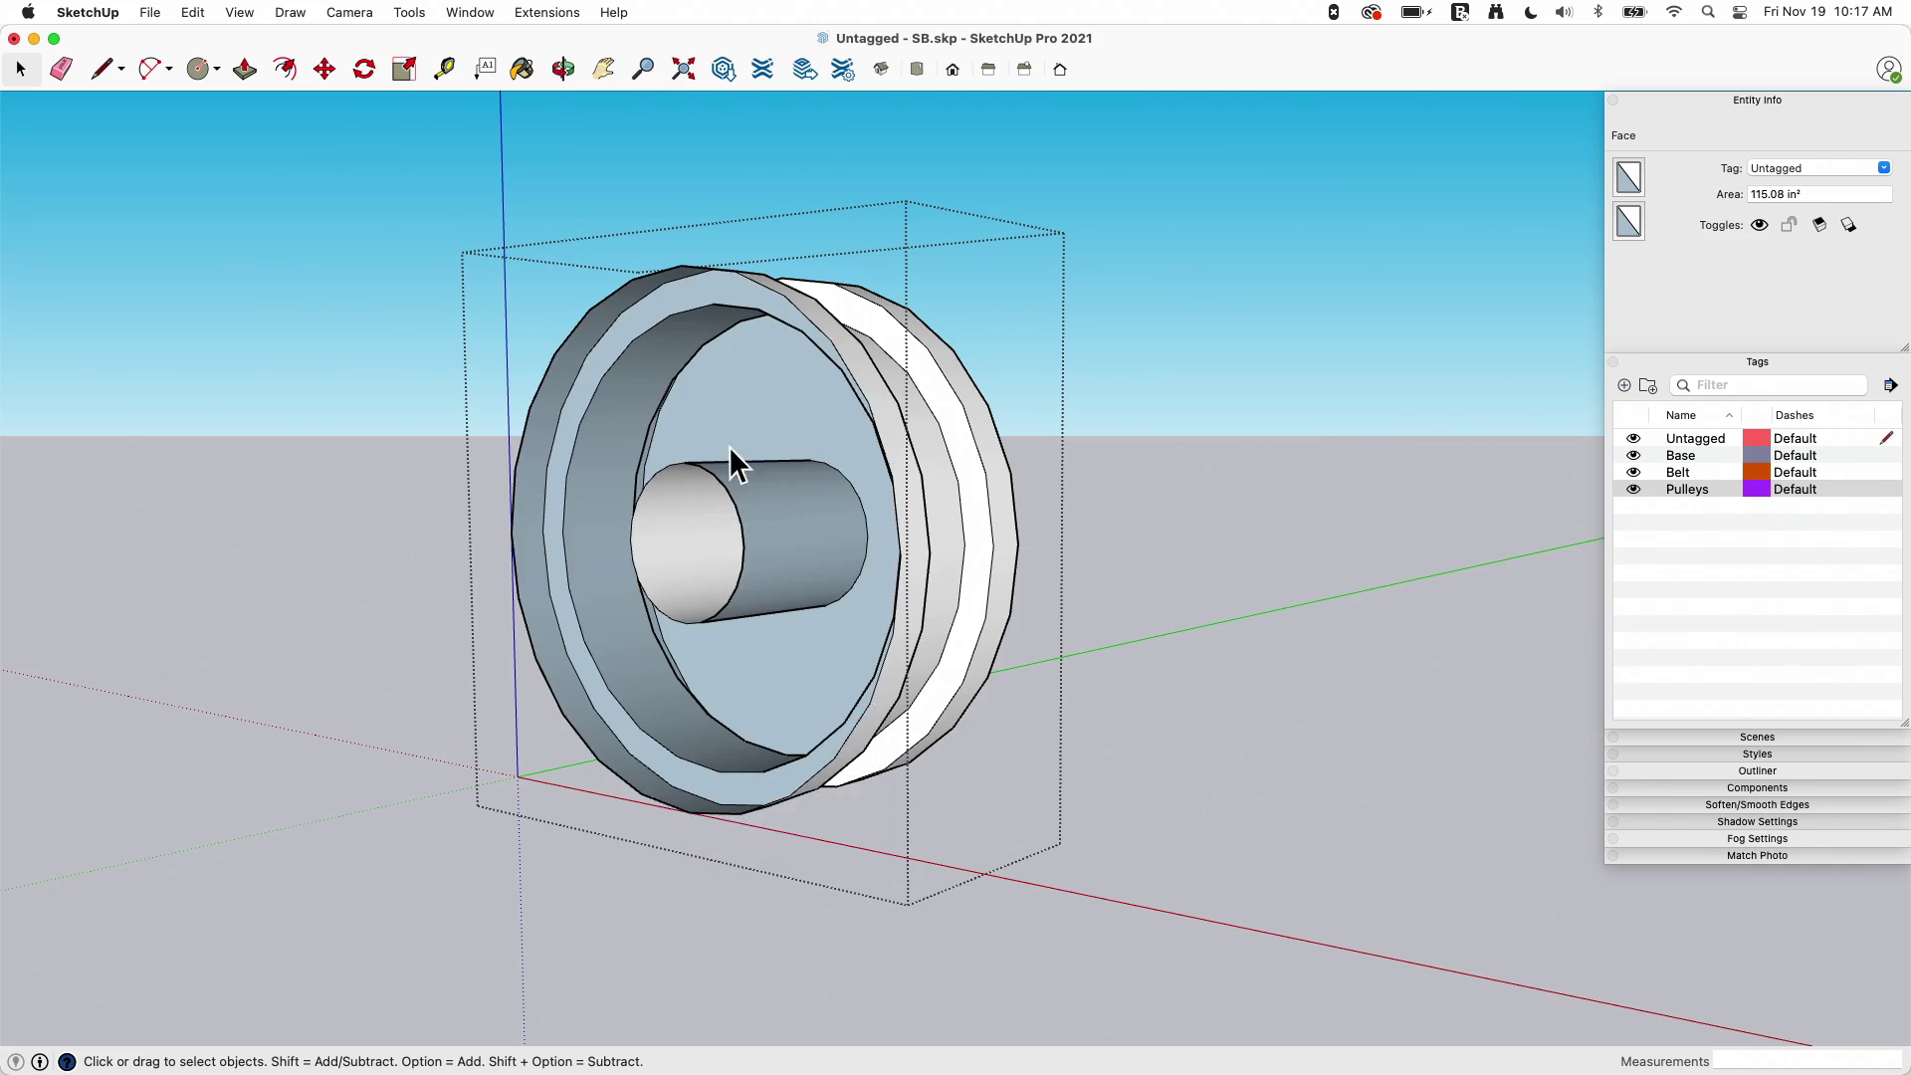
{"action": "scroll", "coordinate": [723, 406], "scroll_direction": "up", "scroll_amount": 5}
{"action": "scroll", "coordinate": [696, 248], "scroll_direction": "down", "scroll_amount": 3}
{"action": "middle_click_drag", "start_coordinate": [750, 269], "coordinate": [774, 690]}
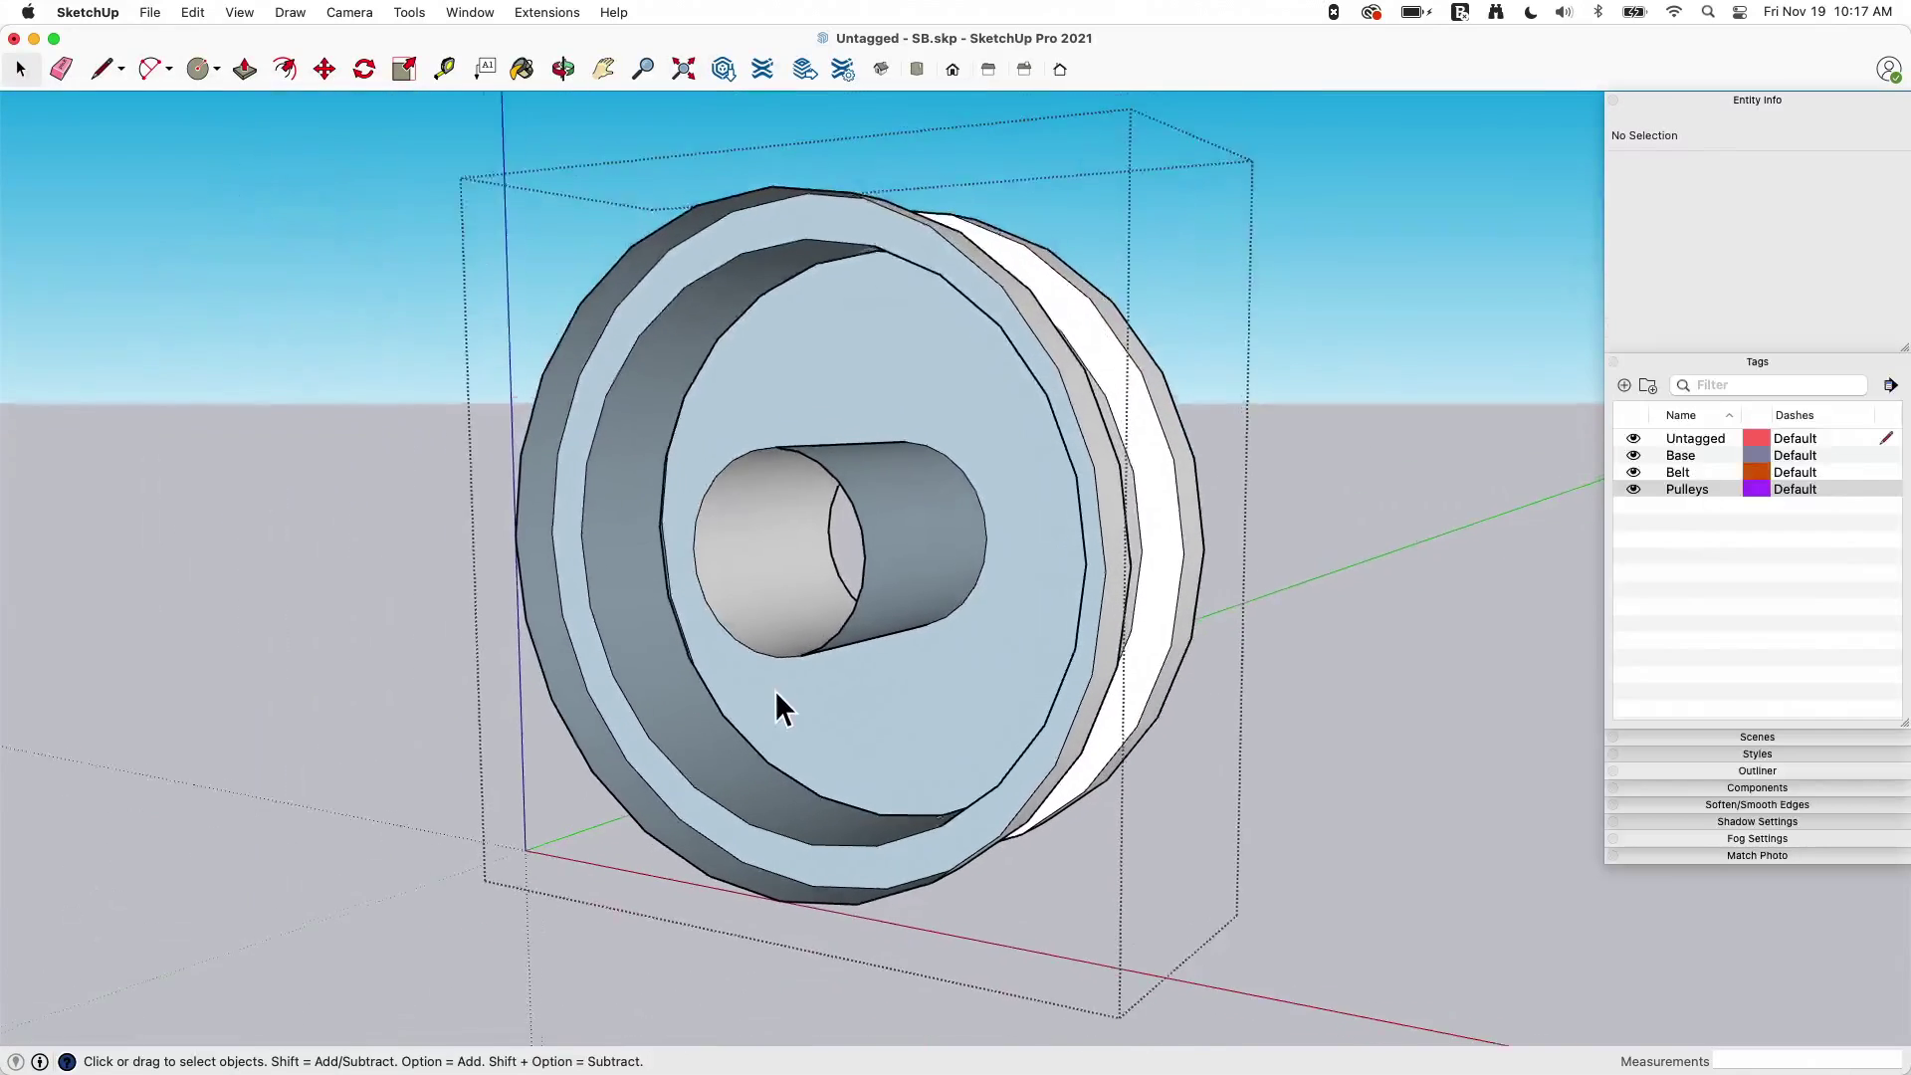
Step: Unhide the pulley's front face
{"action": "left_click", "coordinate": [237, 12]}
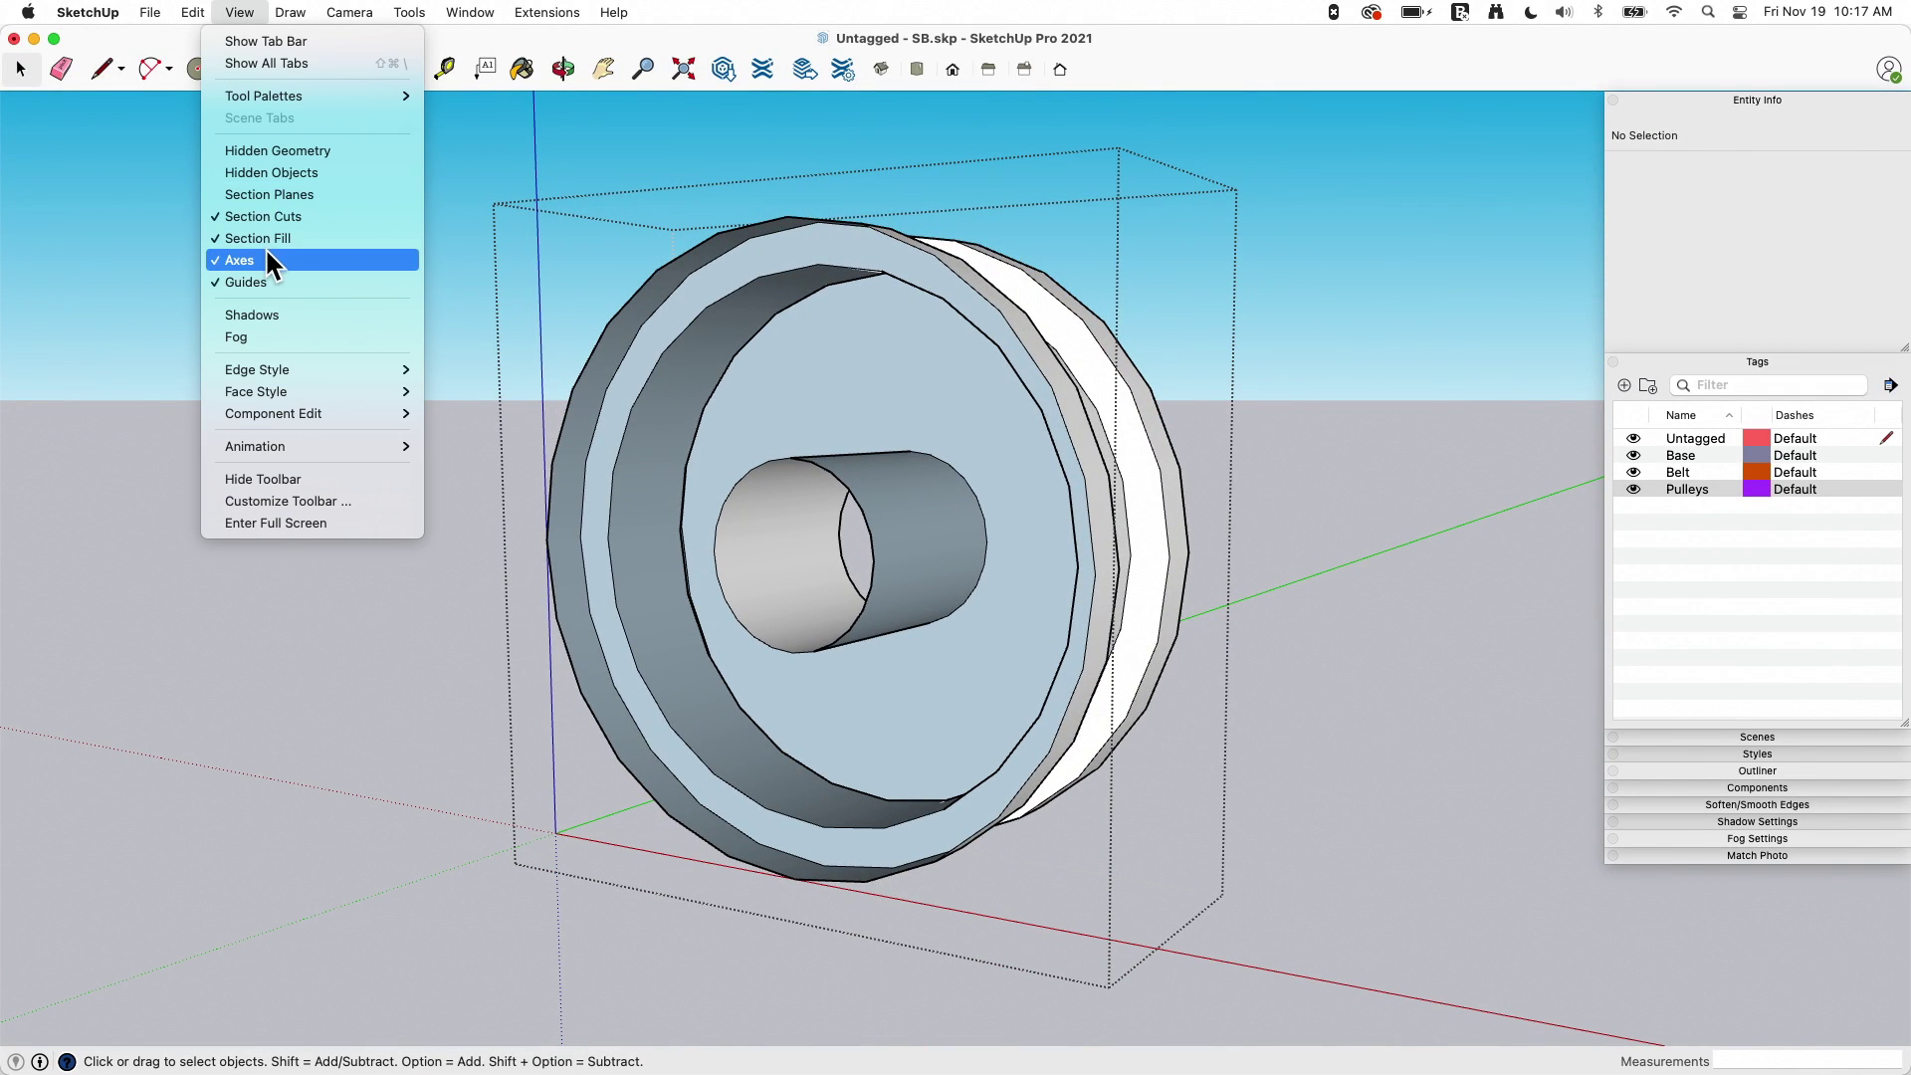
{"action": "mouse_move", "coordinate": [191, 12]}
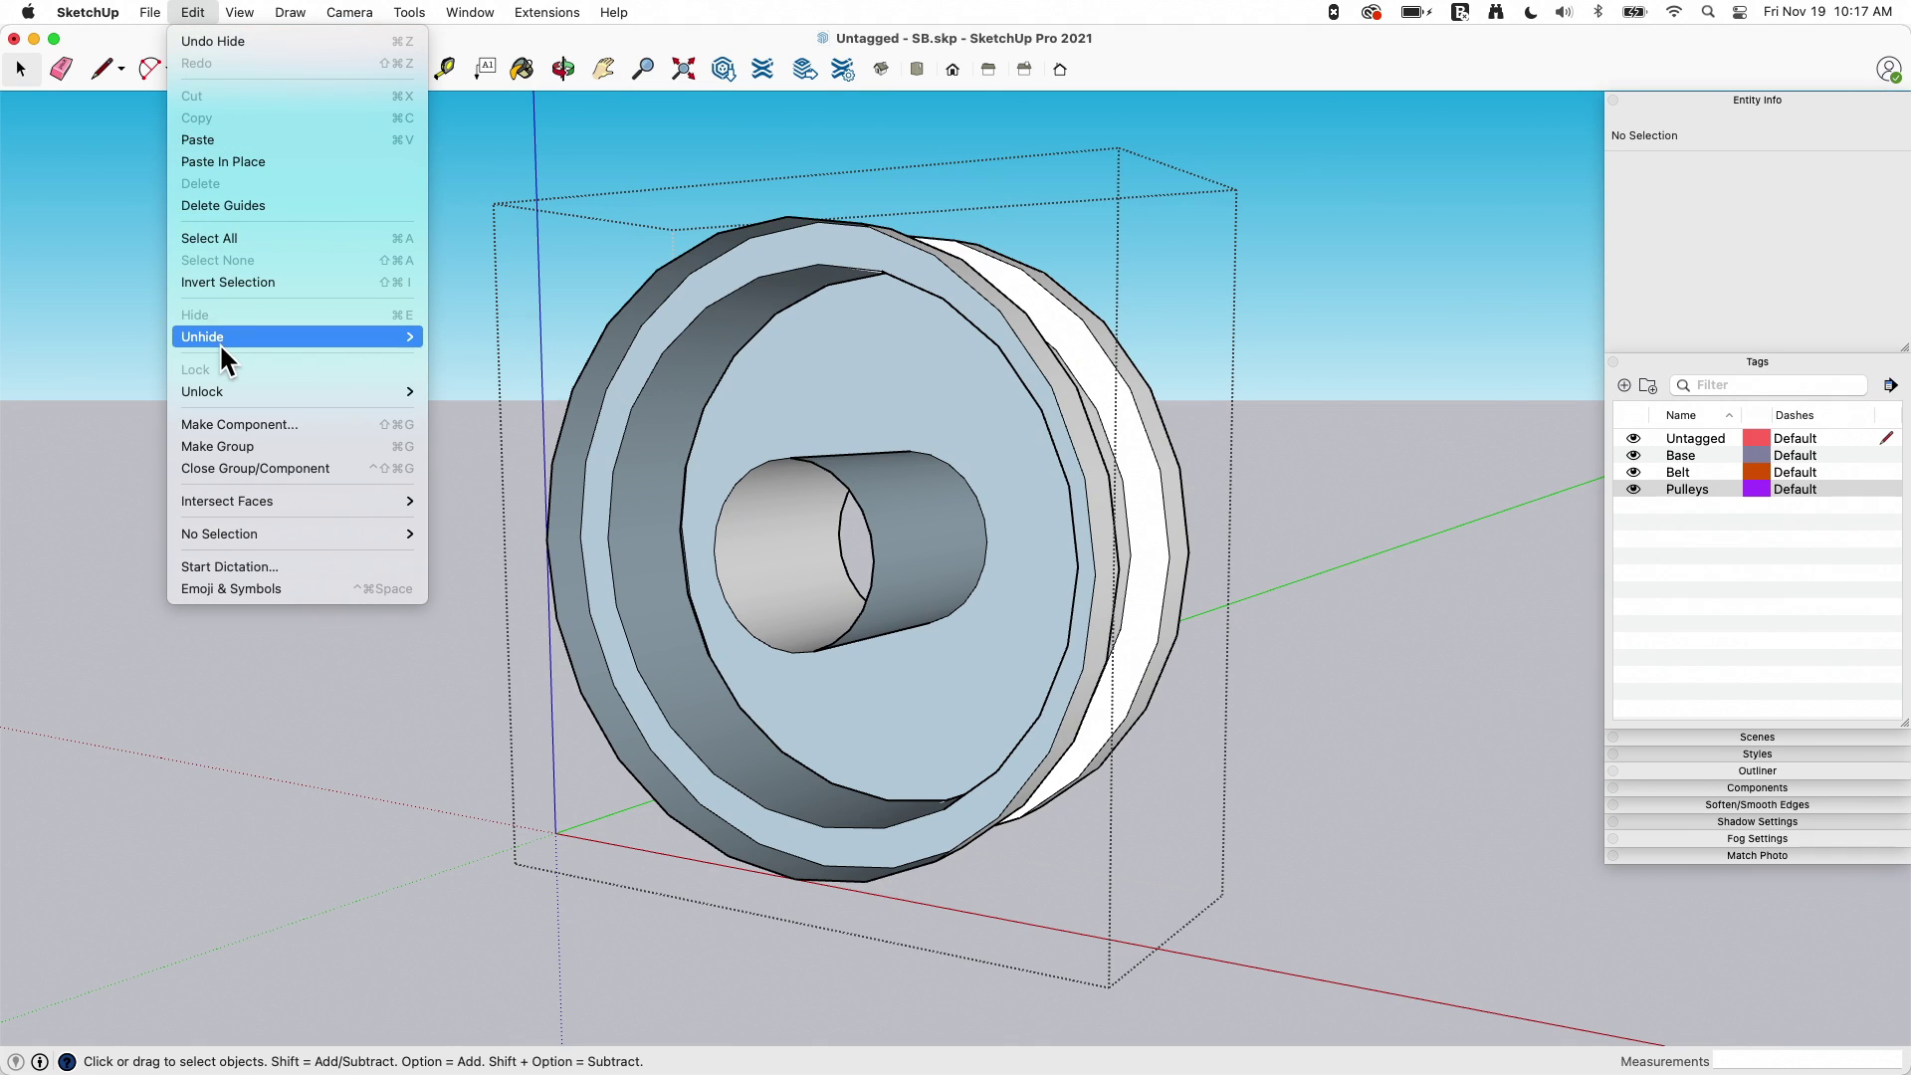
{"action": "mouse_move", "coordinate": [219, 343]}
{"action": "left_click", "coordinate": [451, 363]}
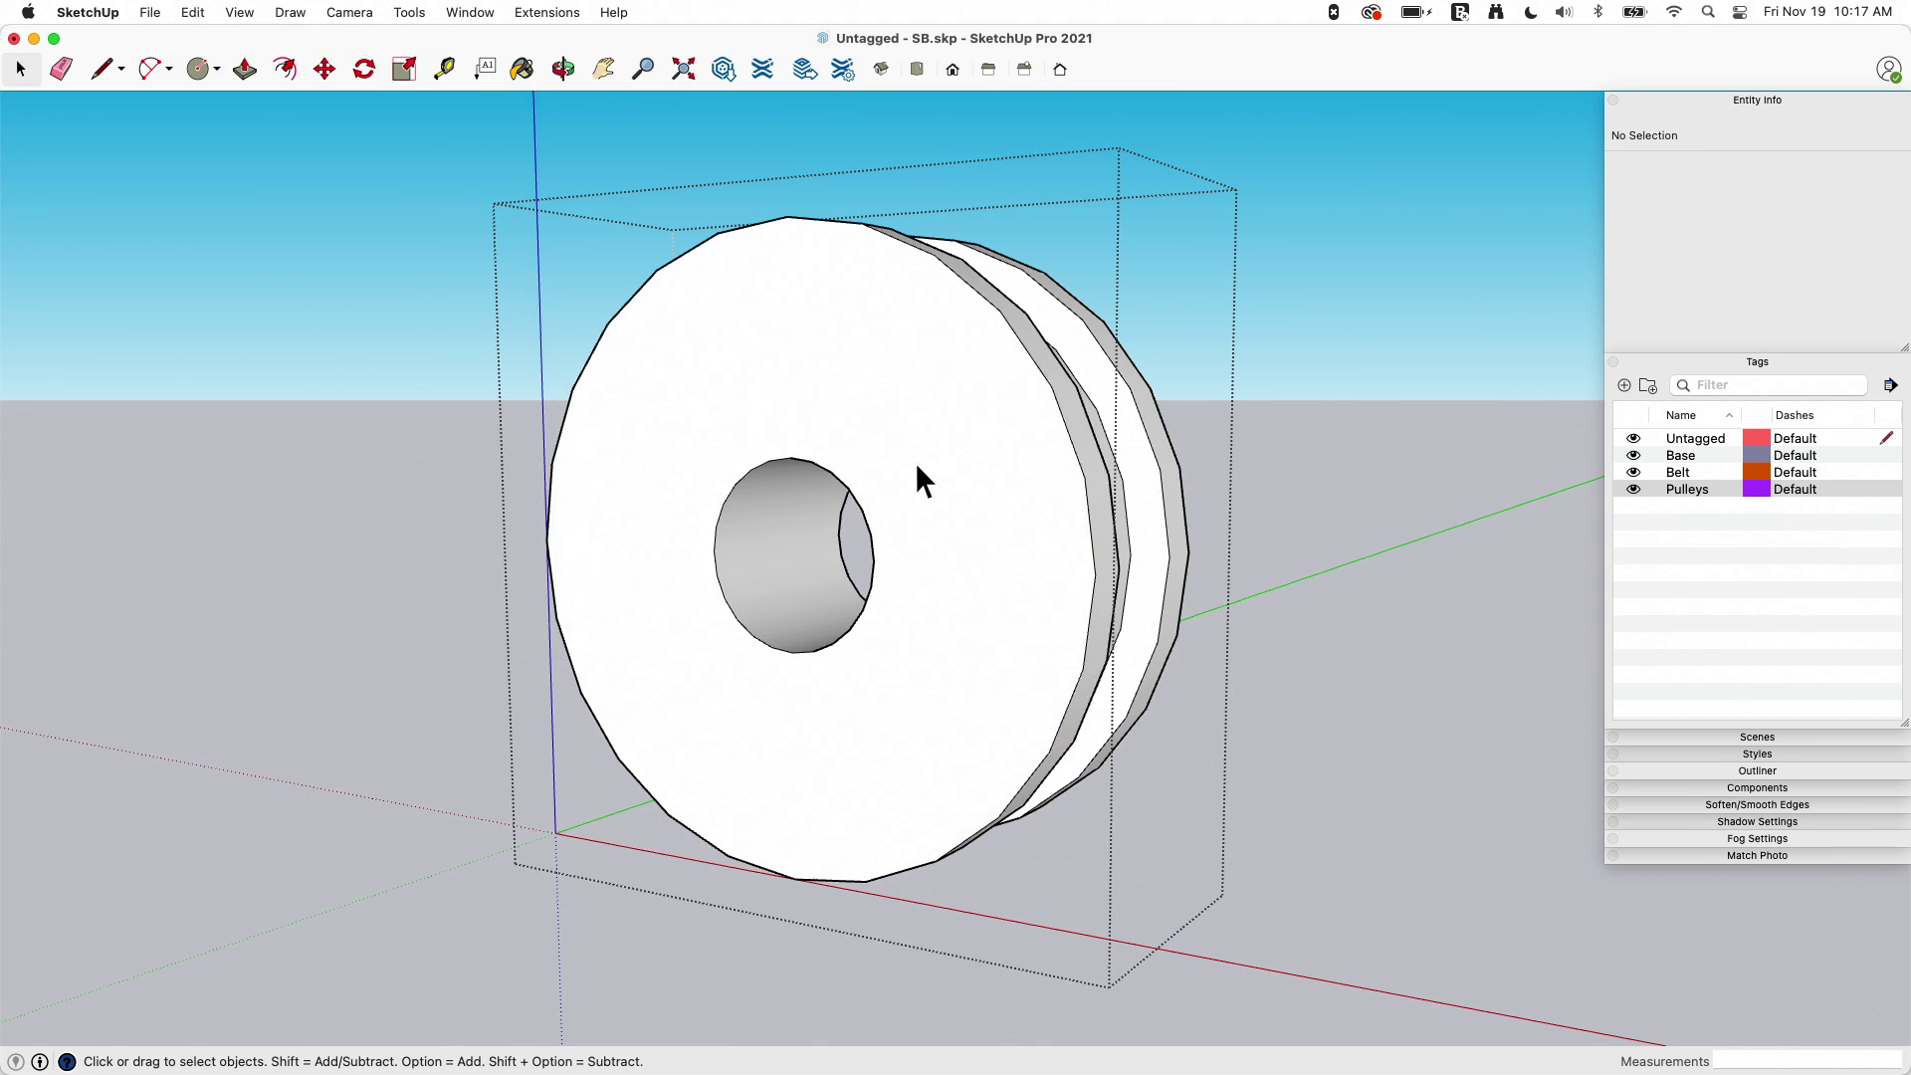
Step: Delete the pulley's front face and rebuild it by retracing one segment of the outer rim with the Line tool
{"action": "scroll", "coordinate": [915, 462], "scroll_direction": "up", "scroll_amount": 3}
{"action": "scroll", "coordinate": [864, 331], "scroll_direction": "up", "scroll_amount": 2}
{"action": "left_click", "coordinate": [904, 341]}
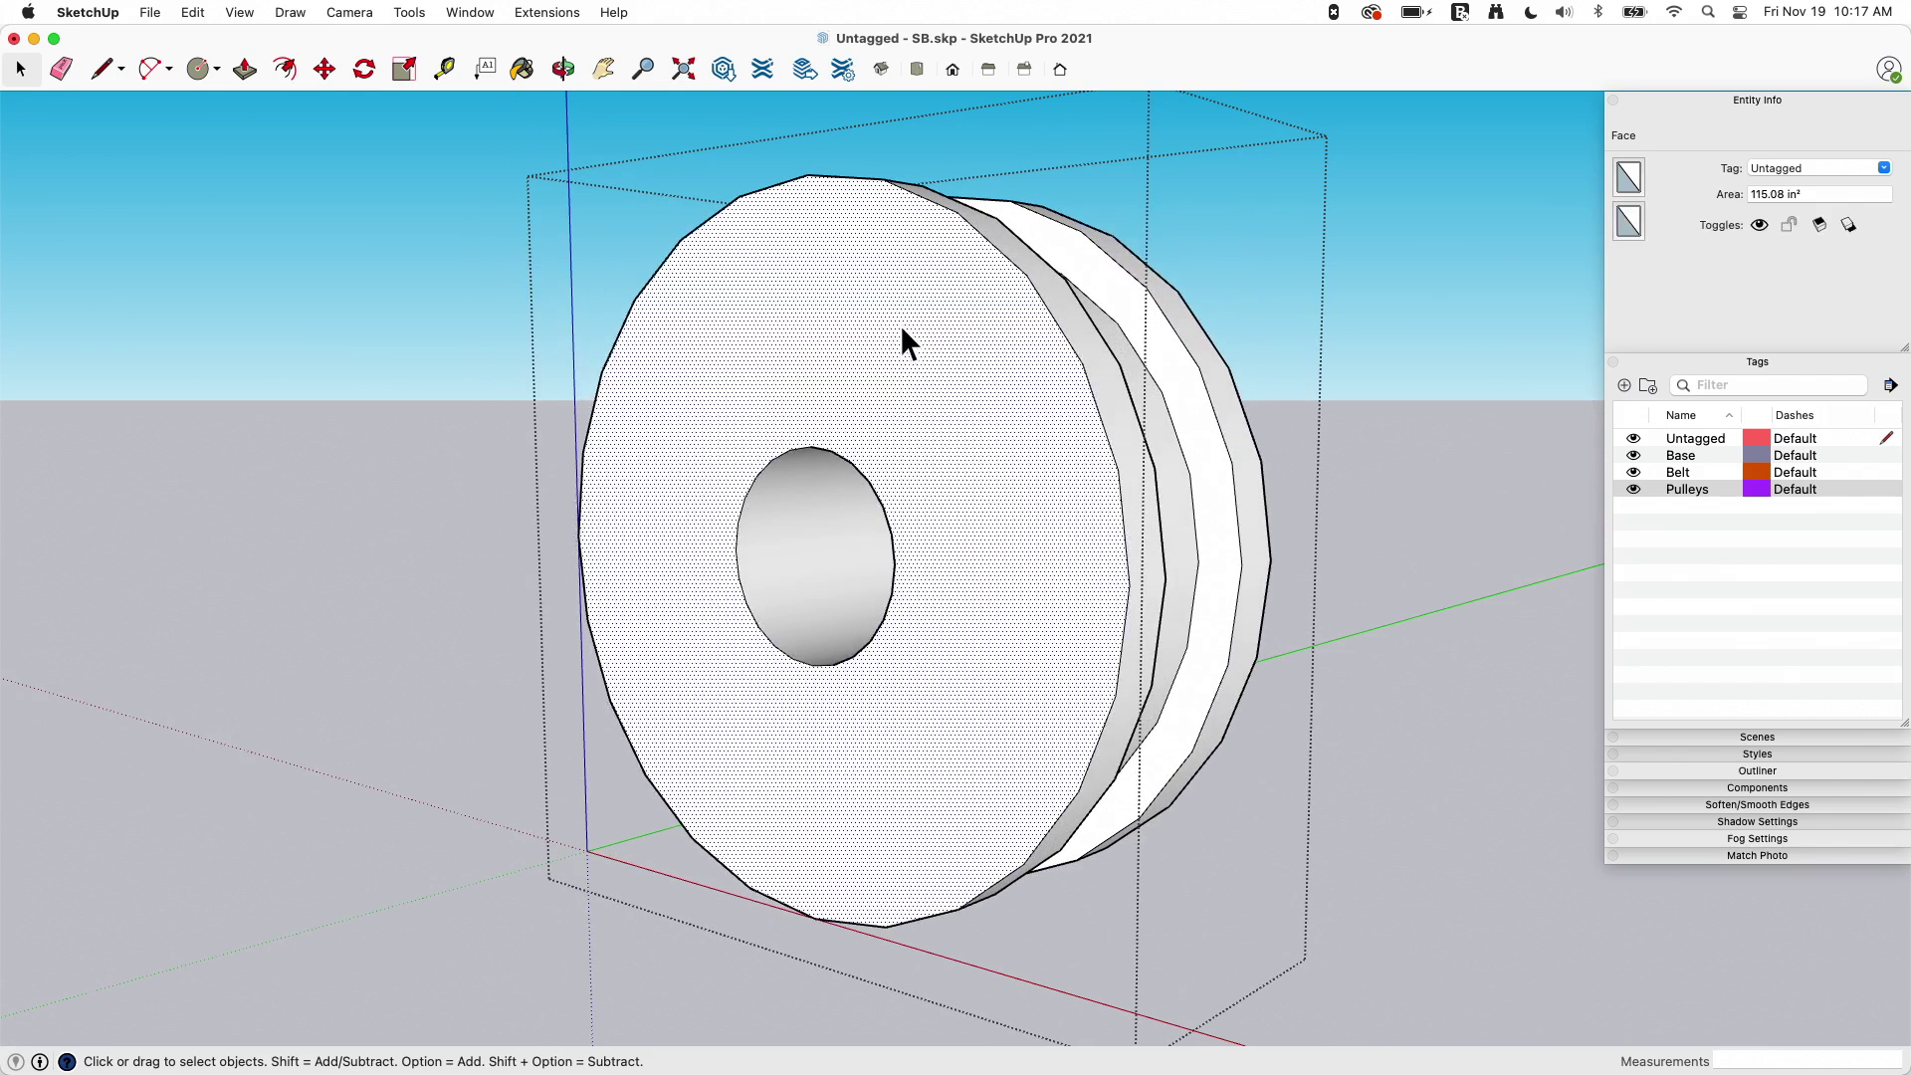
{"action": "key", "text": "Delete"}
{"action": "key", "text": "l"}
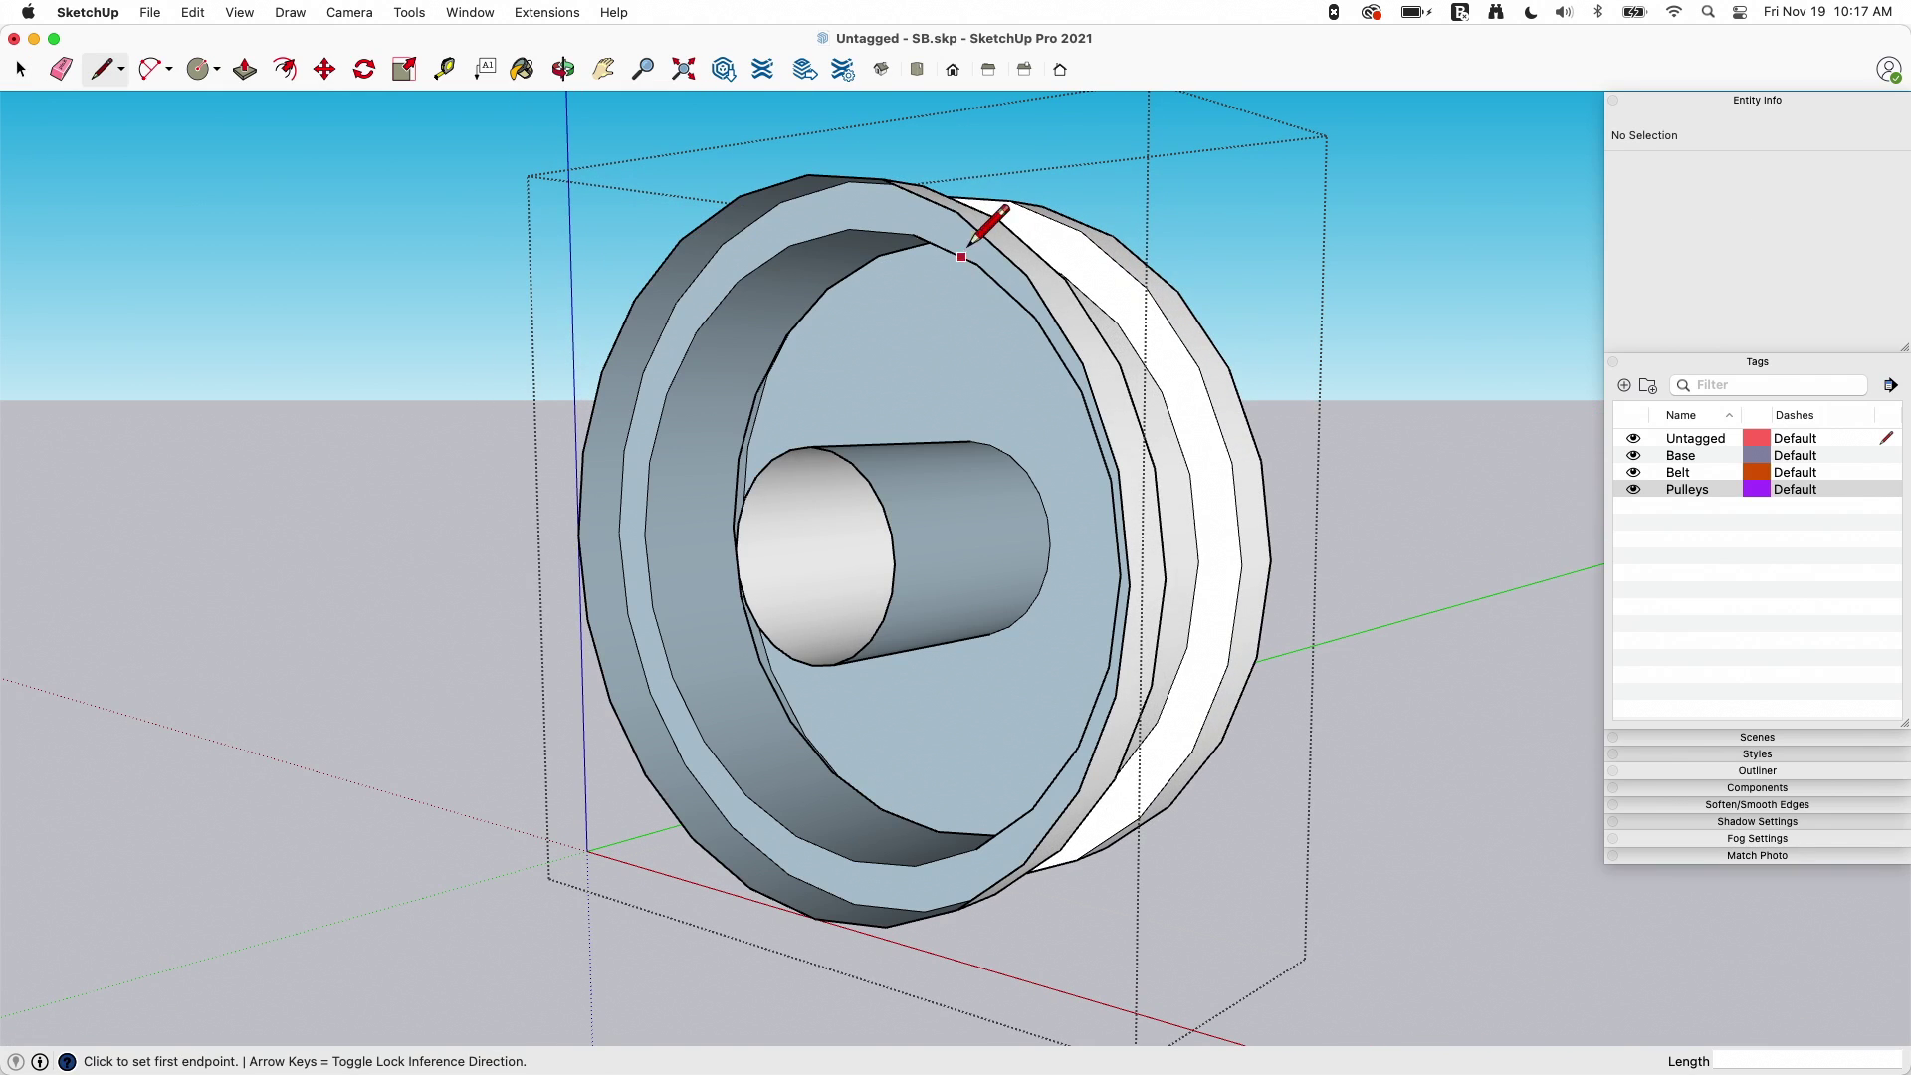
{"action": "left_click", "coordinate": [957, 212]}
{"action": "left_click", "coordinate": [1027, 264]}
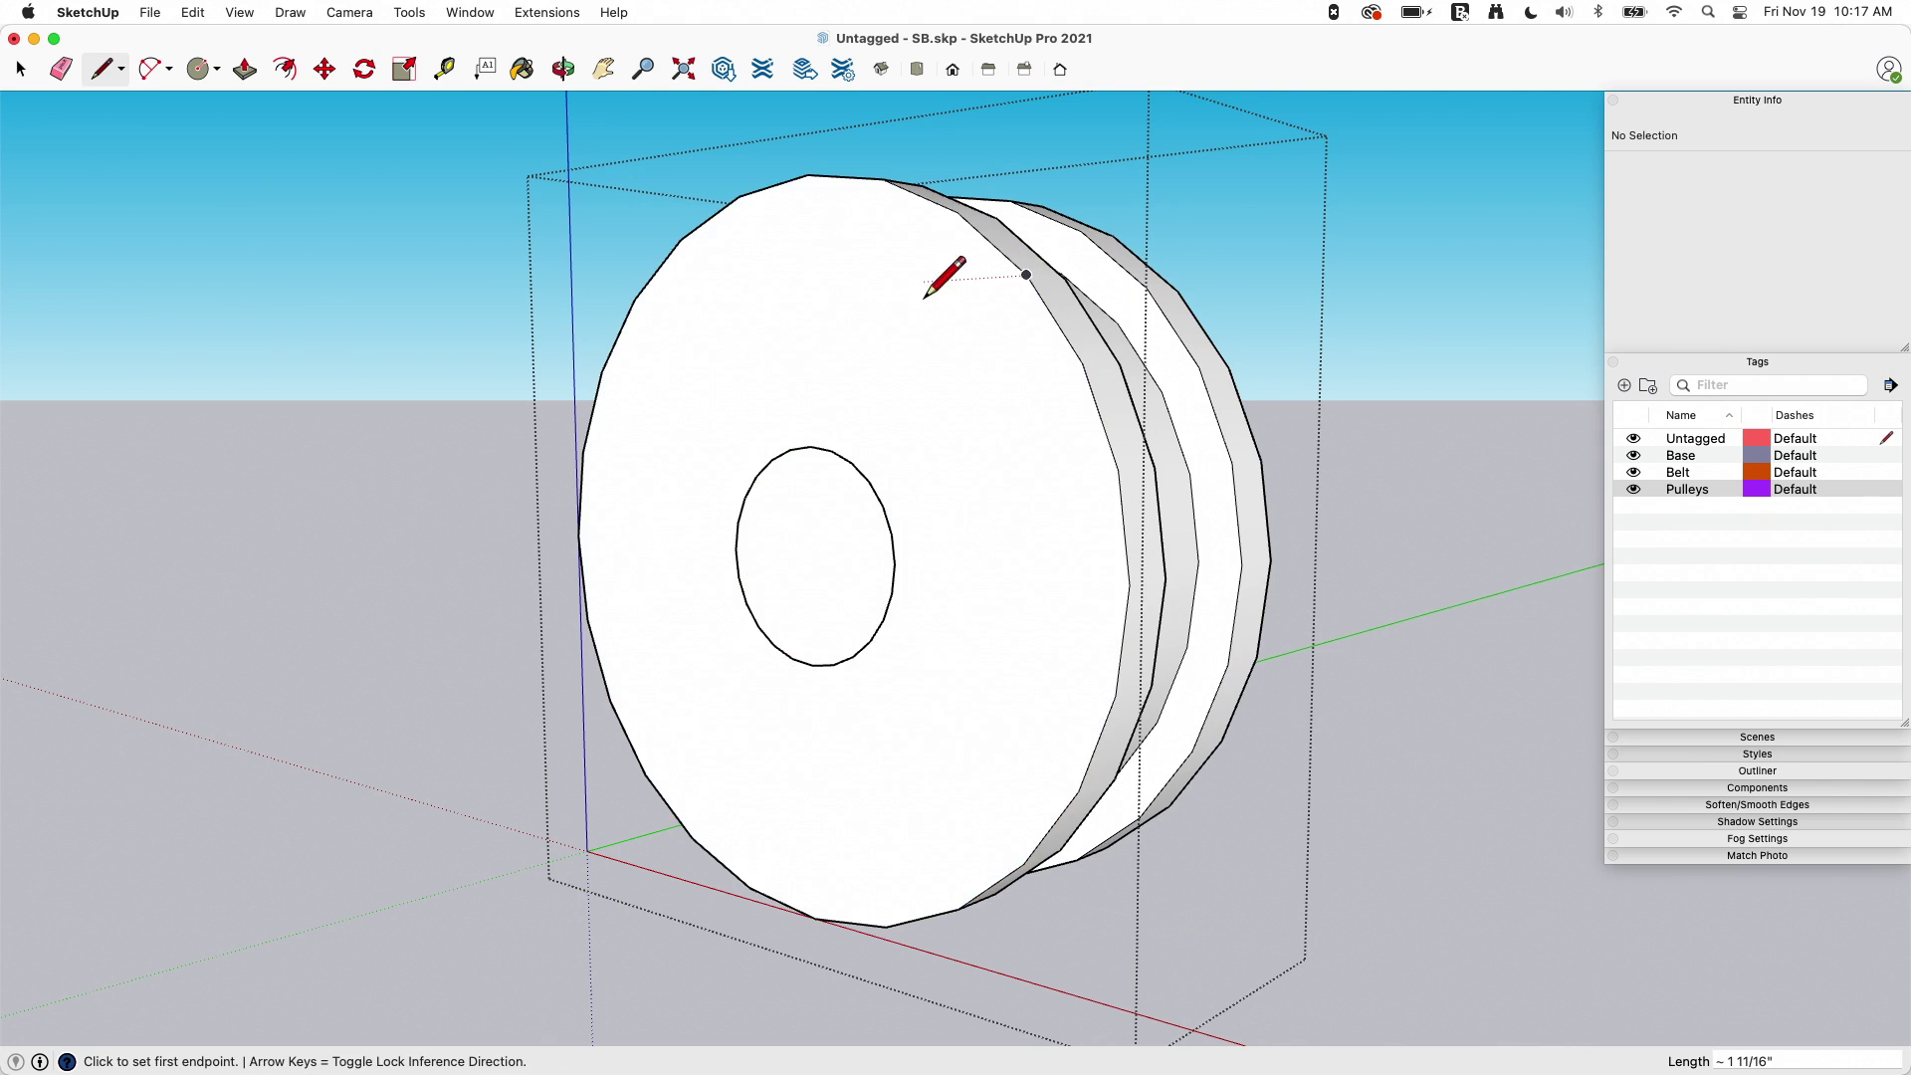
{"action": "key", "text": "space"}
{"action": "key", "text": "l"}
{"action": "left_click", "coordinate": [807, 441]}
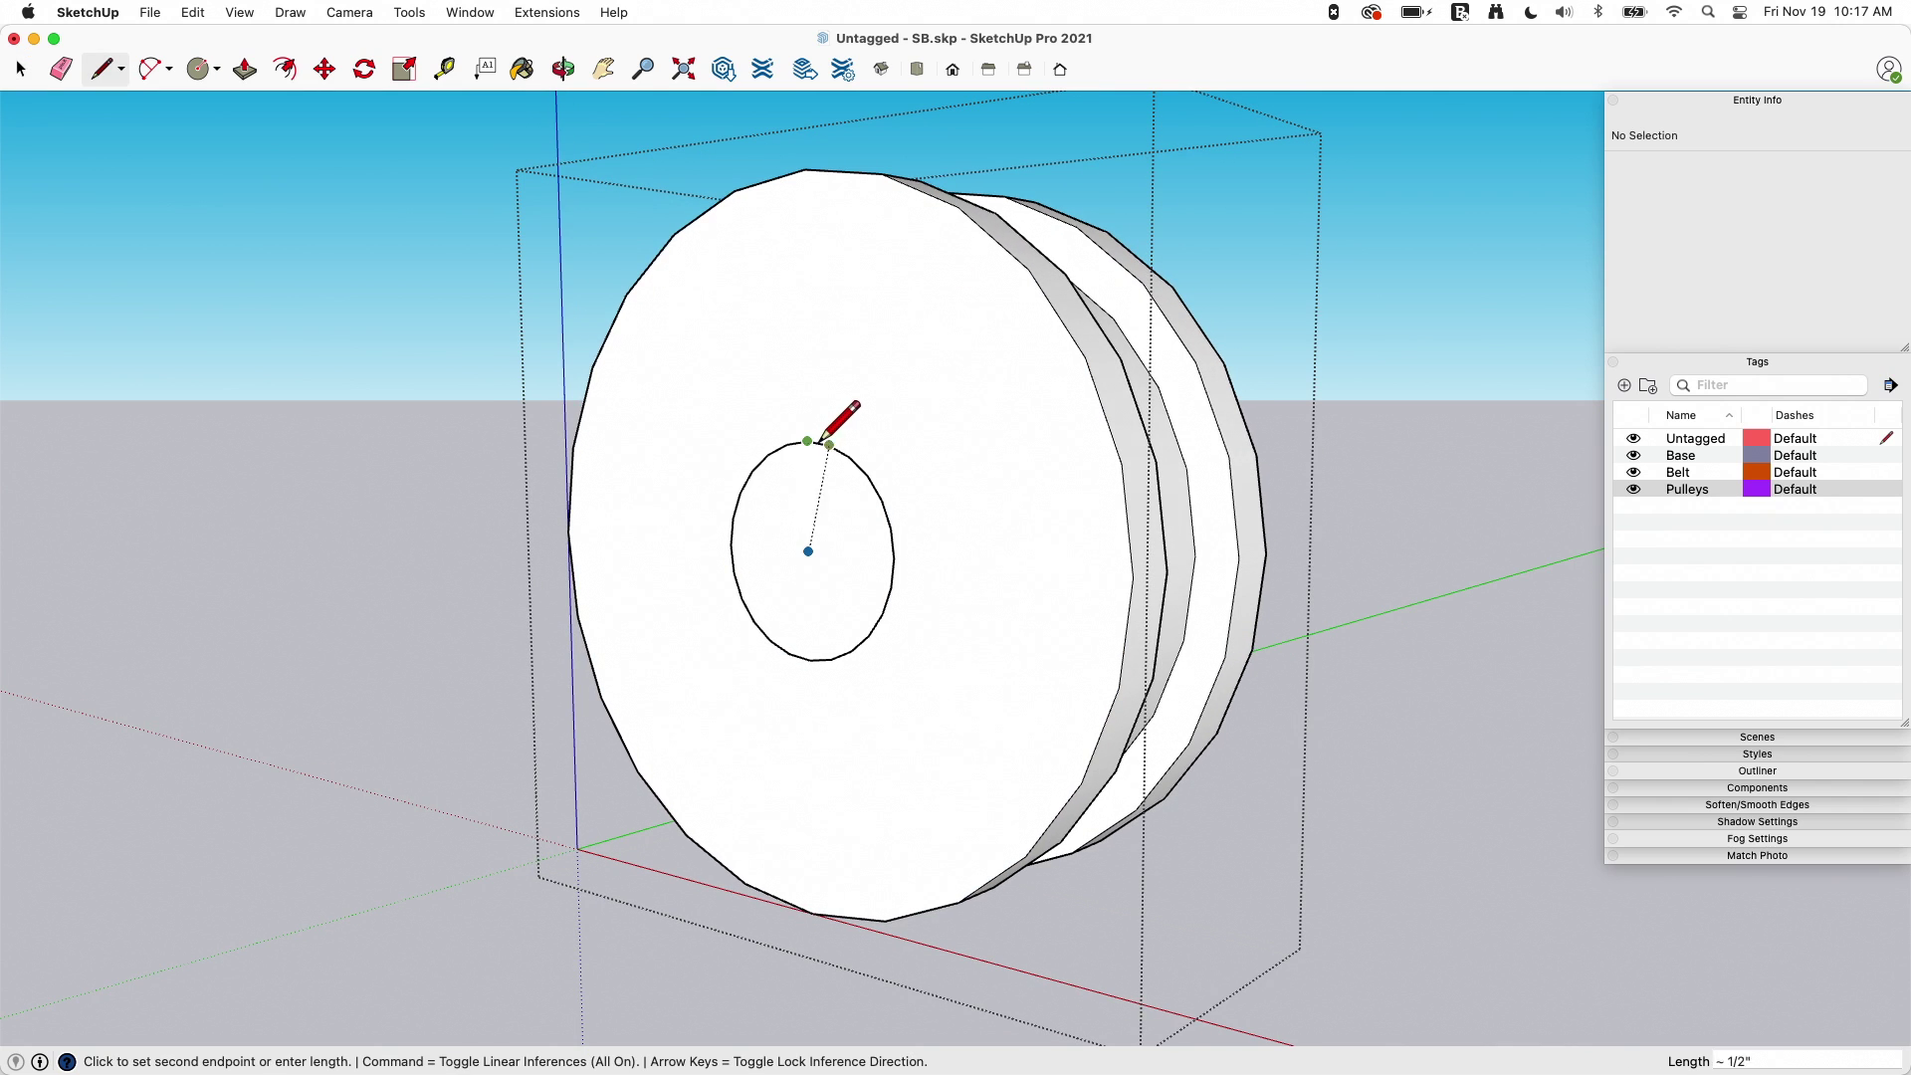
{"action": "scroll", "coordinate": [824, 441], "scroll_direction": "up", "scroll_amount": 5}
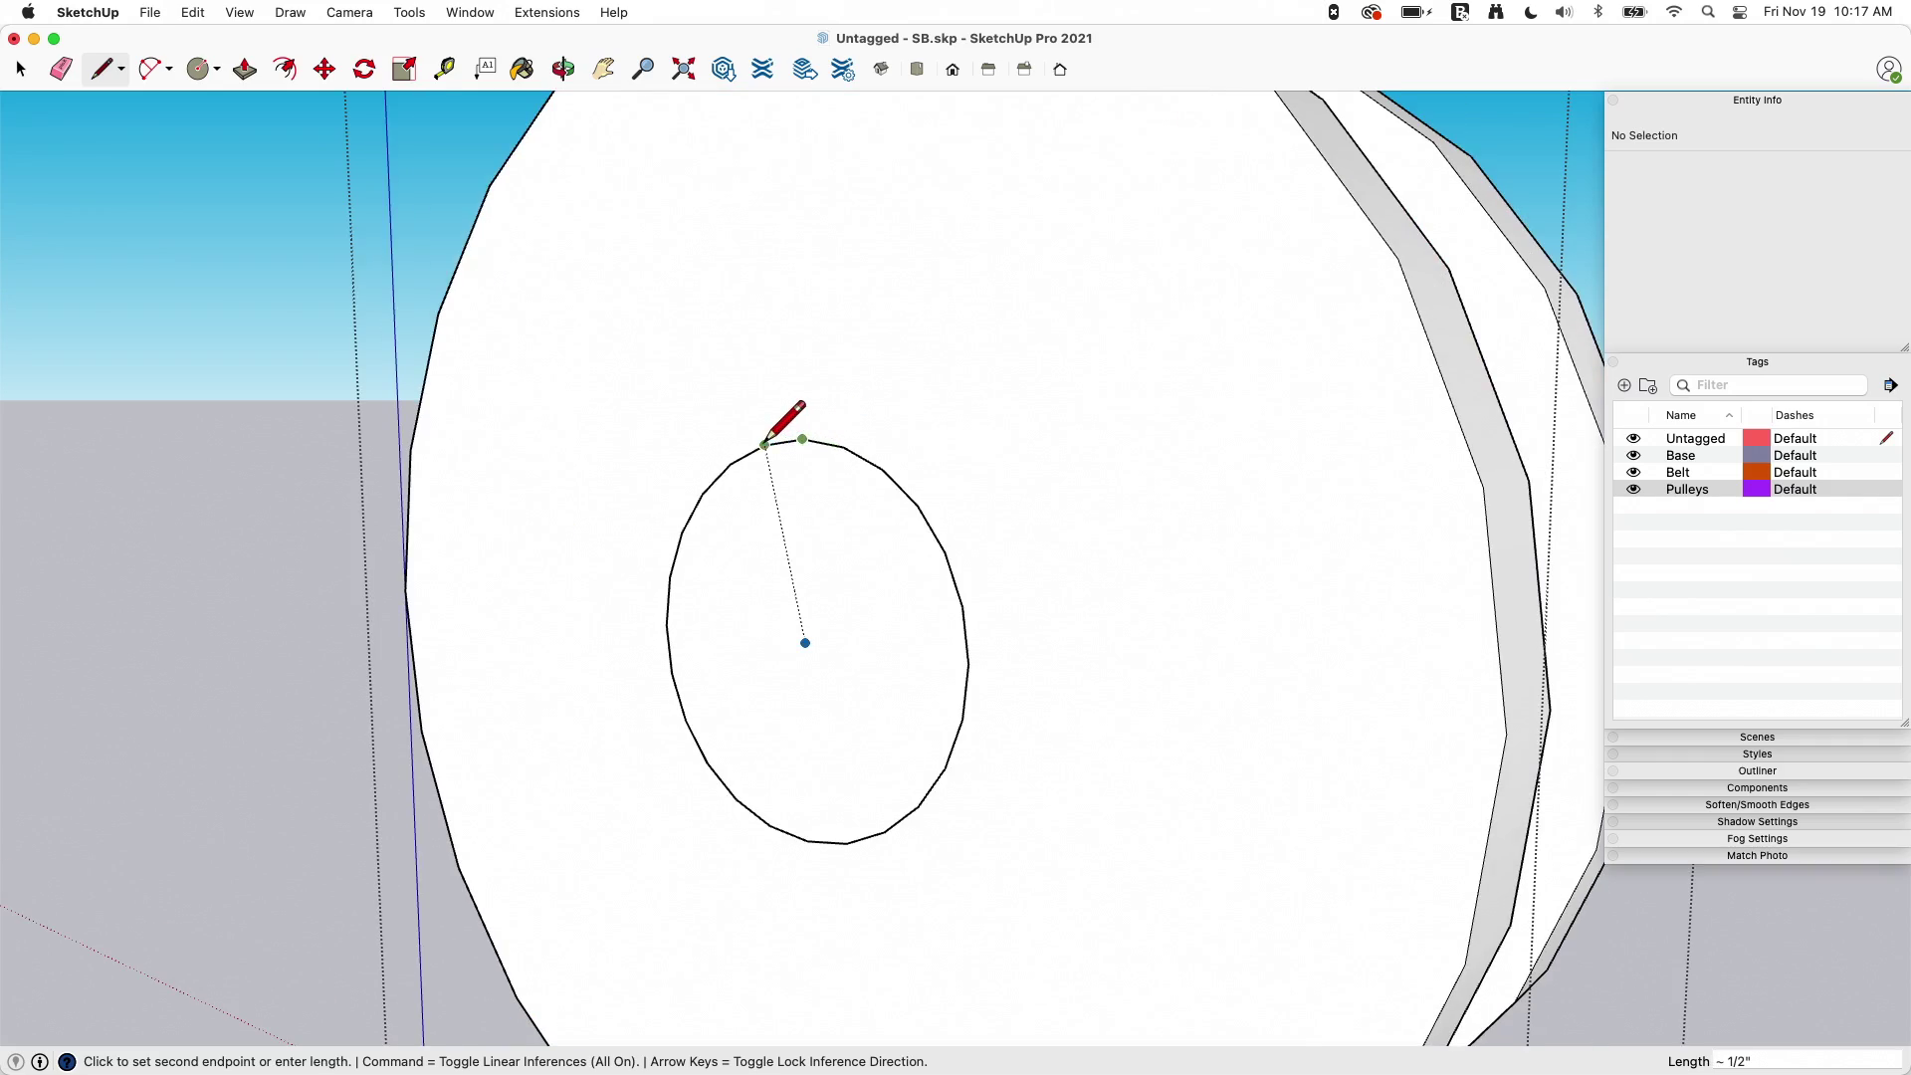
{"action": "key", "text": "Escape"}
Step: Delete the face covering the pulley's bore and check the tag of the rebuilt front face
{"action": "key", "text": "space"}
{"action": "left_click", "coordinate": [815, 597]}
{"action": "key", "text": "Delete"}
{"action": "left_click", "coordinate": [713, 446]}
{"action": "middle_click_drag", "start_coordinate": [712, 446], "coordinate": [716, 283]}
{"action": "scroll", "coordinate": [720, 289], "scroll_direction": "down", "scroll_amount": 5}
{"action": "middle_click_drag", "start_coordinate": [875, 439], "coordinate": [1143, 341]}
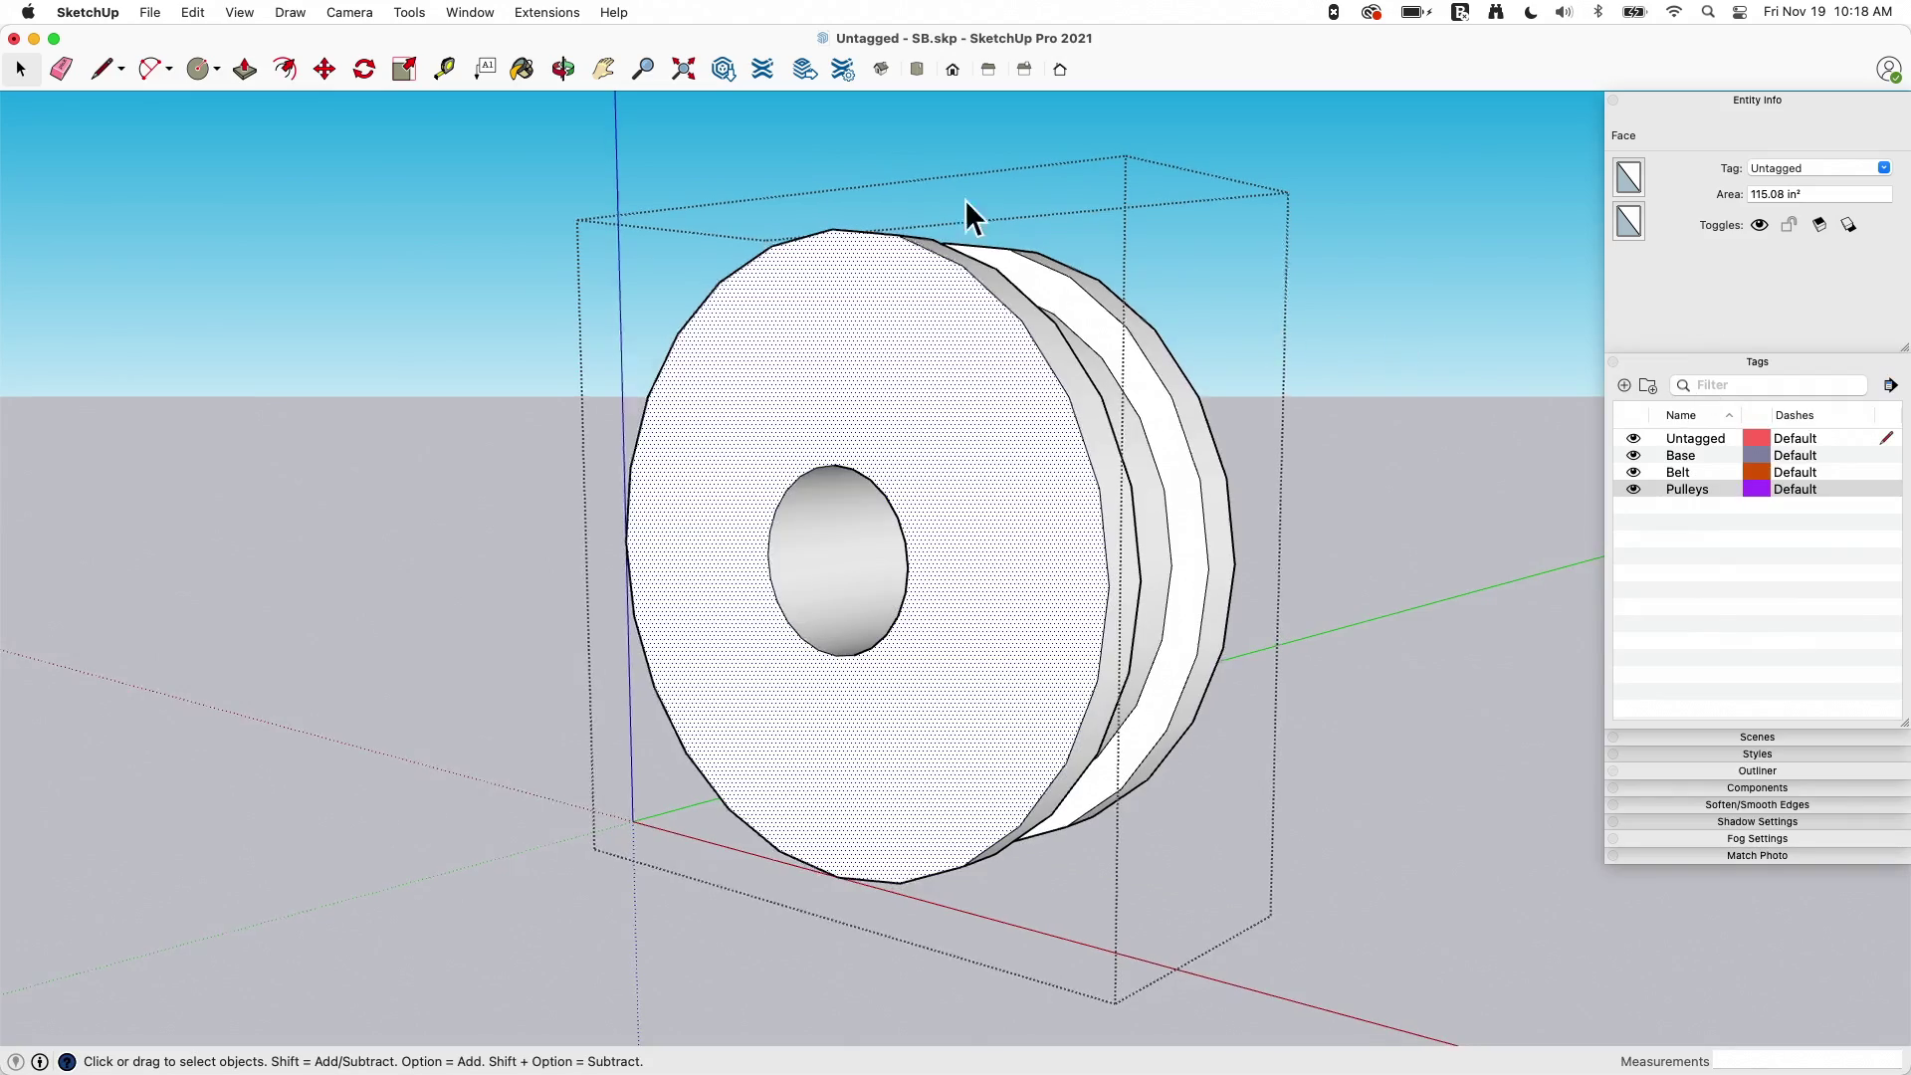
Step: Close the first assembly's pulley group and check the group tag of the third assembly's upper pulley
{"action": "left_click", "coordinate": [1347, 742]}
{"action": "scroll", "coordinate": [1031, 290], "scroll_direction": "down", "scroll_amount": 2}
{"action": "scroll", "coordinate": [892, 573], "scroll_direction": "down", "scroll_amount": 10}
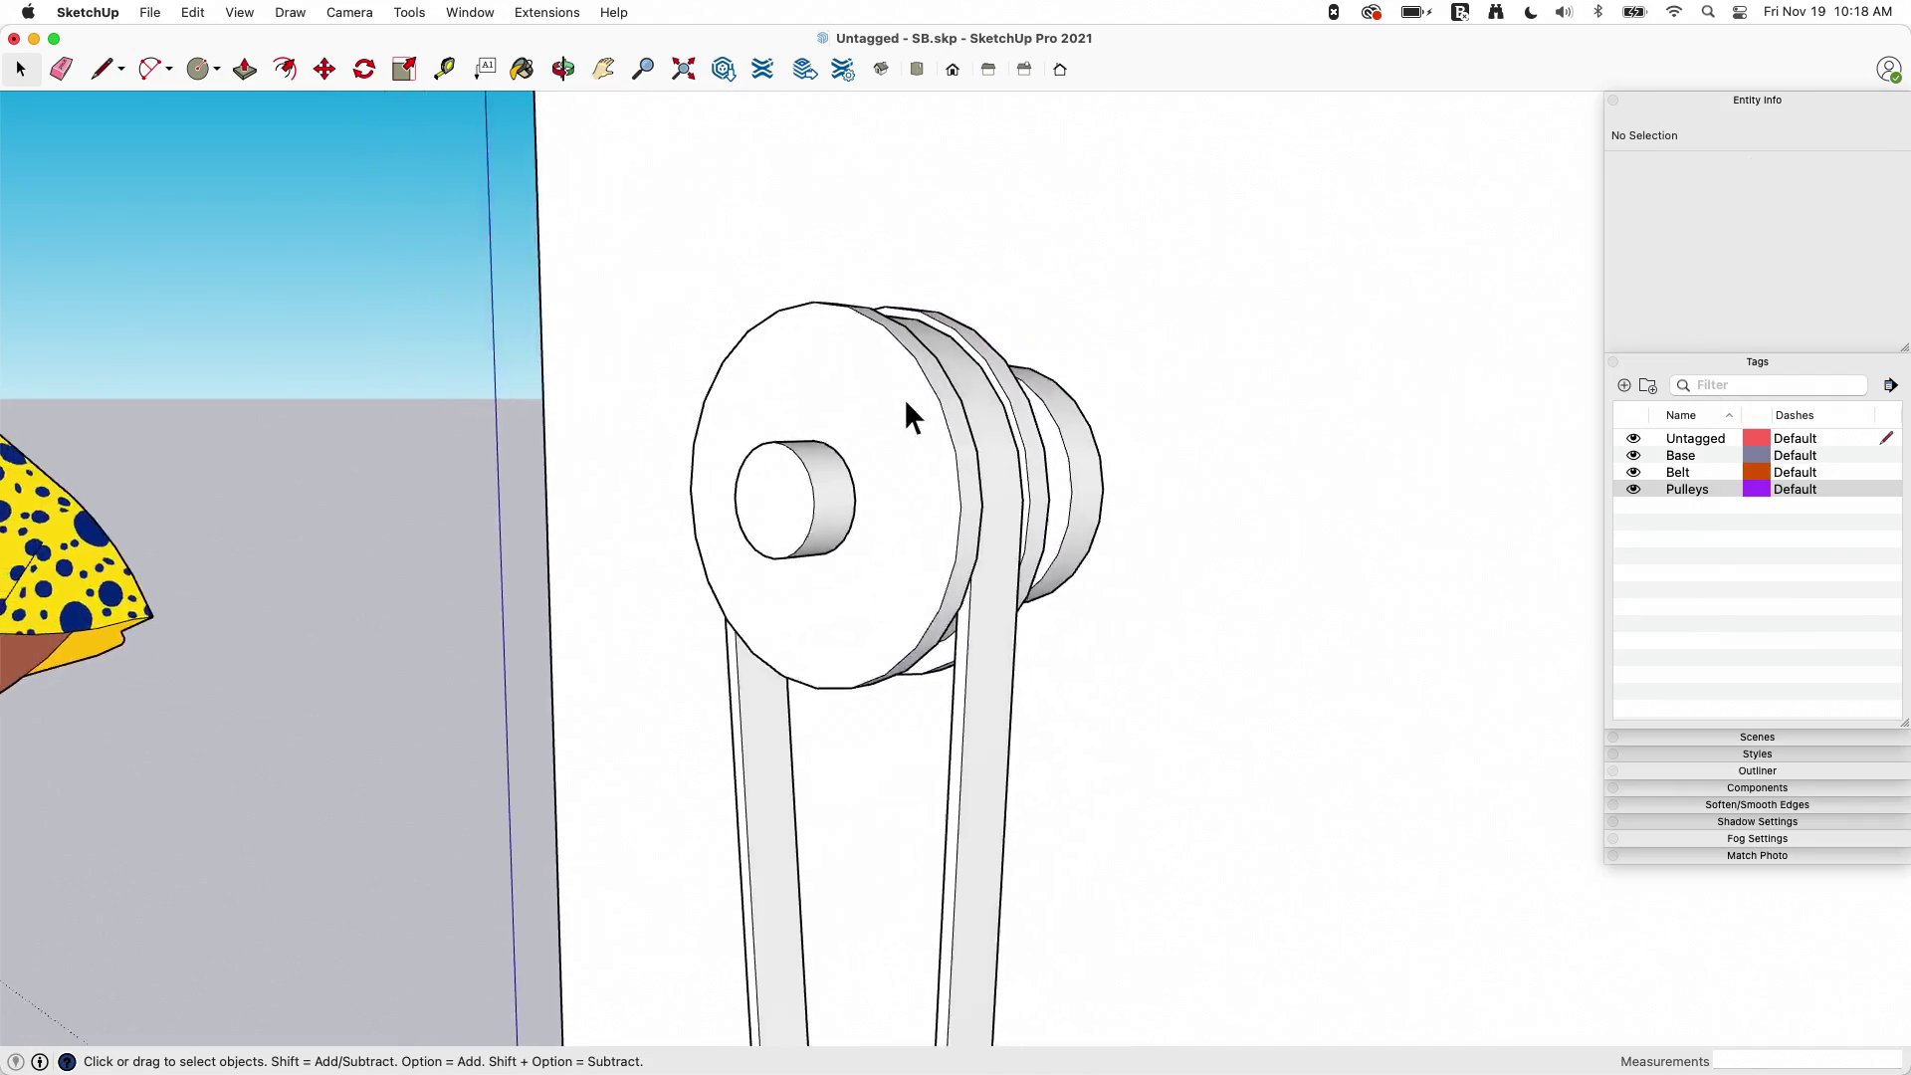
{"action": "scroll", "coordinate": [762, 440], "scroll_direction": "up", "scroll_amount": 5}
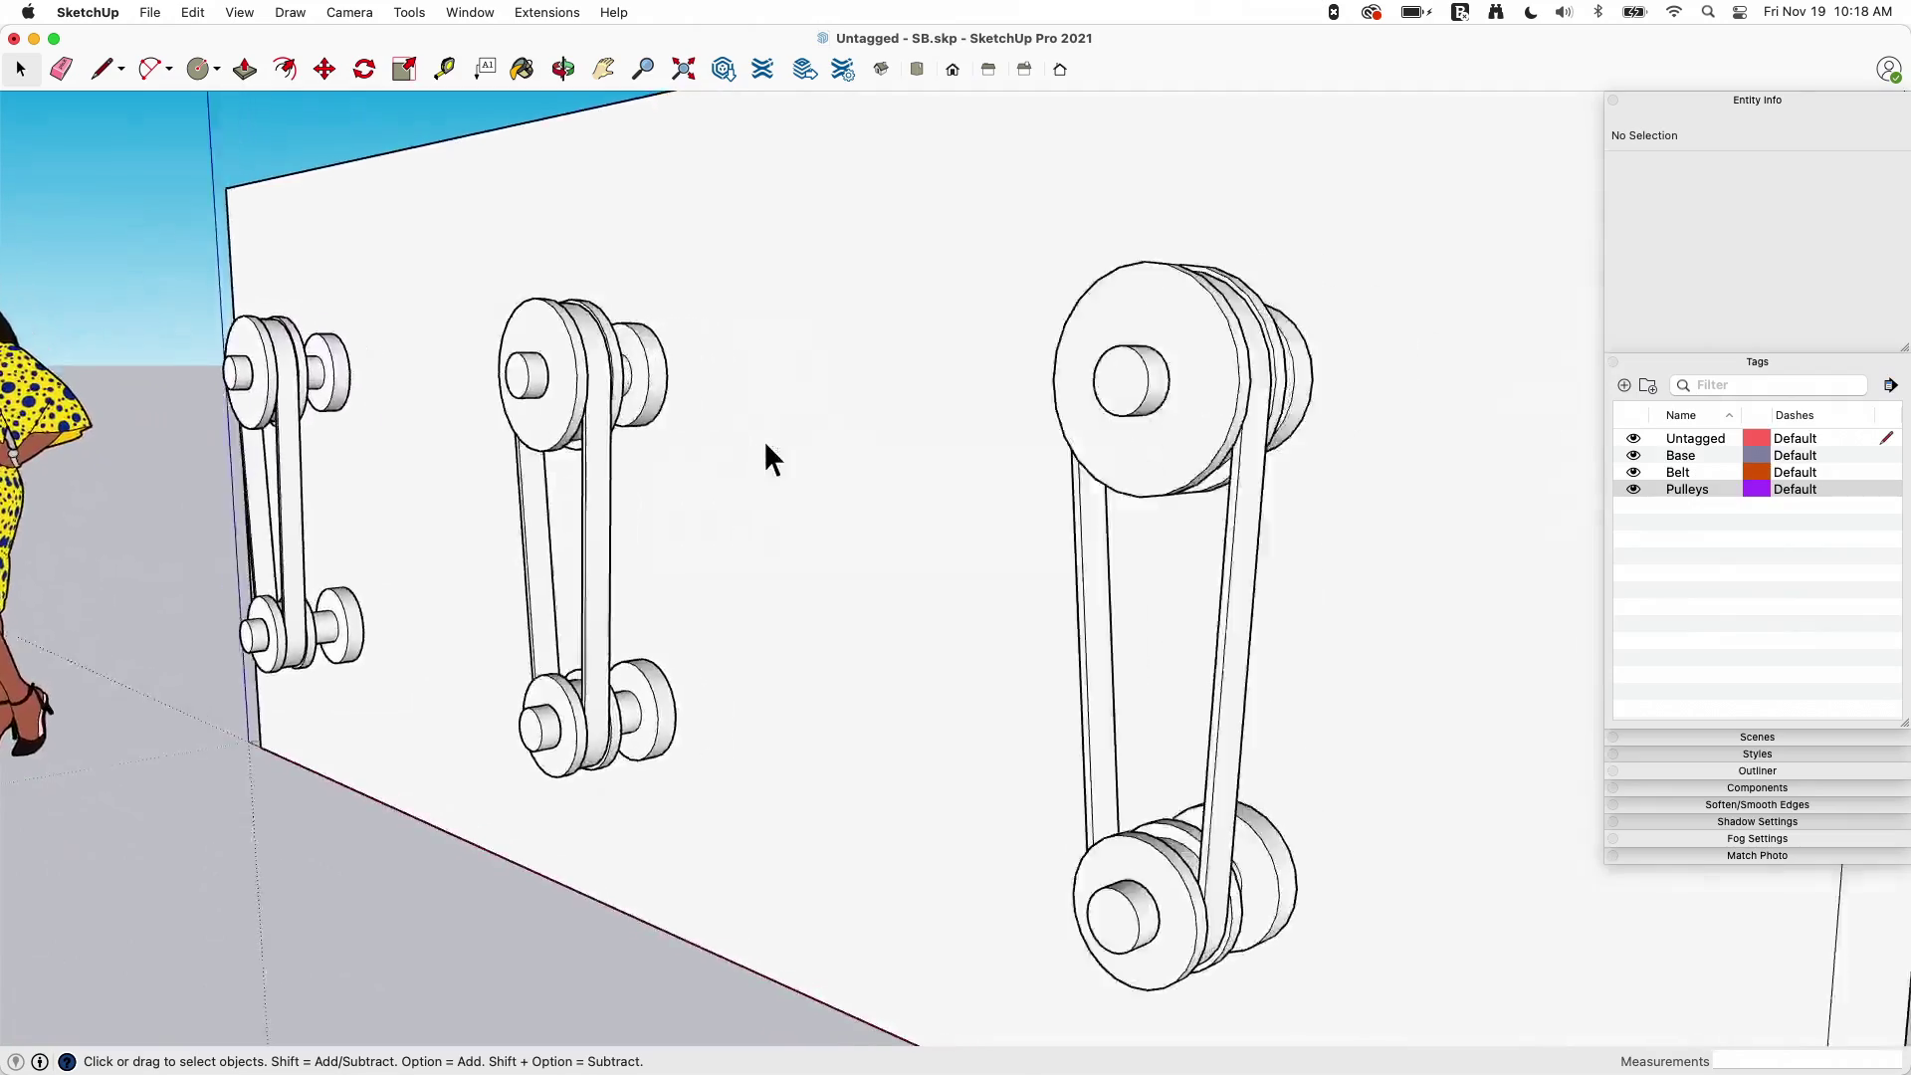
{"action": "scroll", "coordinate": [965, 420], "scroll_direction": "up", "scroll_amount": 2}
{"action": "scroll", "coordinate": [965, 419], "scroll_direction": "down", "scroll_amount": 1}
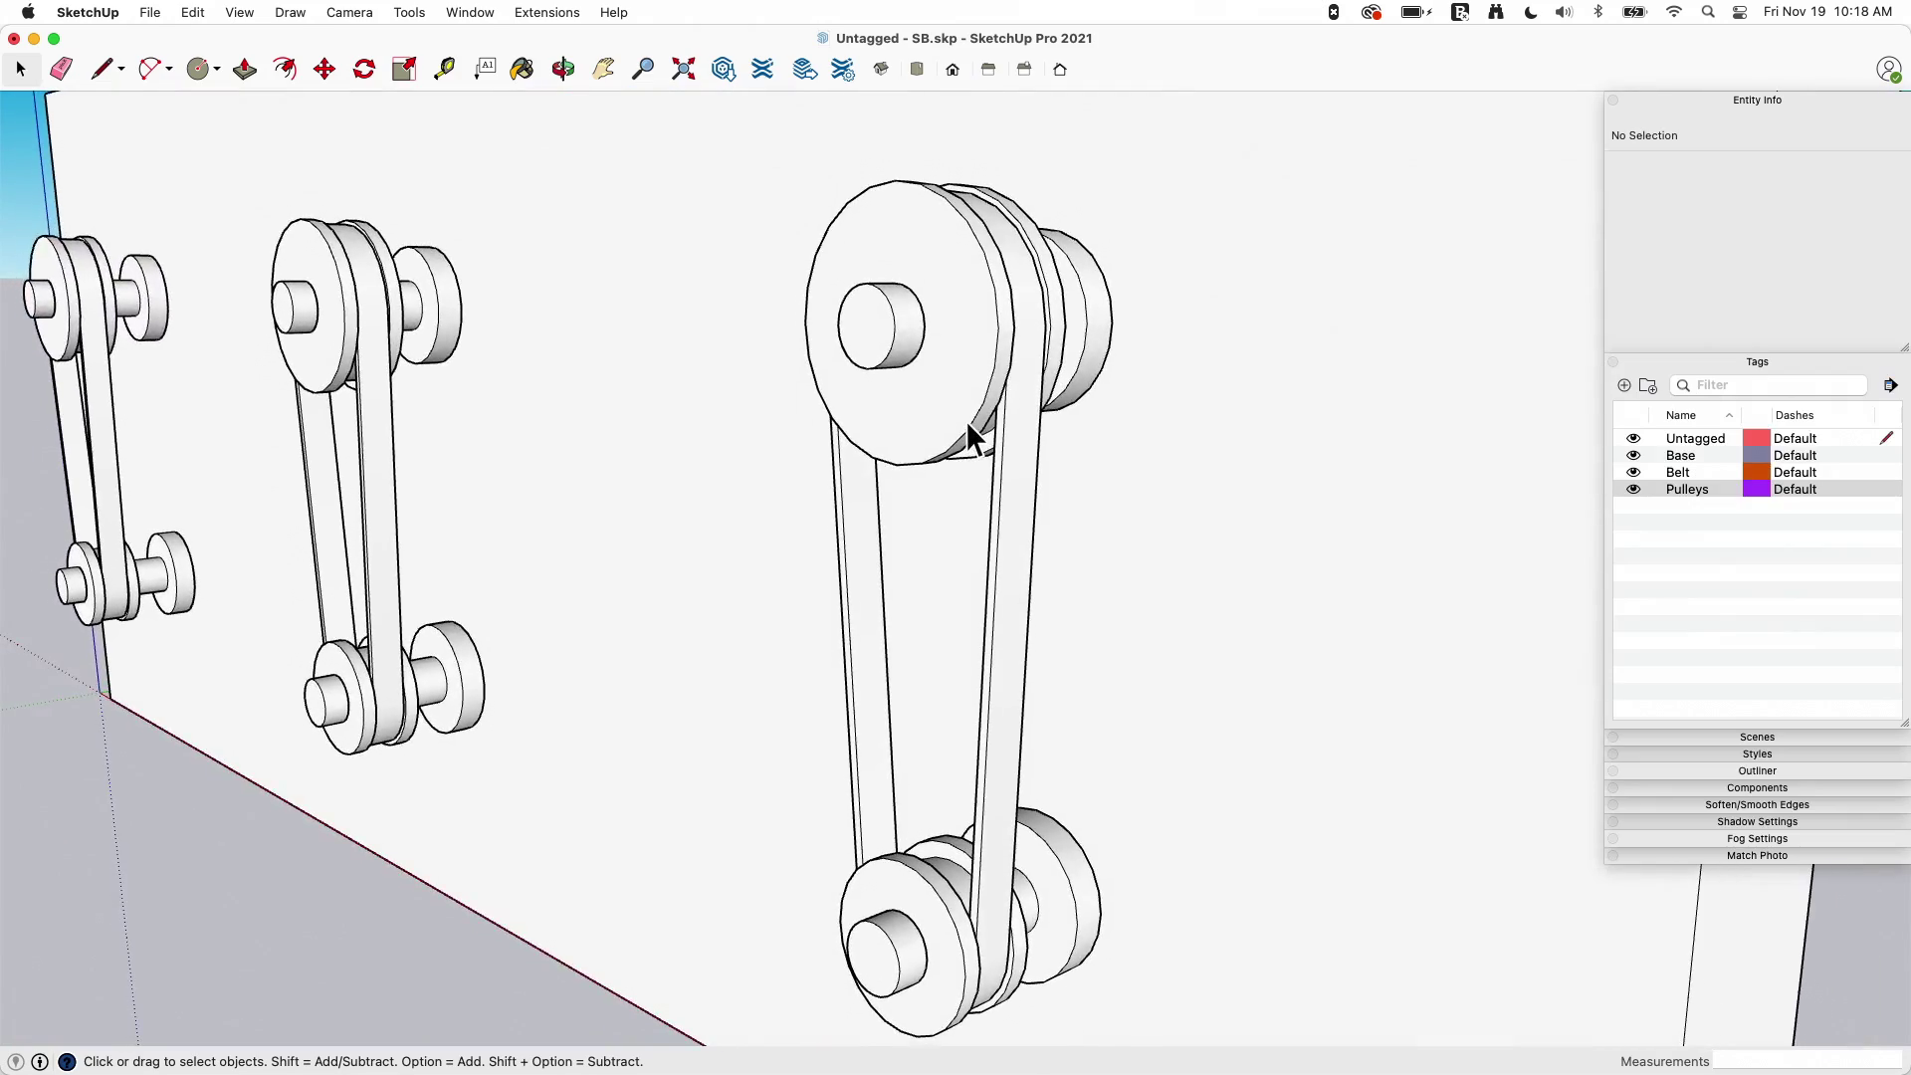
{"action": "left_click", "coordinate": [965, 418]}
{"action": "left_click", "coordinate": [968, 423]}
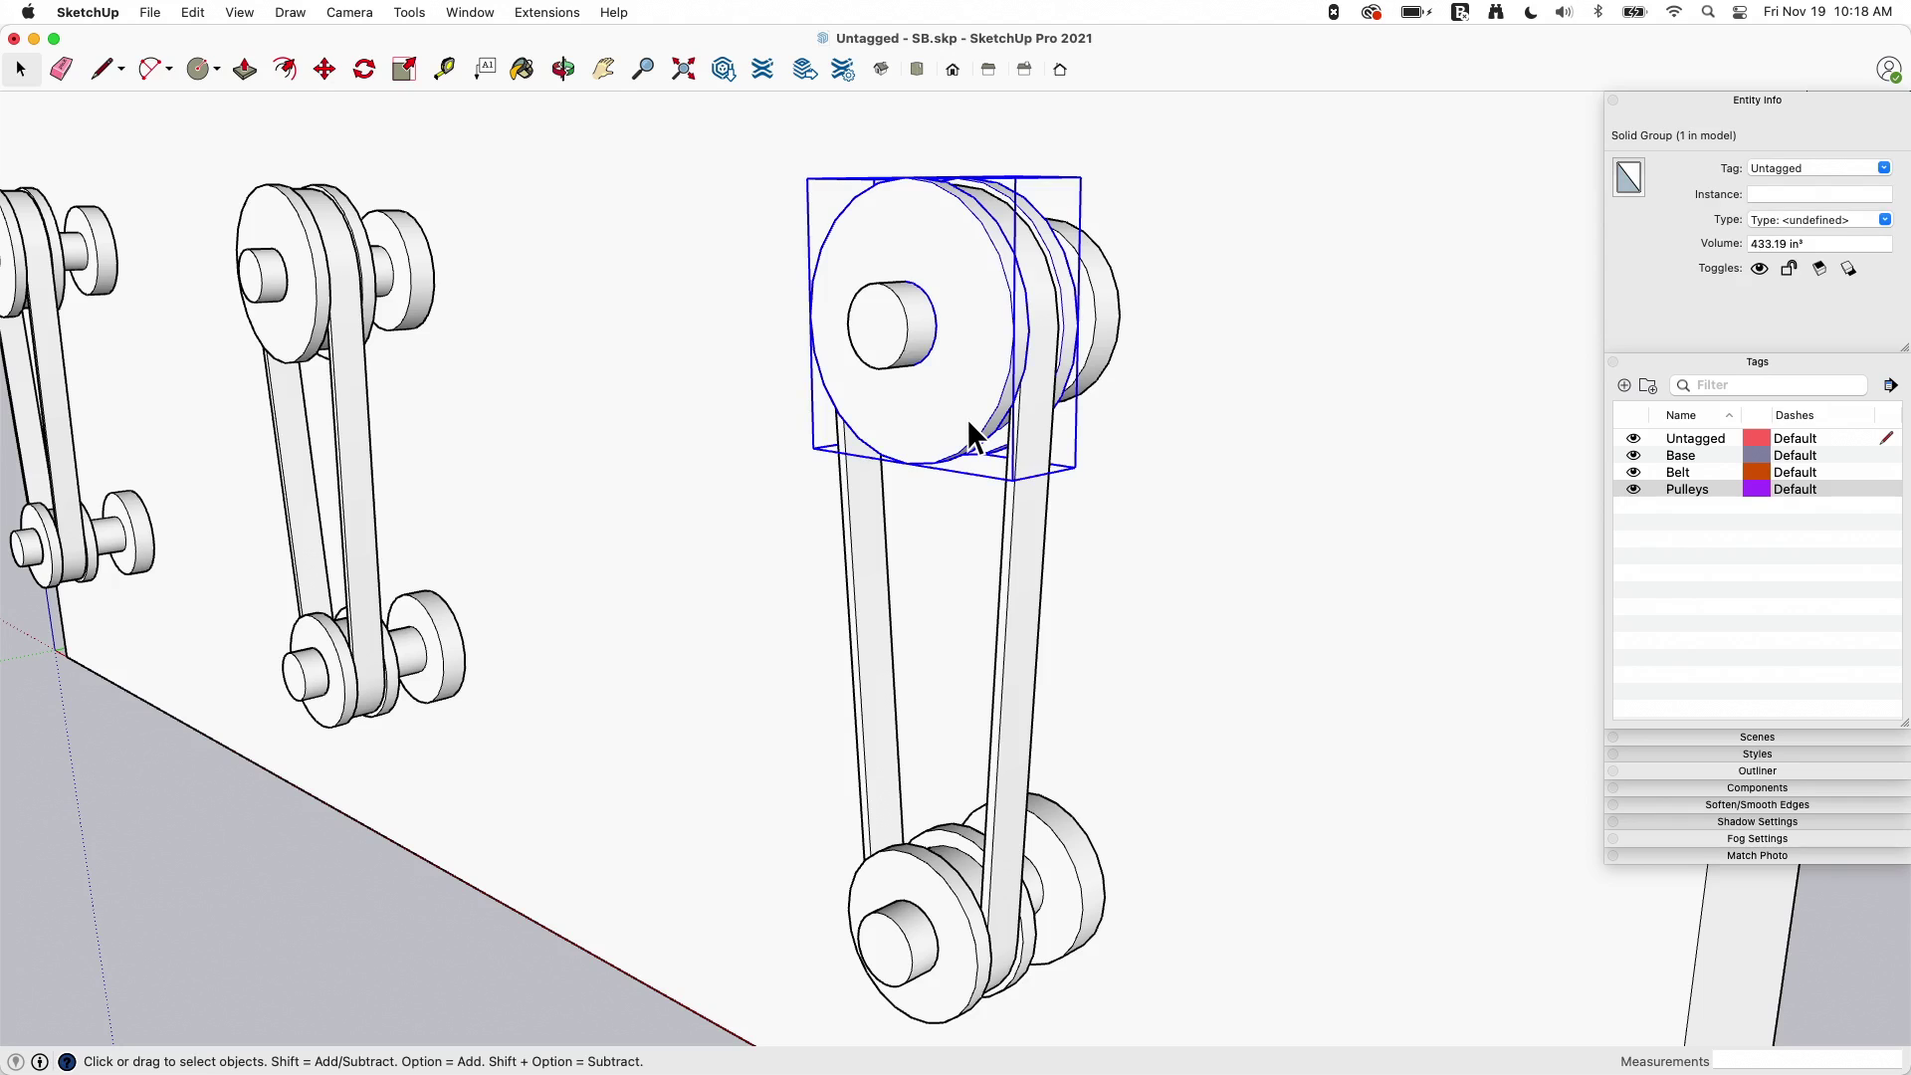
{"action": "key", "text": "super+shift+a"}
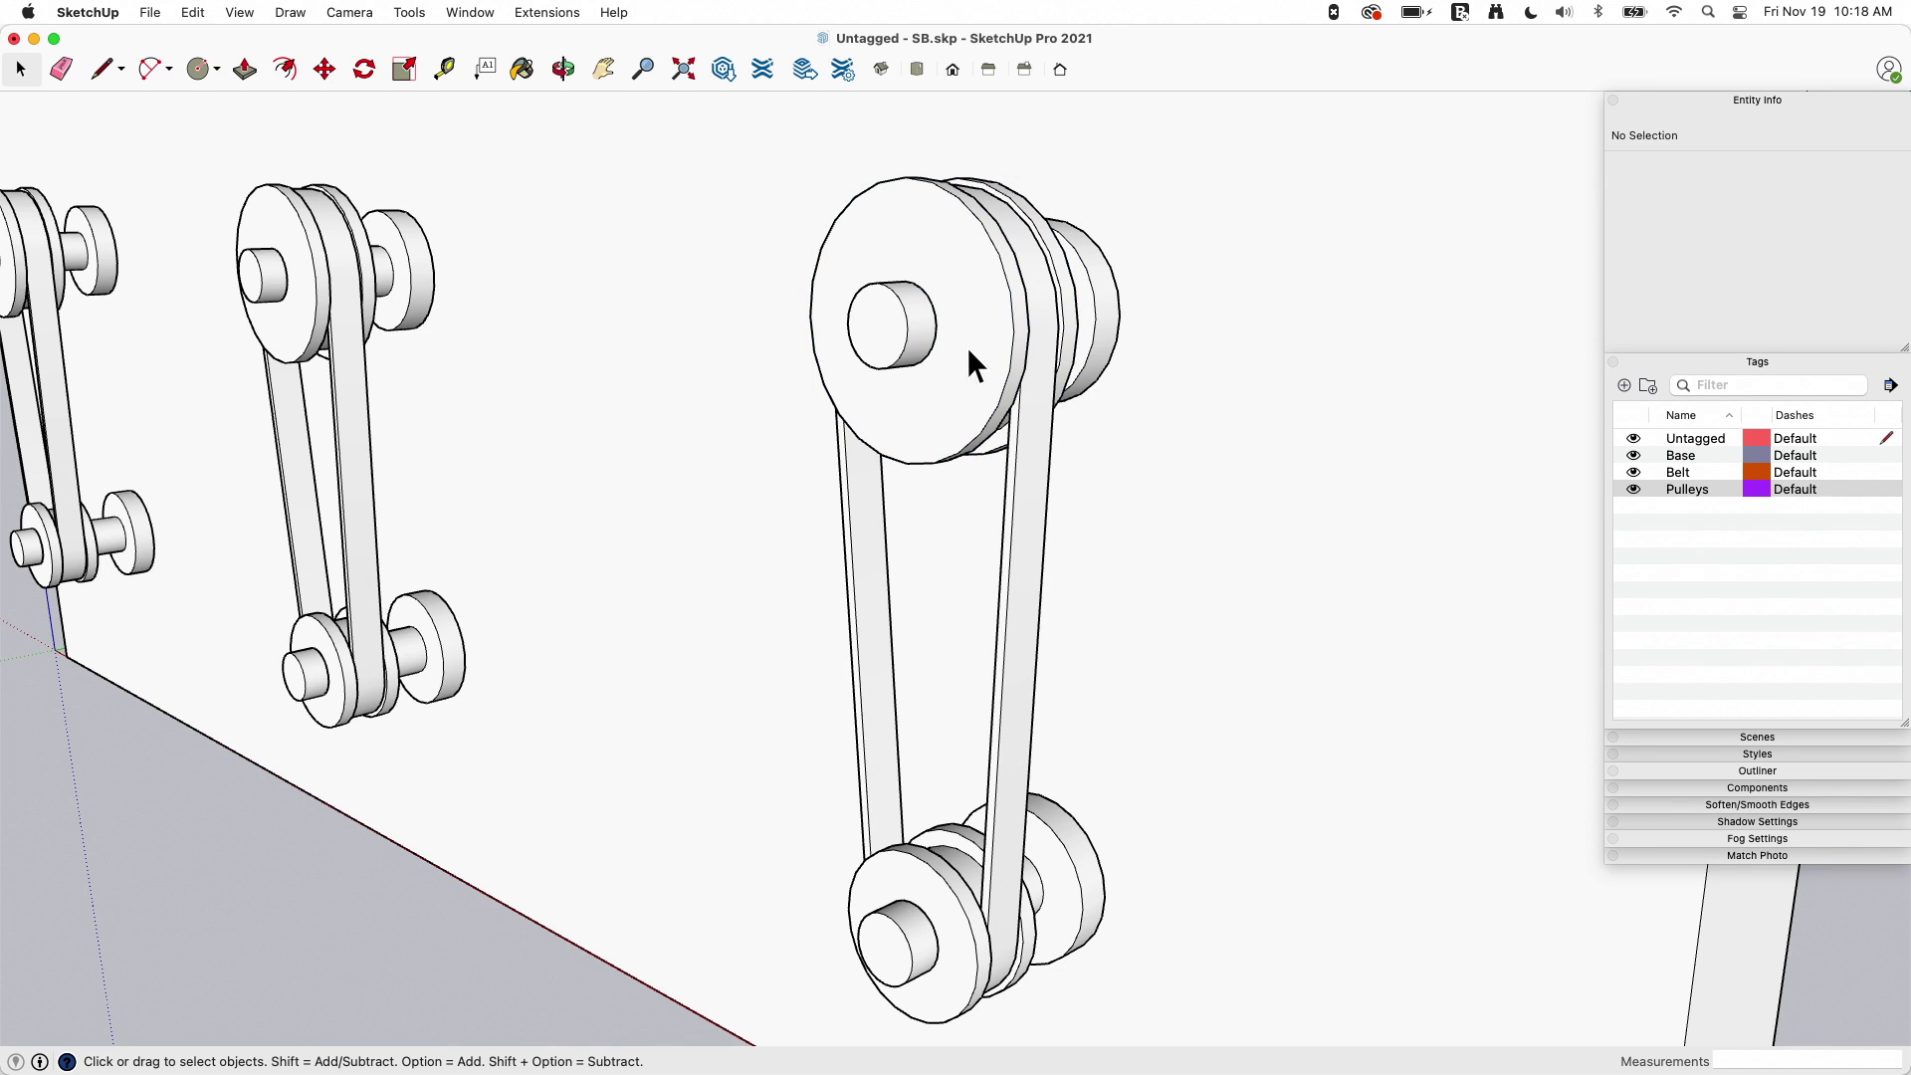
Step: Open the third assembly's upper pulley group and compare the tags of its rim, groove and front faces
{"action": "double_click", "coordinate": [969, 350]}
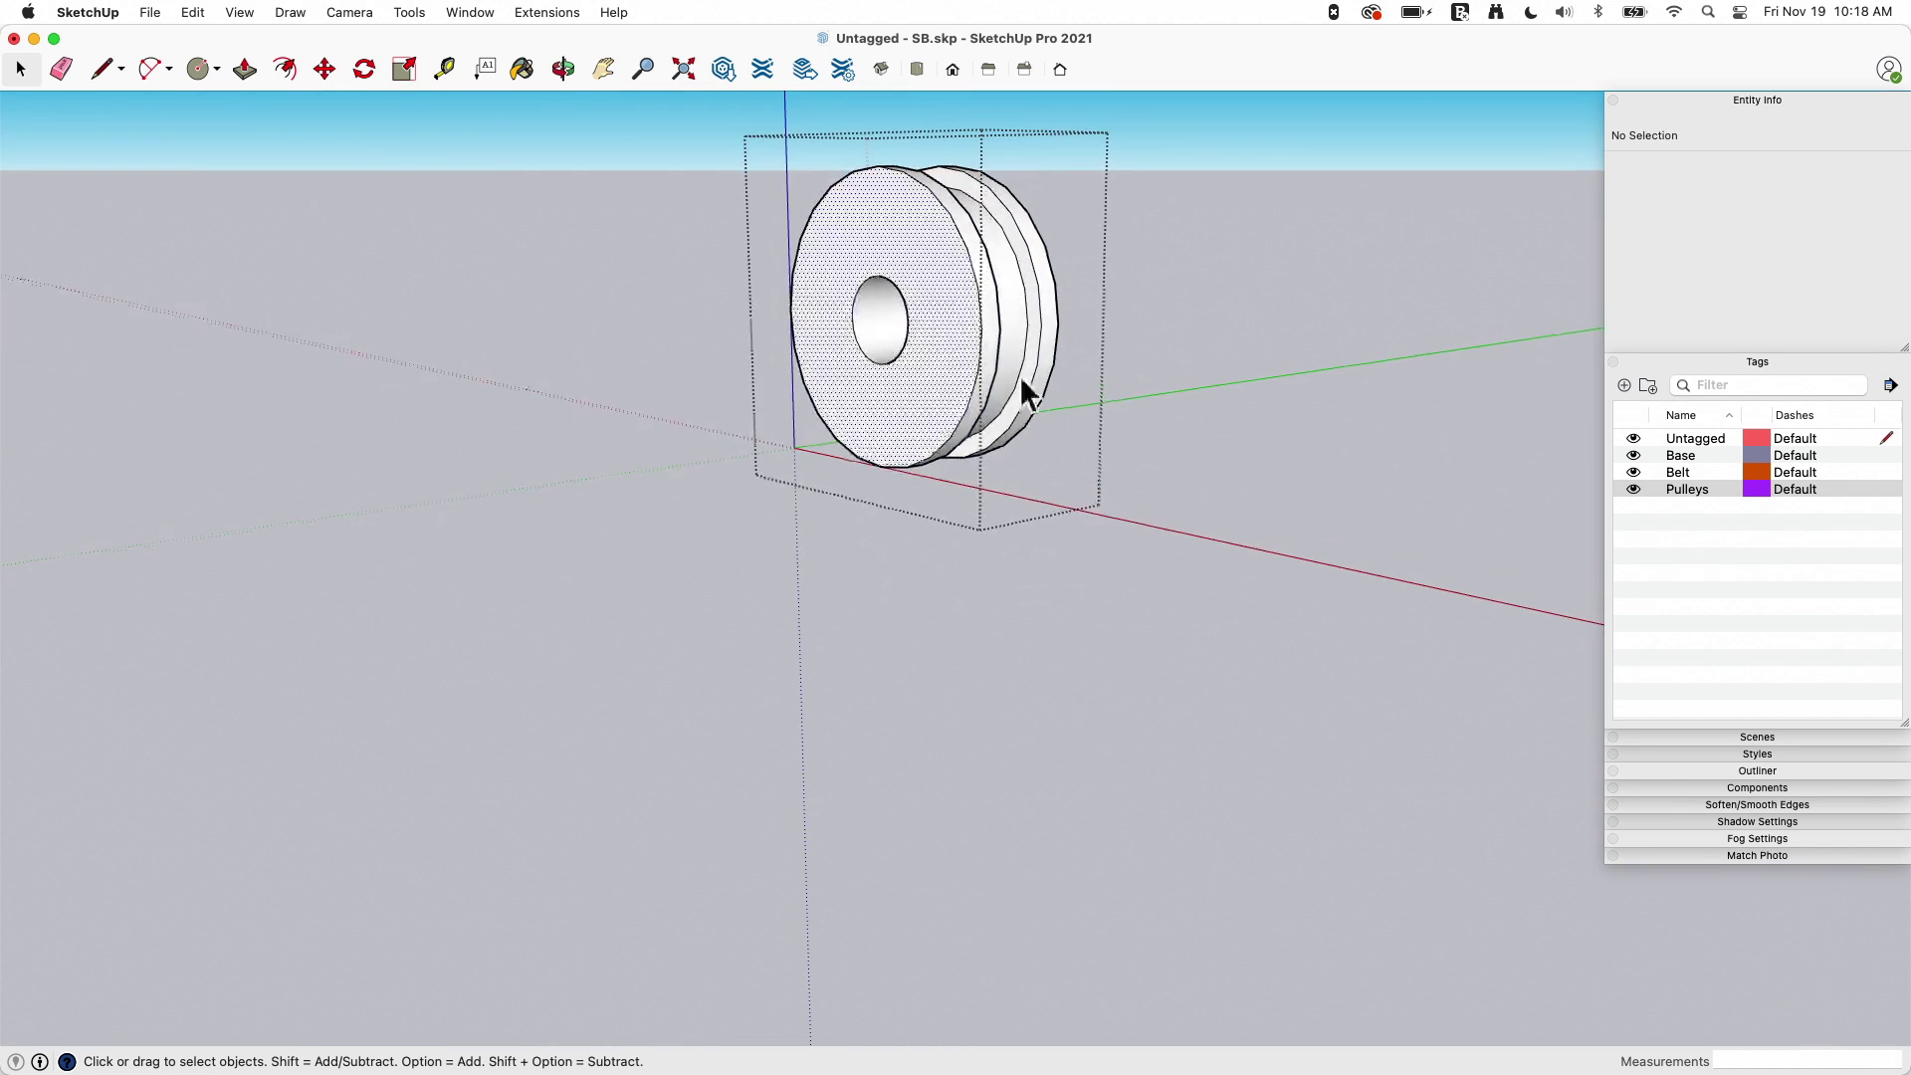
{"action": "middle_click_drag", "start_coordinate": [1019, 375], "coordinate": [1041, 342]}
{"action": "left_click", "coordinate": [1011, 331]}
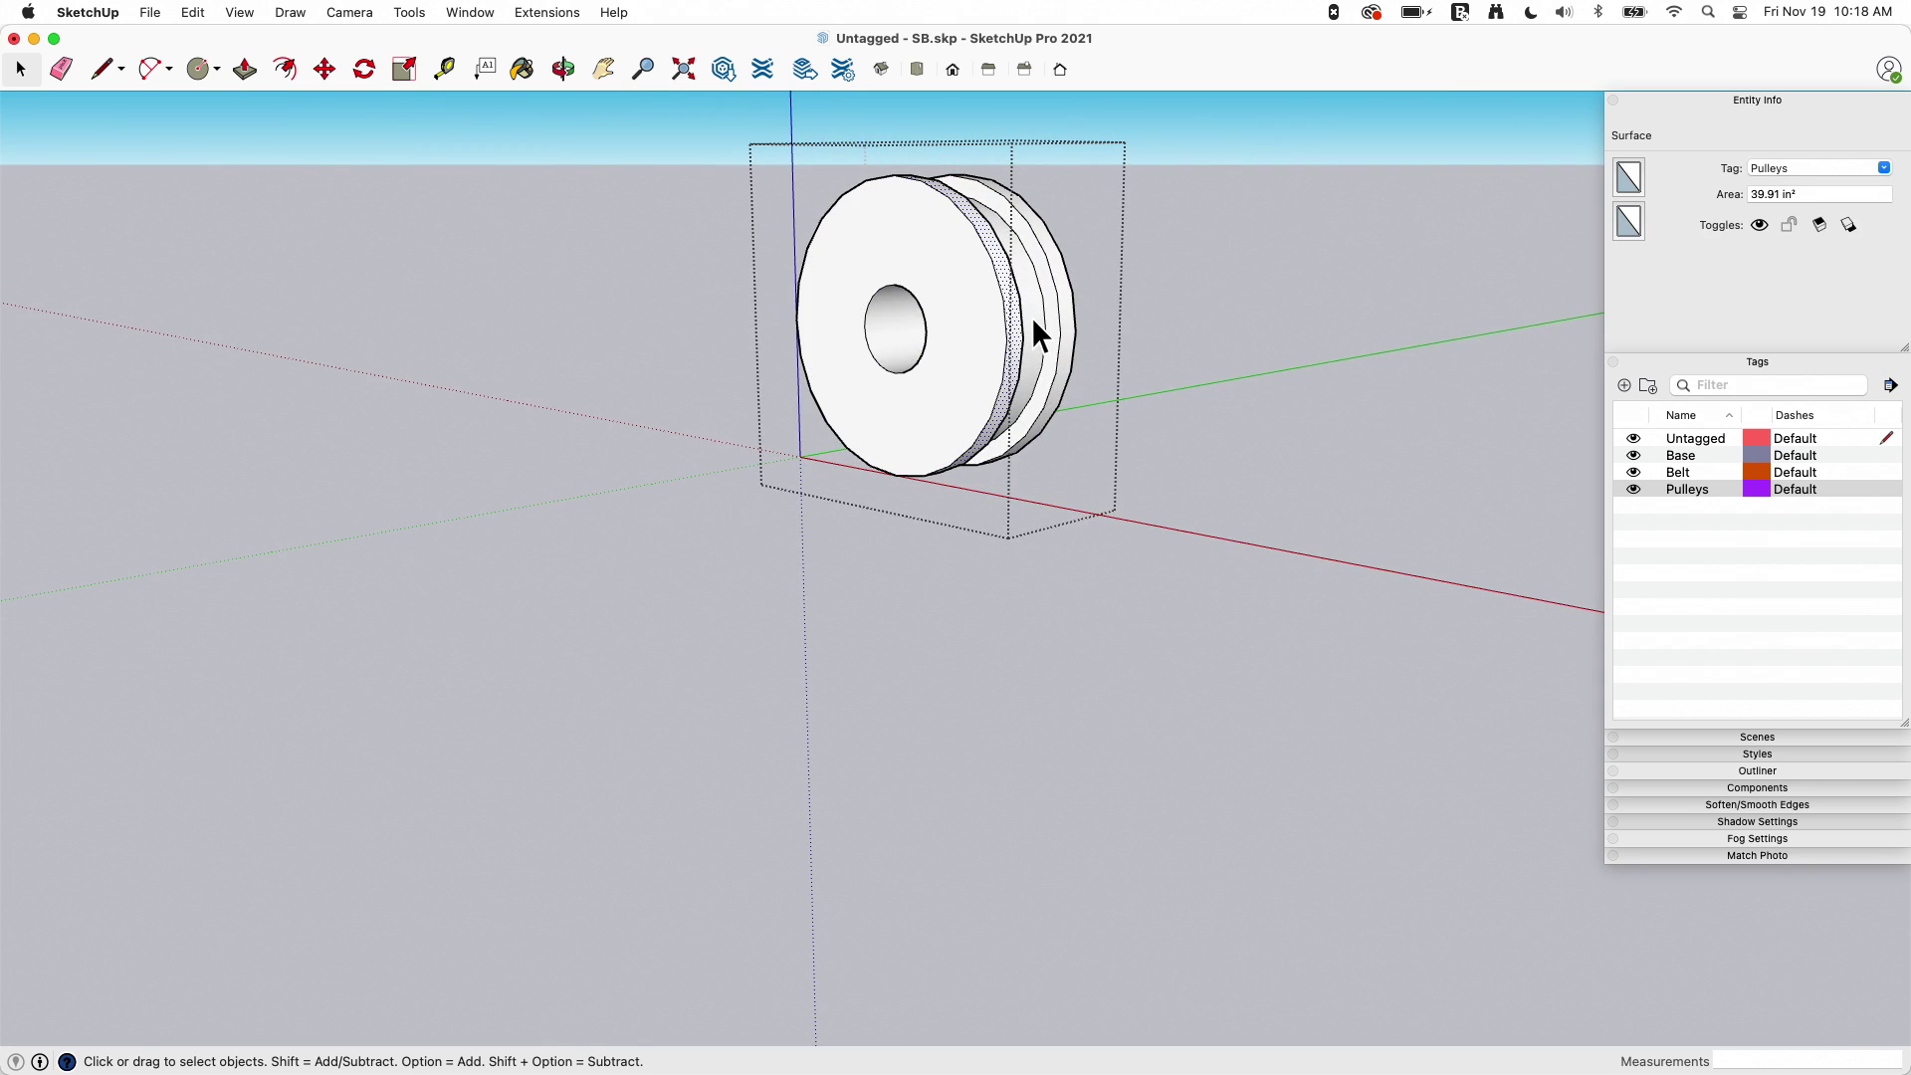
{"action": "left_click", "coordinate": [1041, 318]}
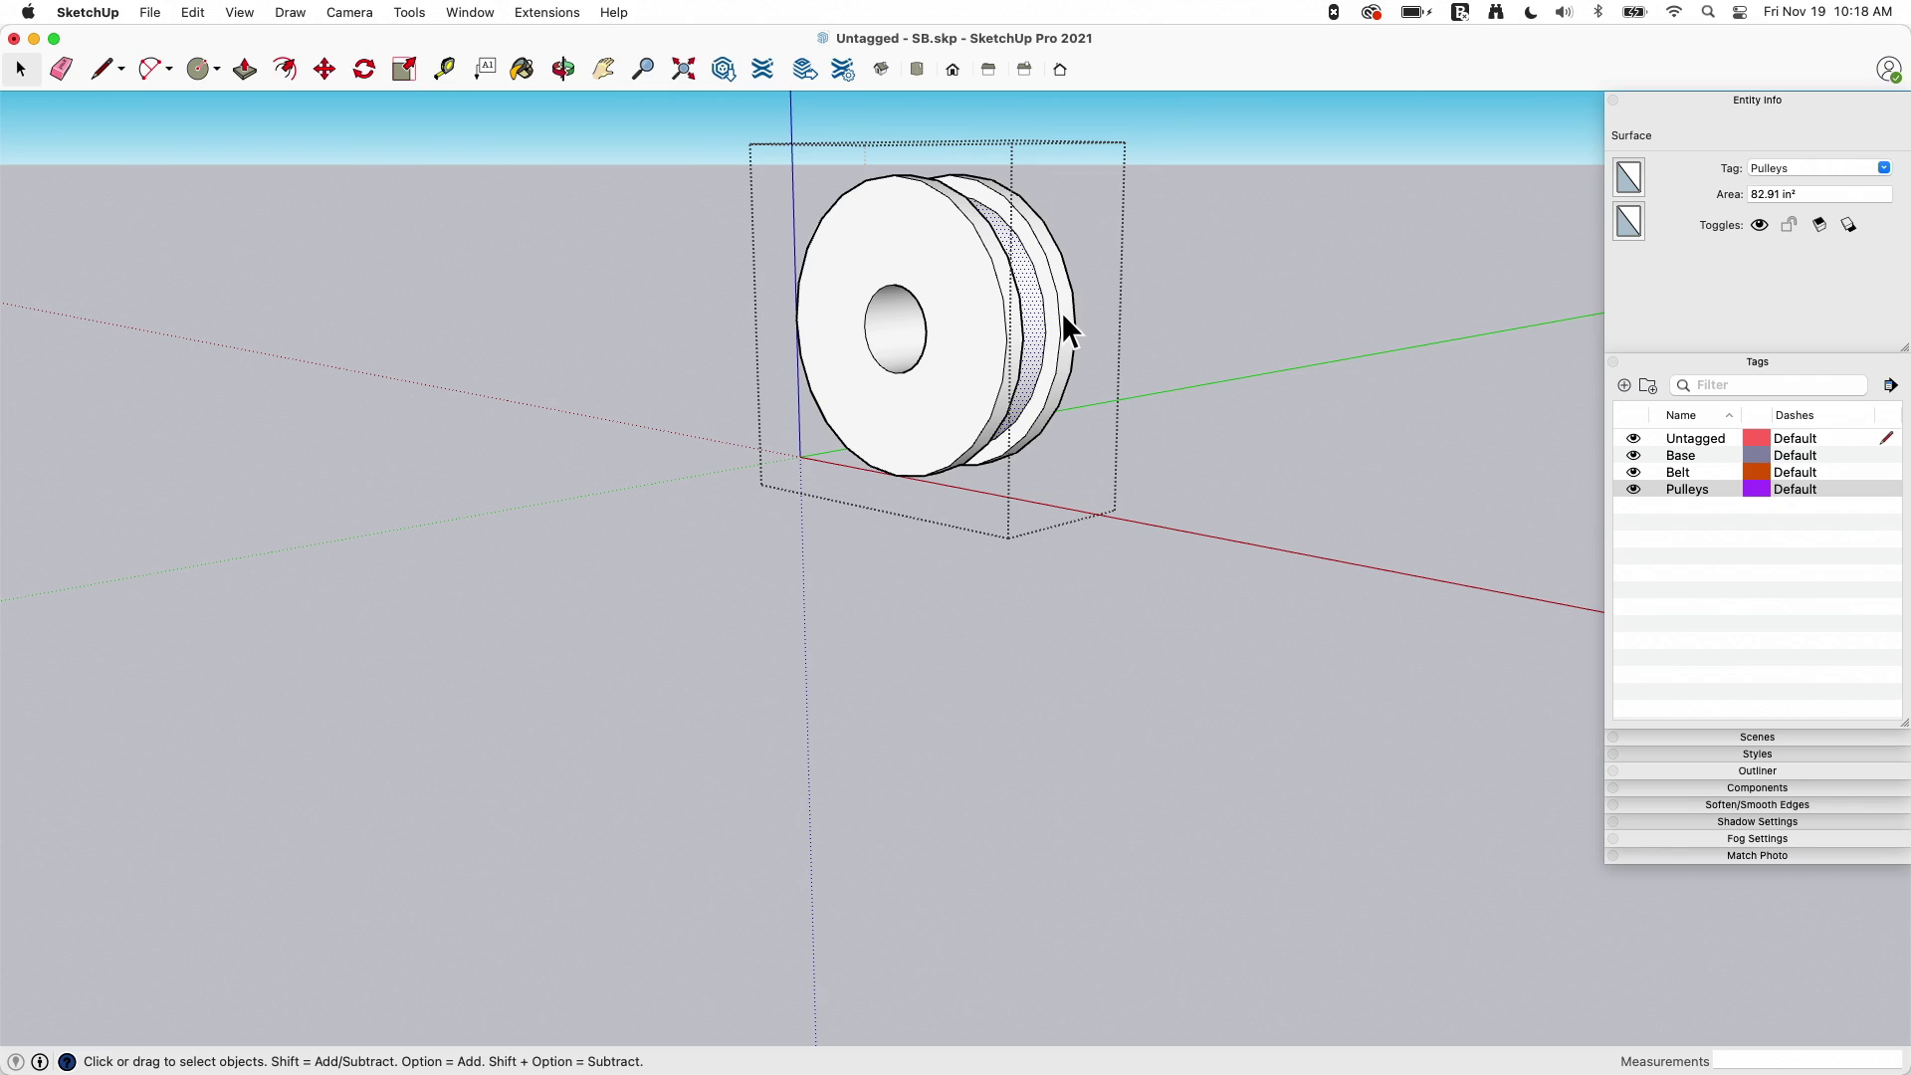
{"action": "left_click", "coordinate": [1062, 314]}
{"action": "left_click", "coordinate": [1050, 318]}
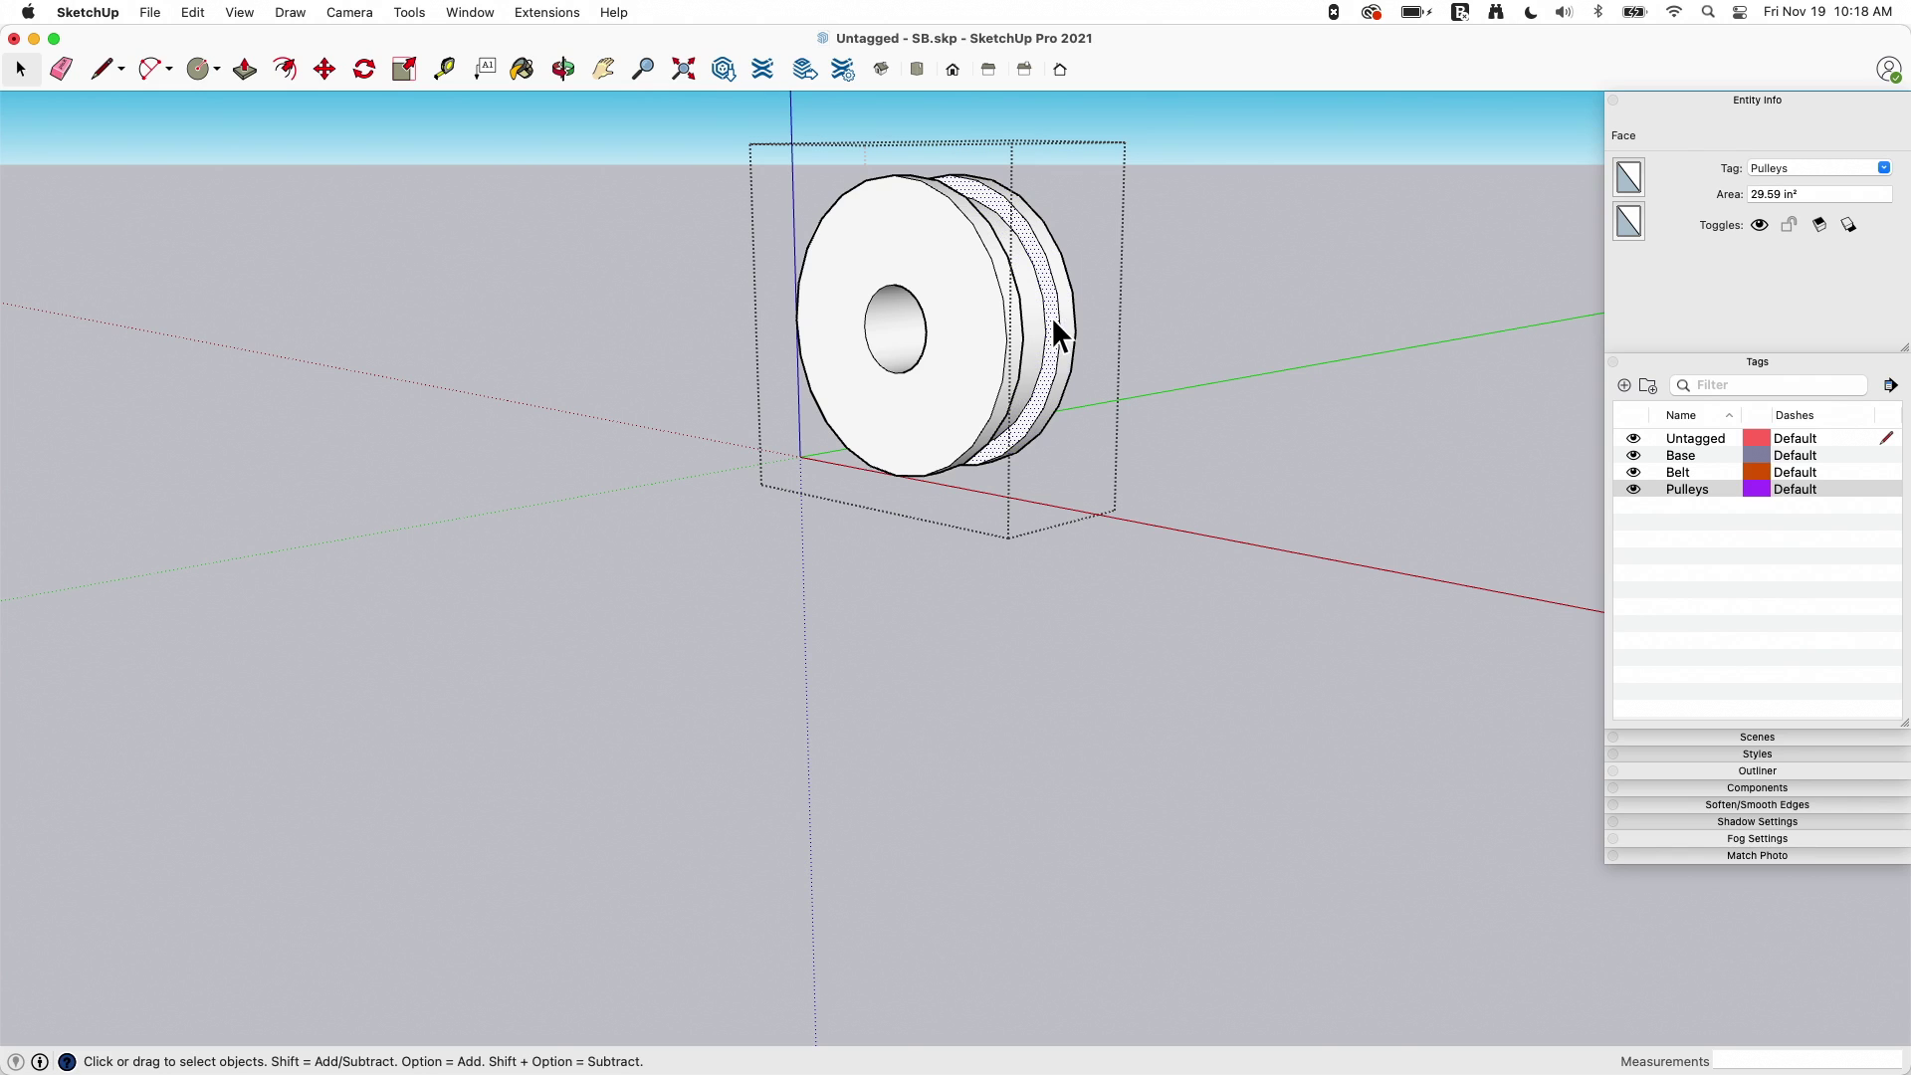
{"action": "middle_click_drag", "start_coordinate": [1055, 313], "coordinate": [961, 312]}
{"action": "left_click", "coordinate": [961, 312]}
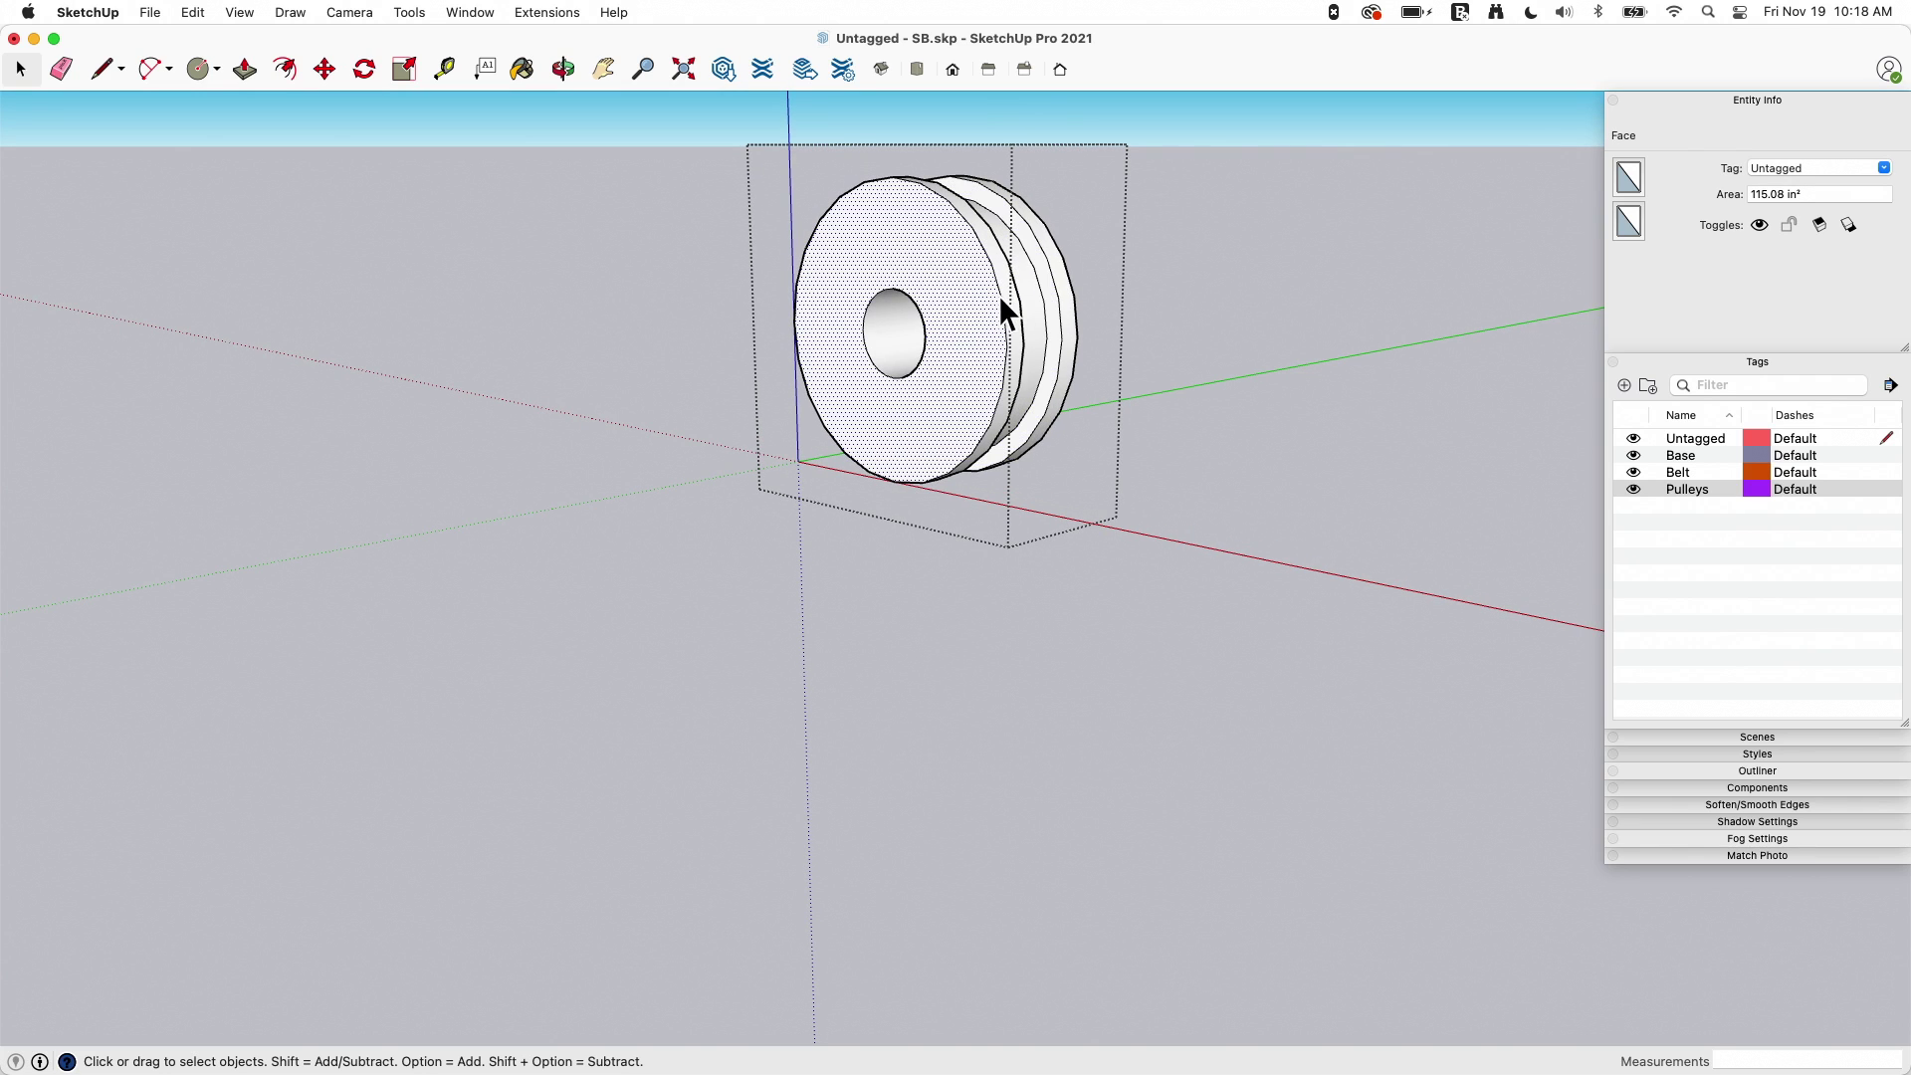
Step: Check the tag of the outer rim edge on the third assembly's upper pulley, and close the pulley group
{"action": "left_click", "coordinate": [1000, 297]}
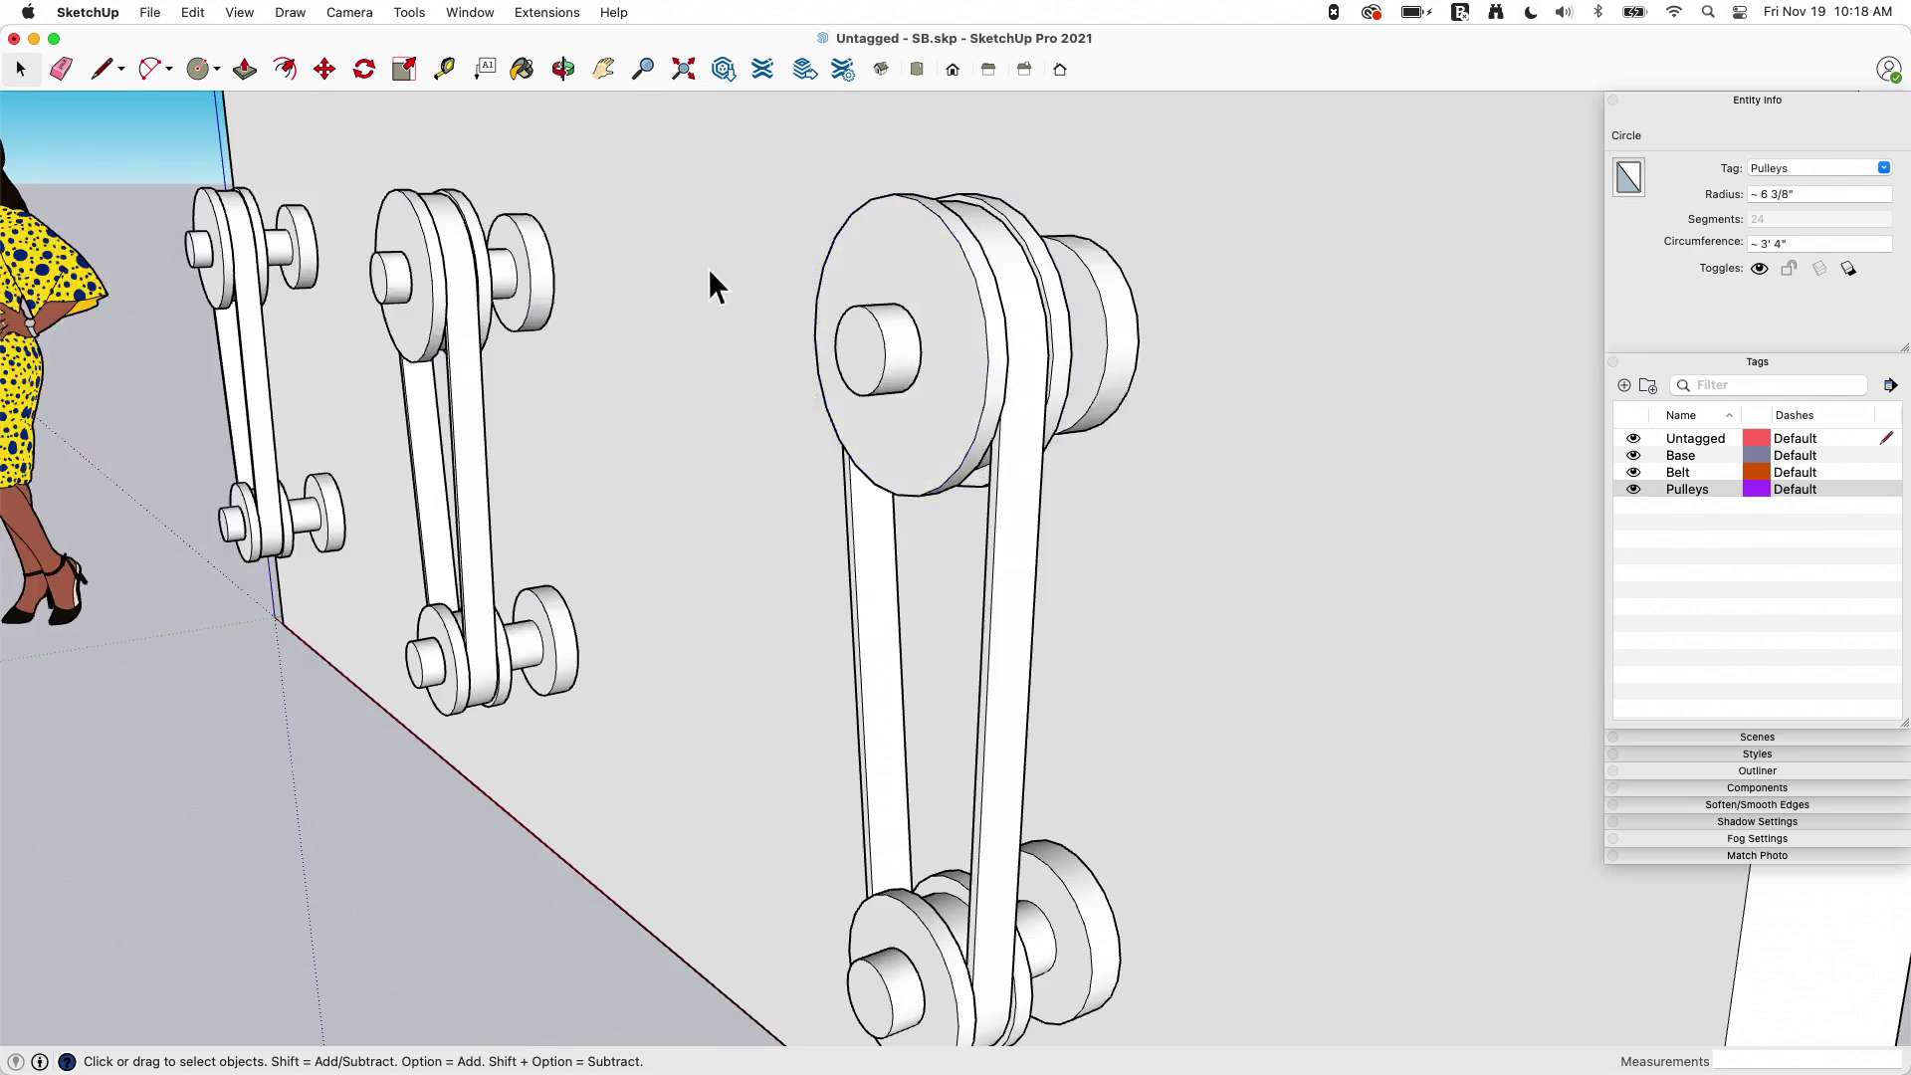
{"action": "left_click", "coordinate": [708, 267]}
{"action": "middle_click_drag", "start_coordinate": [1005, 354], "coordinate": [989, 353]}
{"action": "scroll", "coordinate": [989, 352], "scroll_direction": "down", "scroll_amount": 2}
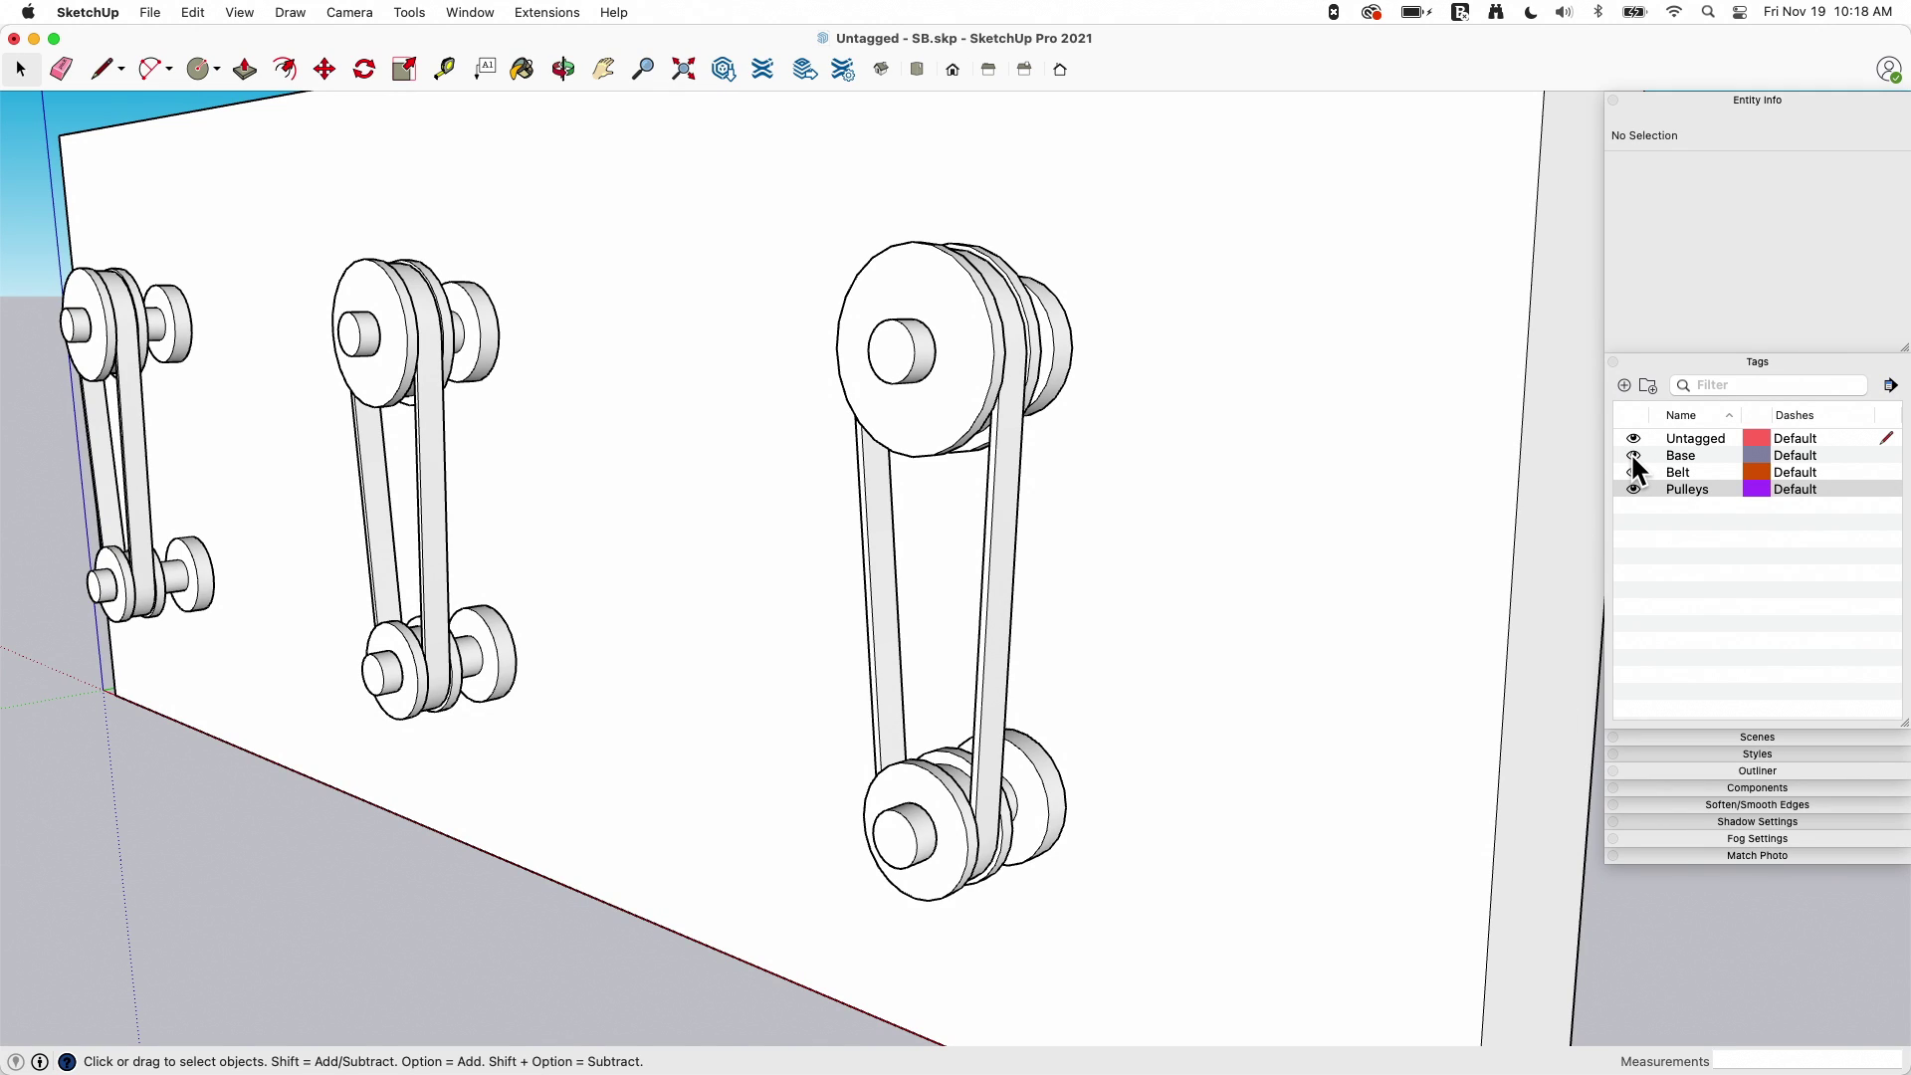
Step: Hide the Base, Pulleys and Belt tags to expose the geometry they do not control
{"action": "left_click", "coordinate": [1634, 463]}
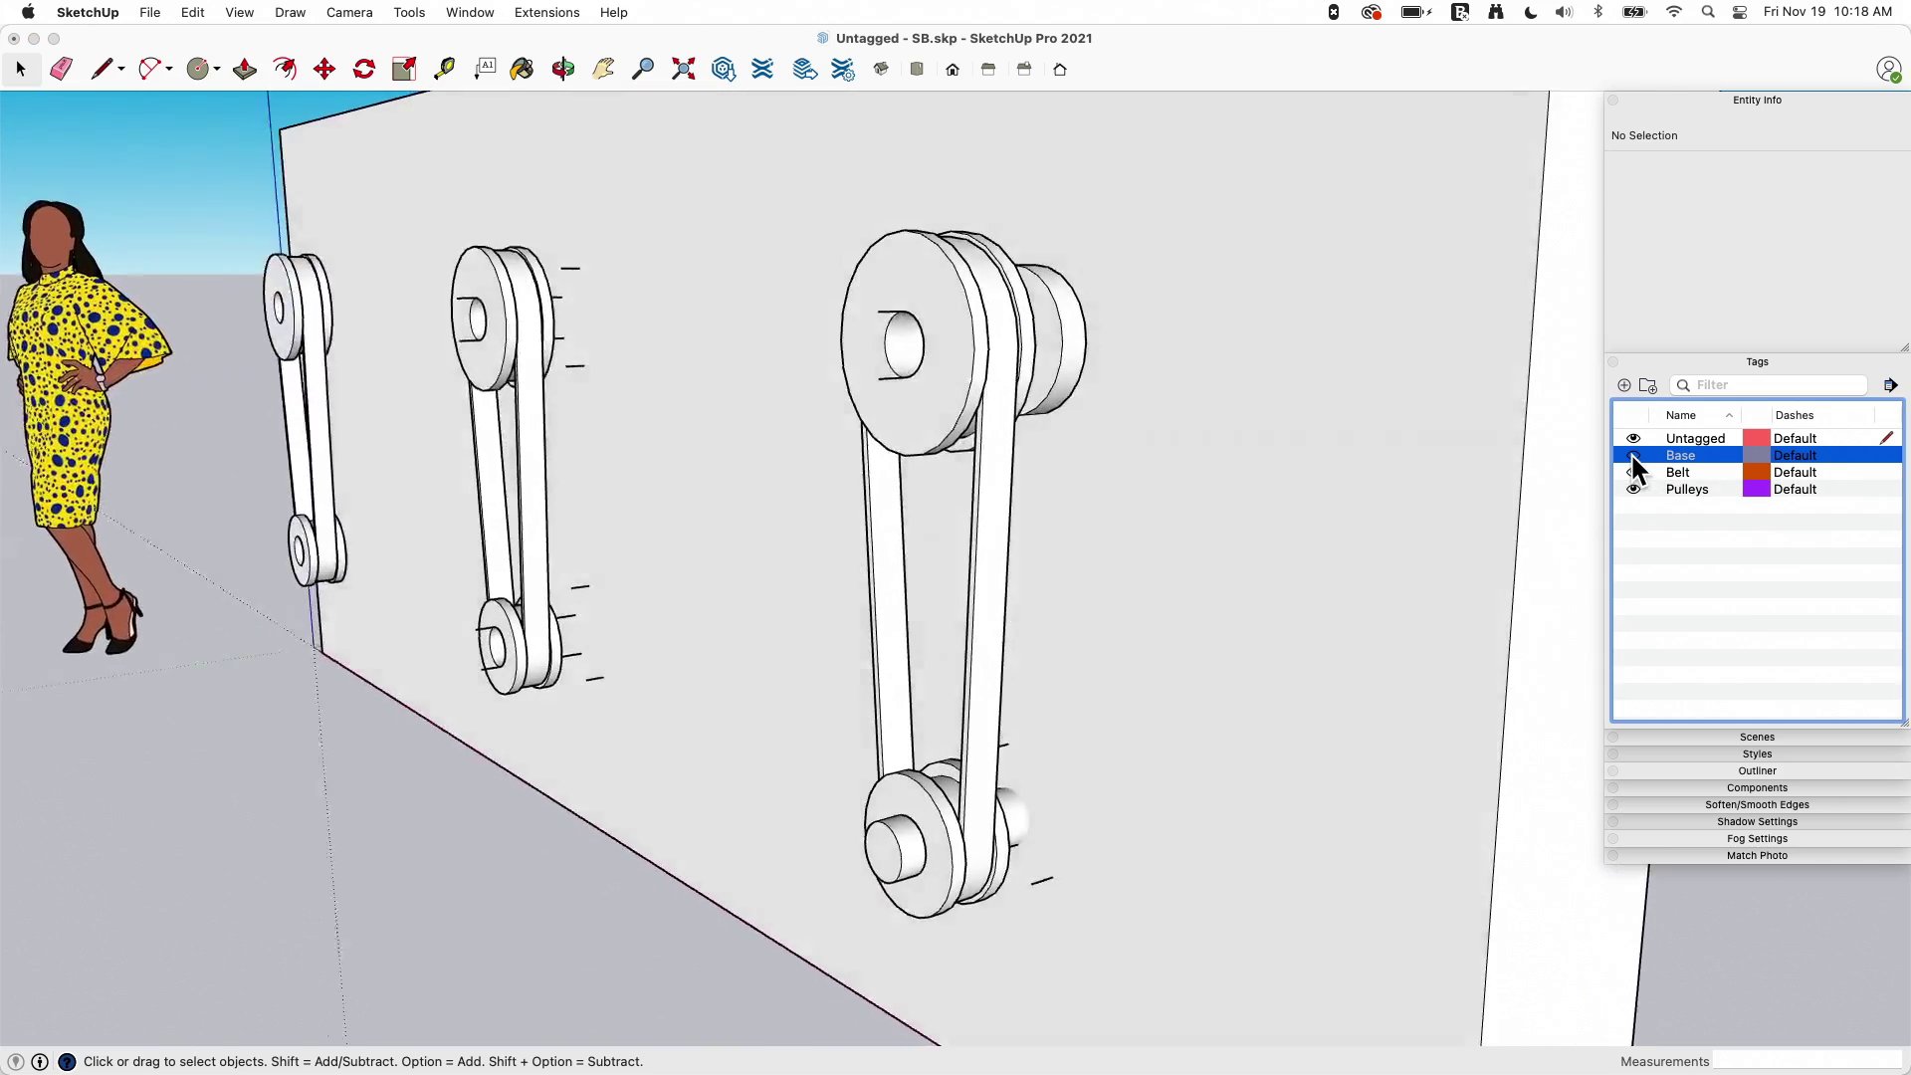
{"action": "left_click", "coordinate": [1632, 455]}
{"action": "left_click", "coordinate": [1633, 486]}
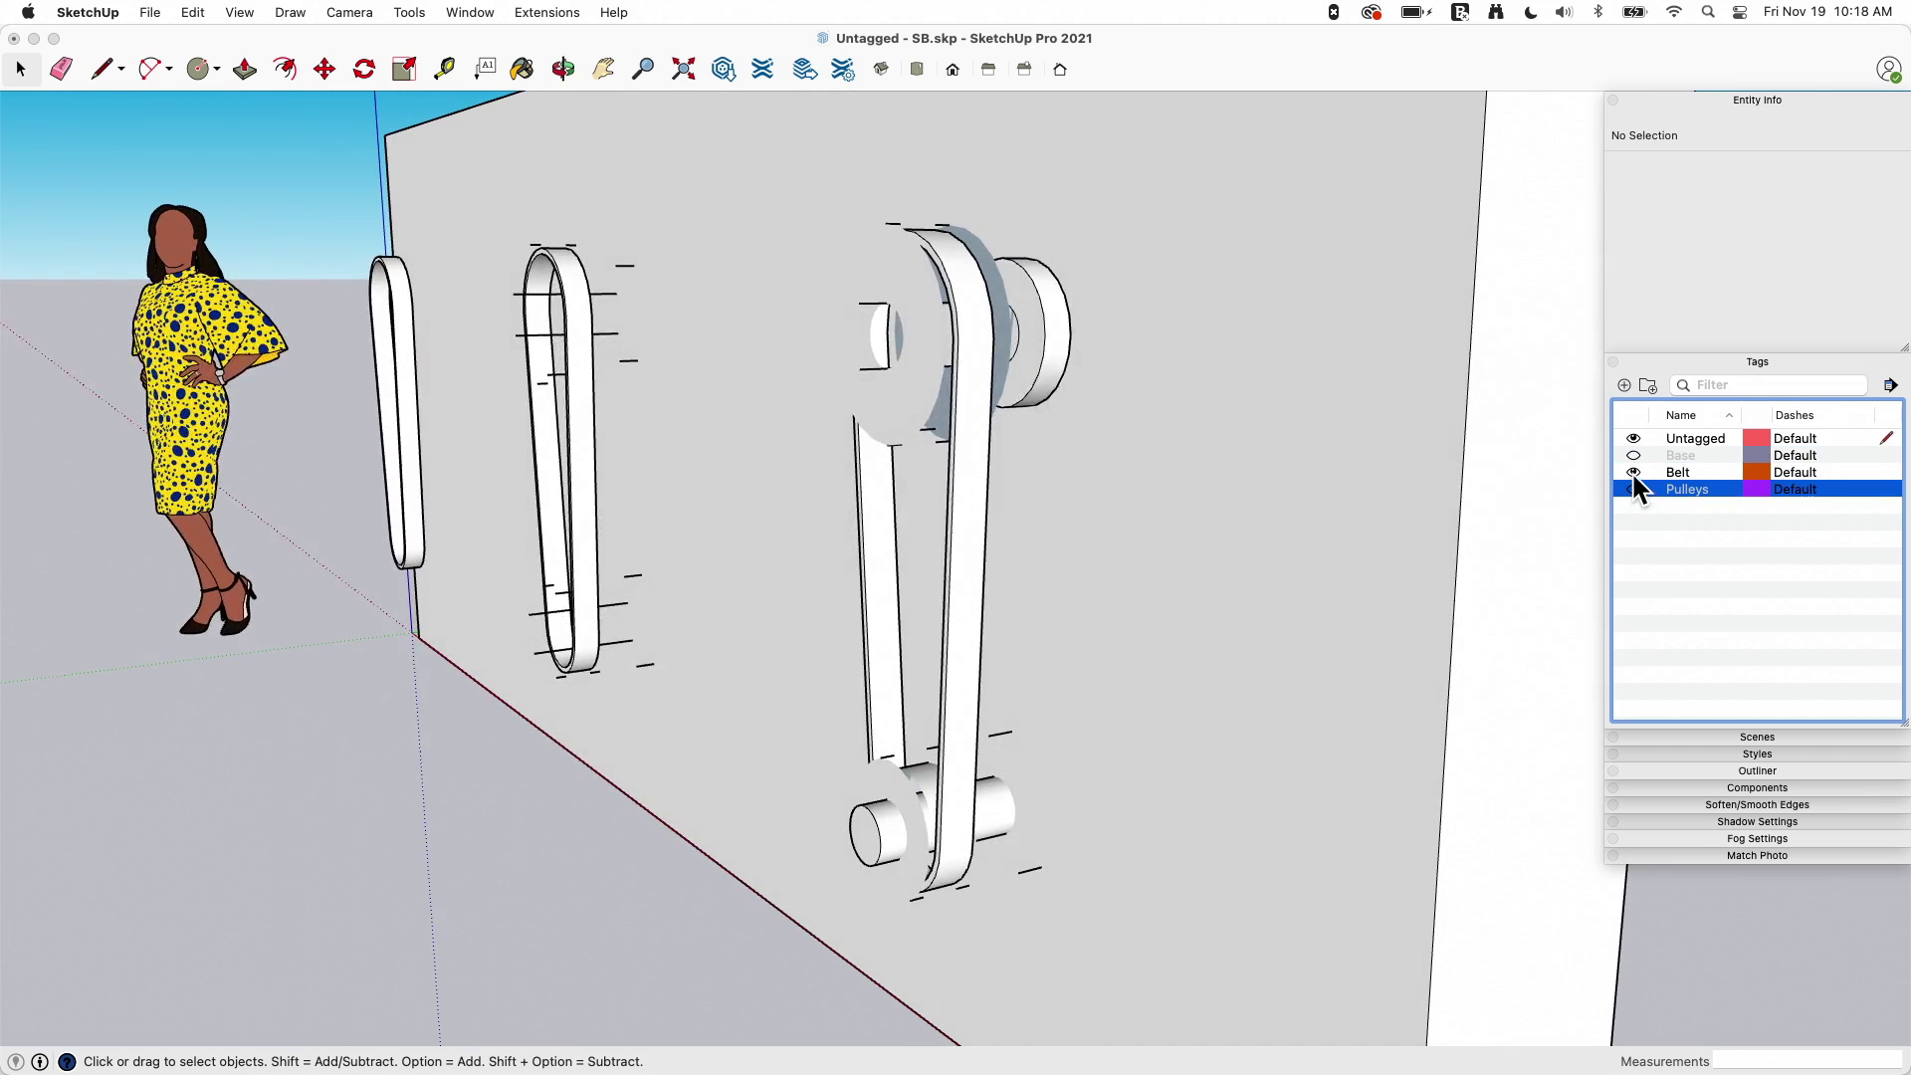
{"action": "left_click", "coordinate": [1632, 472]}
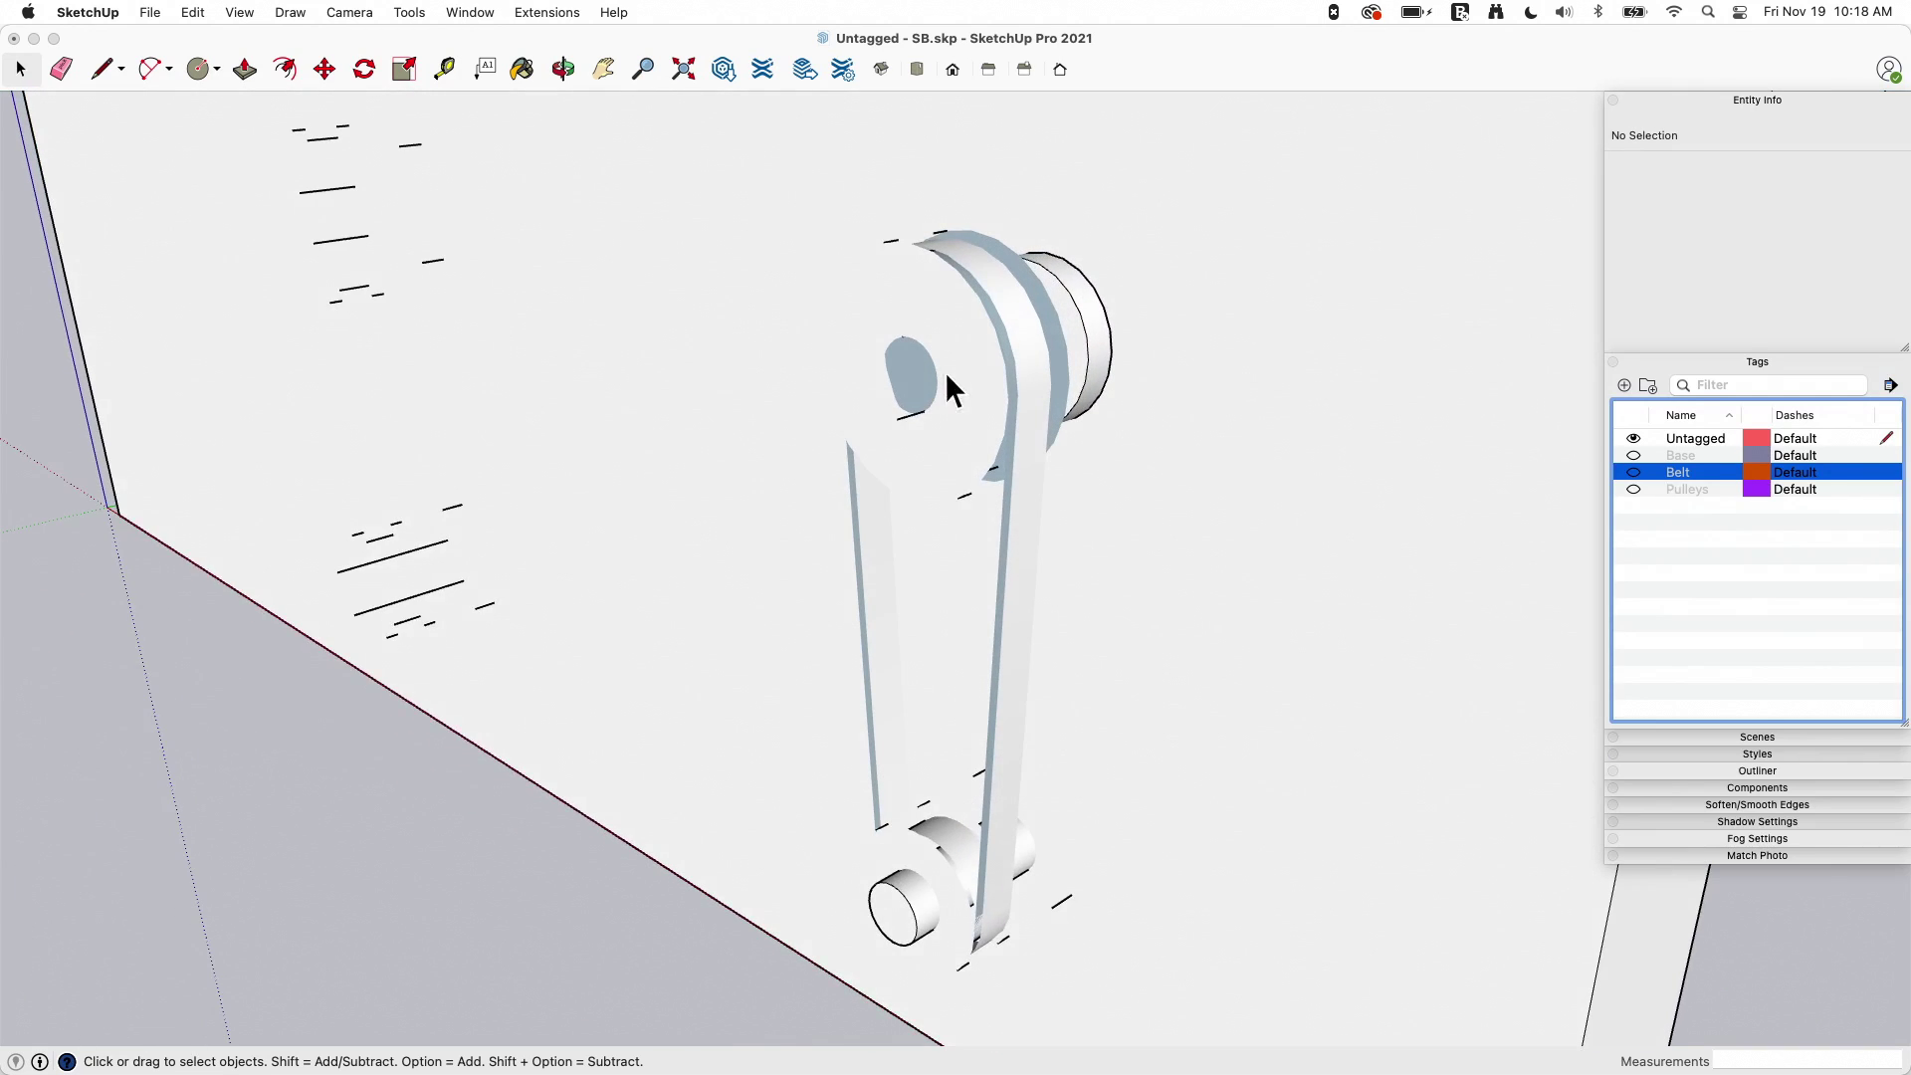
Step: Open the third assembly's upper pulley group, check the tag of its front face, and close the group
{"action": "left_click", "coordinate": [955, 371]}
{"action": "left_click", "coordinate": [957, 371]}
{"action": "double_click", "coordinate": [957, 370]}
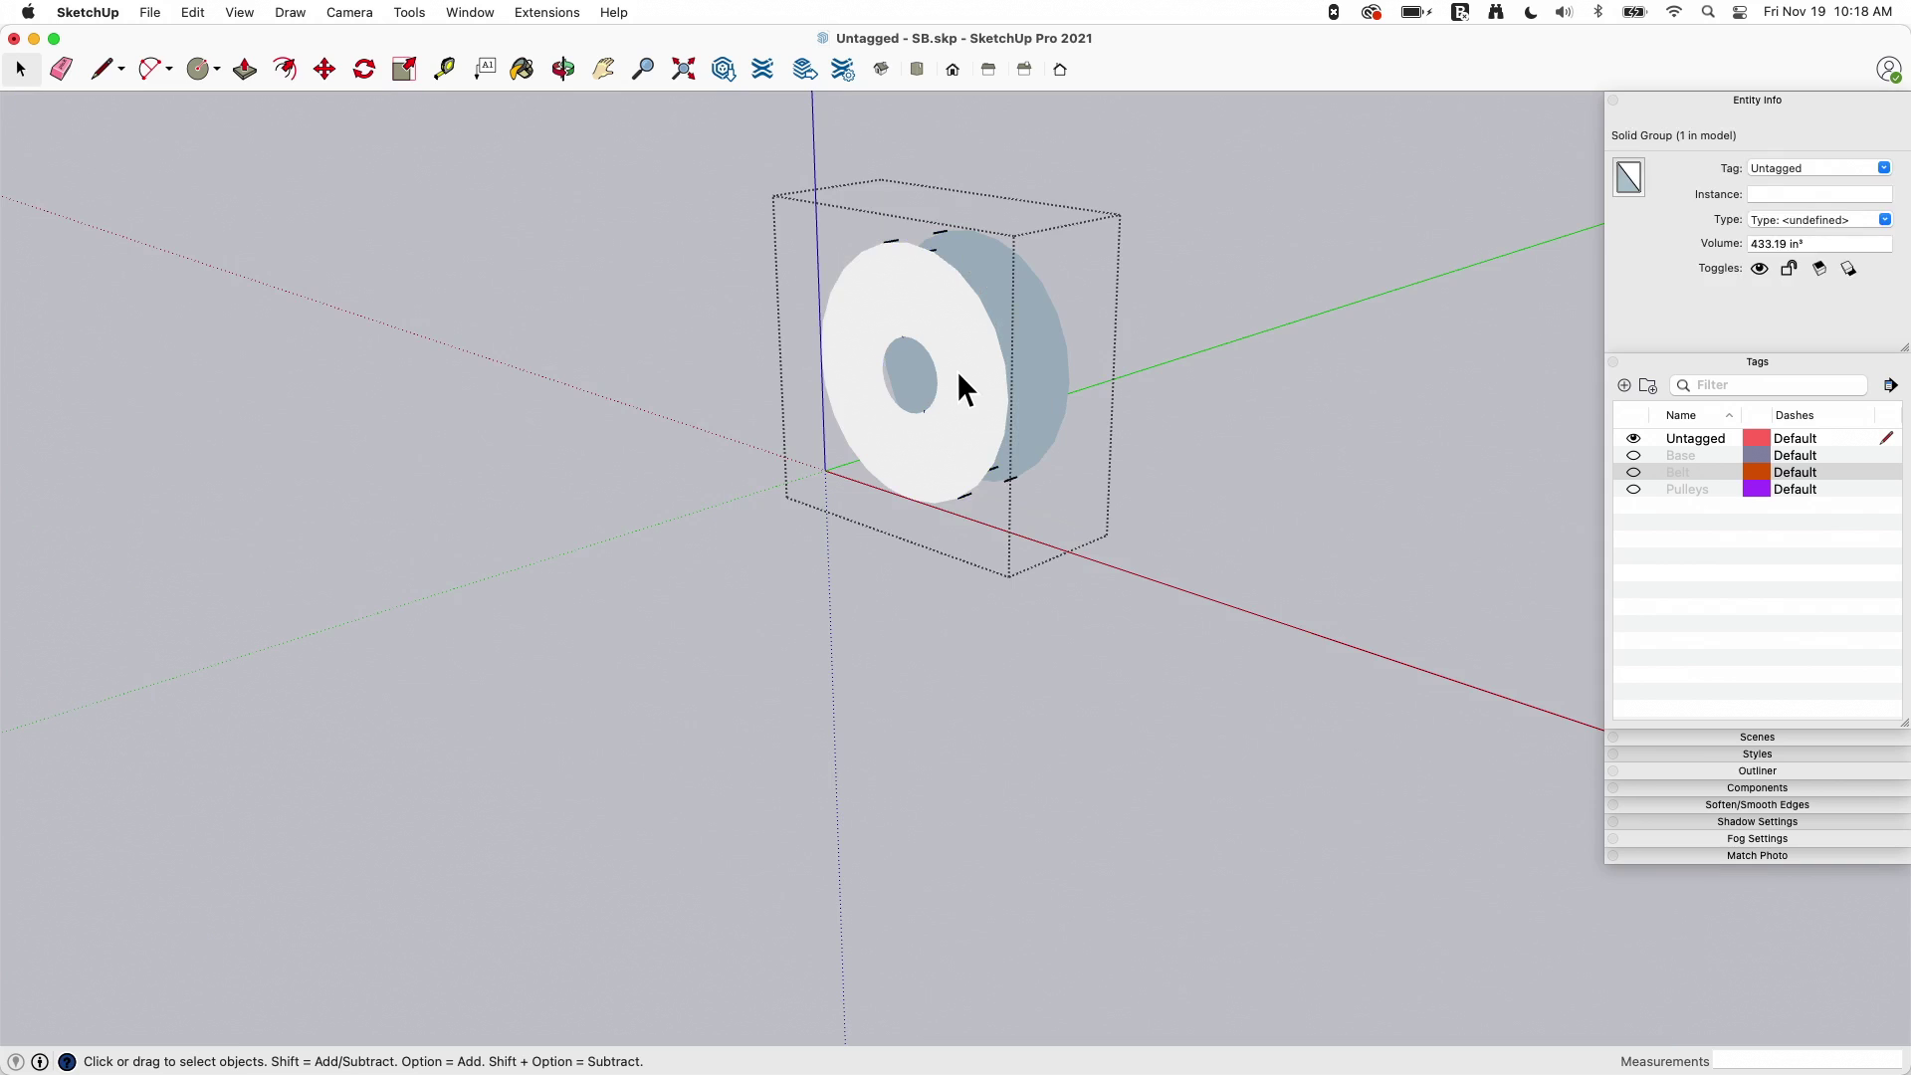
{"action": "left_click", "coordinate": [945, 488]}
{"action": "left_click", "coordinate": [1303, 470]}
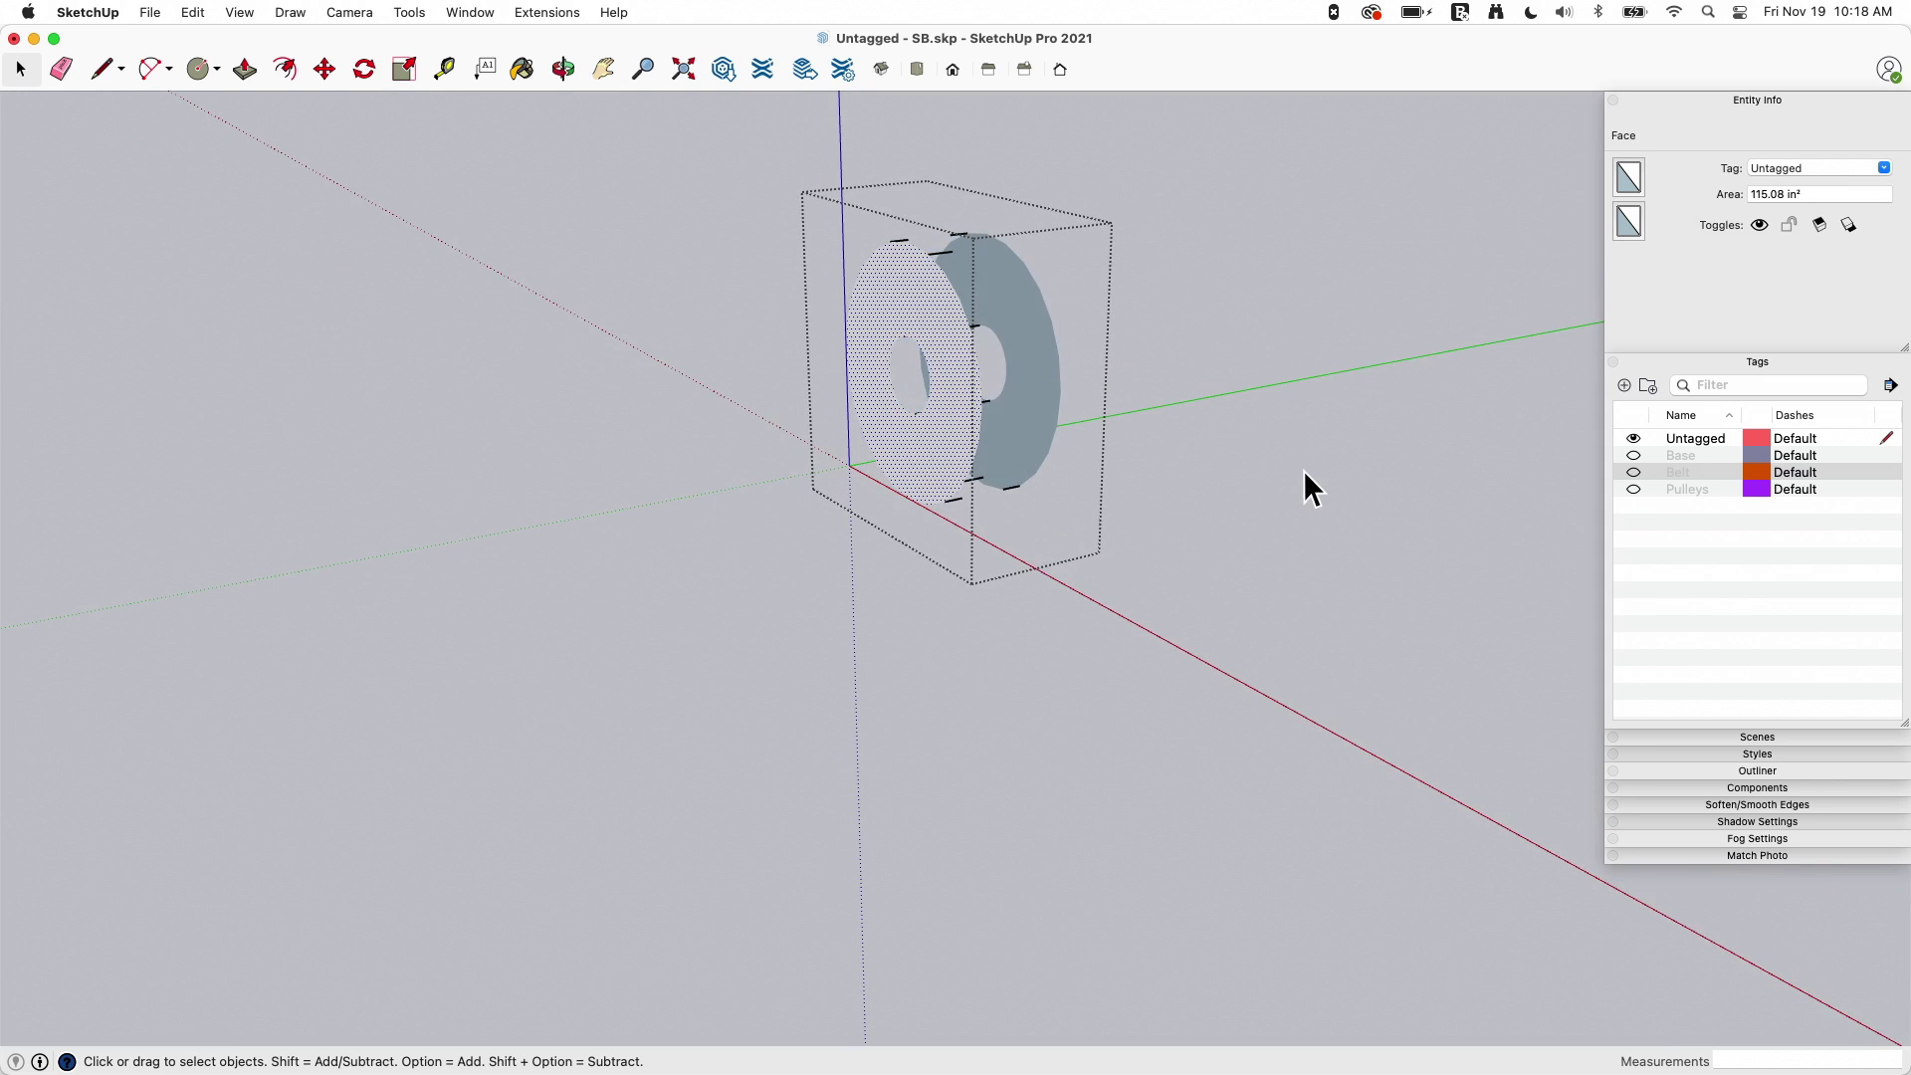
{"action": "left_click", "coordinate": [1304, 470]}
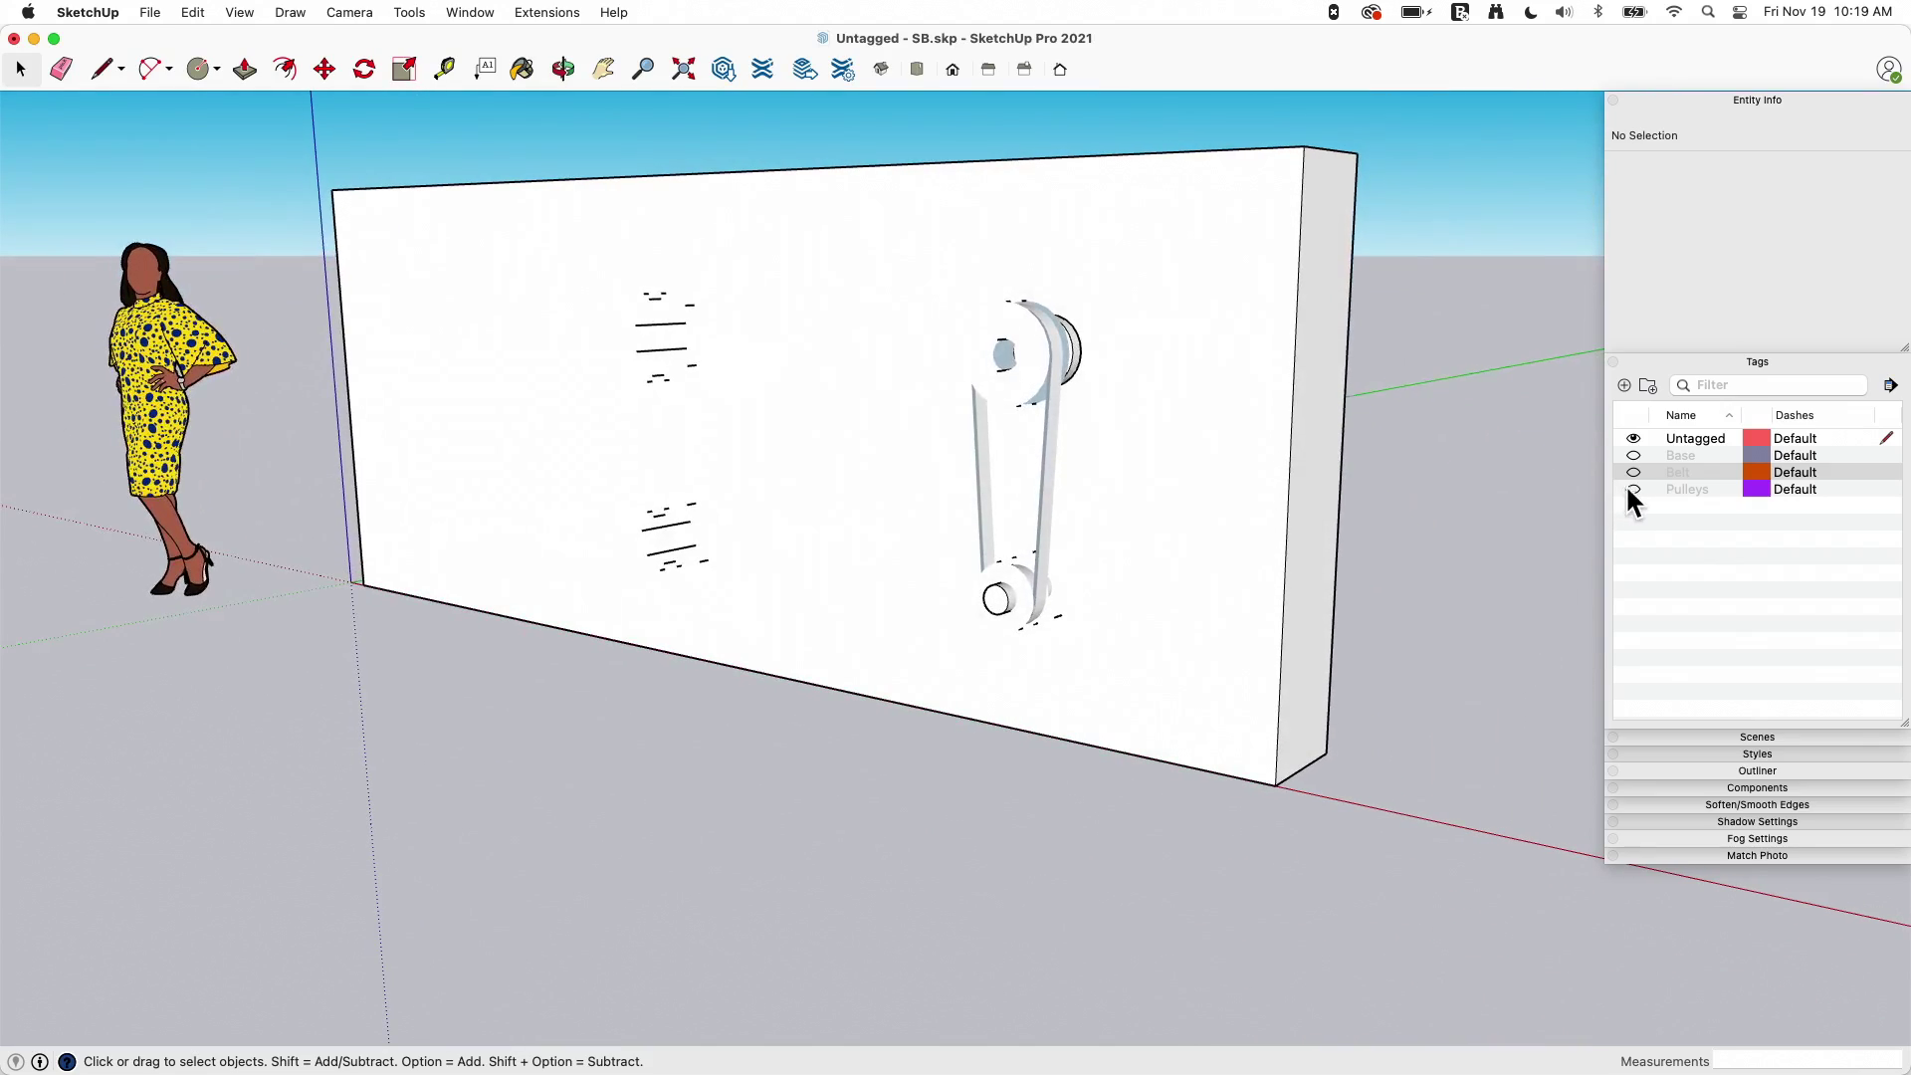
Step: Turn the visibility of the Pulleys, Belt and Base tags back on
{"action": "left_click", "coordinate": [1632, 489]}
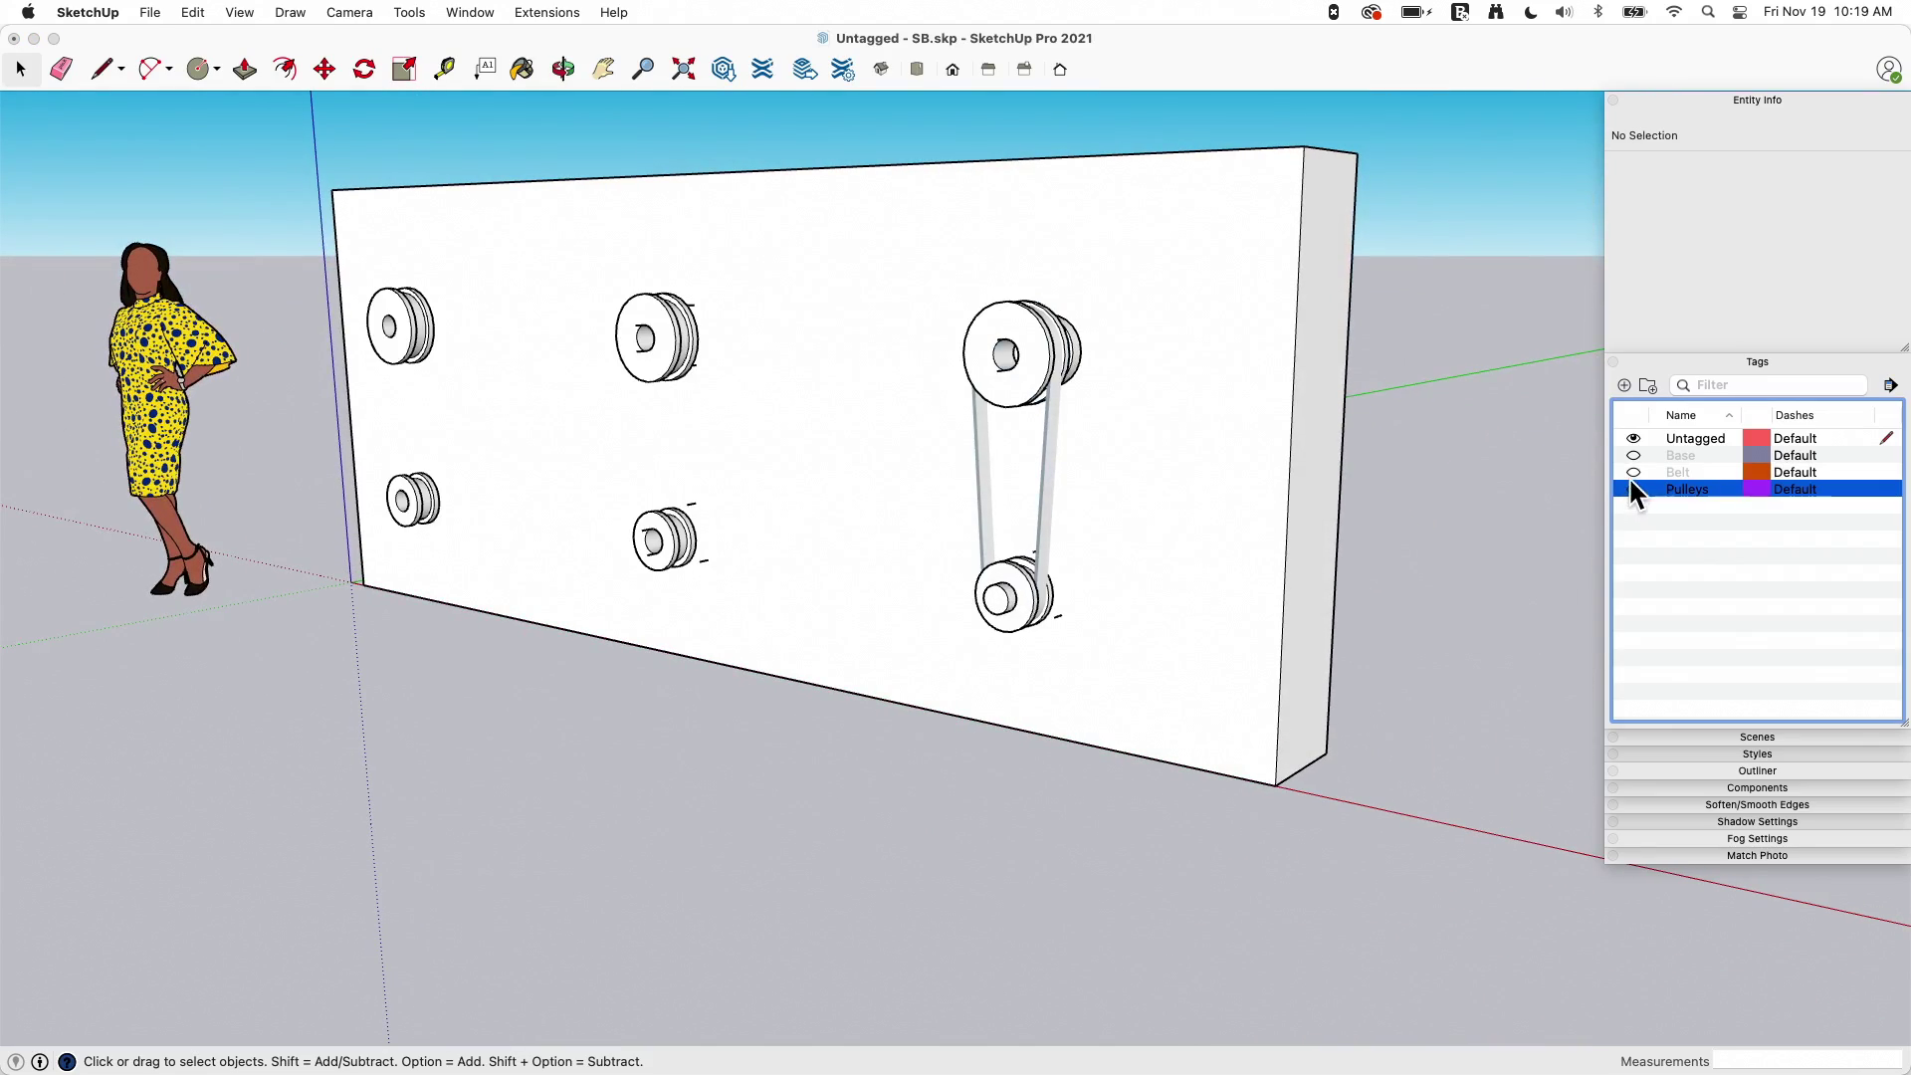
{"action": "left_click", "coordinate": [1633, 472]}
{"action": "left_click", "coordinate": [1633, 455]}
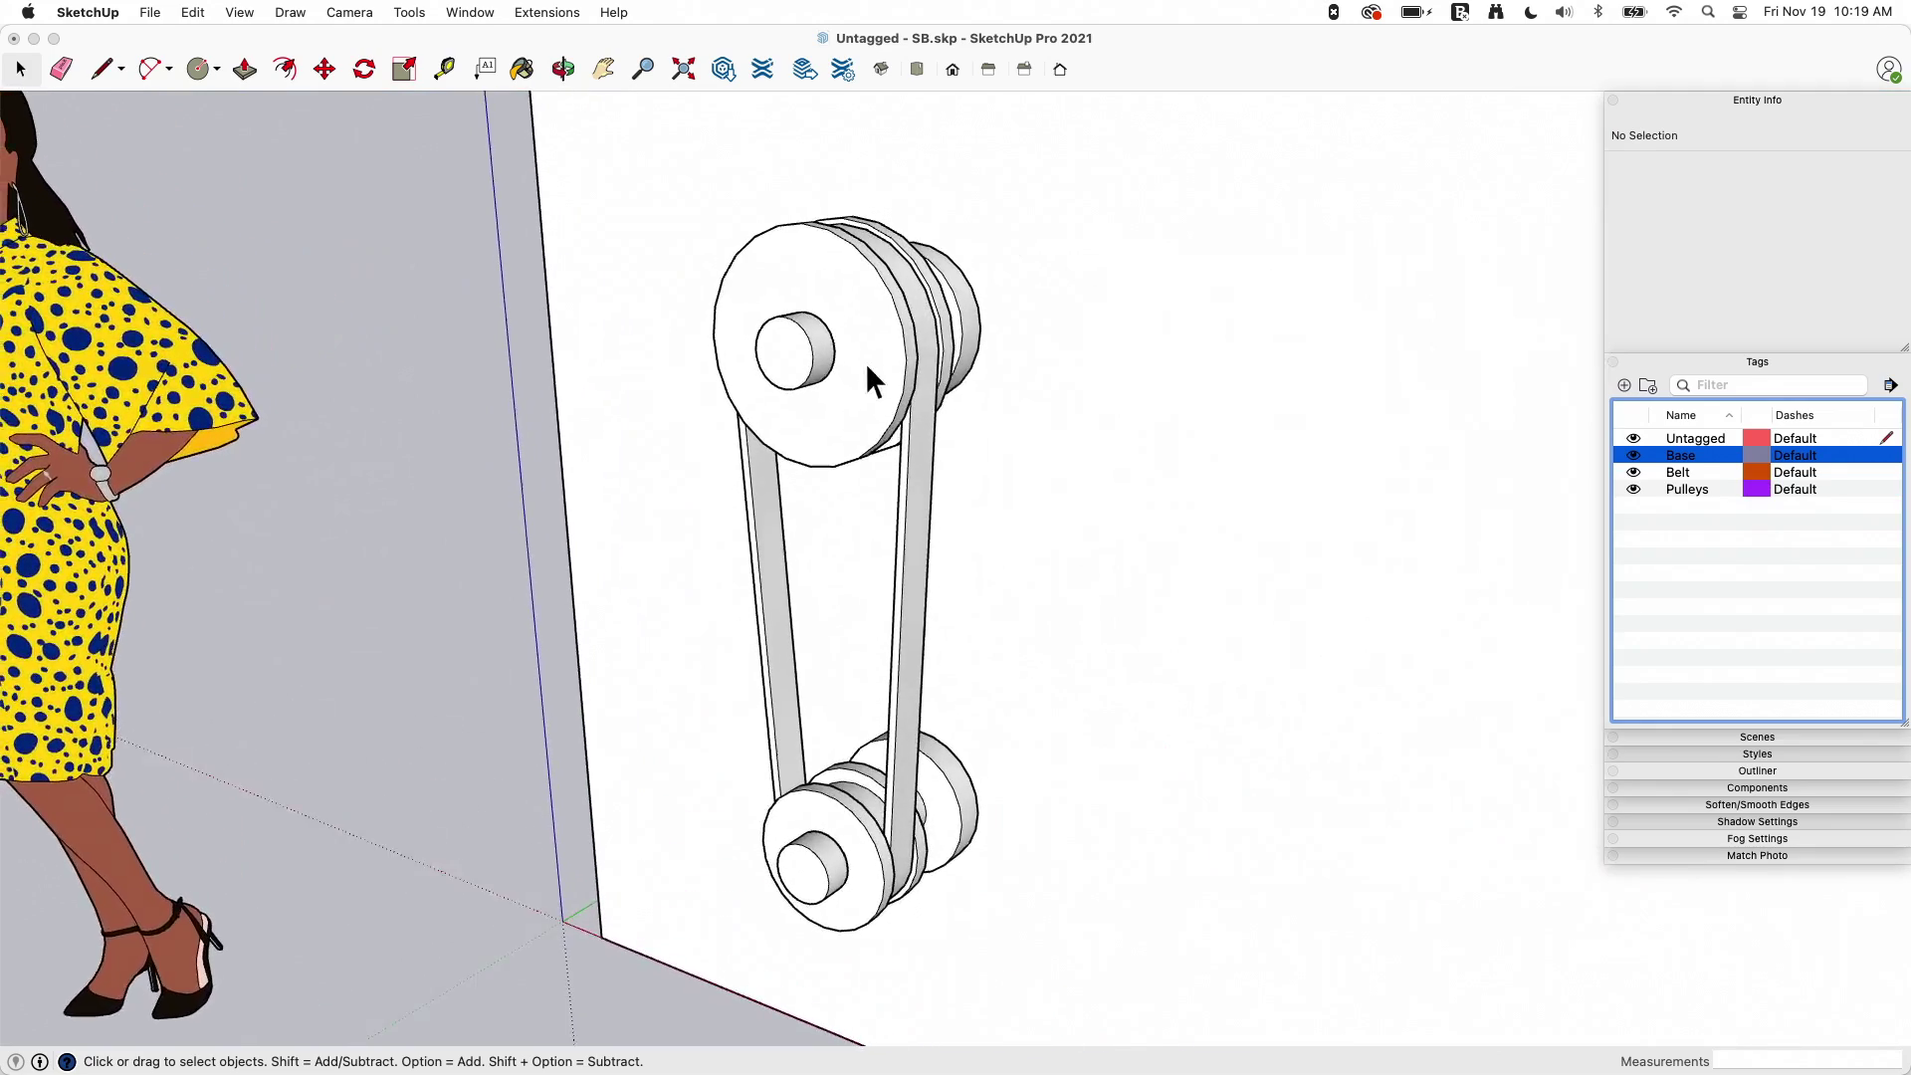
Step: Select the first assembly's upper pulley group and assign it the Pulleys tag
{"action": "left_click", "coordinate": [866, 367]}
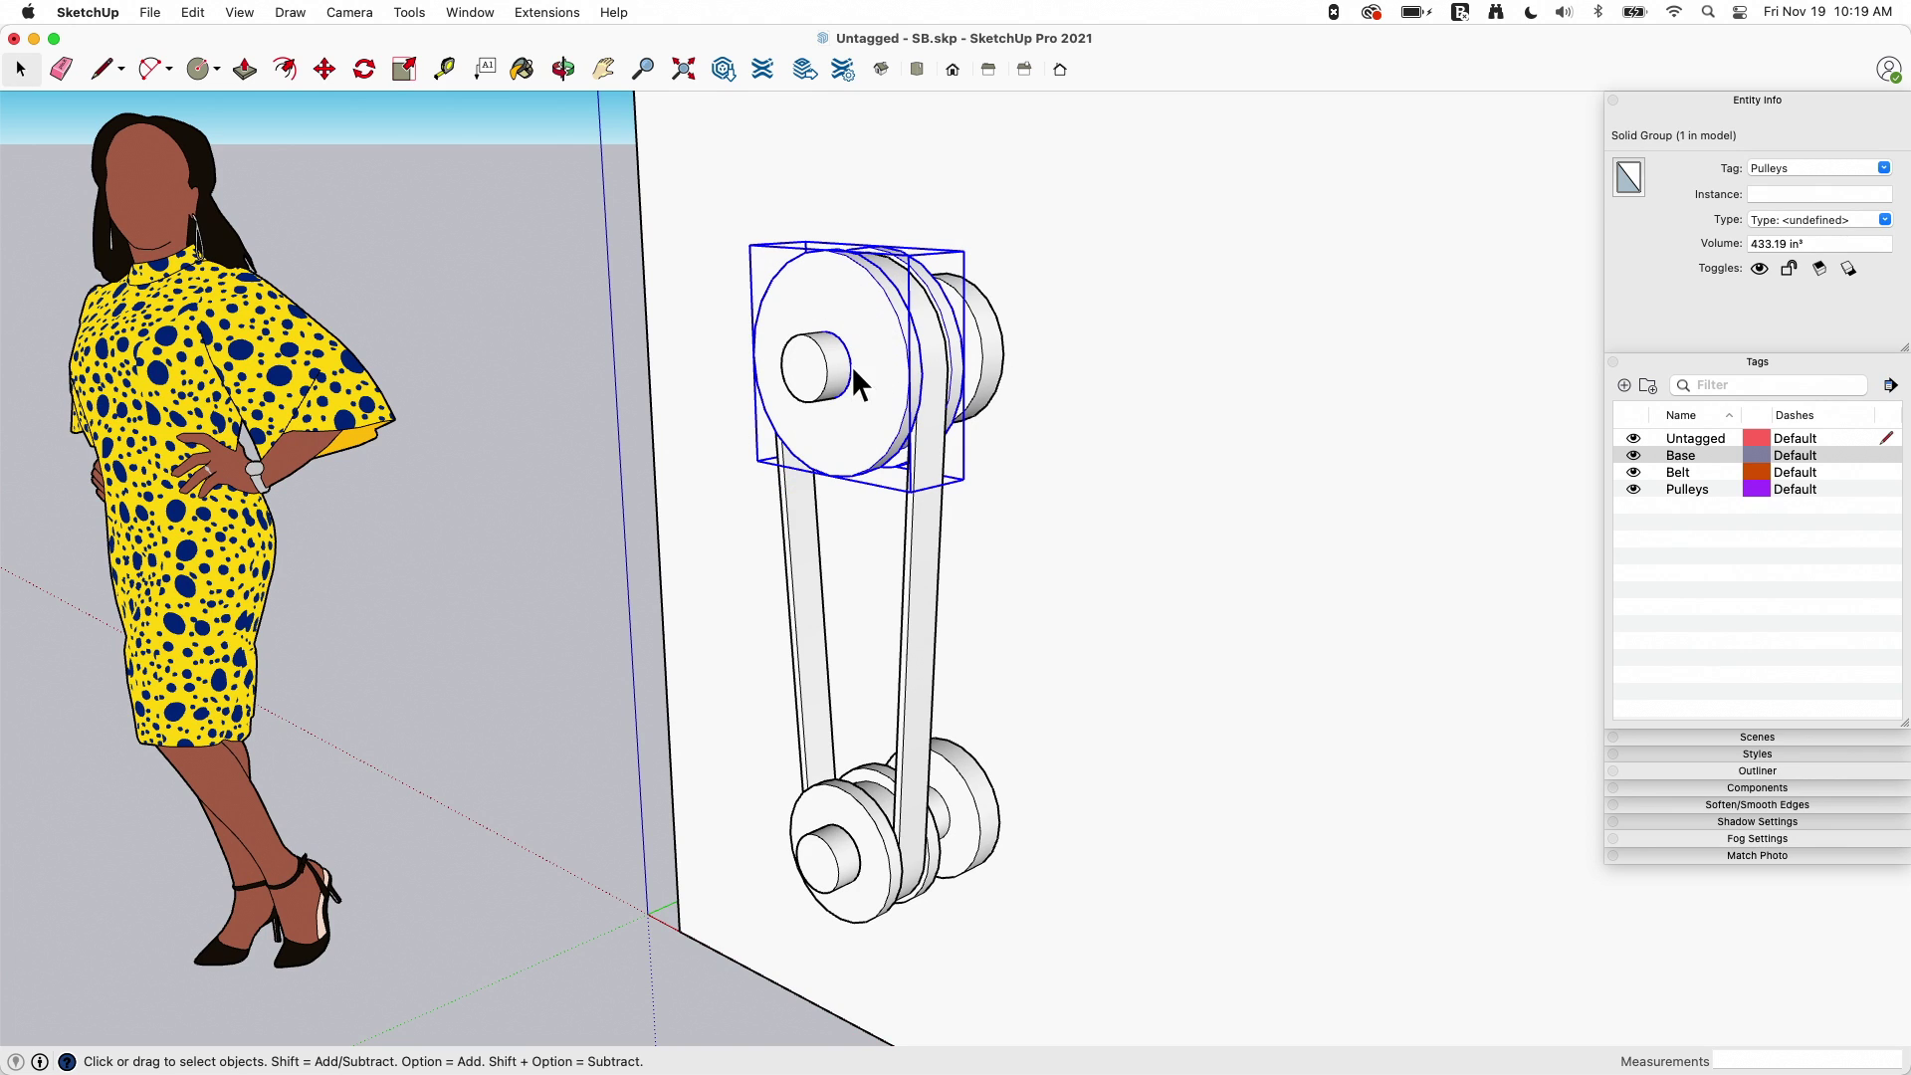
{"action": "left_click", "coordinate": [1837, 159]}
{"action": "left_click", "coordinate": [1883, 167]}
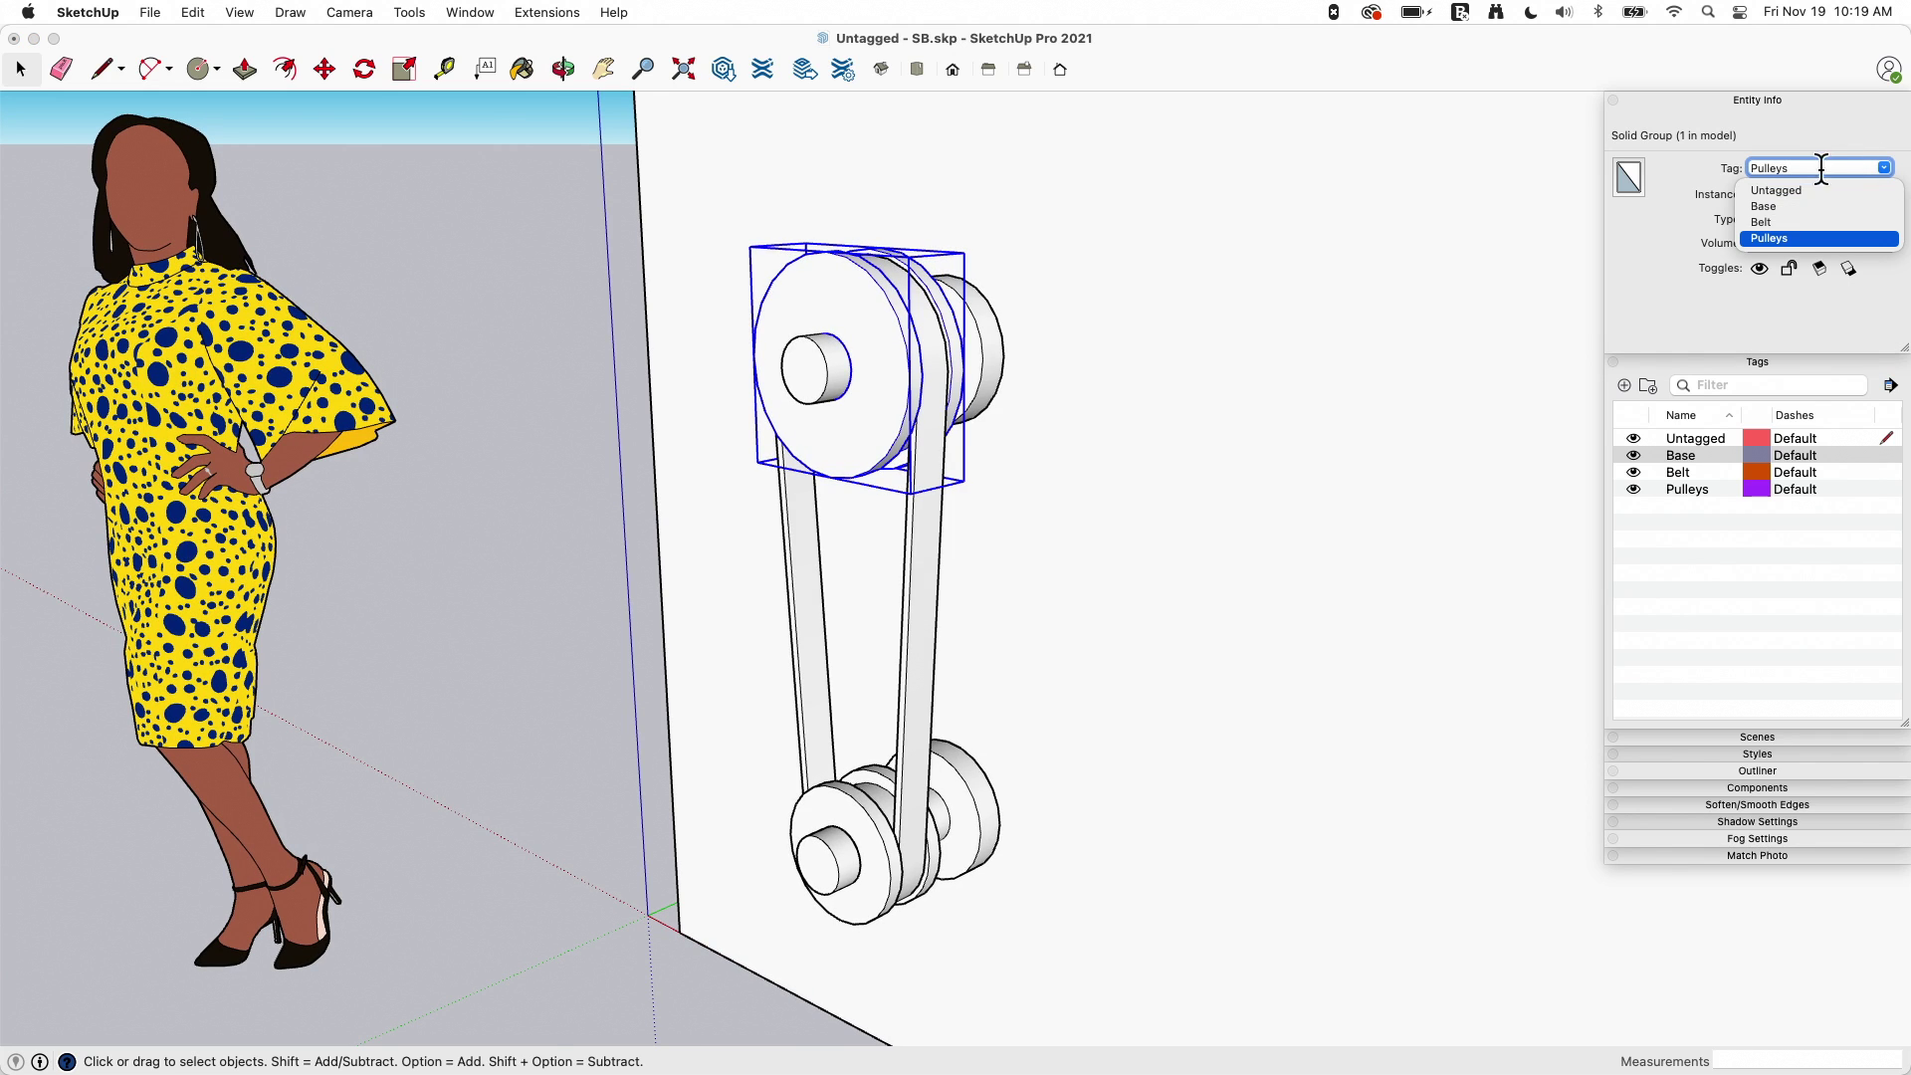
{"action": "left_click", "coordinate": [1766, 238]}
{"action": "scroll", "coordinate": [836, 414], "scroll_direction": "down", "scroll_amount": 5}
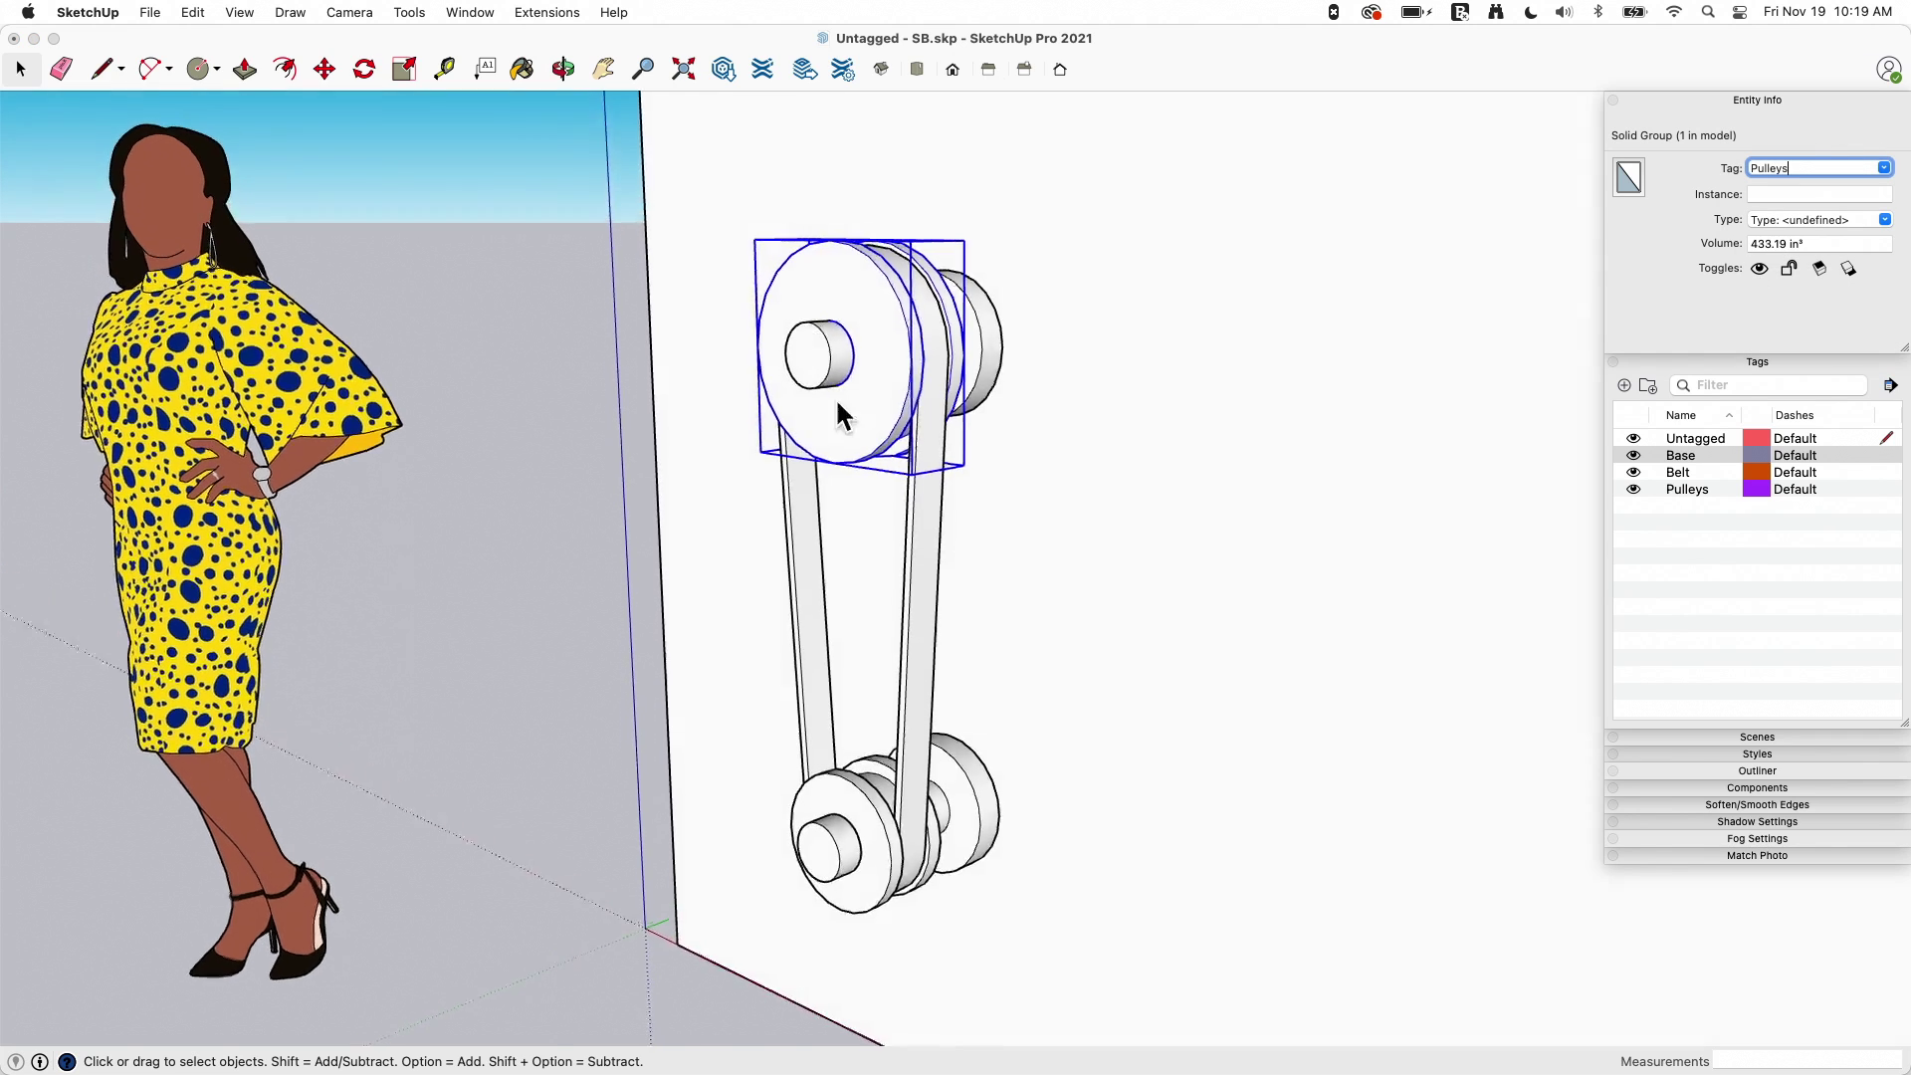
Step: Review the context commands for the first assembly's upper pulley group, and toggle the Pulleys tag's visibility off and on
{"action": "scroll", "coordinate": [1433, 519], "scroll_direction": "down", "scroll_amount": 4}
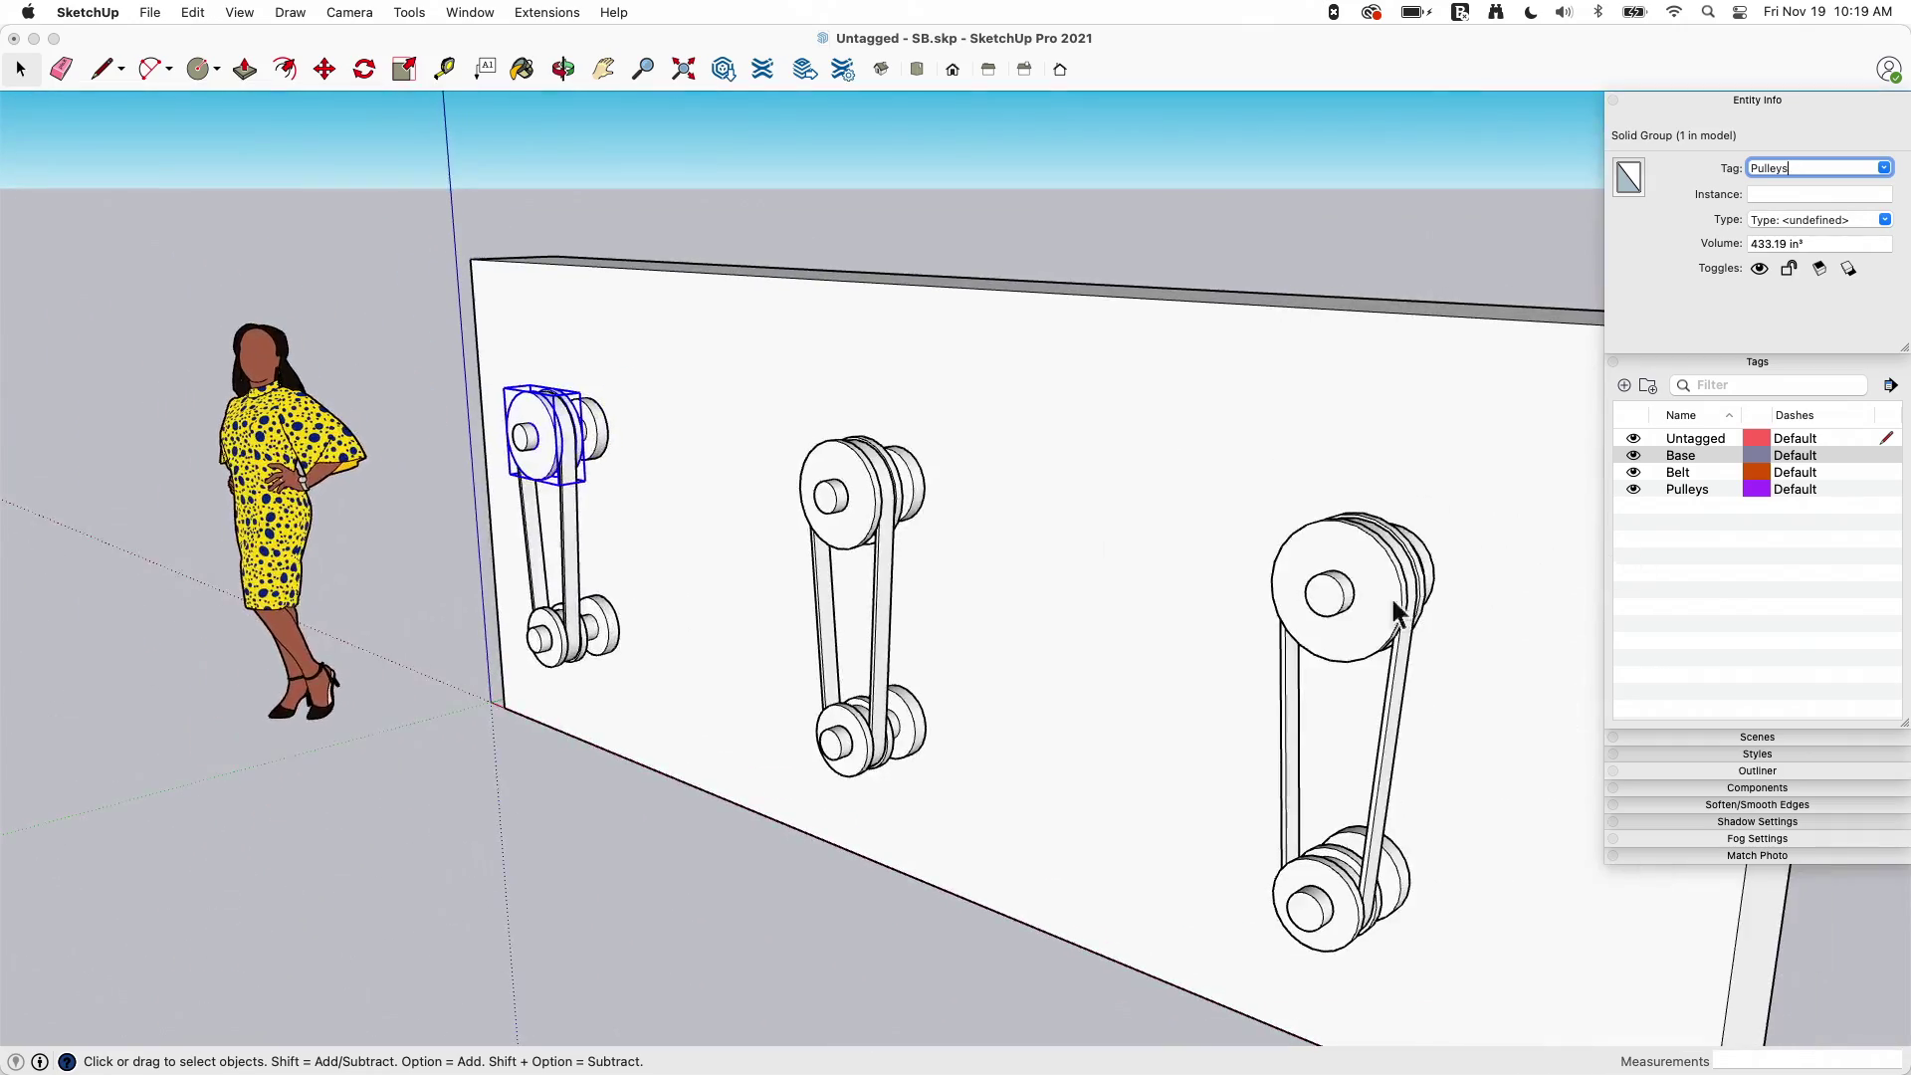
{"action": "scroll", "coordinate": [588, 545], "scroll_direction": "up", "scroll_amount": 6}
{"action": "scroll", "coordinate": [742, 428], "scroll_direction": "up", "scroll_amount": 3}
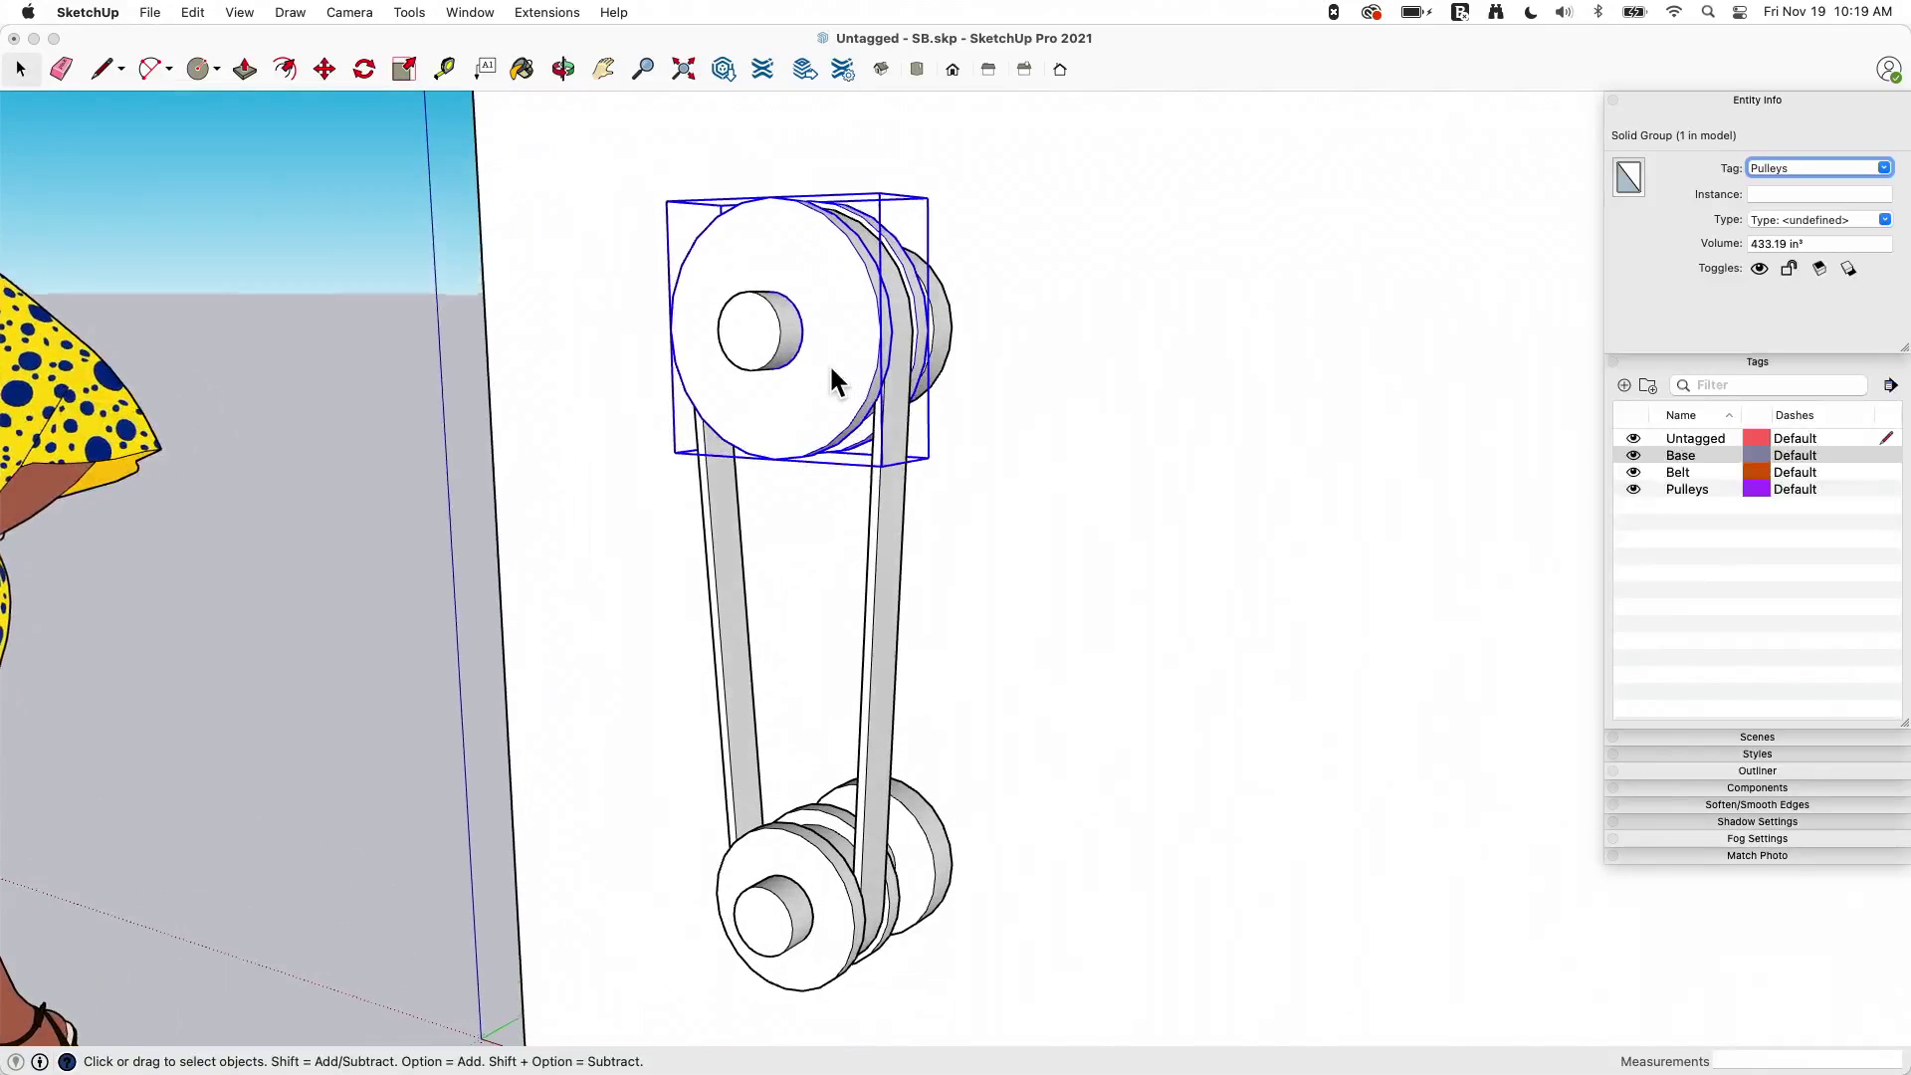
{"action": "right_click", "coordinate": [821, 336]}
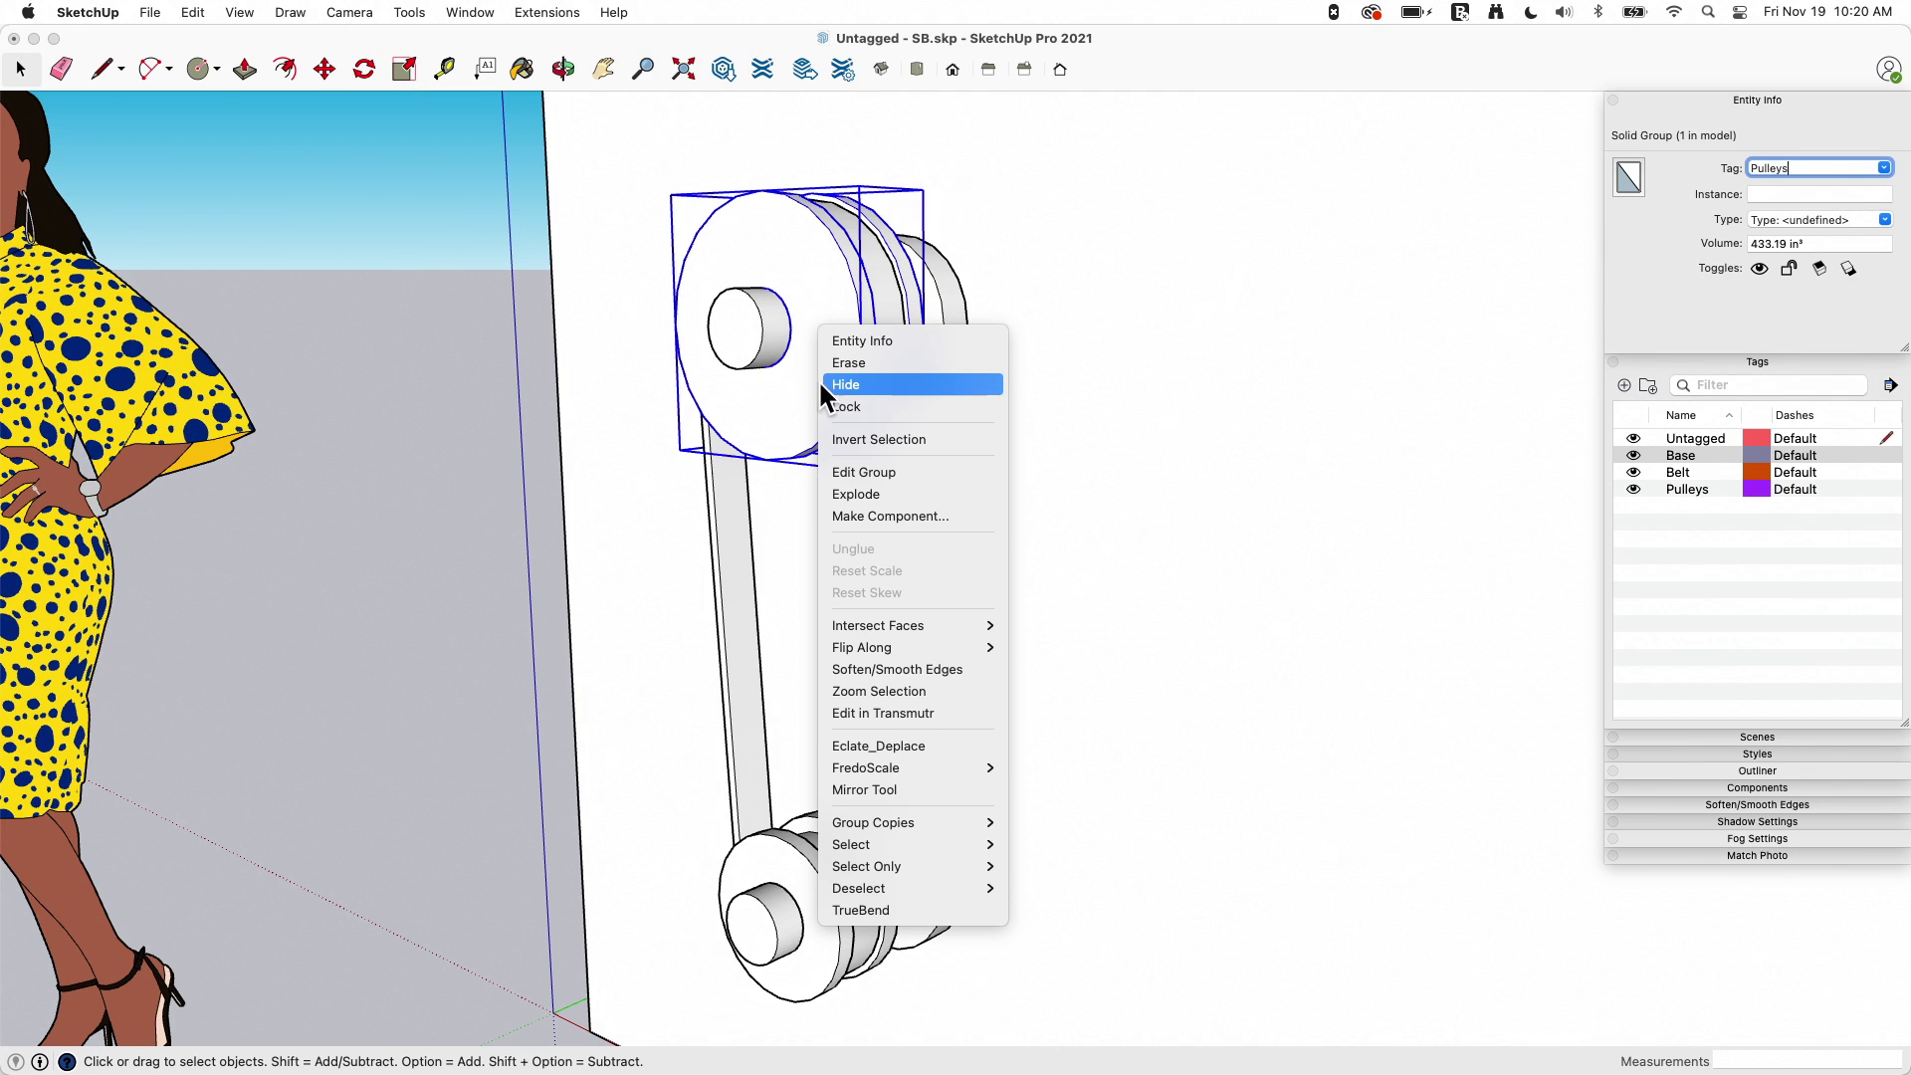
{"action": "scroll", "coordinate": [802, 711], "scroll_direction": "down", "scroll_amount": 2}
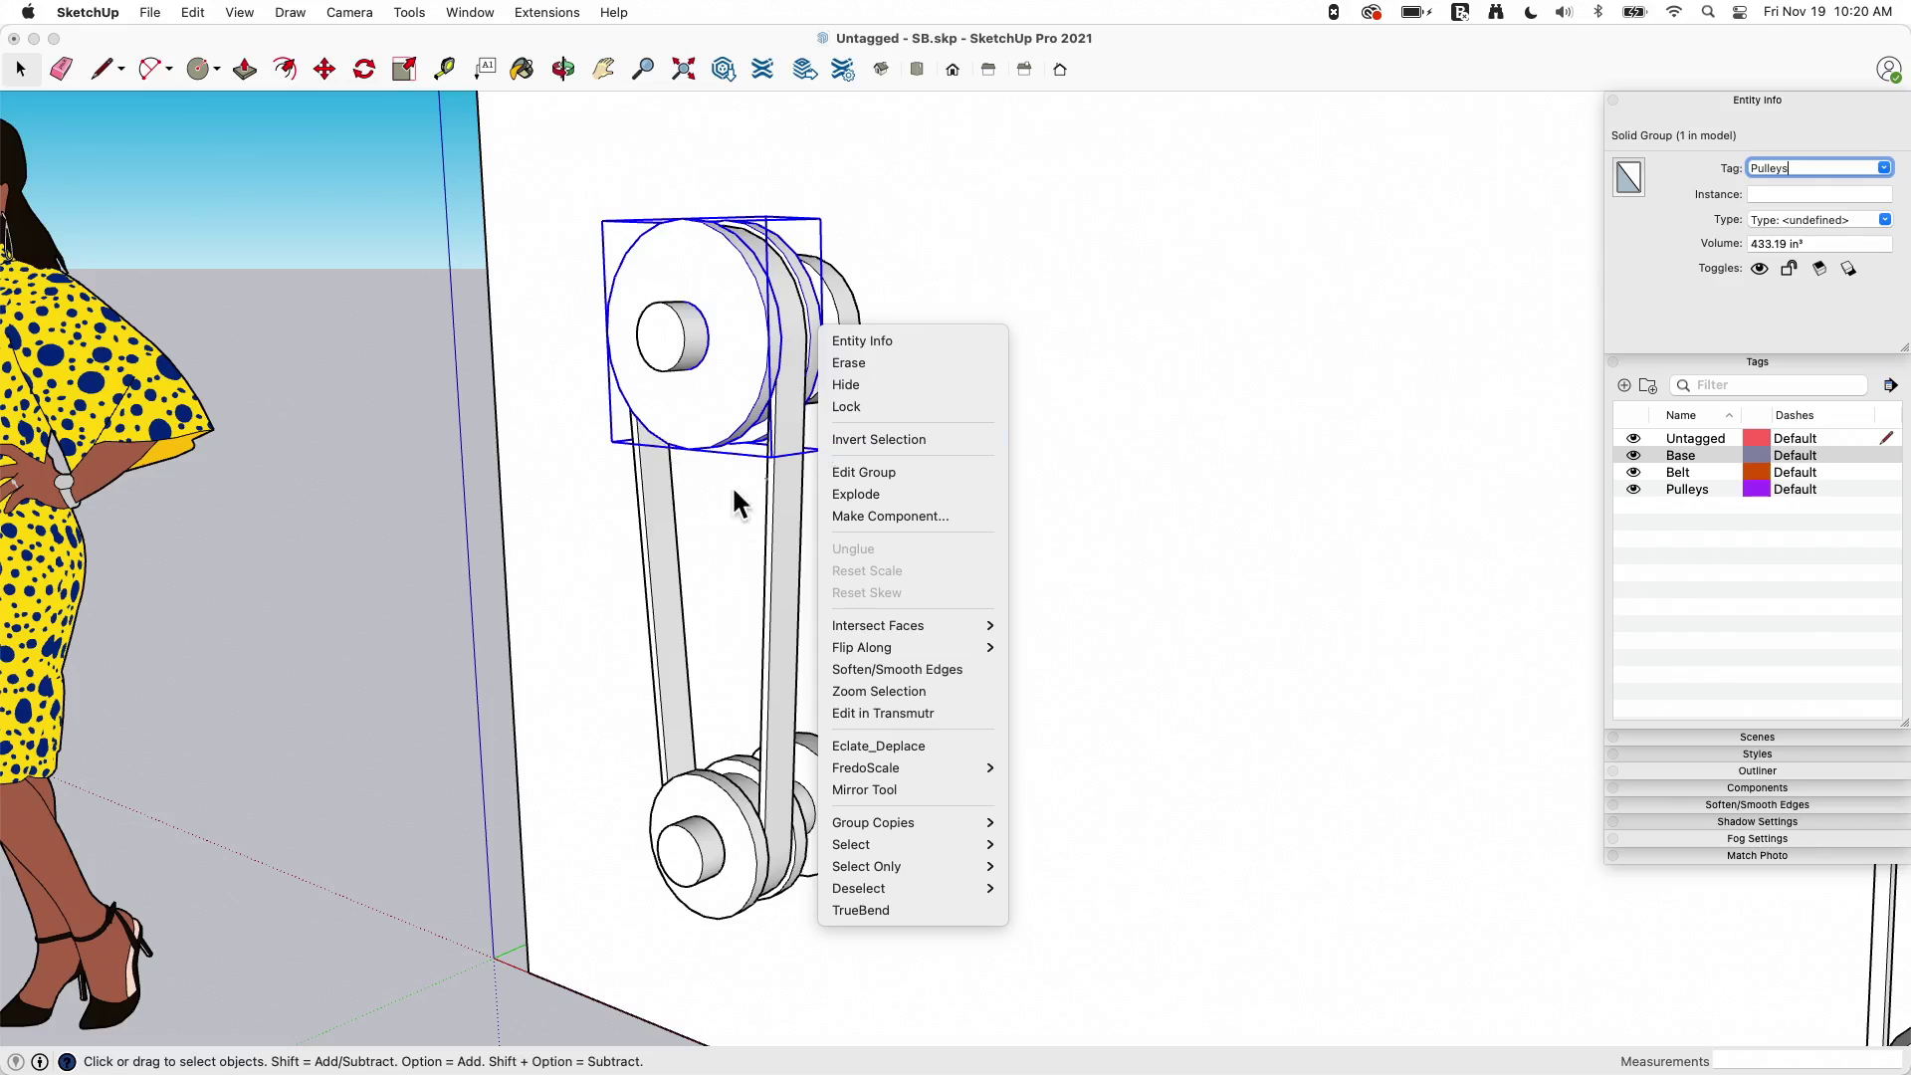
{"action": "left_click", "coordinate": [1633, 484]}
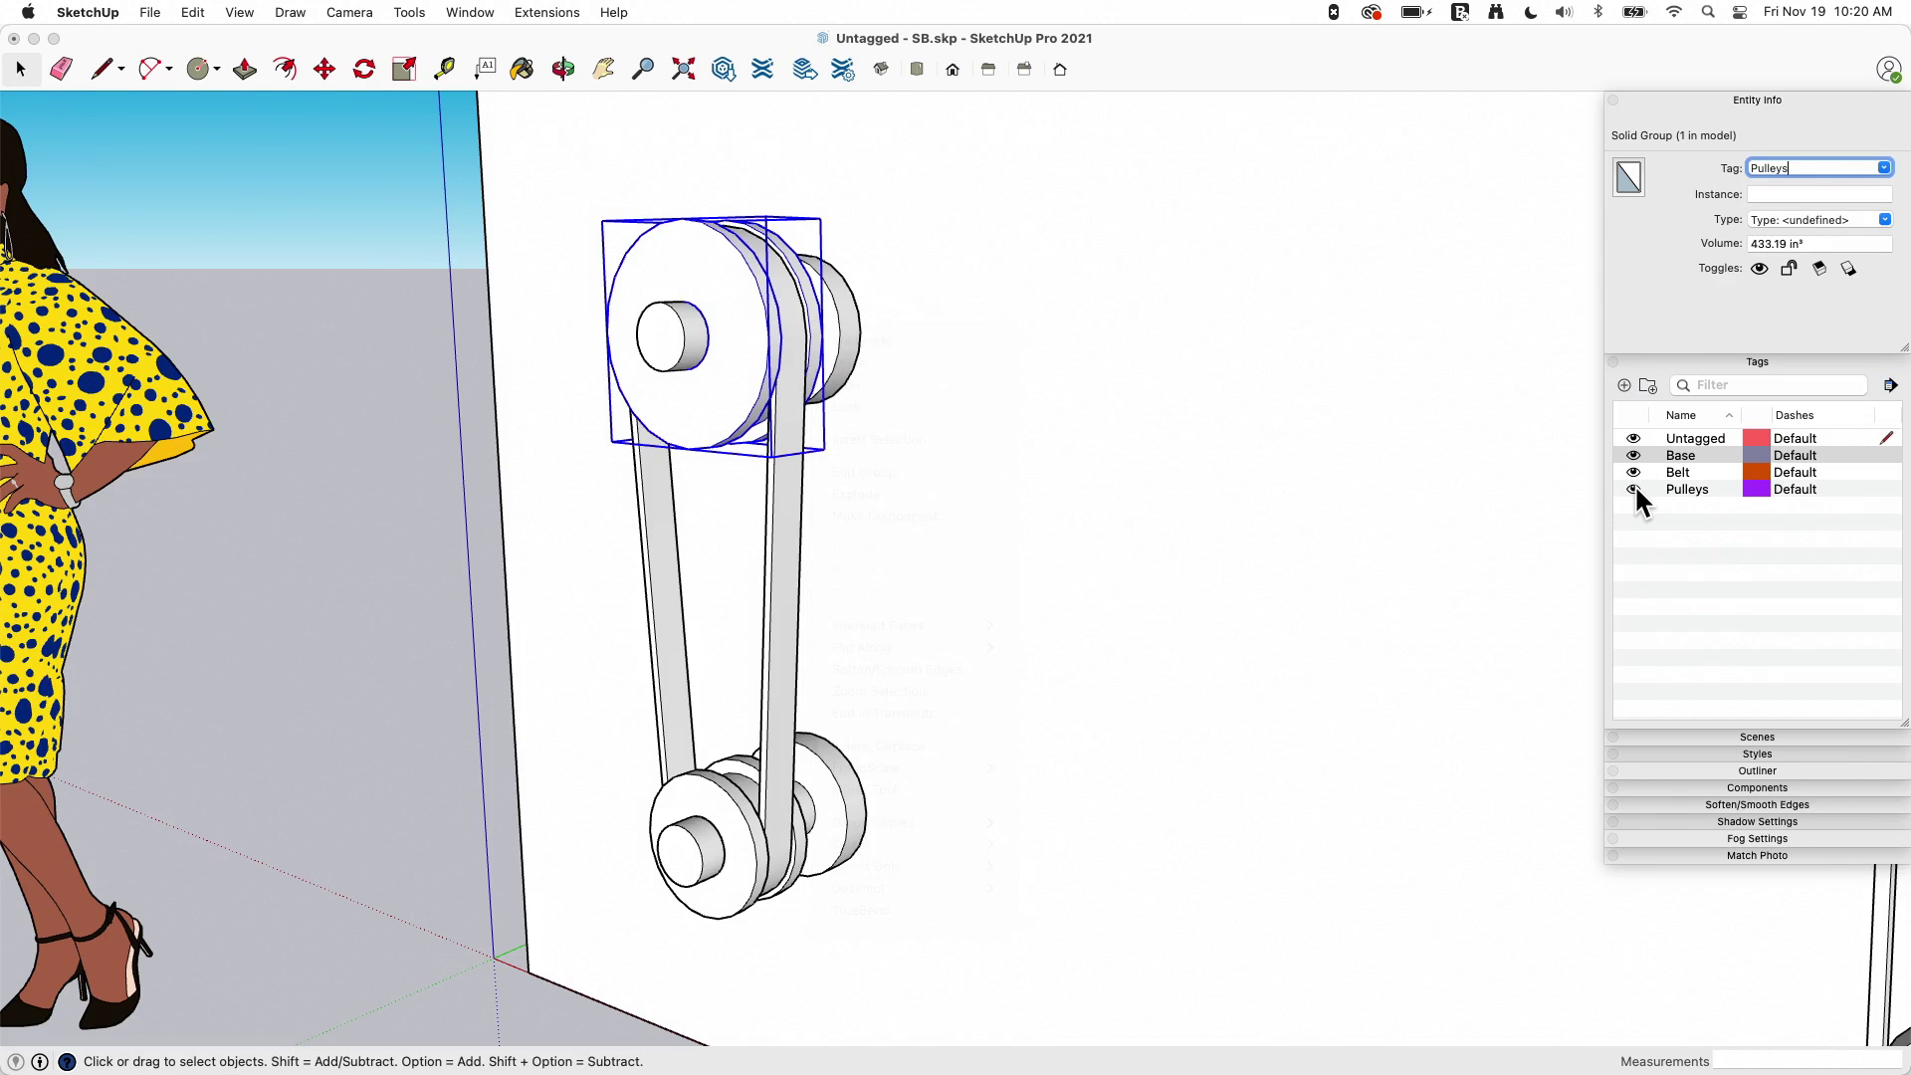
{"action": "left_click", "coordinate": [1631, 486]}
{"action": "left_click", "coordinate": [1631, 487]}
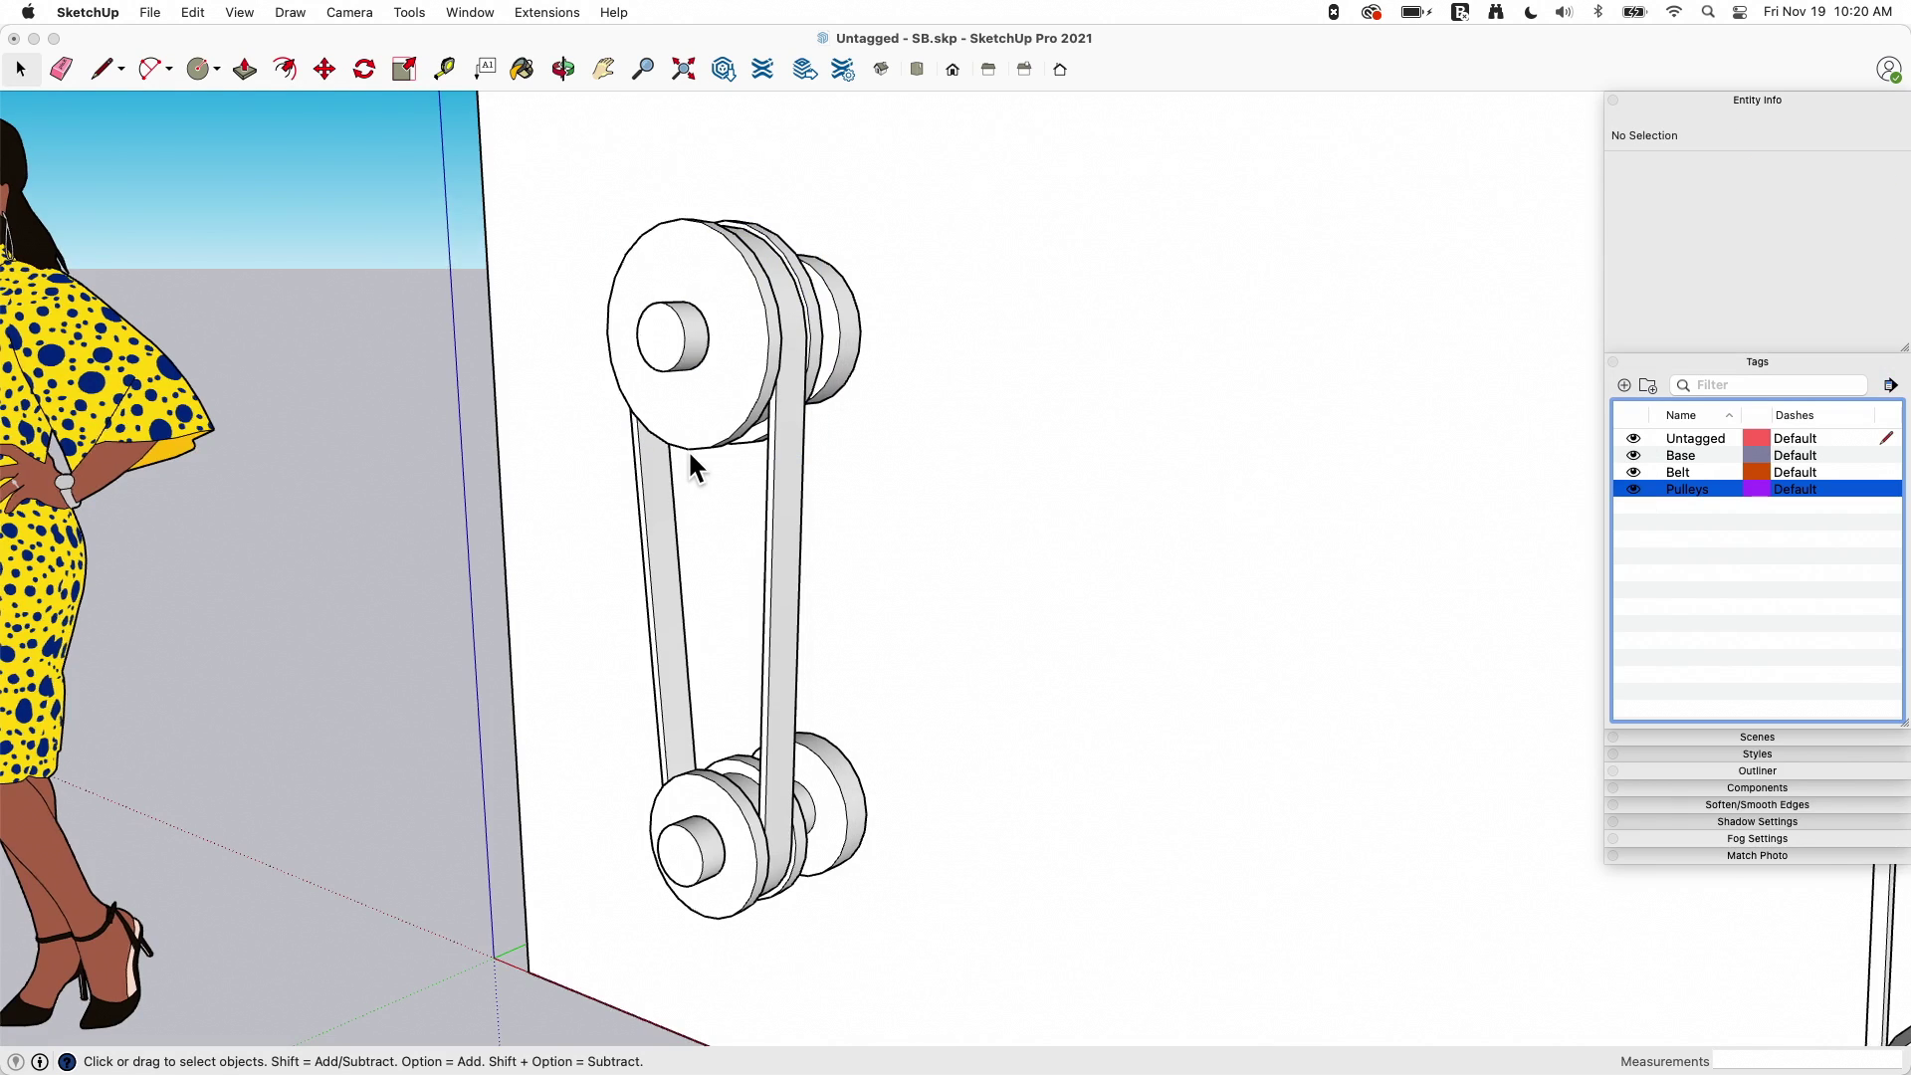
Step: Examine all three pulley-and-belt assemblies along the wall with every tag visible
{"action": "scroll", "coordinate": [686, 450], "scroll_direction": "down", "scroll_amount": 6}
{"action": "scroll", "coordinate": [661, 452], "scroll_direction": "down", "scroll_amount": 5}
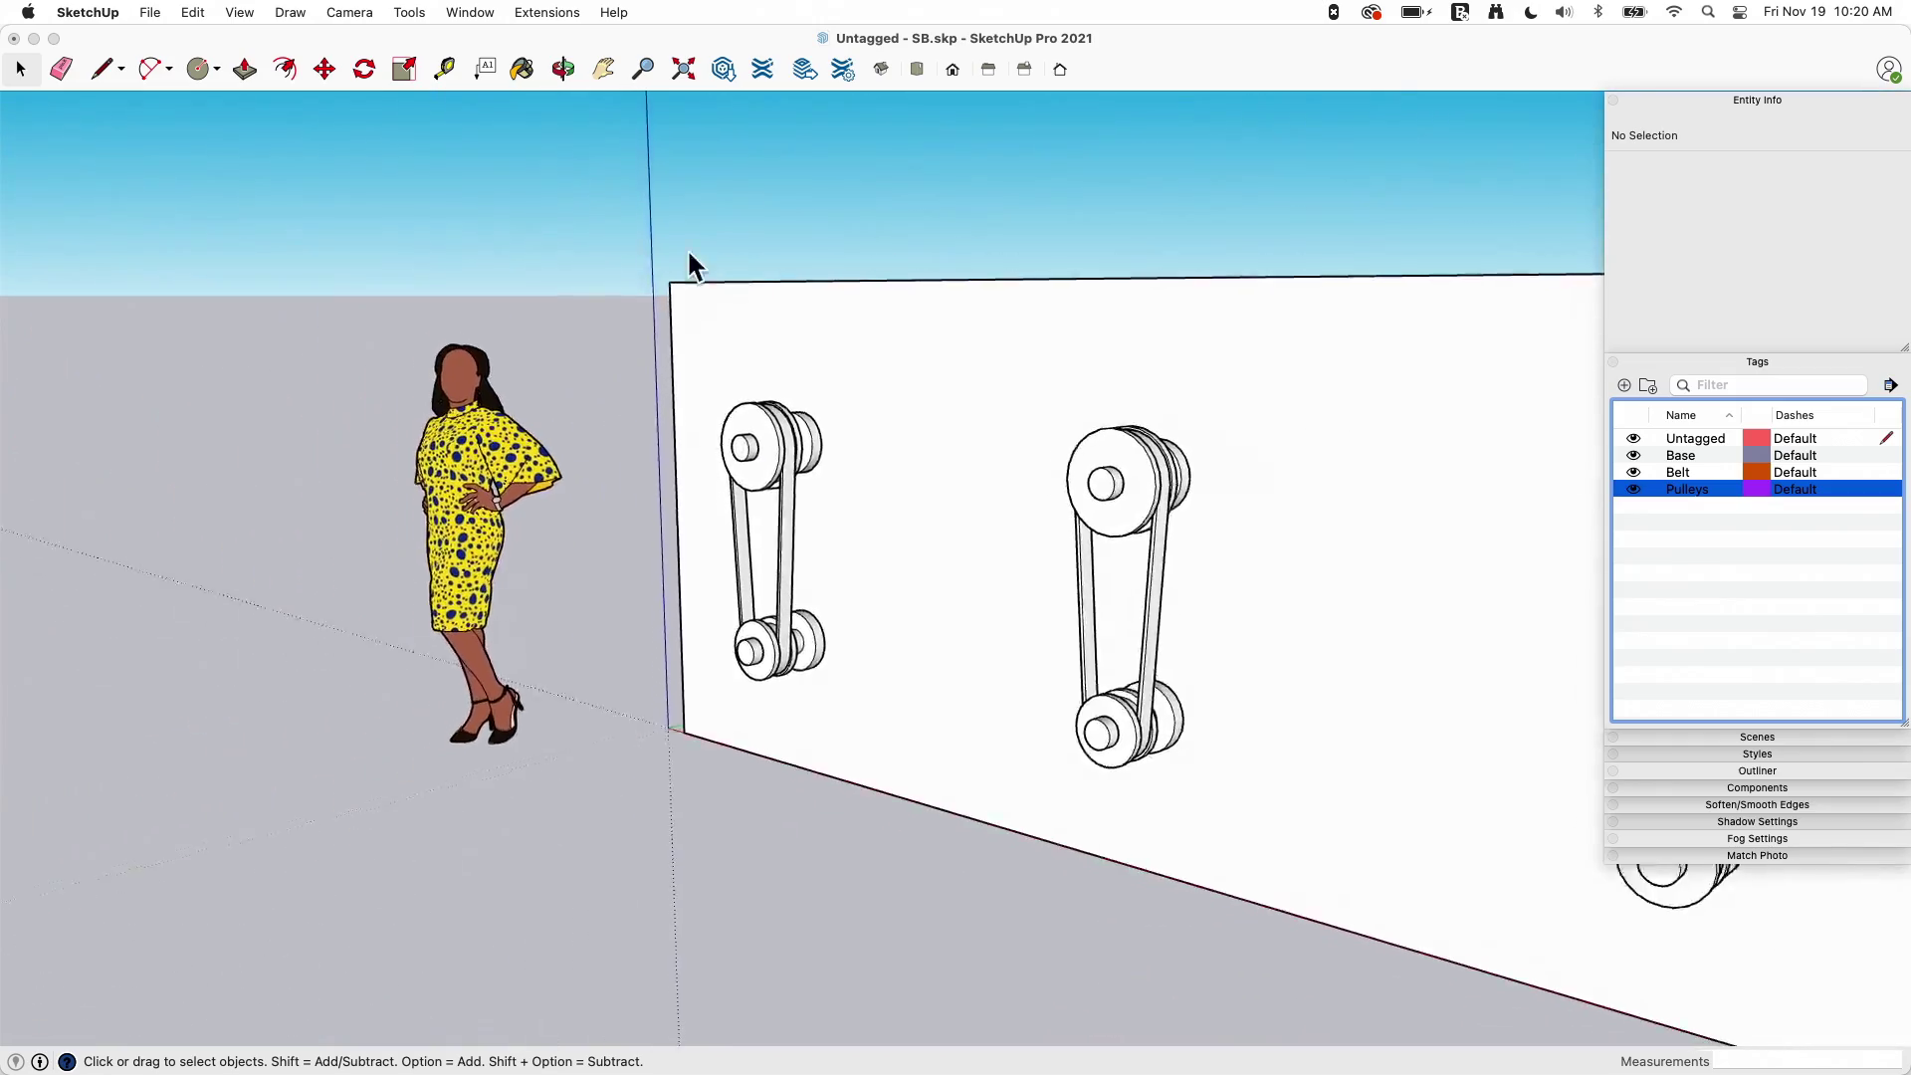
{"action": "scroll", "coordinate": [964, 589], "scroll_direction": "down", "scroll_amount": 5}
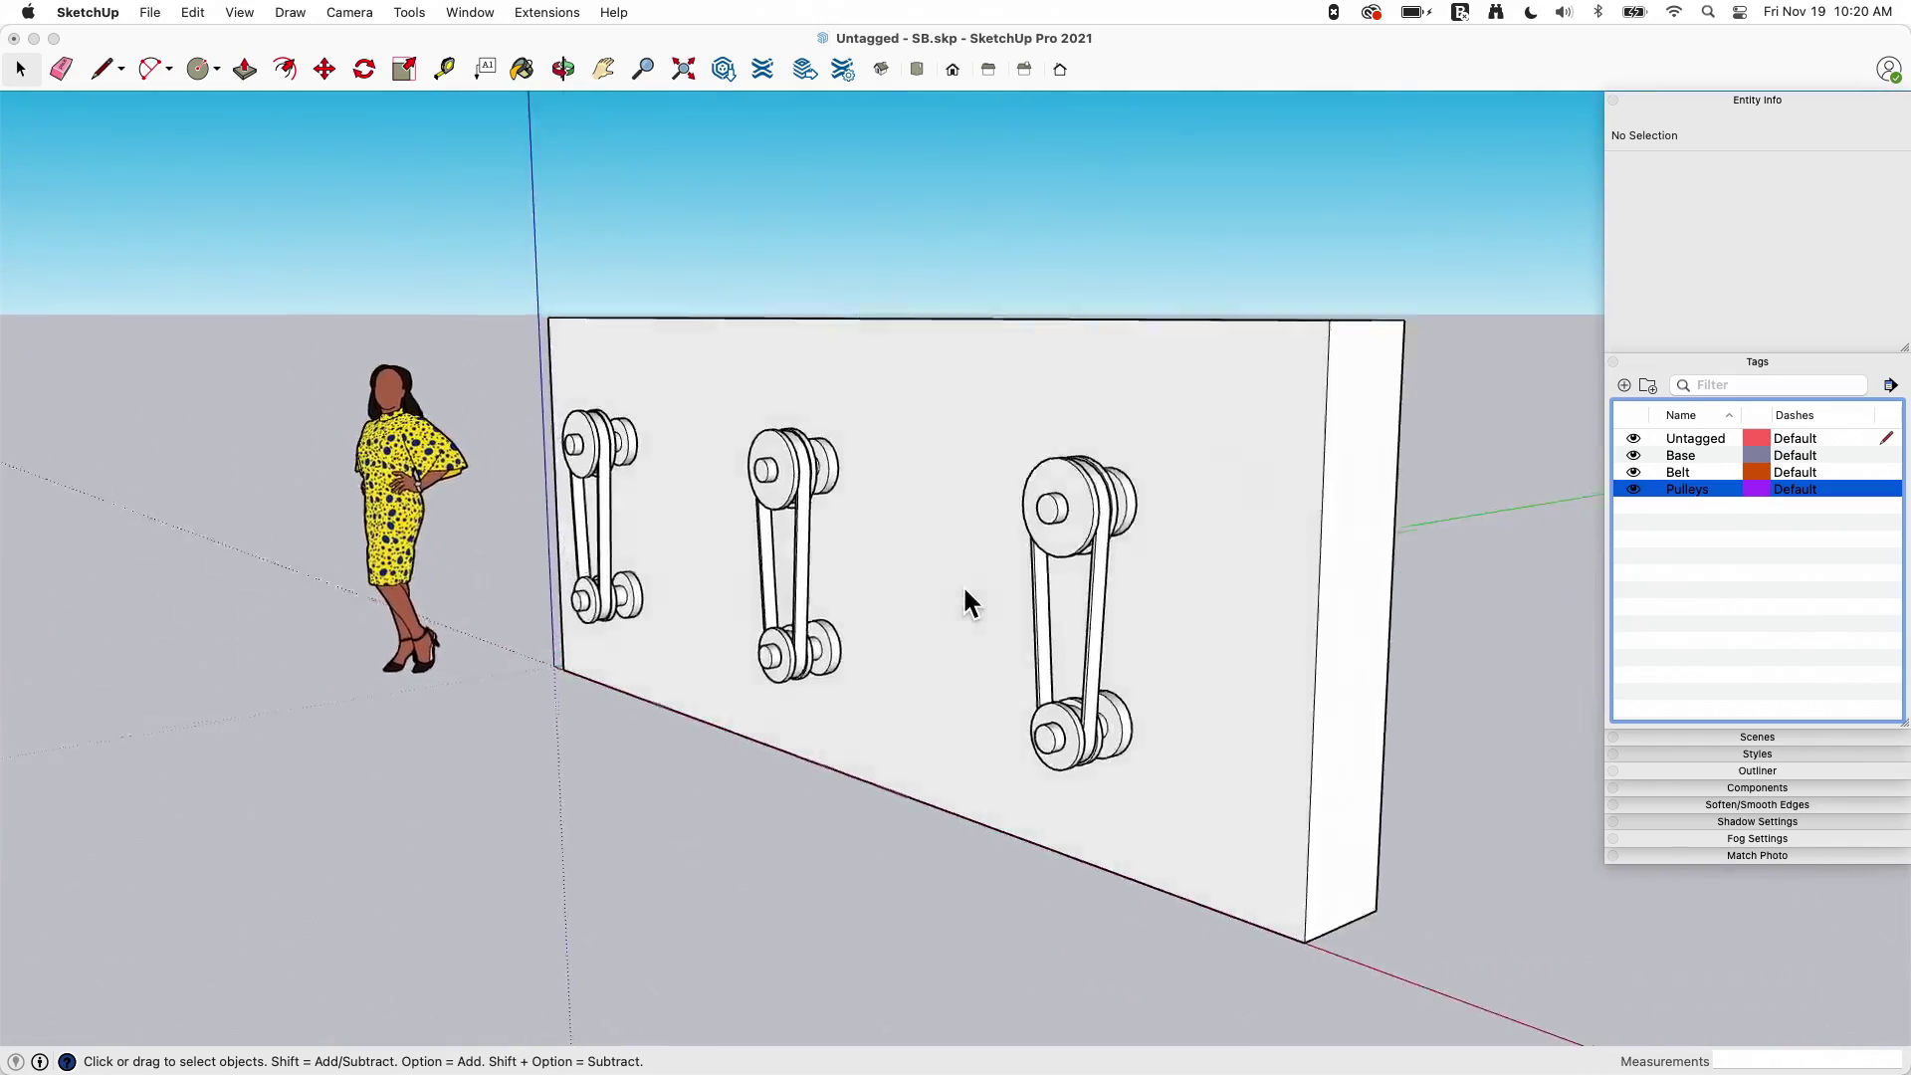
{"action": "scroll", "coordinate": [632, 461], "scroll_direction": "up", "scroll_amount": 2}
{"action": "scroll", "coordinate": [686, 530], "scroll_direction": "up", "scroll_amount": 4}
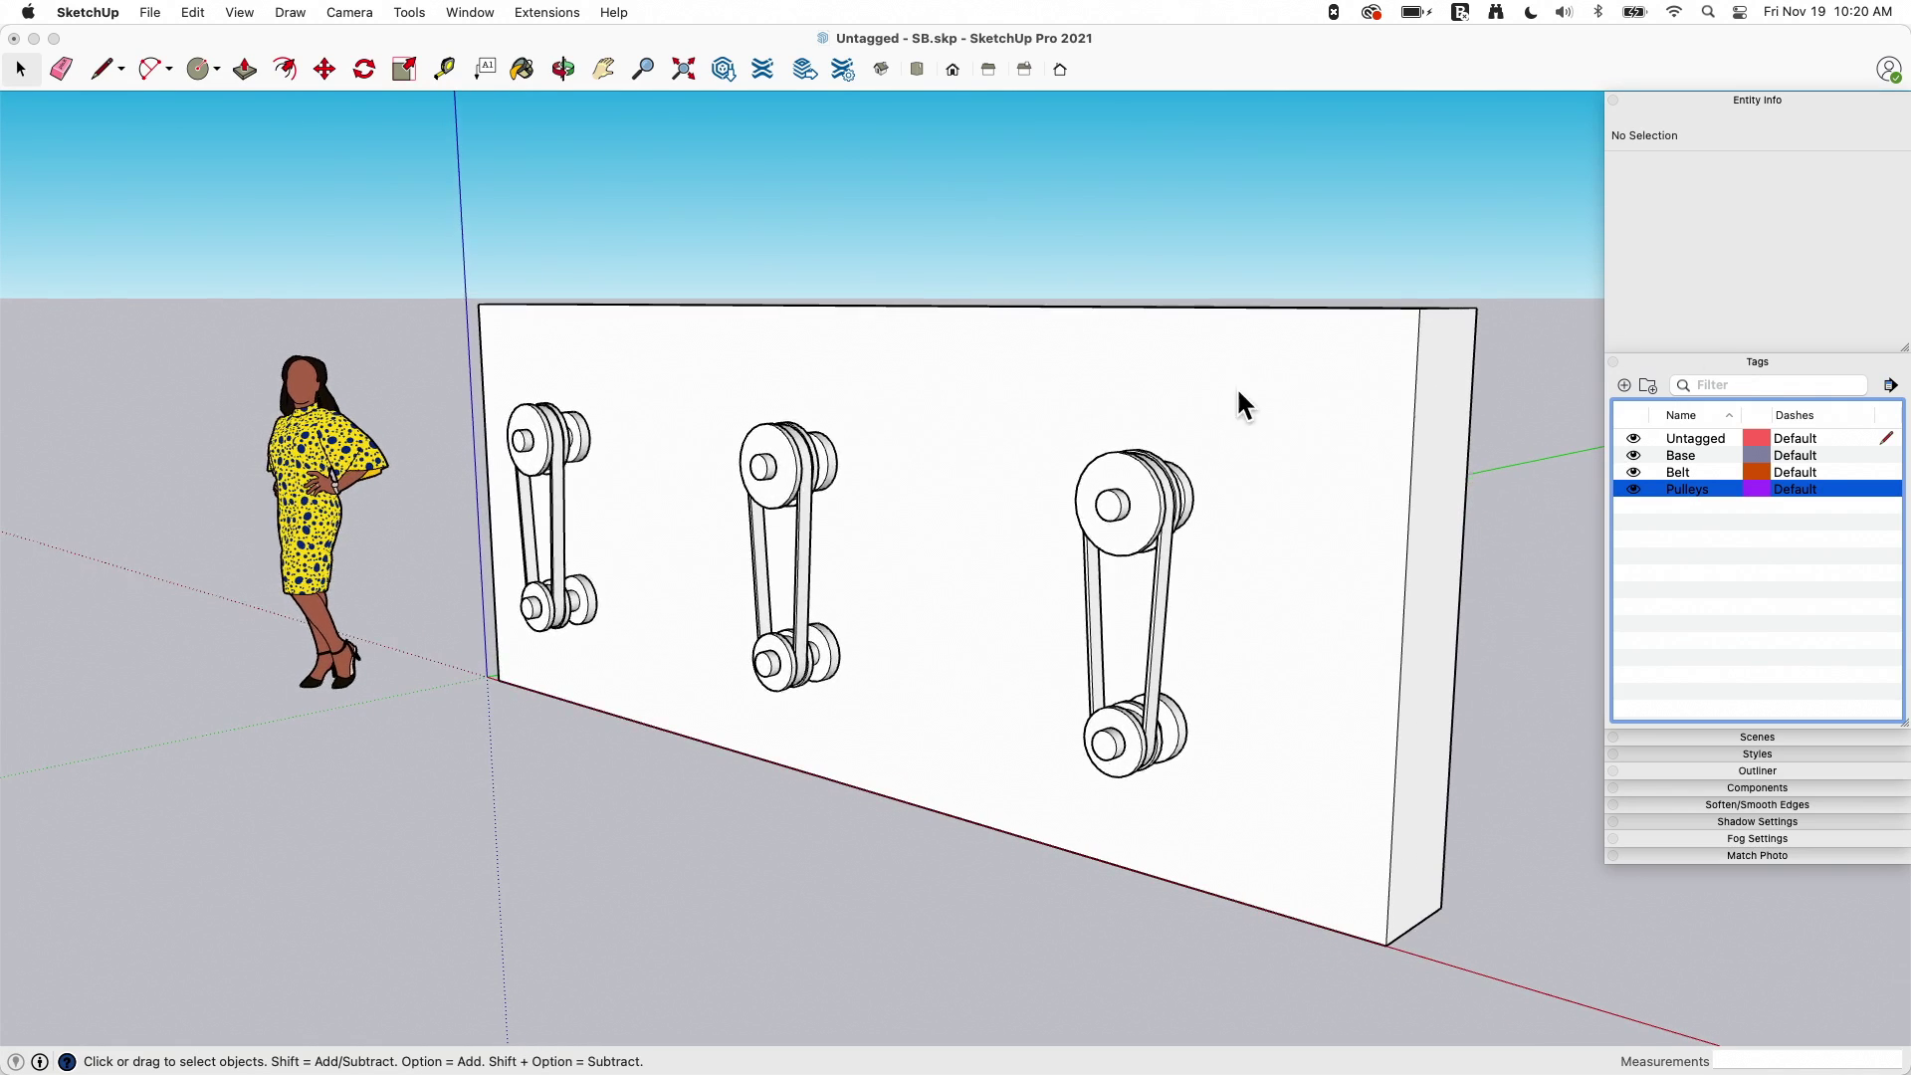
{"action": "scroll", "coordinate": [885, 450], "scroll_direction": "up", "scroll_amount": 3}
{"action": "scroll", "coordinate": [677, 488], "scroll_direction": "down", "scroll_amount": 3}
{"action": "scroll", "coordinate": [895, 518], "scroll_direction": "up", "scroll_amount": 5}
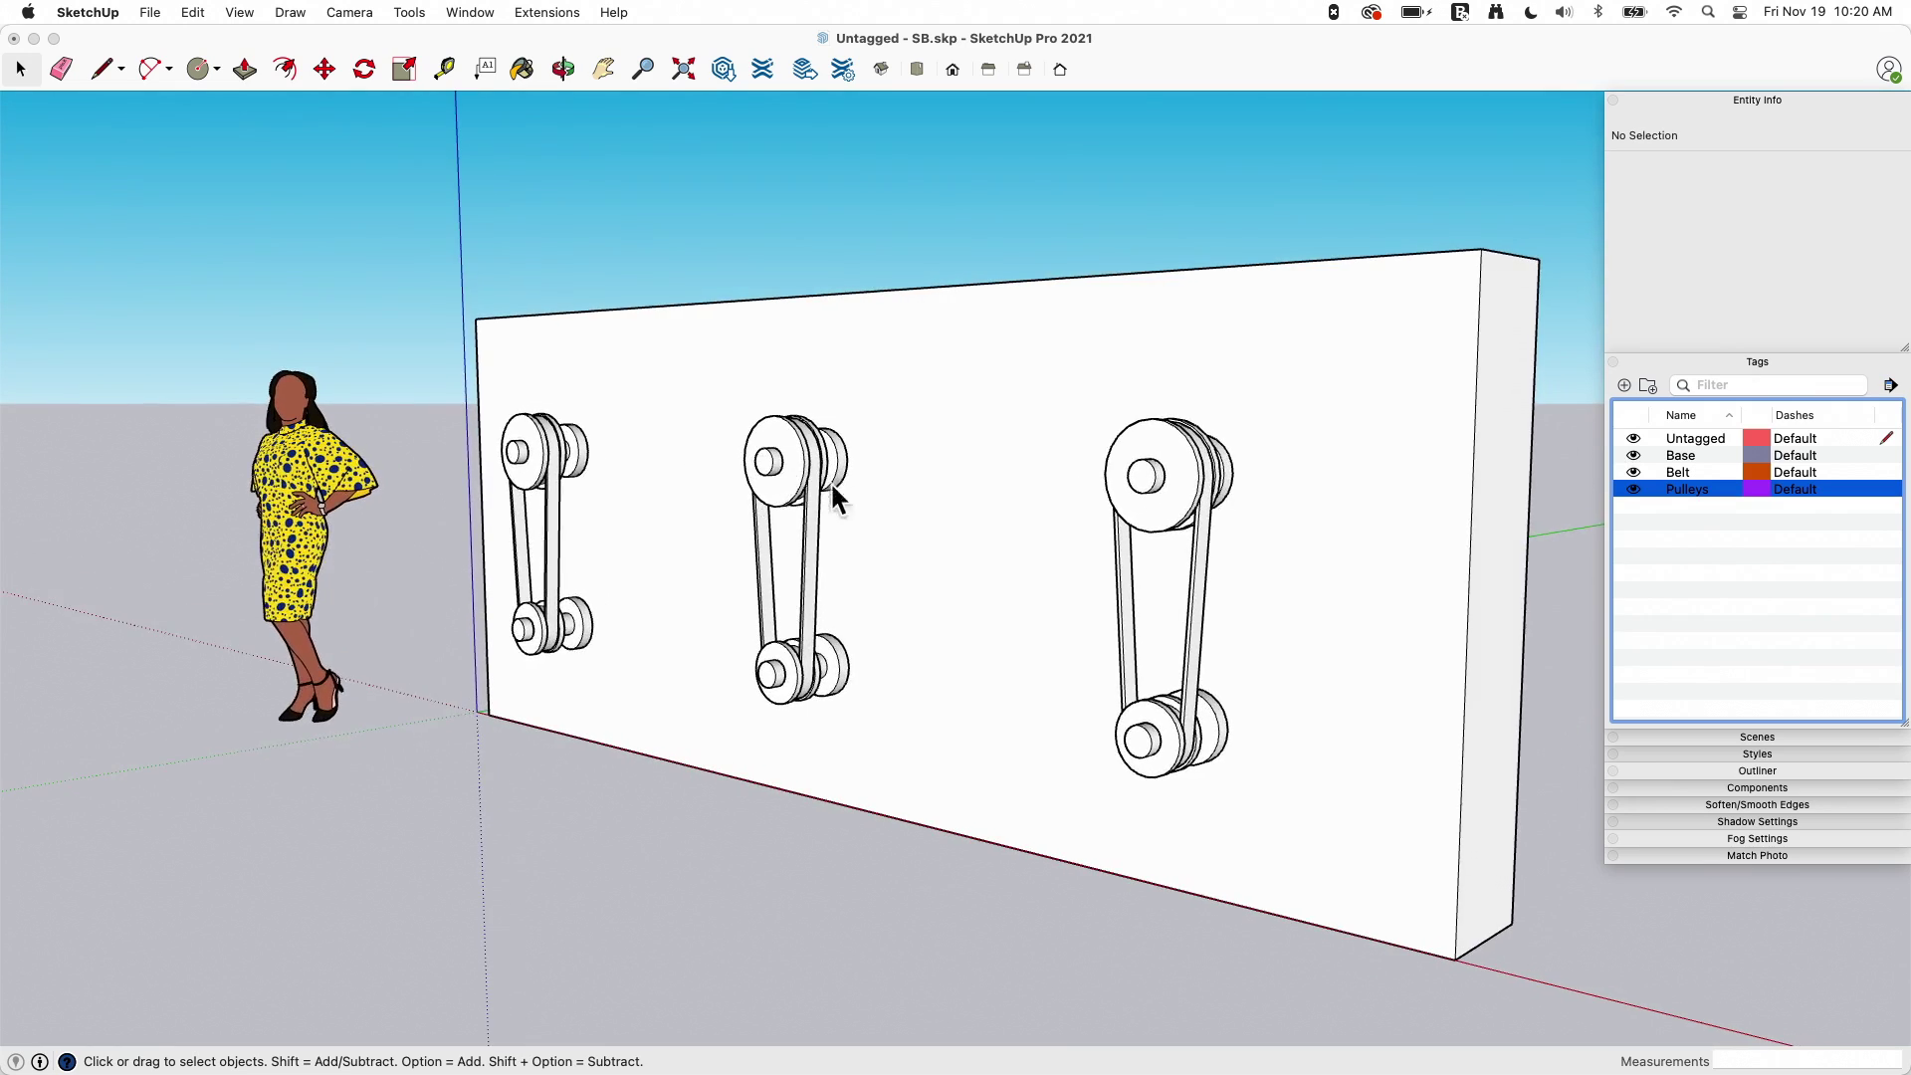
{"action": "scroll", "coordinate": [970, 567], "scroll_direction": "down", "scroll_amount": 1}
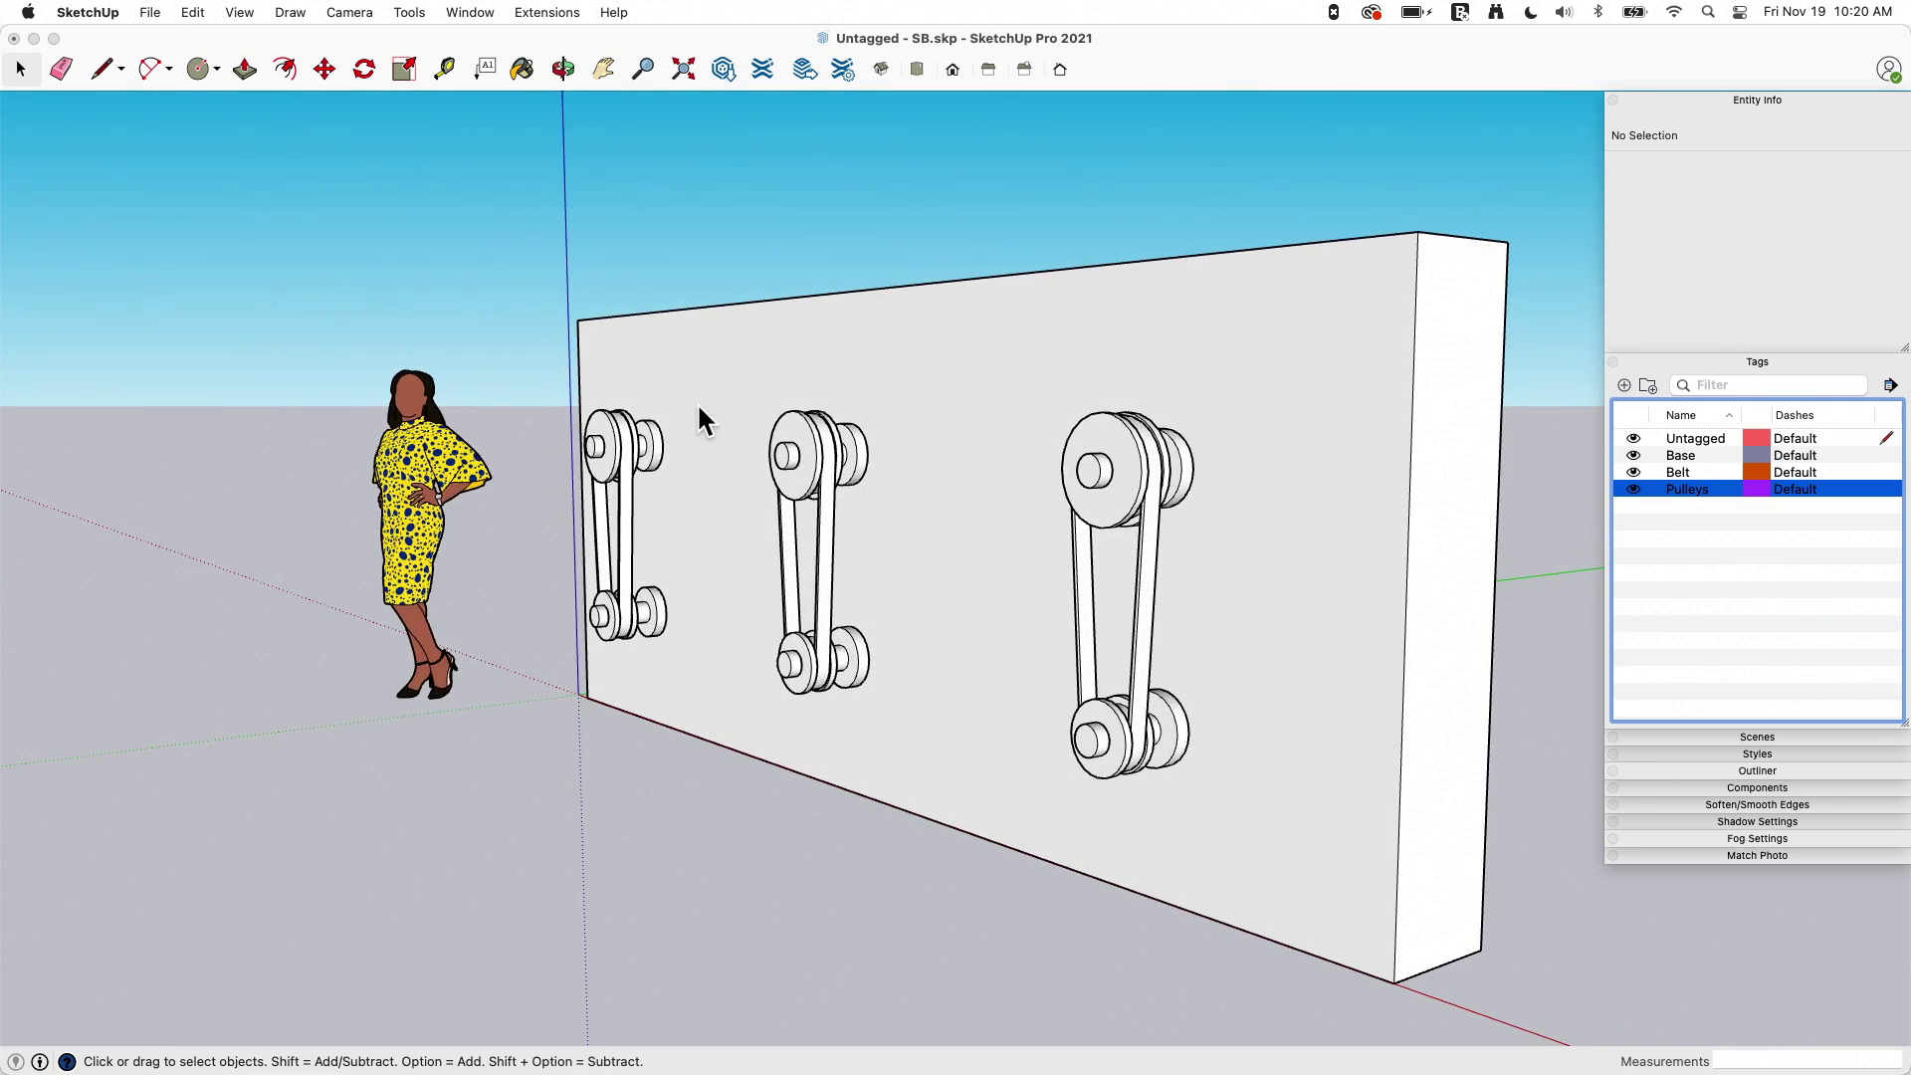